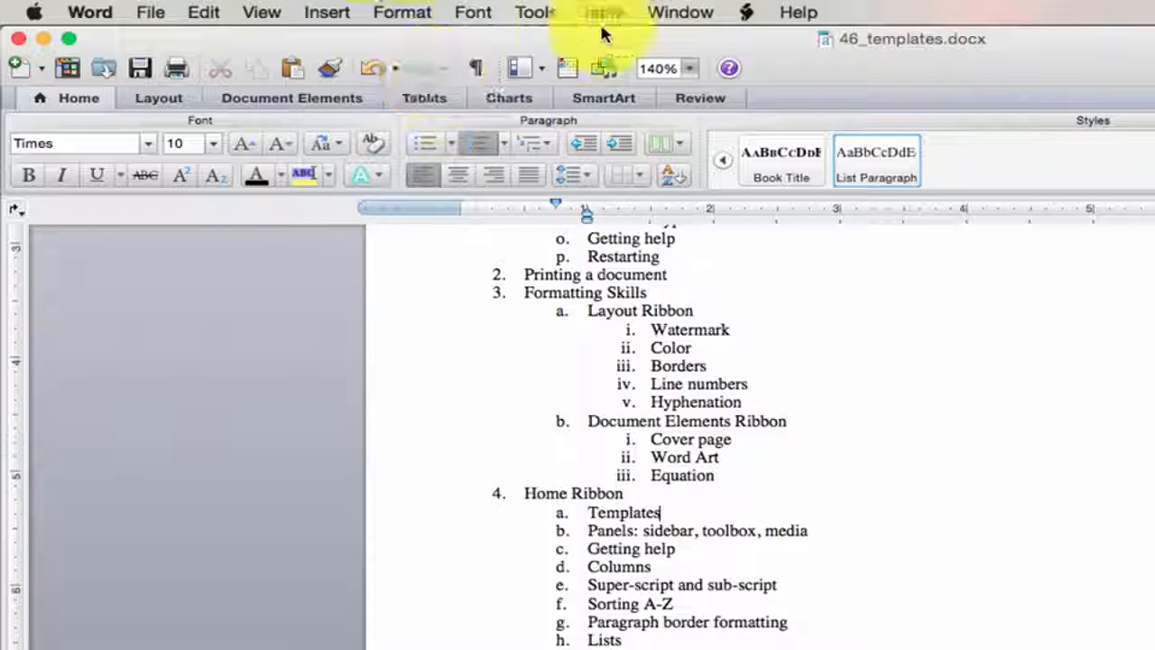
Step: Look through the course outline, including the Templates topic under Home Ribbon
scroll(688, 526, "up", 5)
scroll(688, 527, "up", 2)
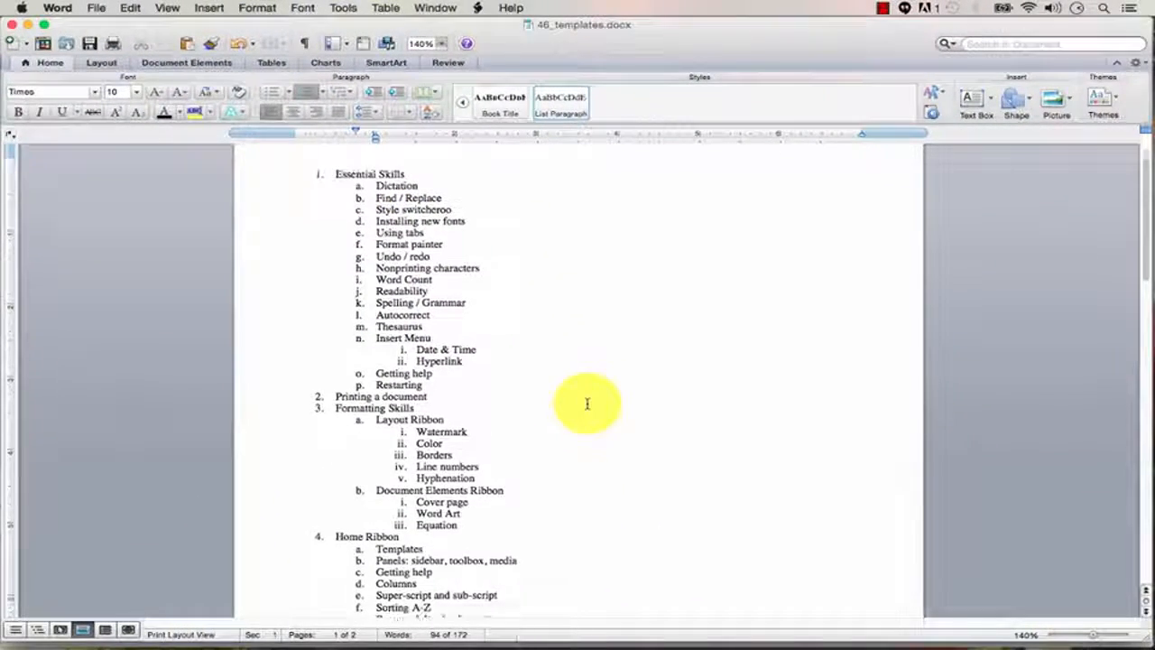
scroll(587, 403, "down", 6)
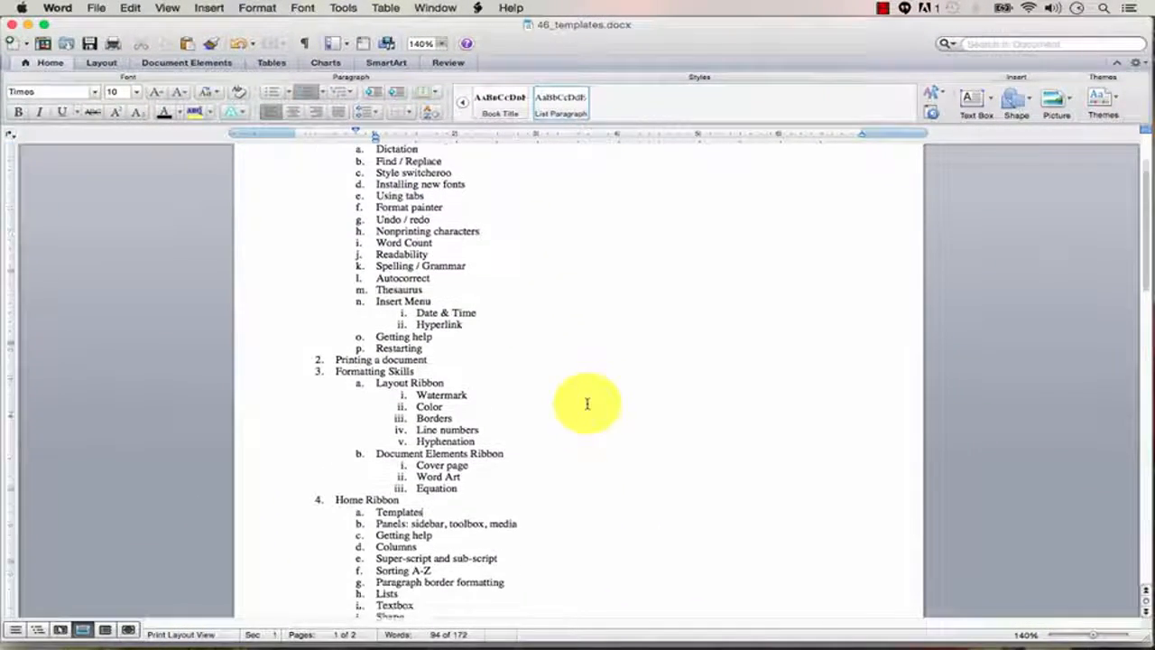
double_click(408, 389)
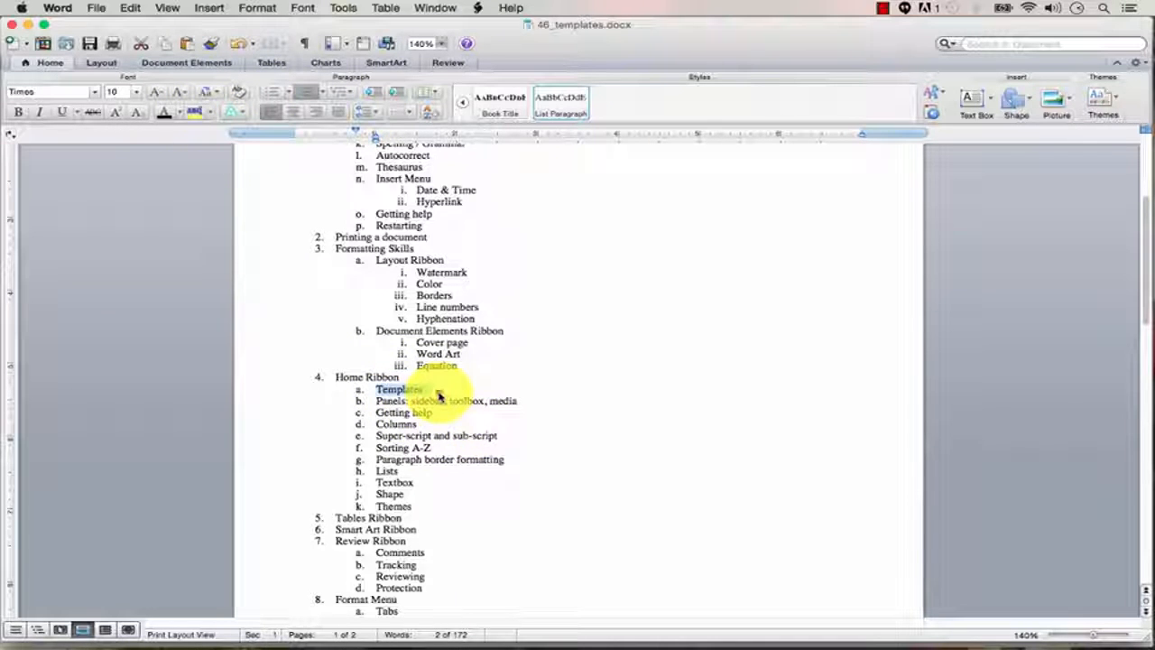
left_click(528, 392)
scroll(529, 391, "up", 6)
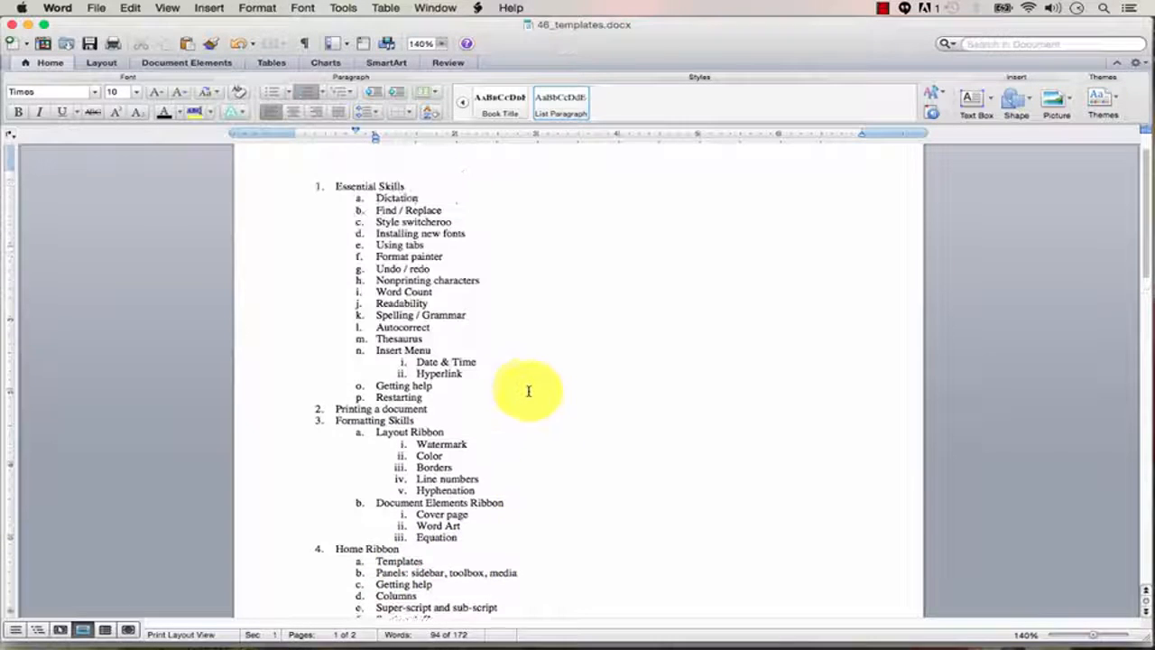
scroll(526, 388, "down", 10)
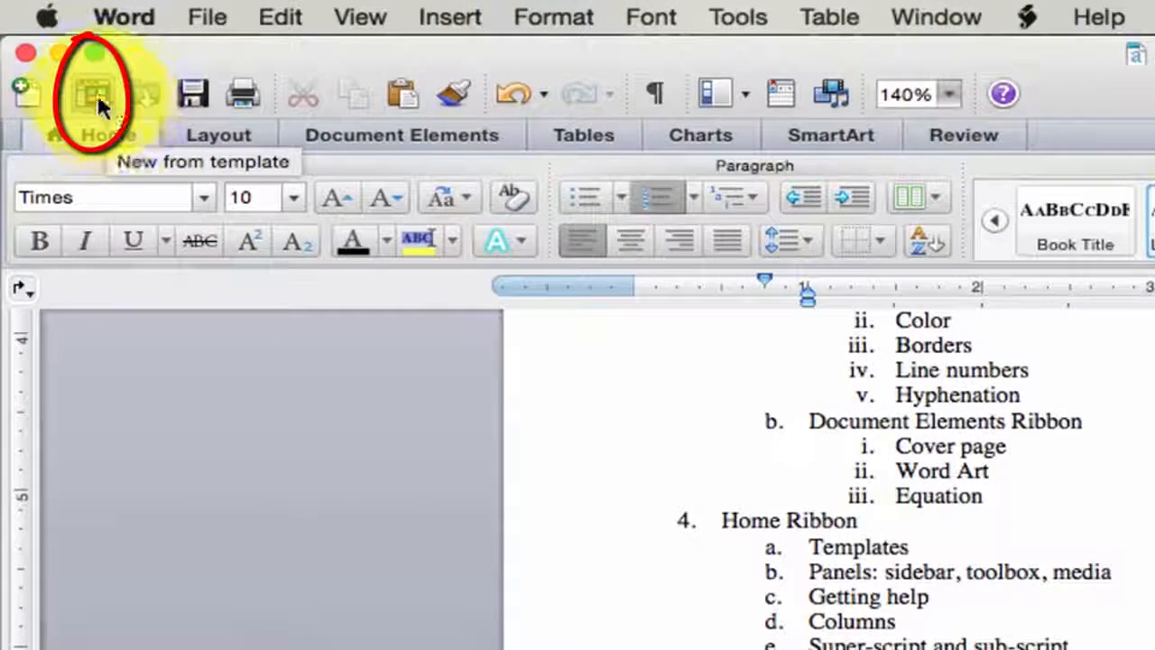
Step: Open the template gallery for creating a new document
left_click(213, 20)
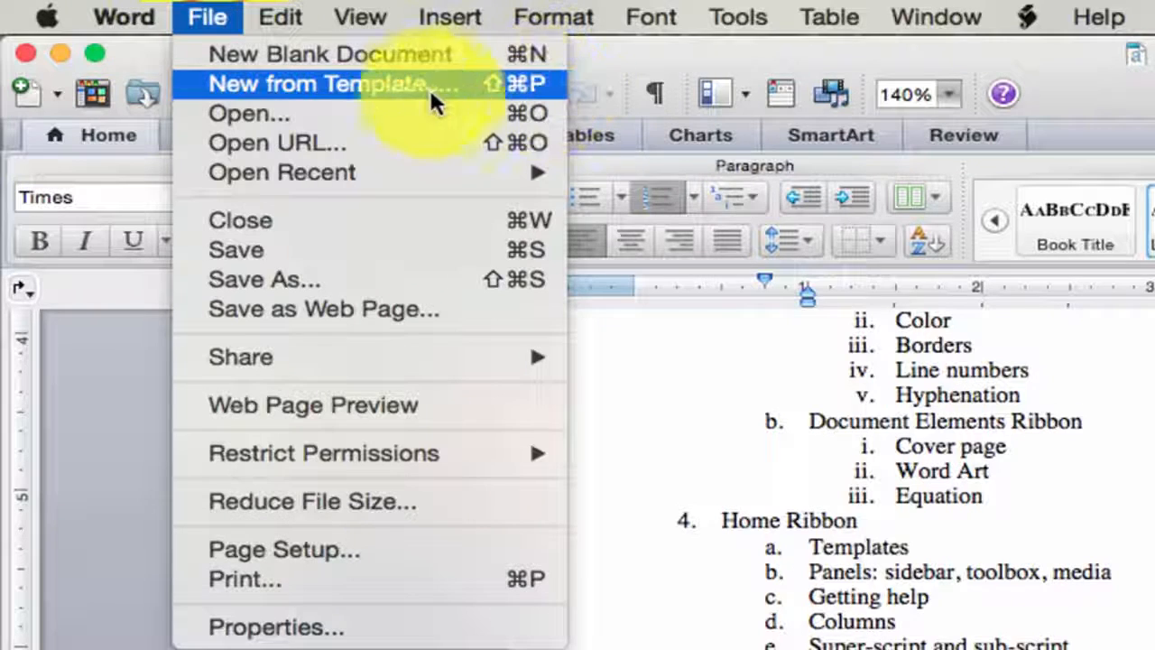
left_click(334, 81)
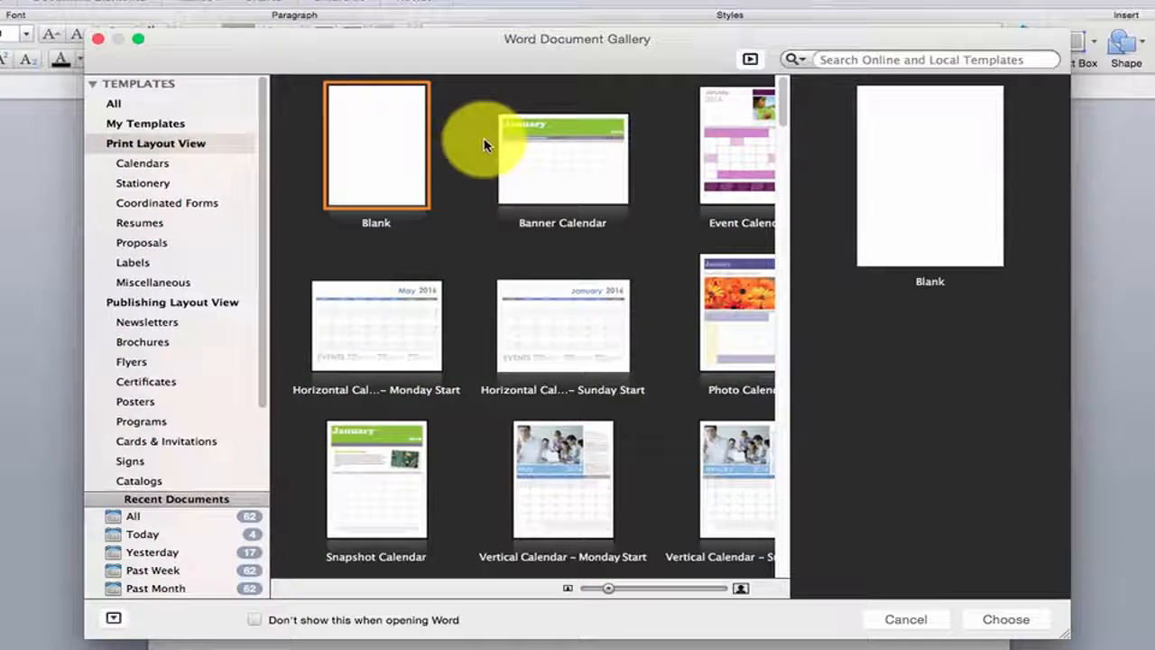
mouse_move(785, 106)
left_mouse_down()
mouse_move(767, 232)
mouse_move(781, 95)
left_mouse_up()
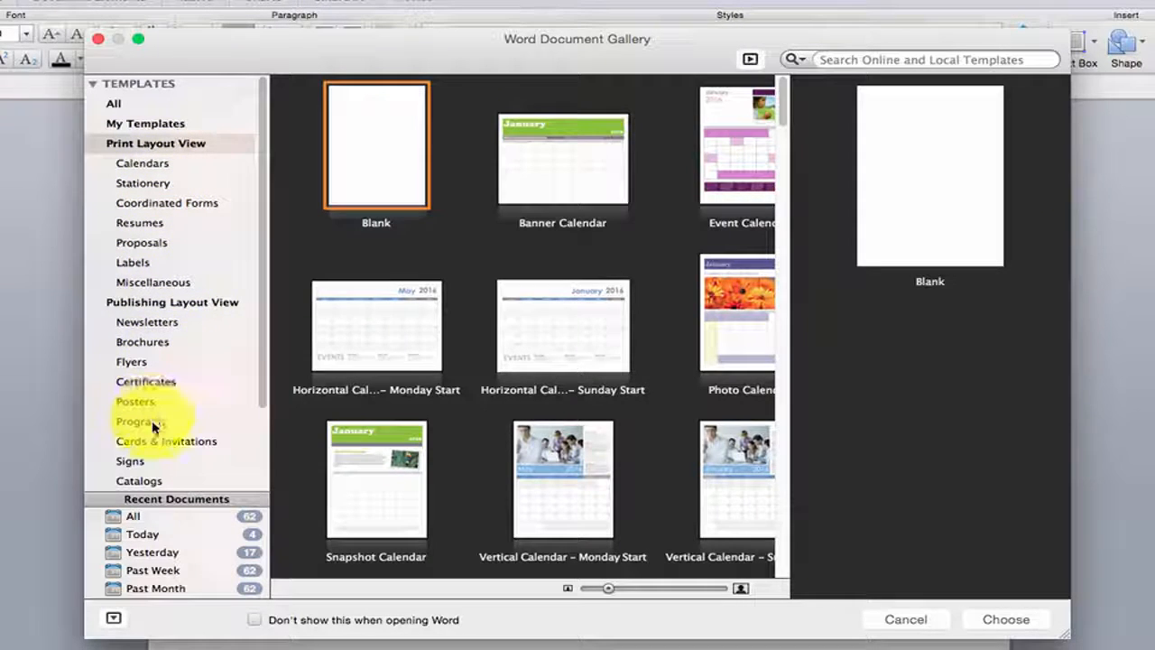
Step: Search the templates for "award" and create a document from the World's Best award certificate
left_click(931, 56)
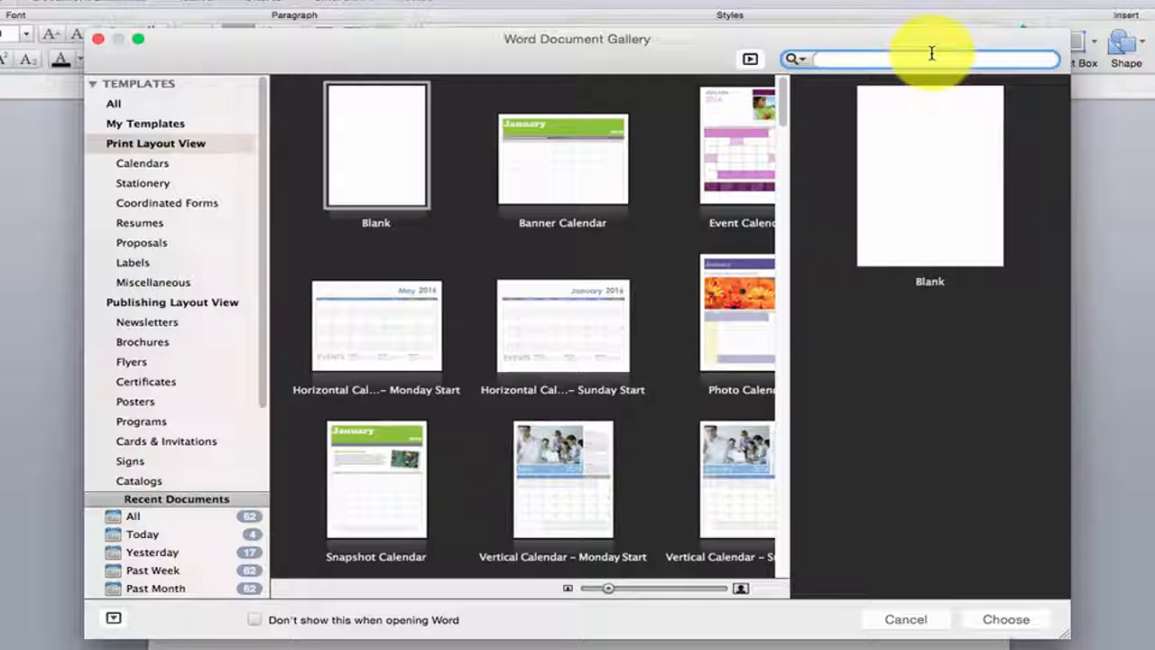
type("award")
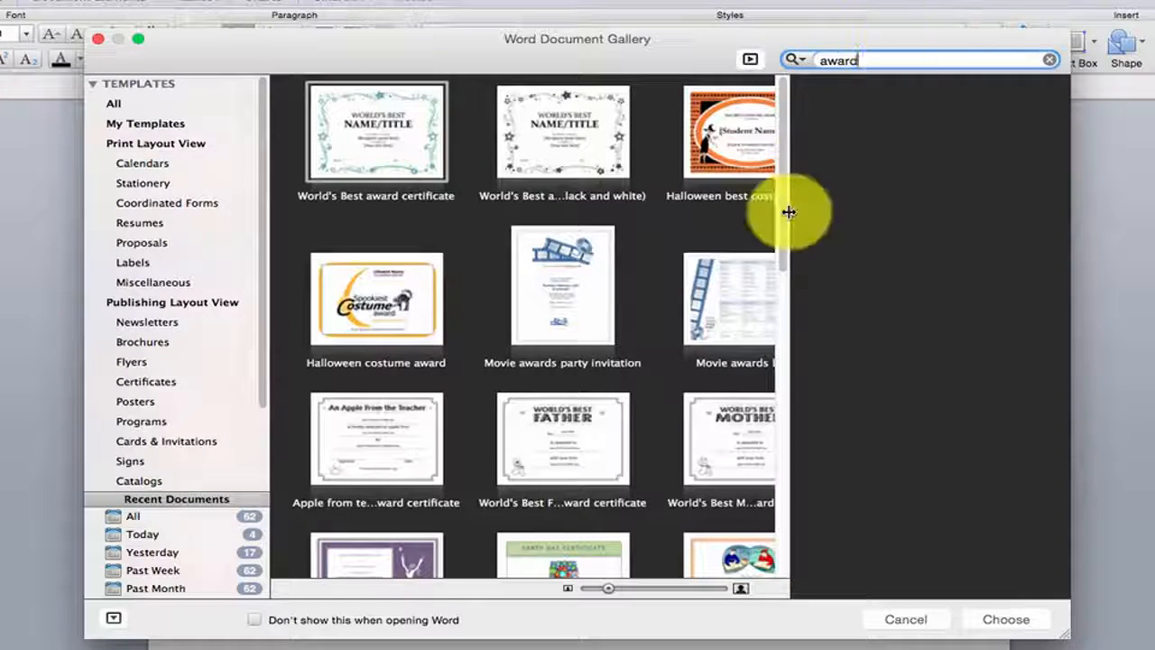
left_click_drag(789, 204, 816, 124)
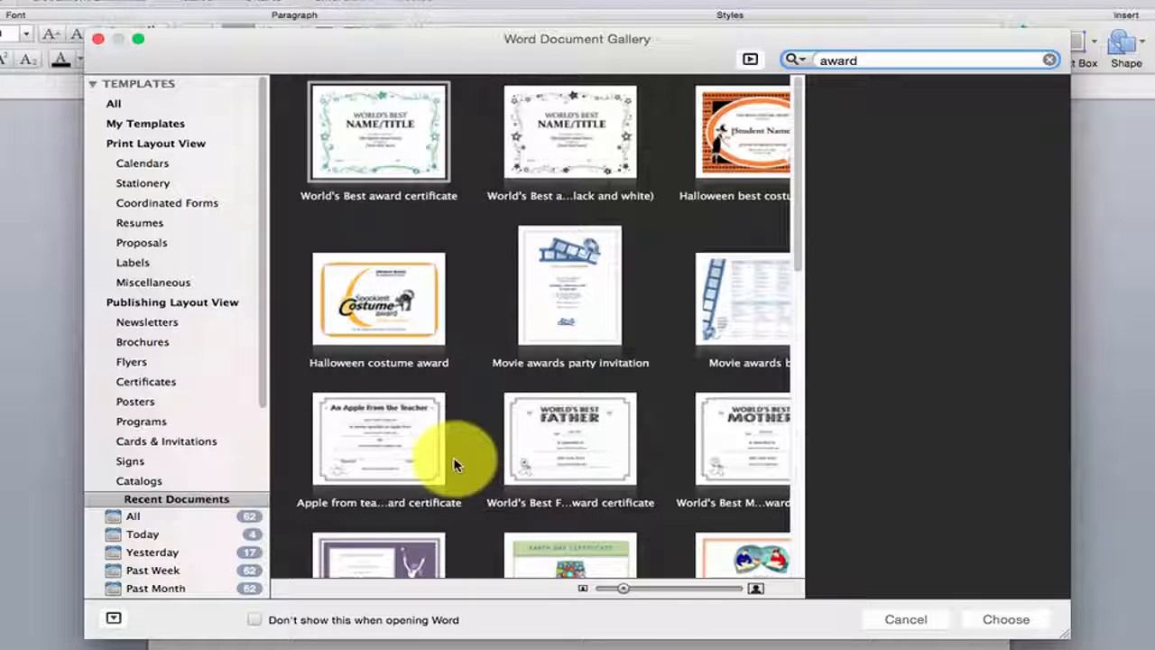
left_click(410, 170)
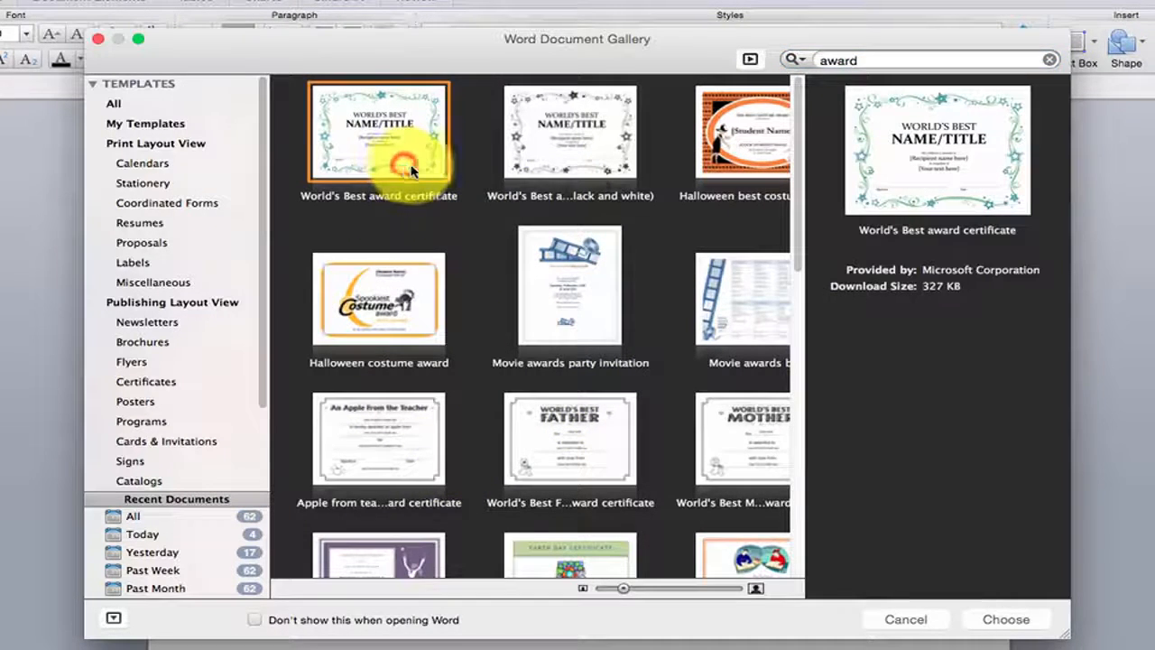
left_click(1006, 619)
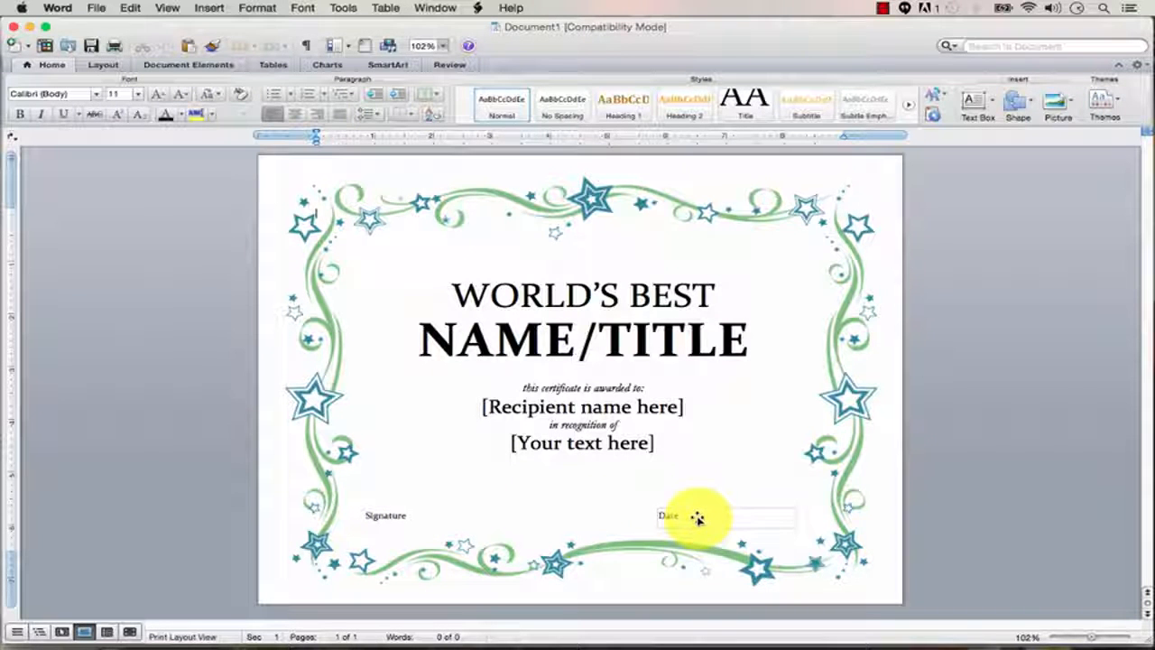
Step: Create another new document from the Grayscale Resume template in the Resumes category
left_click(98, 9)
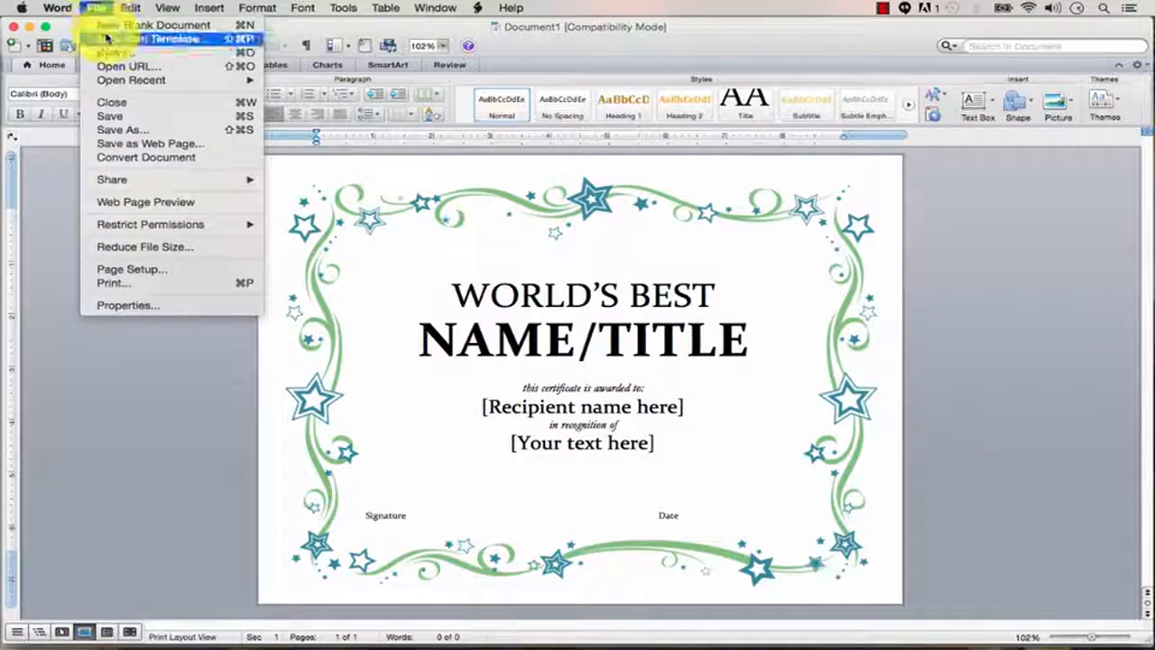
left_click(105, 39)
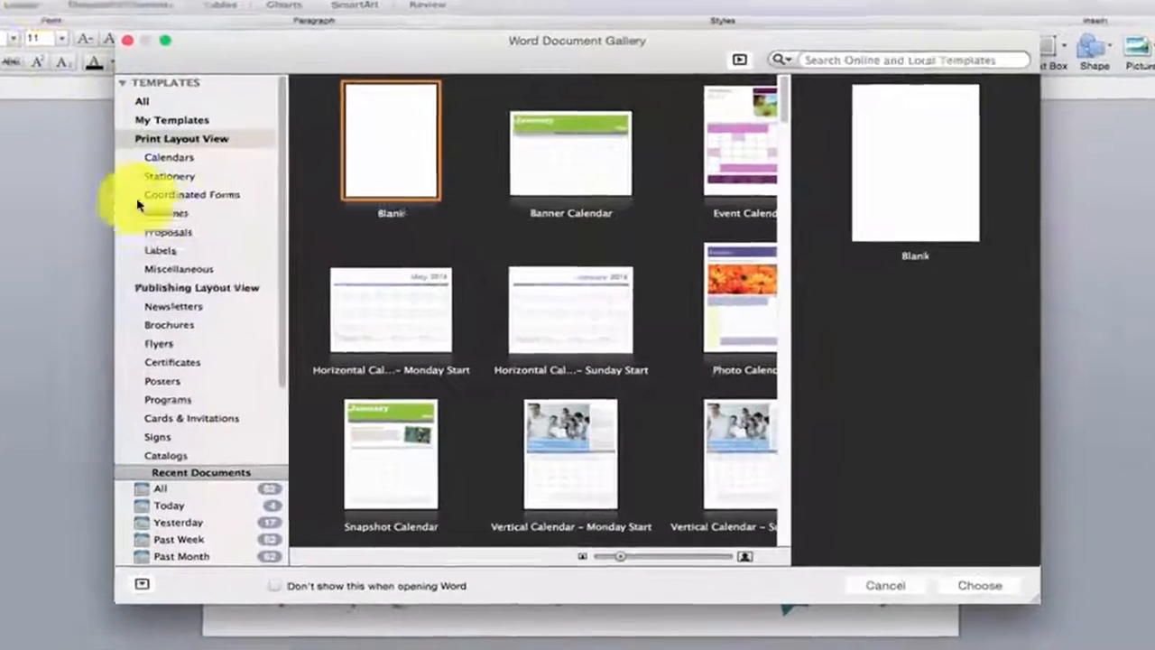
left_click(232, 245)
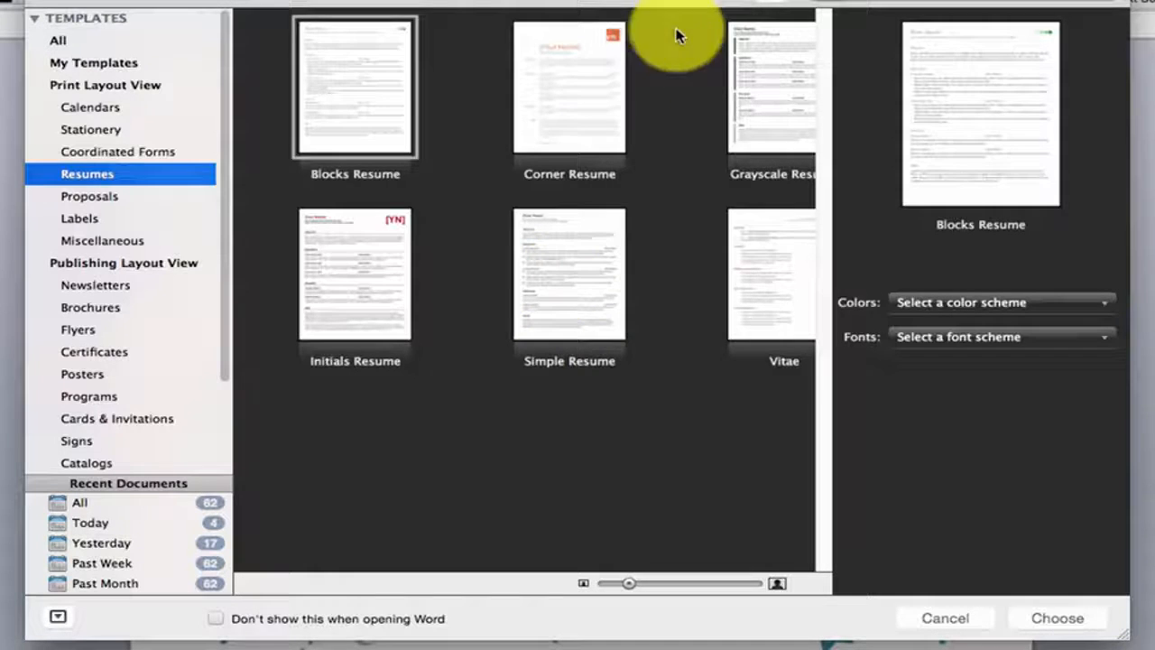
left_click(785, 113)
left_click(1051, 618)
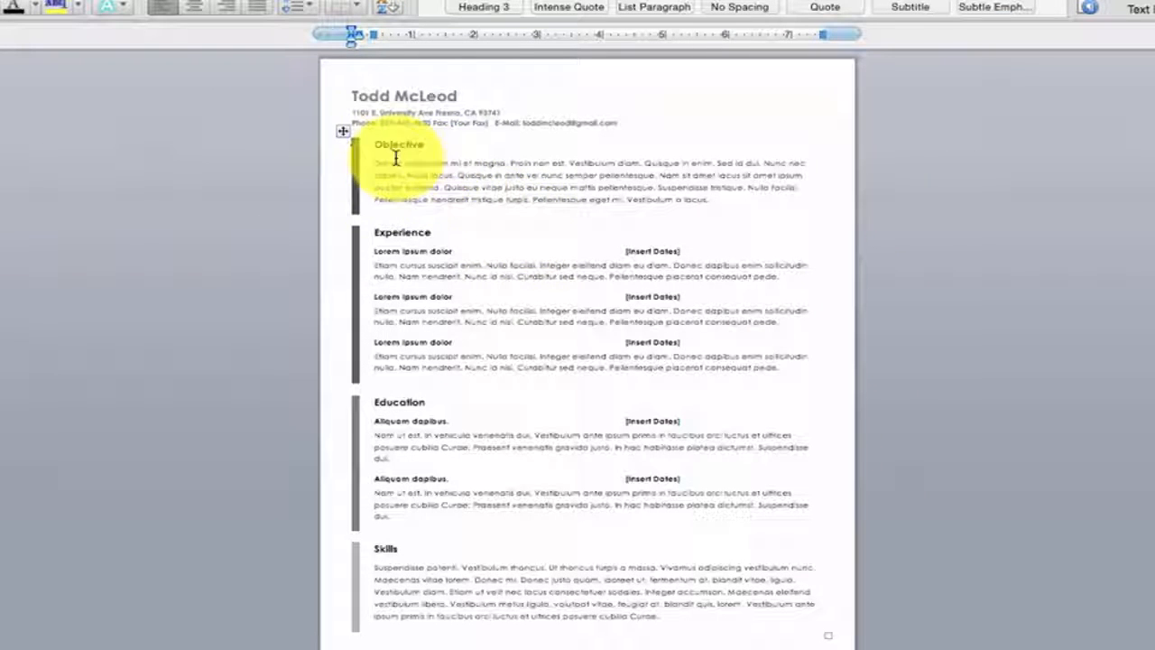
Step: Examine the placeholder text in the Objective, Experience and Education sections of the new resume
triple_click(464, 175)
left_click(412, 145)
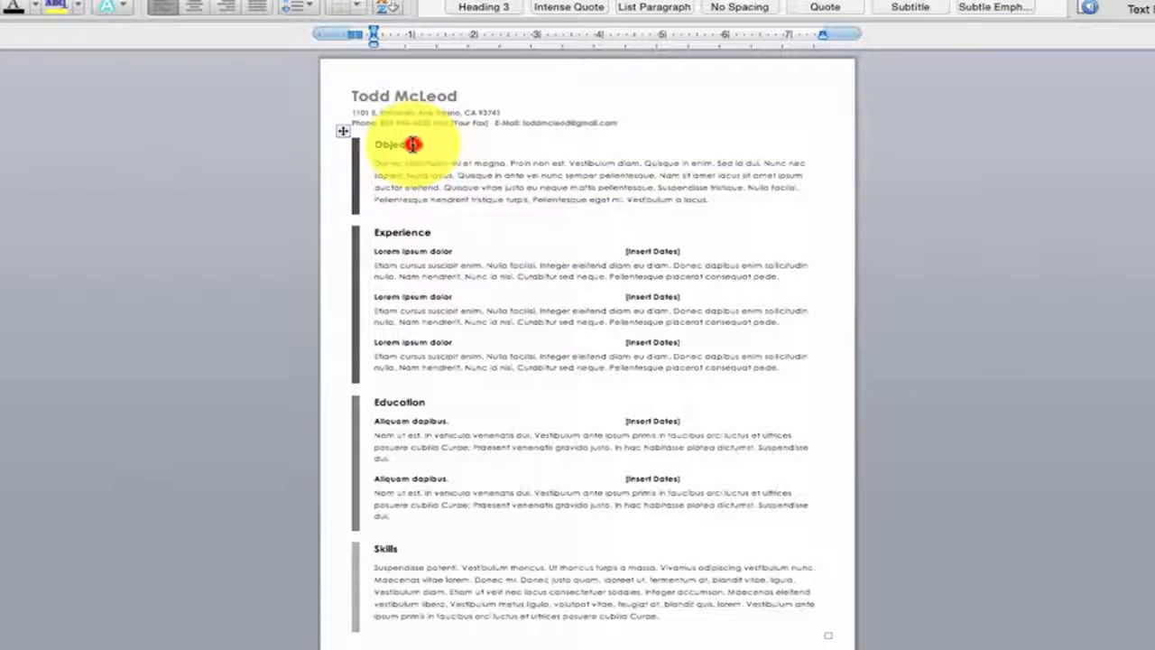
left_click(359, 173)
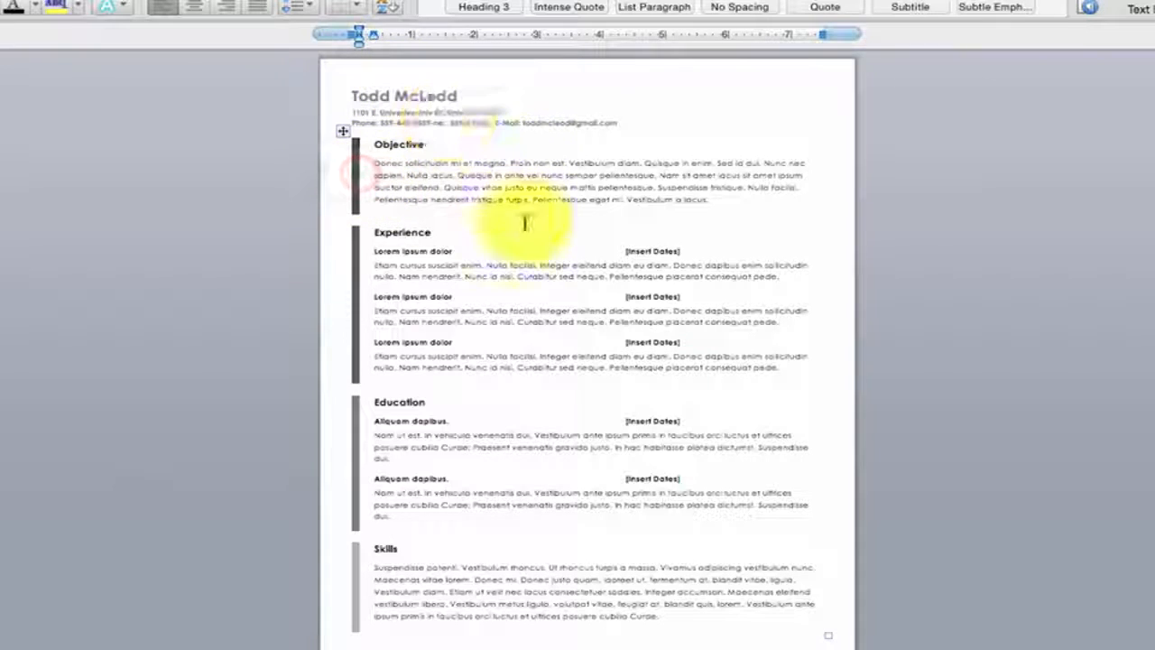
left_click(672, 290)
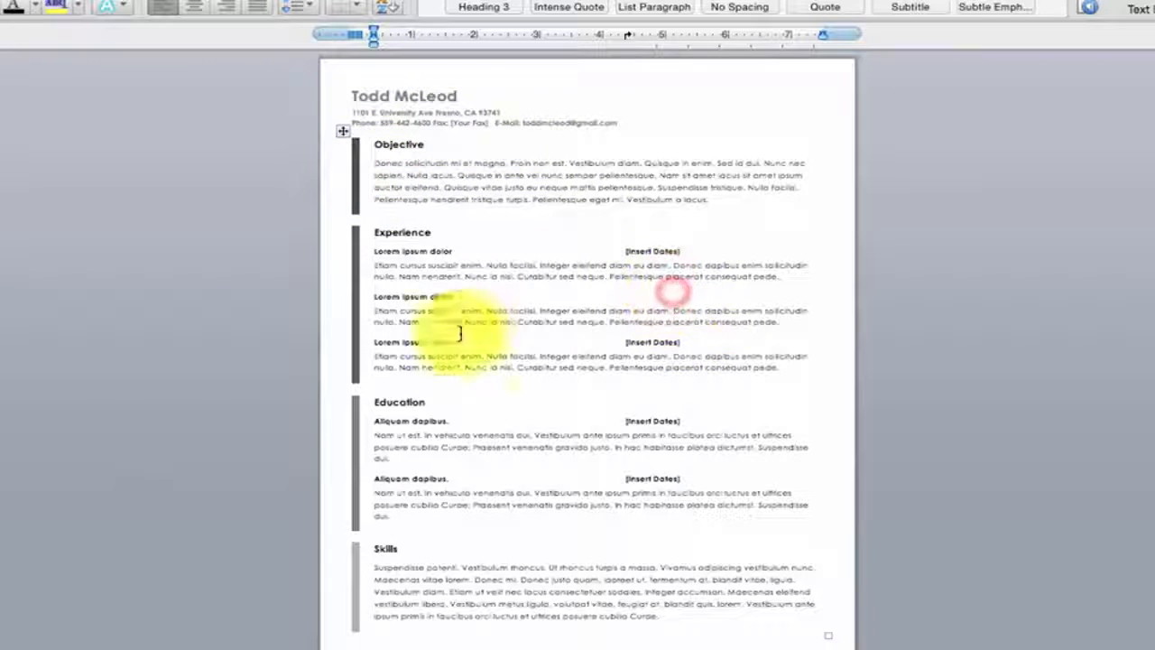
left_click(554, 439)
triple_click(523, 491)
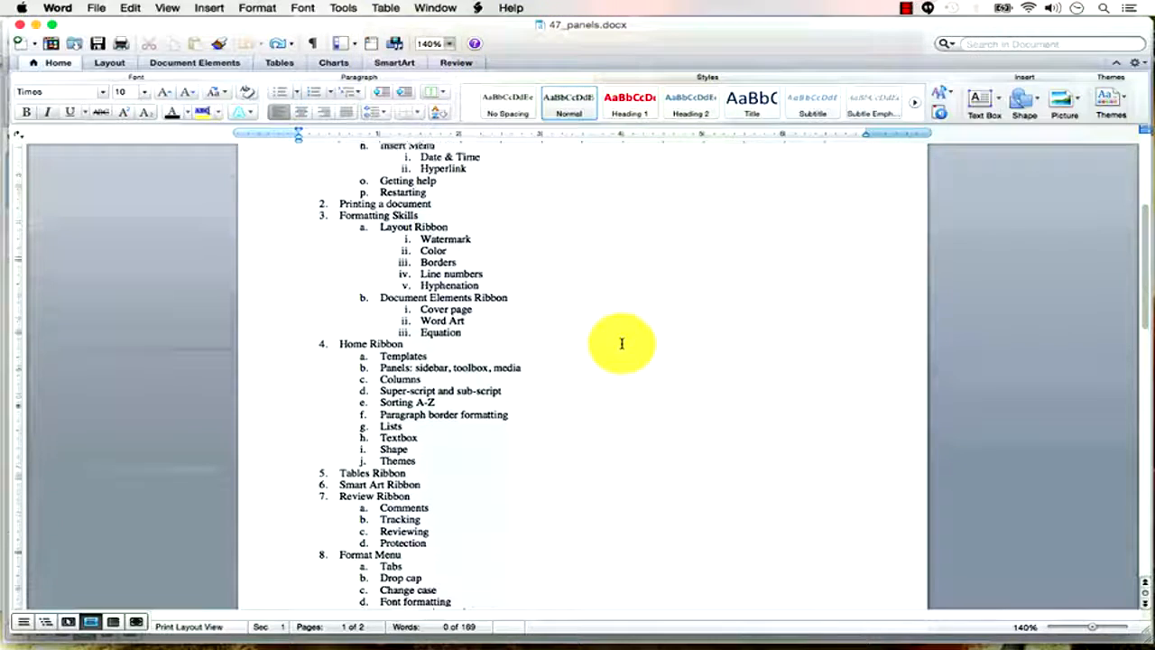
Step: Show the nonprinting characters in 47_panels.docx and place the cursor in the blank paragraph above Essential Skills
scroll(621, 343, "up", 5)
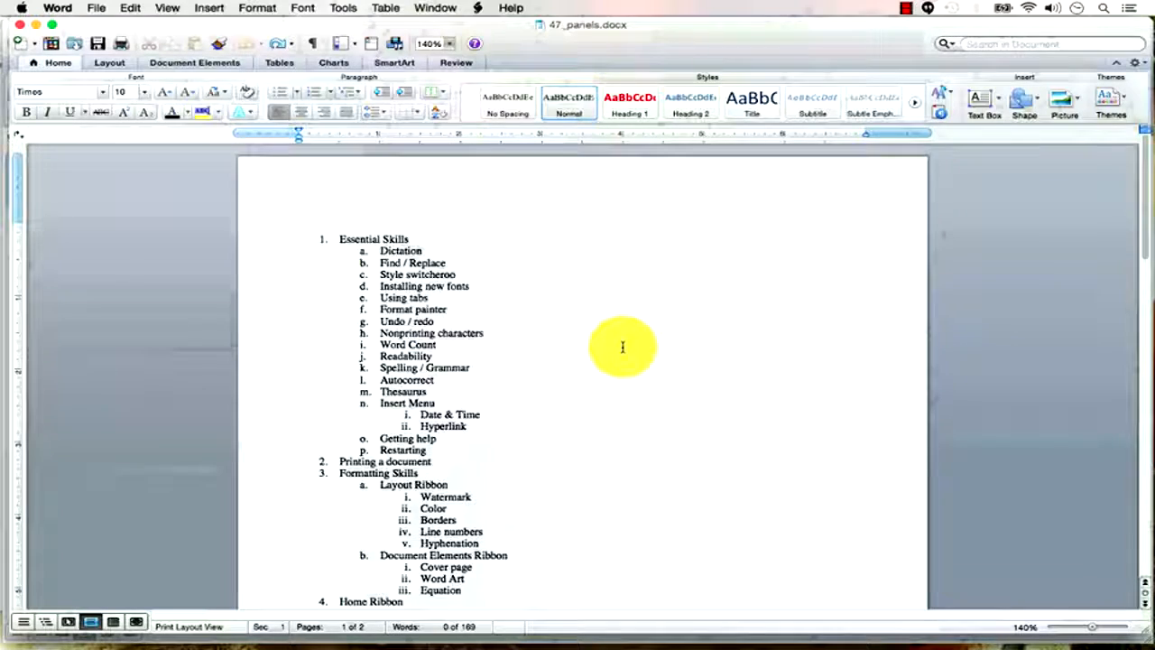
left_click(313, 44)
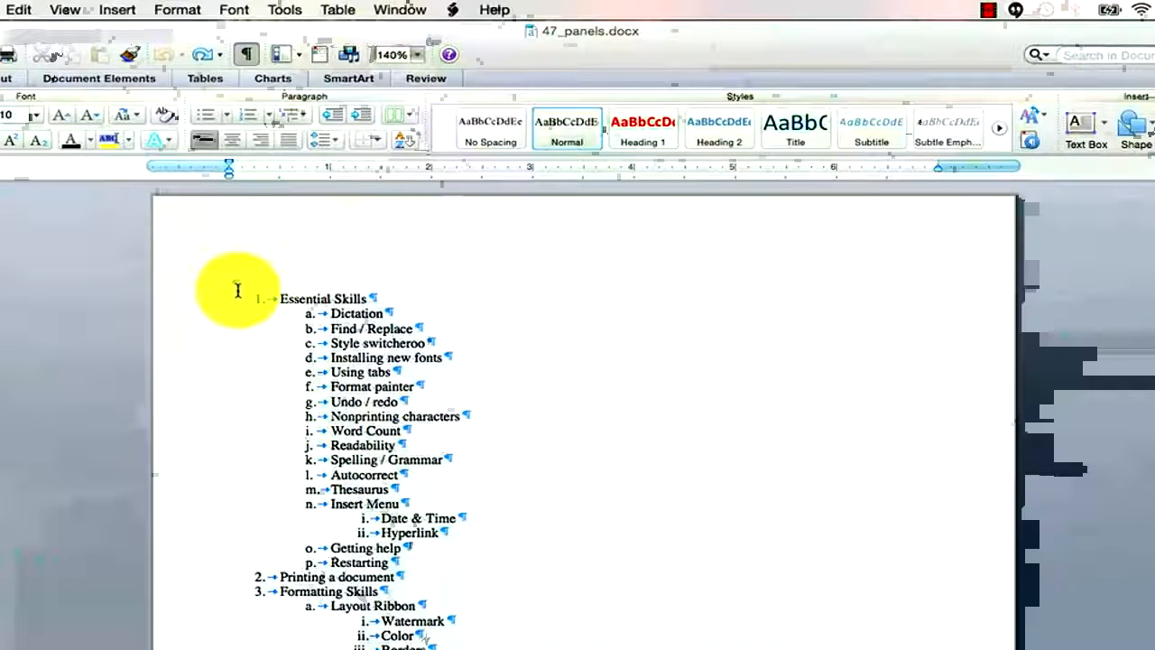
left_click(238, 287)
Step: Try merging Essential Skills into the blank paragraph above it, and reapply its numbering at the first list level
left_click(276, 301)
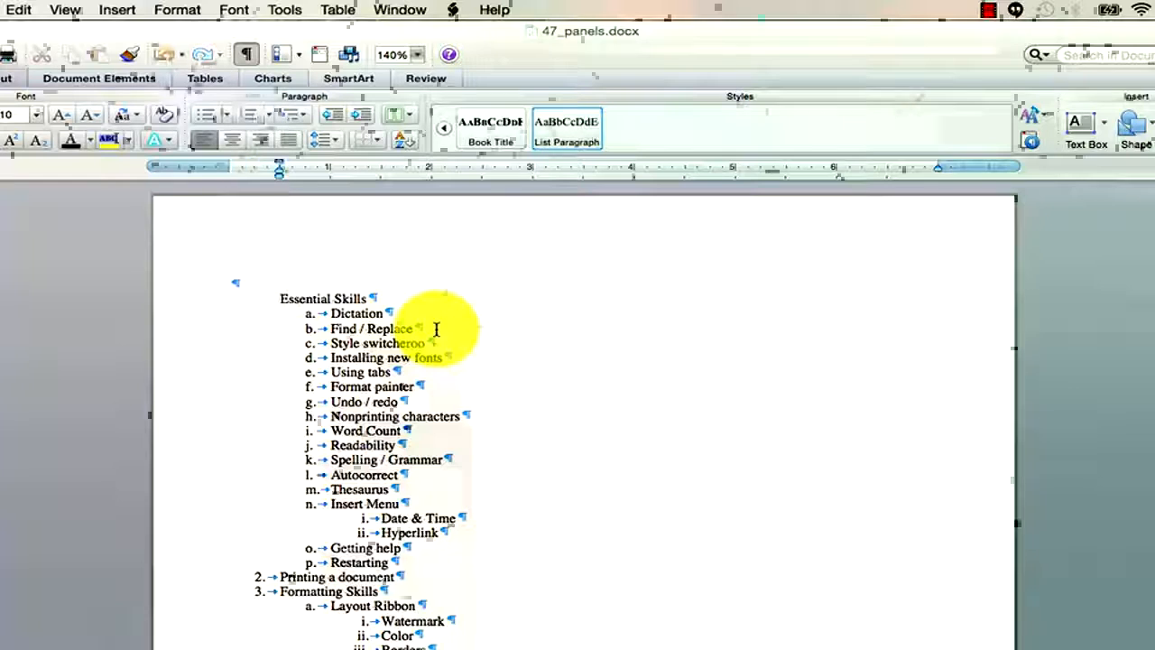
key("BackSpace")
key("BackSpace")
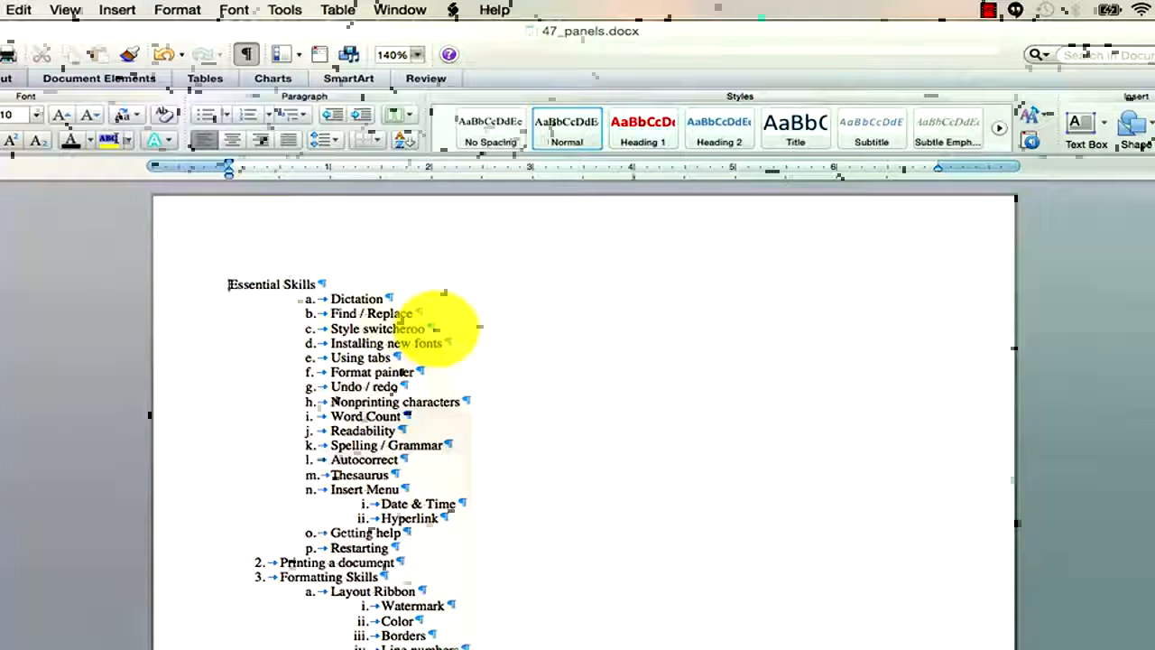
left_click(248, 118)
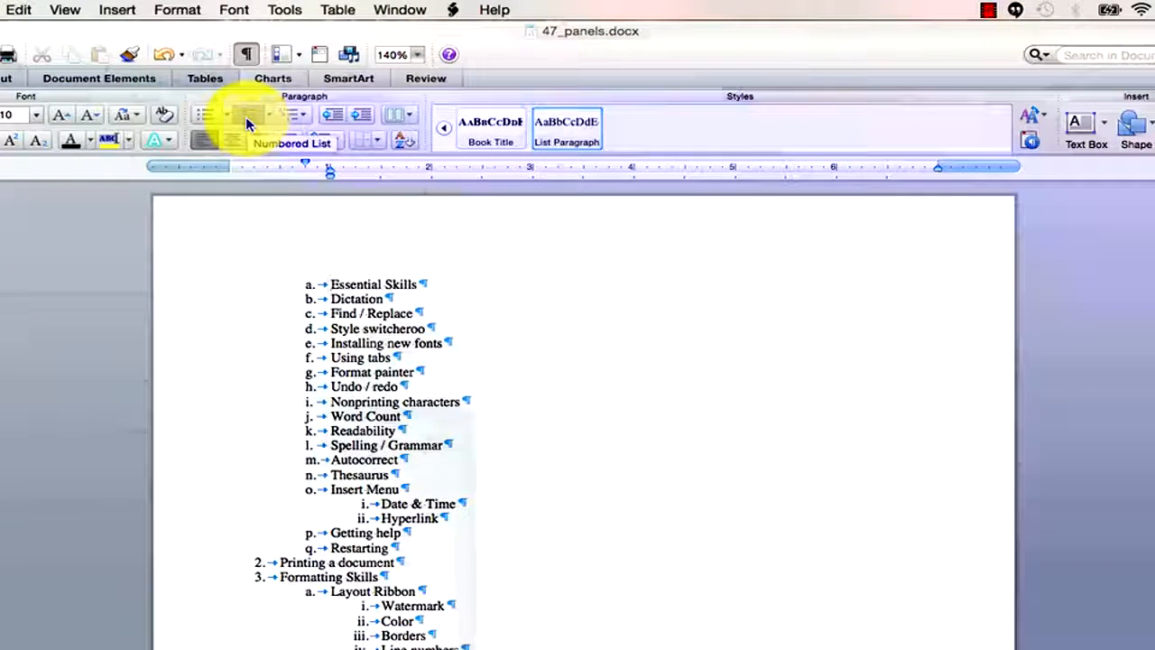
key("shift+Tab")
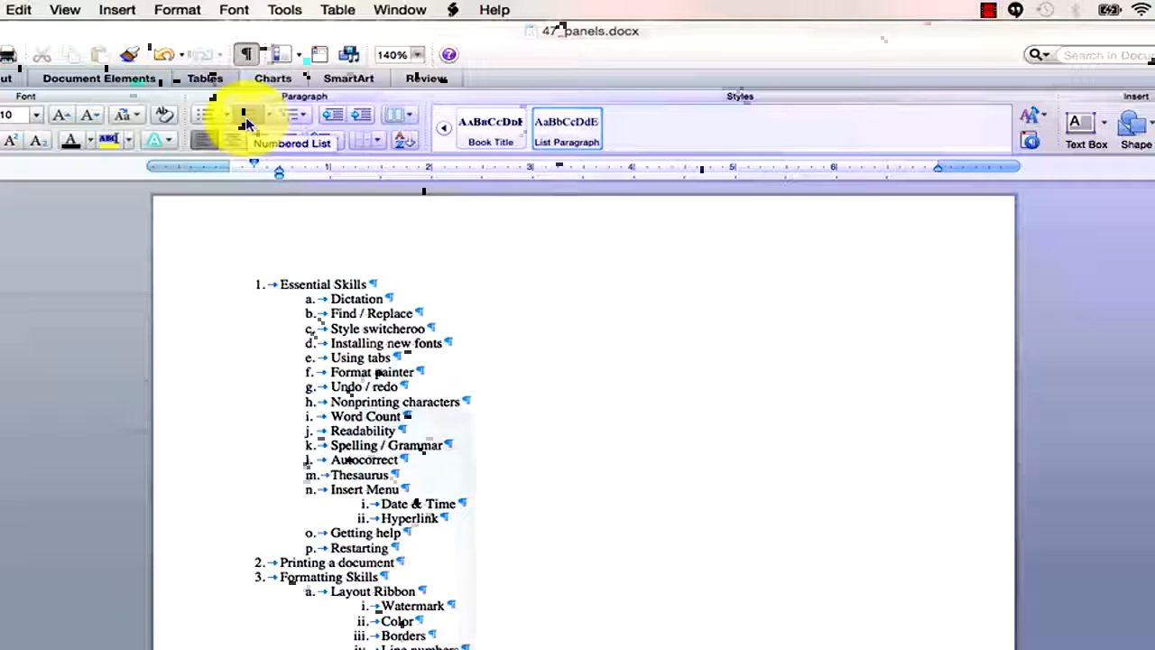
Step: Undo the numbering and paragraph-merging changes made to Essential Skills
key("super+z")
key("super+z")
key("super+z")
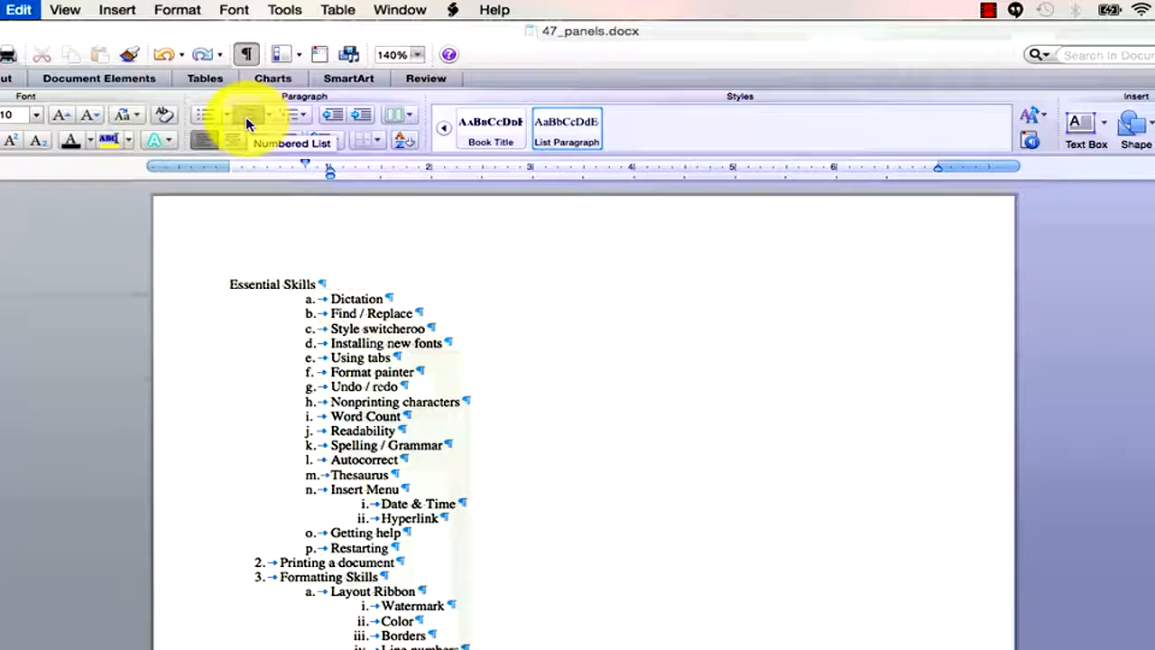
left_click(248, 123)
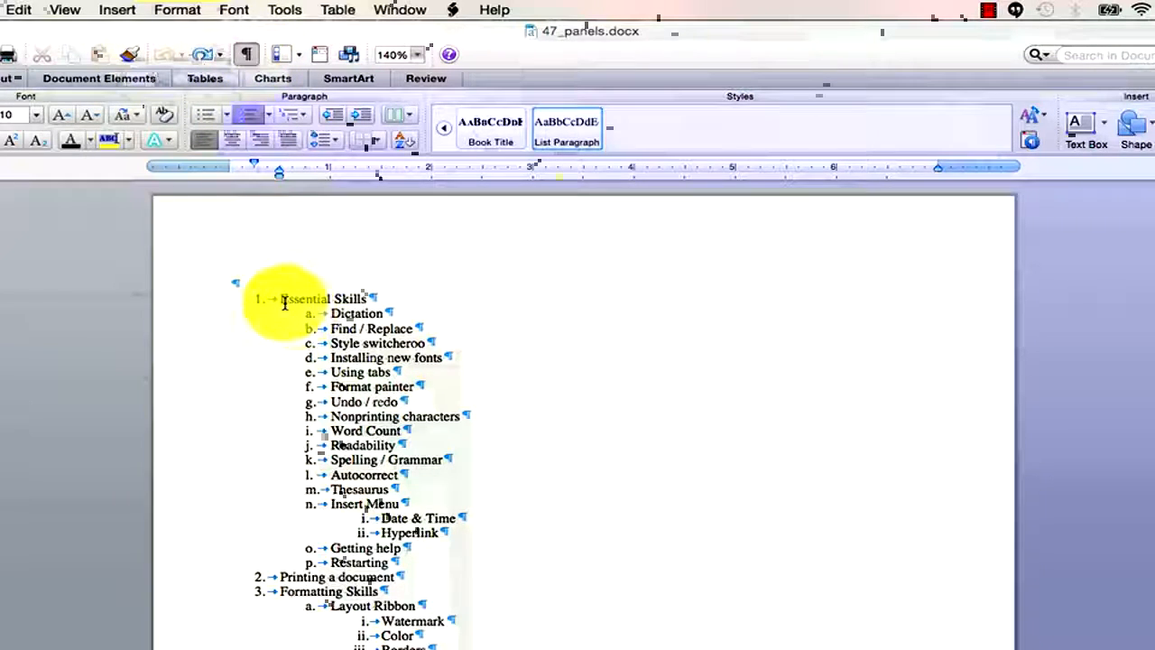
Step: Try forward-deleting the blank paragraph mark above Essential Skills, and undo the deletion
left_click(260, 285)
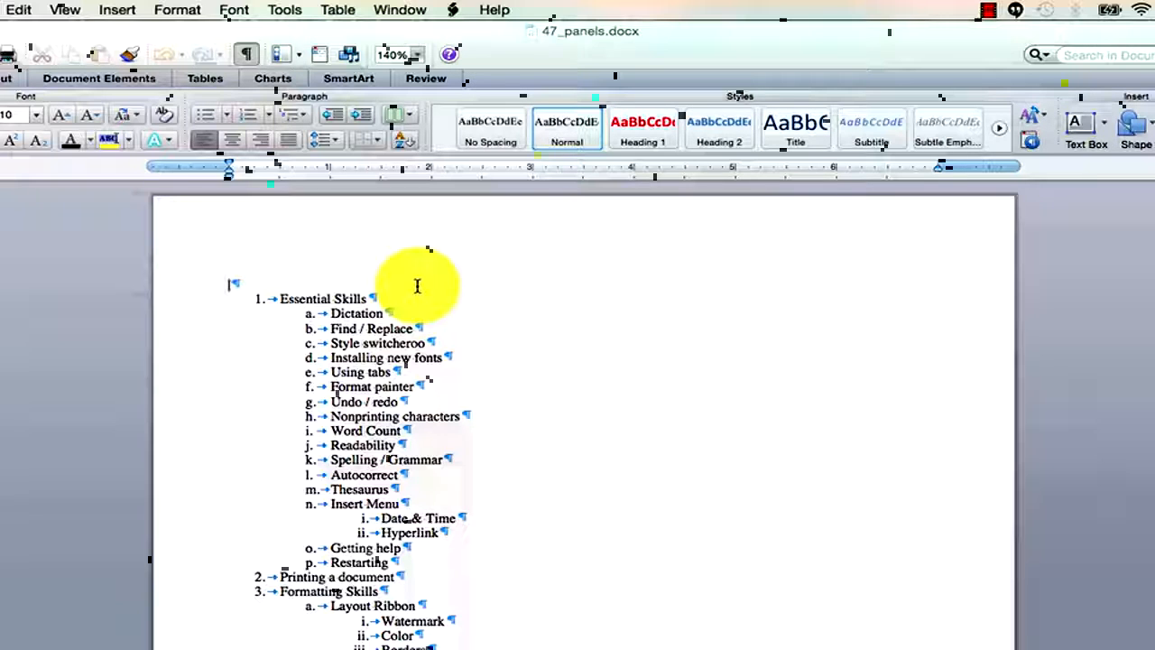
key("Delete")
key("super+z")
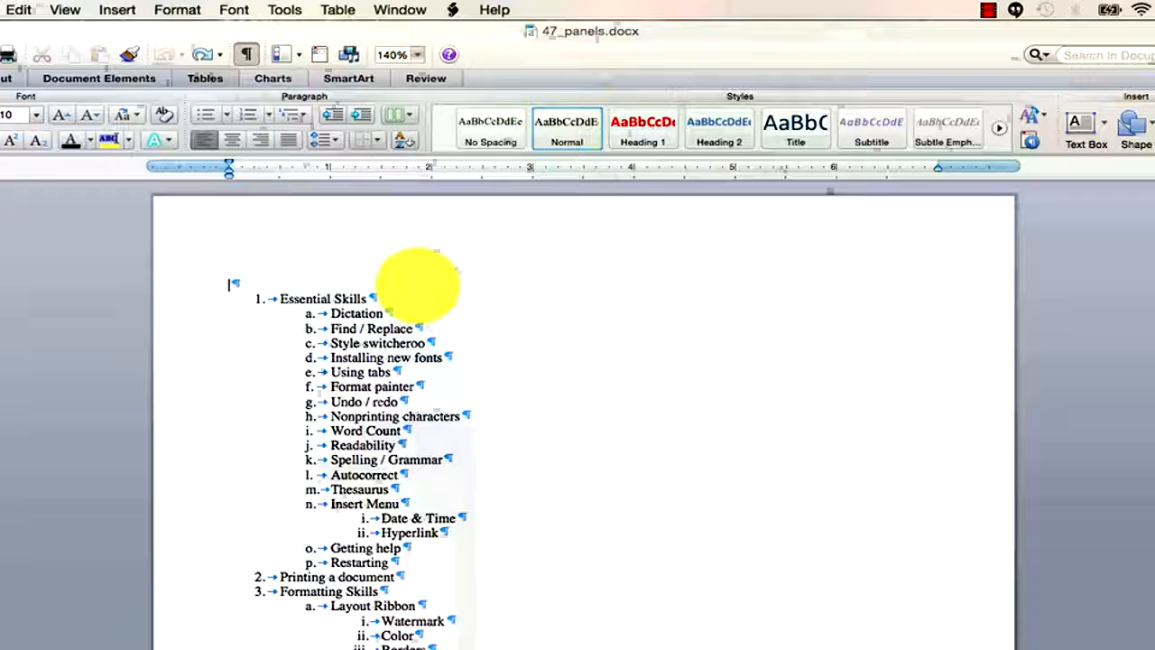
Step: Enter "asdASDa" in the blank paragraph above Essential Skills and erase it with forward and backward deletion, undoing the paragraph merge
type("asdASDa")
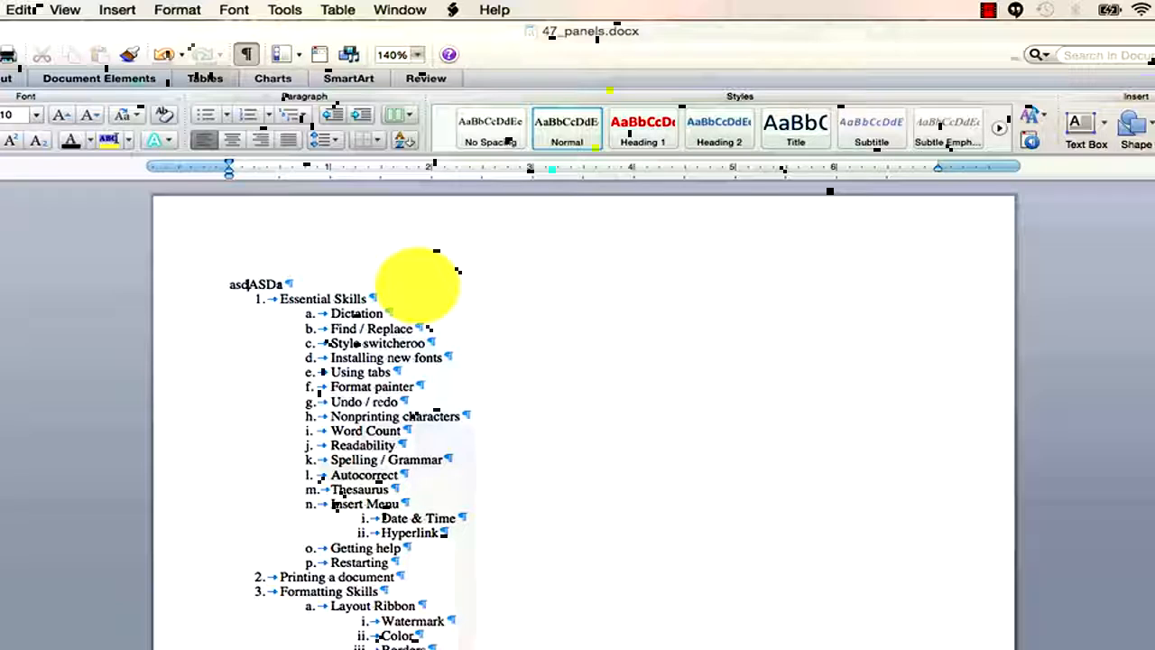
key("Delete")
key("Delete")
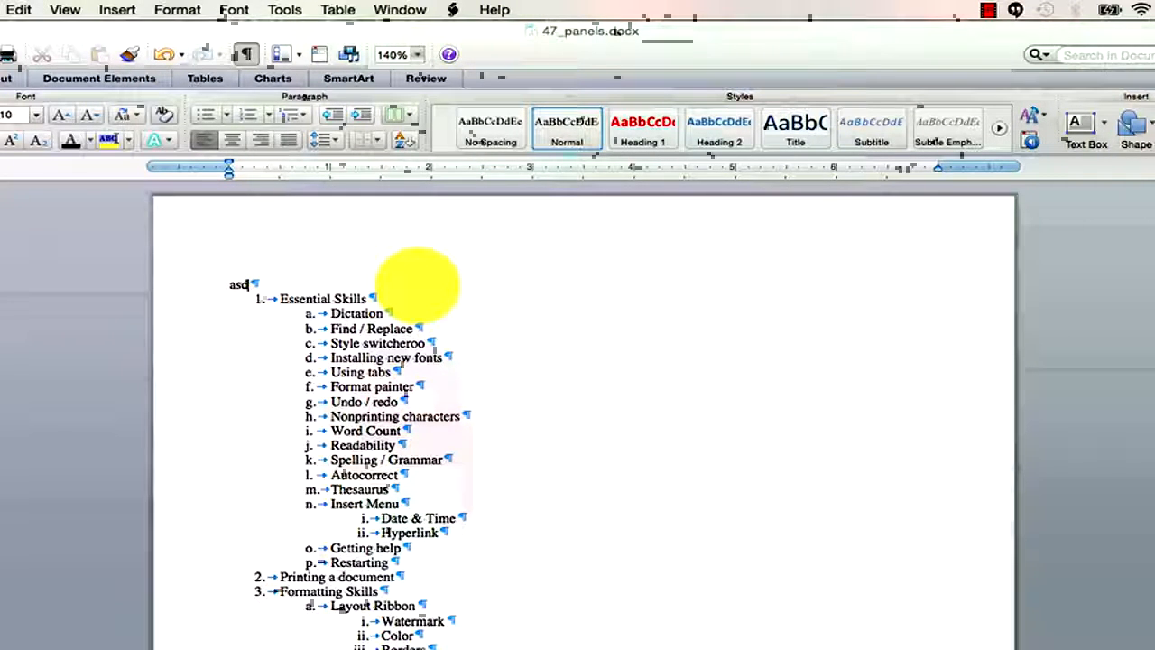
key("Delete")
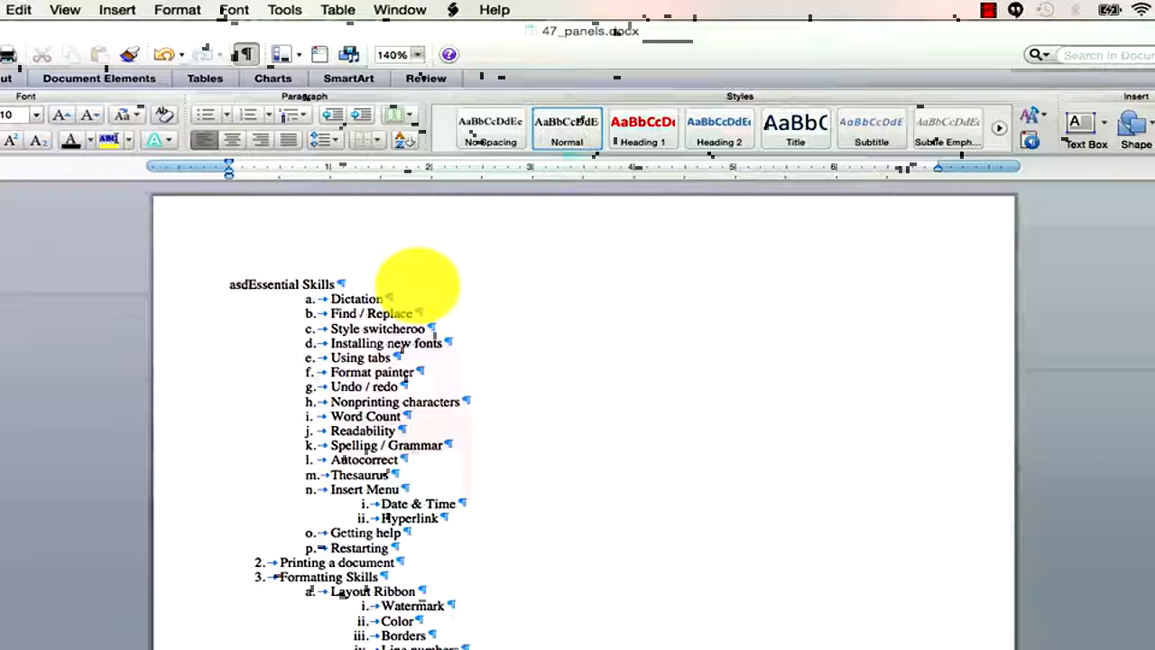
key("super+z")
key("BackSpace")
key("BackSpace")
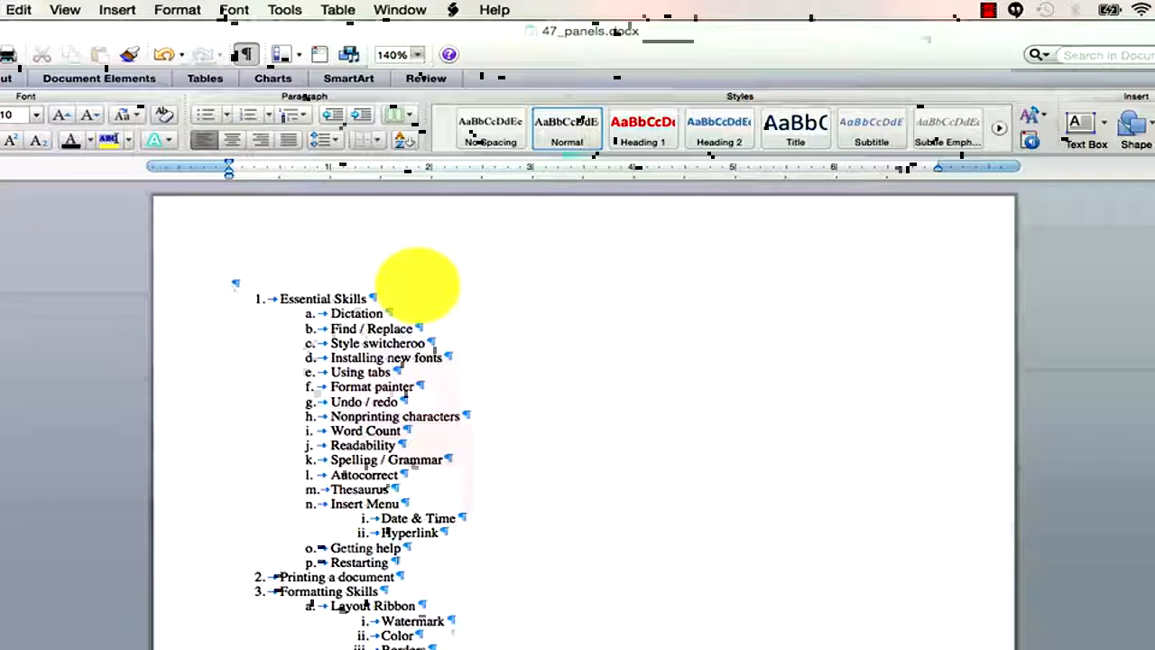
Step: Delete the blank paragraph above Essential Skills and hide the nonprinting characters
key("Delete")
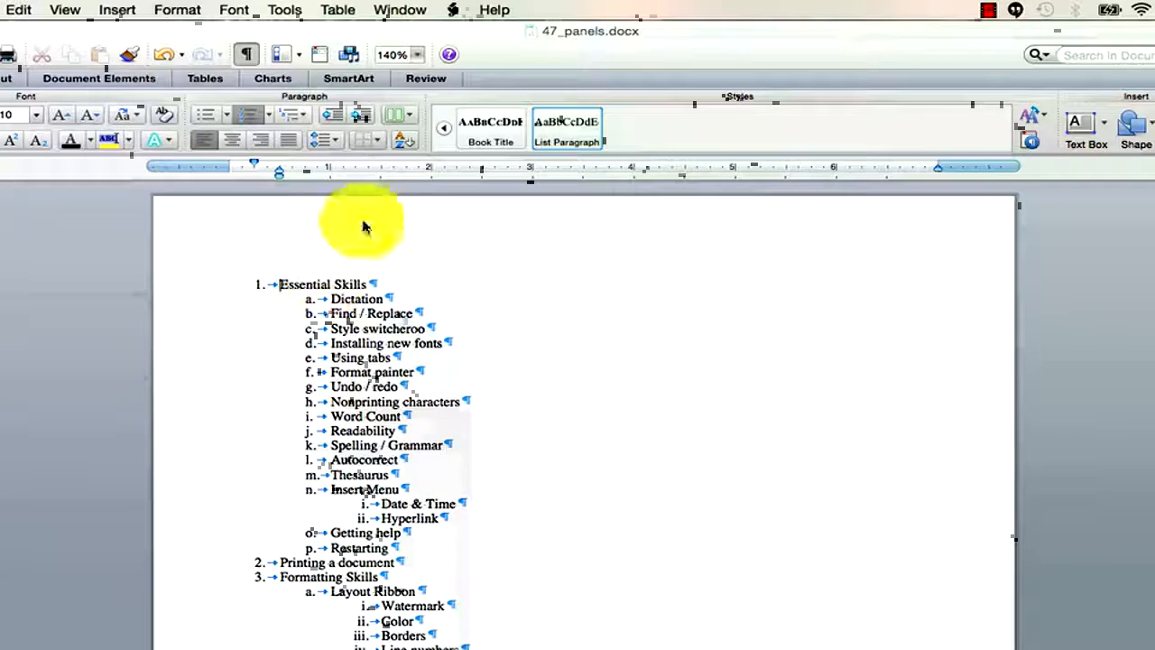
left_click(245, 54)
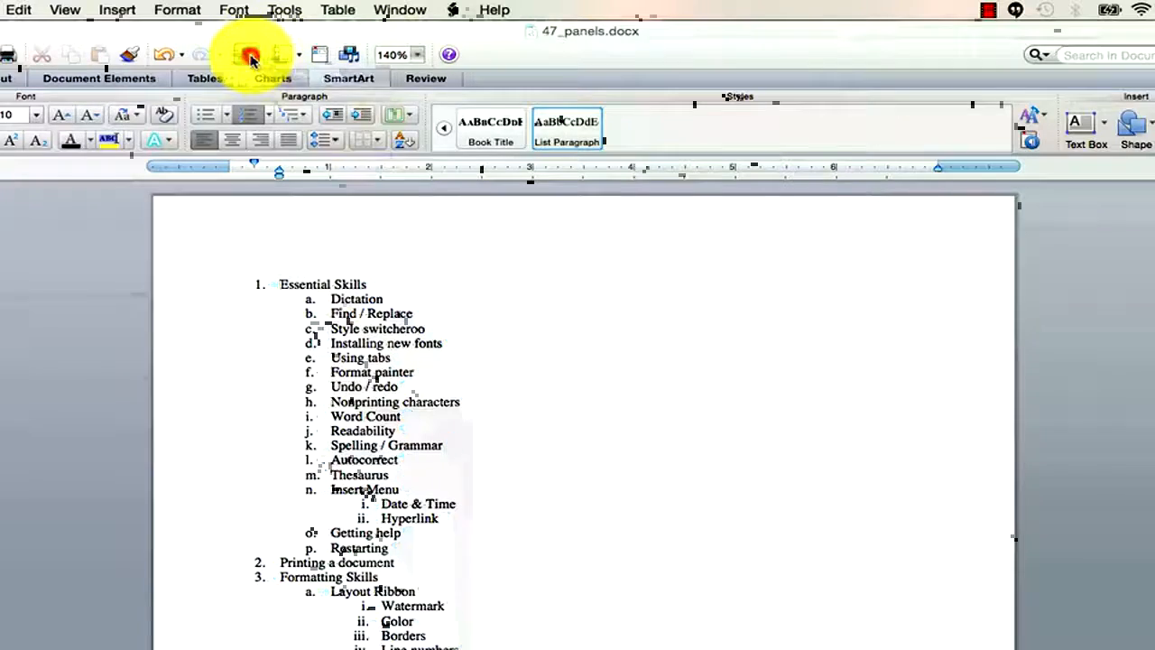
Step: Look through the outline down to View Menu, and browse the Layout, Tables and Charts ribbons before returning to Home
scroll(483, 458, "down", 3)
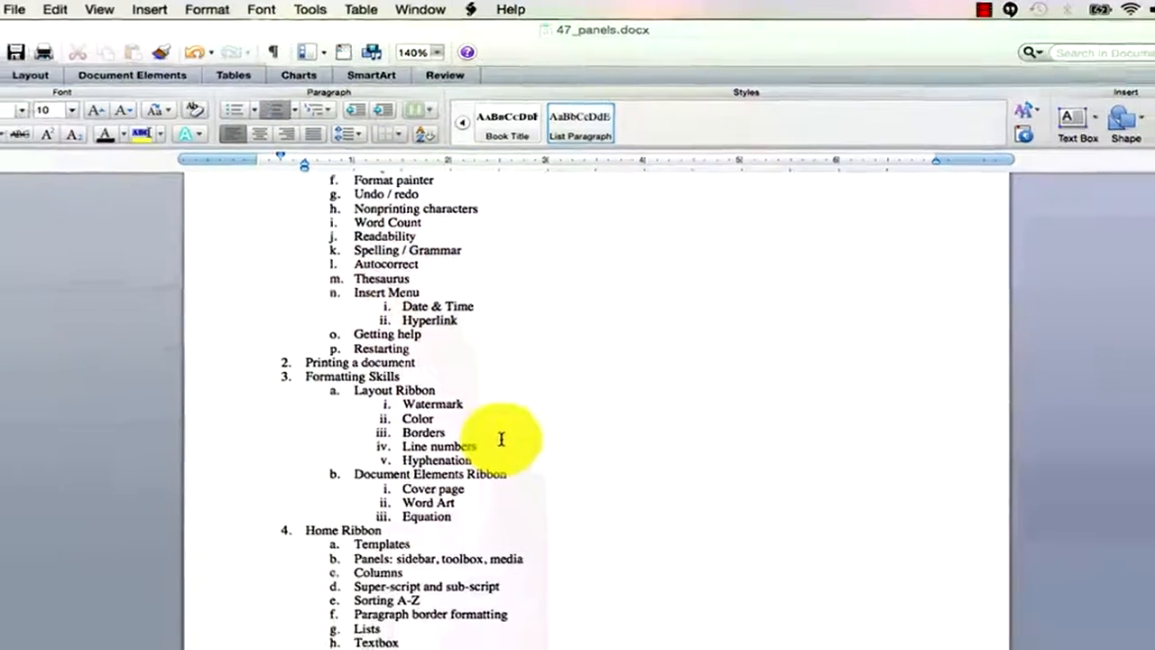
scroll(541, 406, "down", 5)
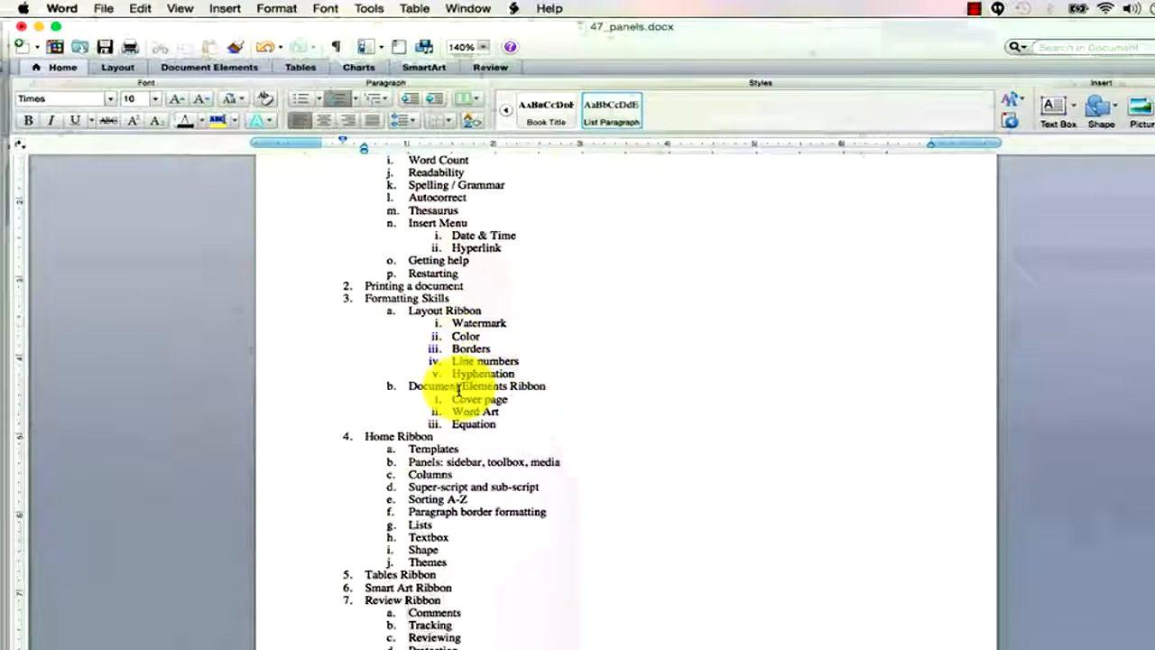
scroll(457, 394, "down", 3)
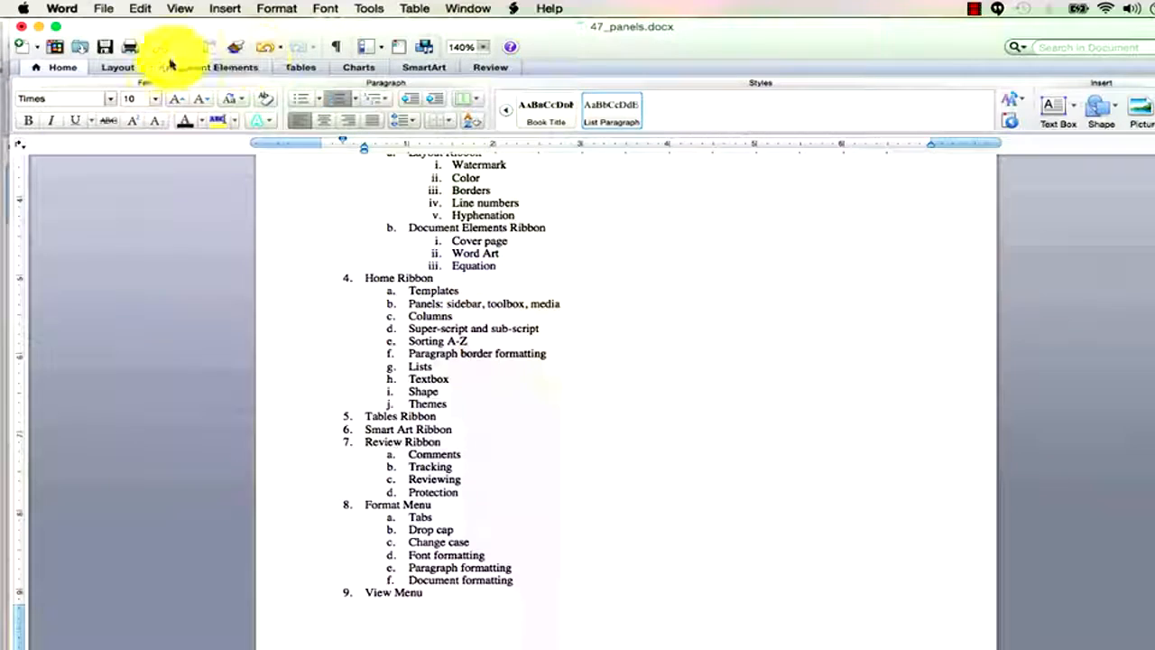
left_click(127, 68)
left_click(301, 68)
left_click(353, 67)
left_click(63, 68)
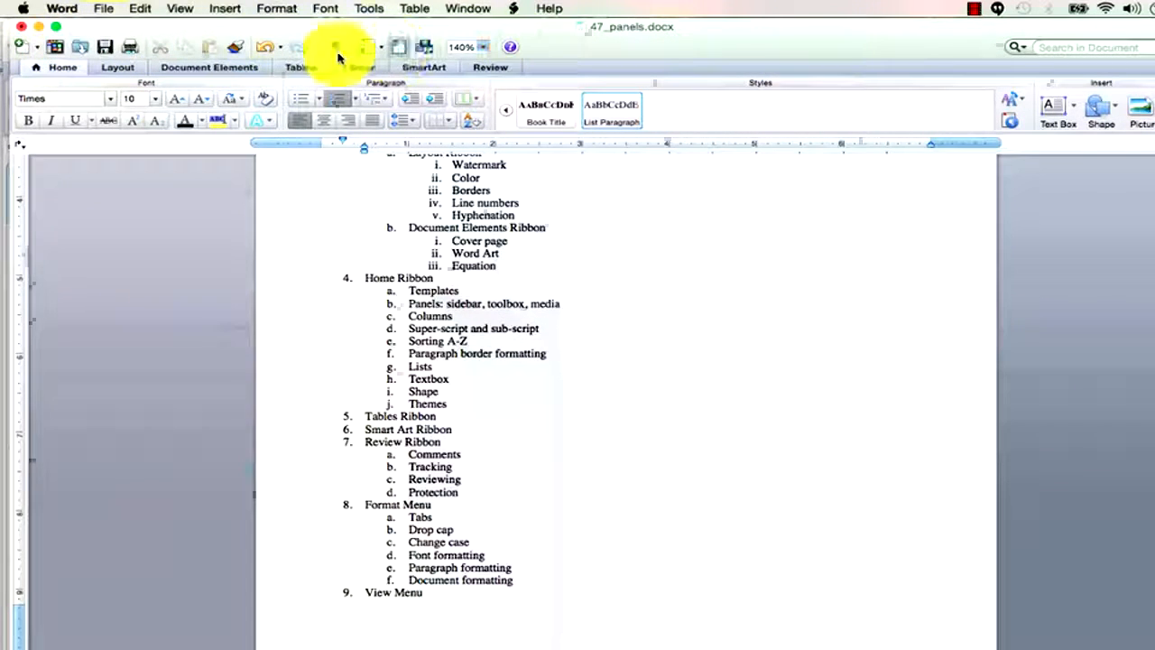
Step: Show the Formatting toolbar and check its entry among the available toolbars
right_click(594, 55)
mouse_move(666, 97)
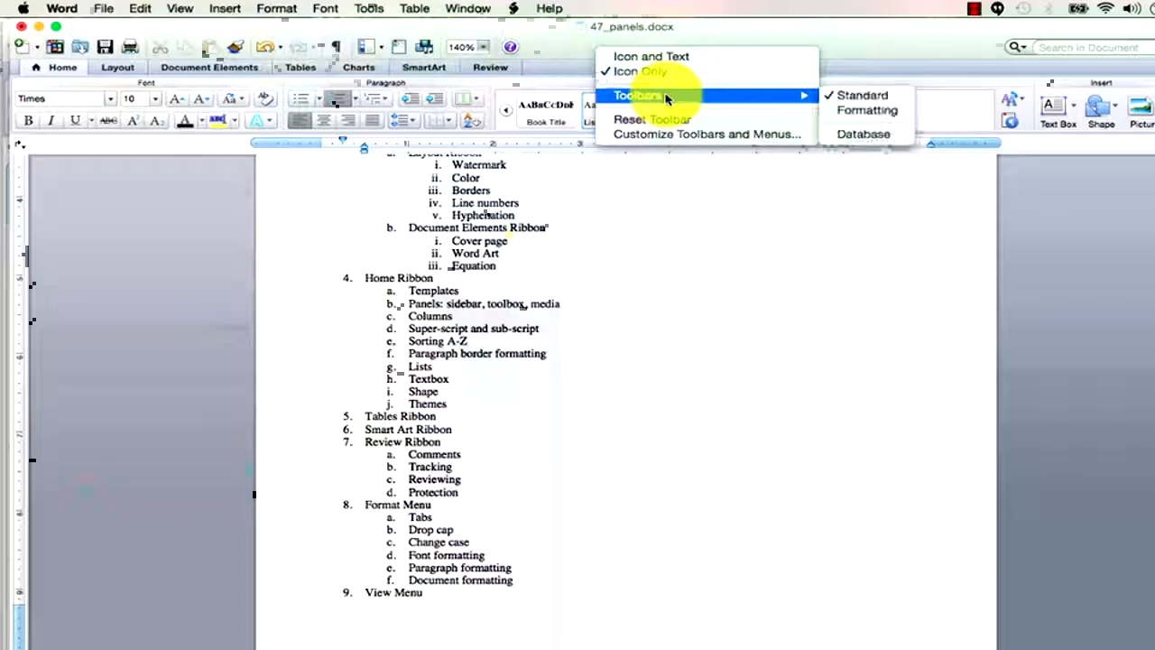
left_click(891, 110)
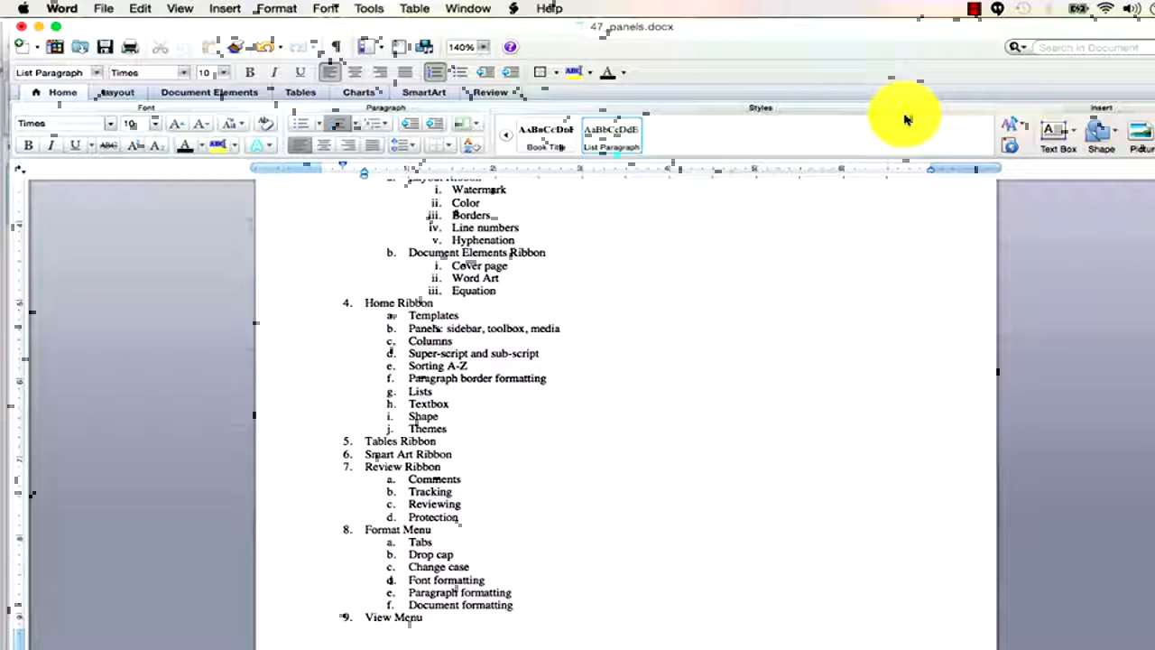
right_click(704, 51)
mouse_move(730, 93)
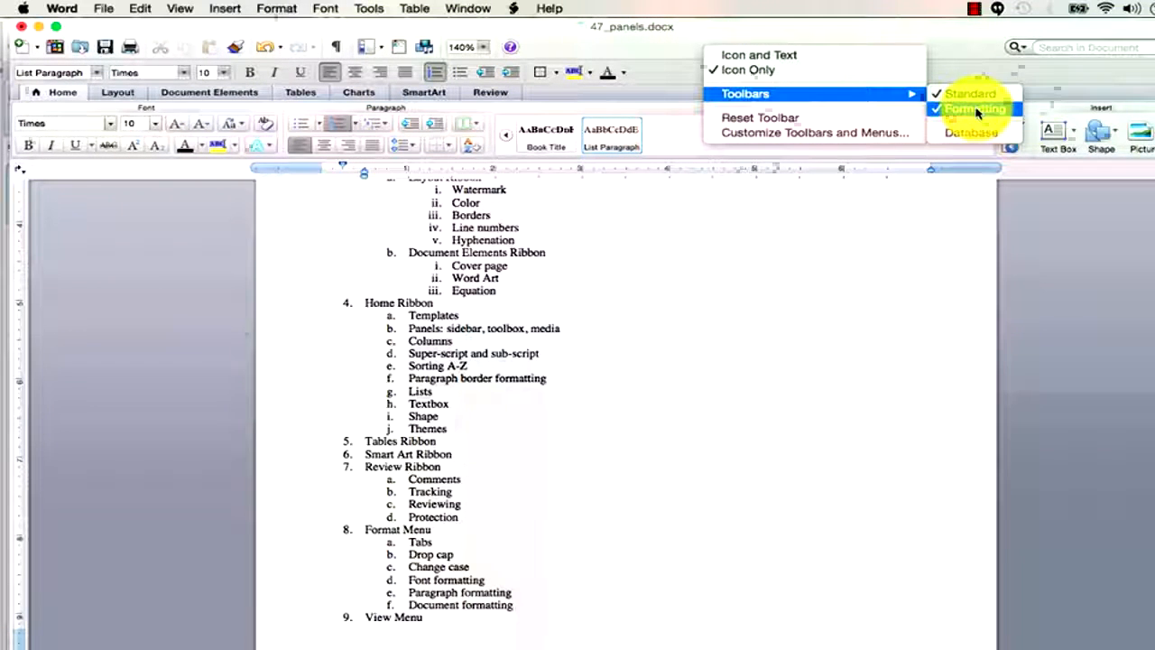
left_click(762, 32)
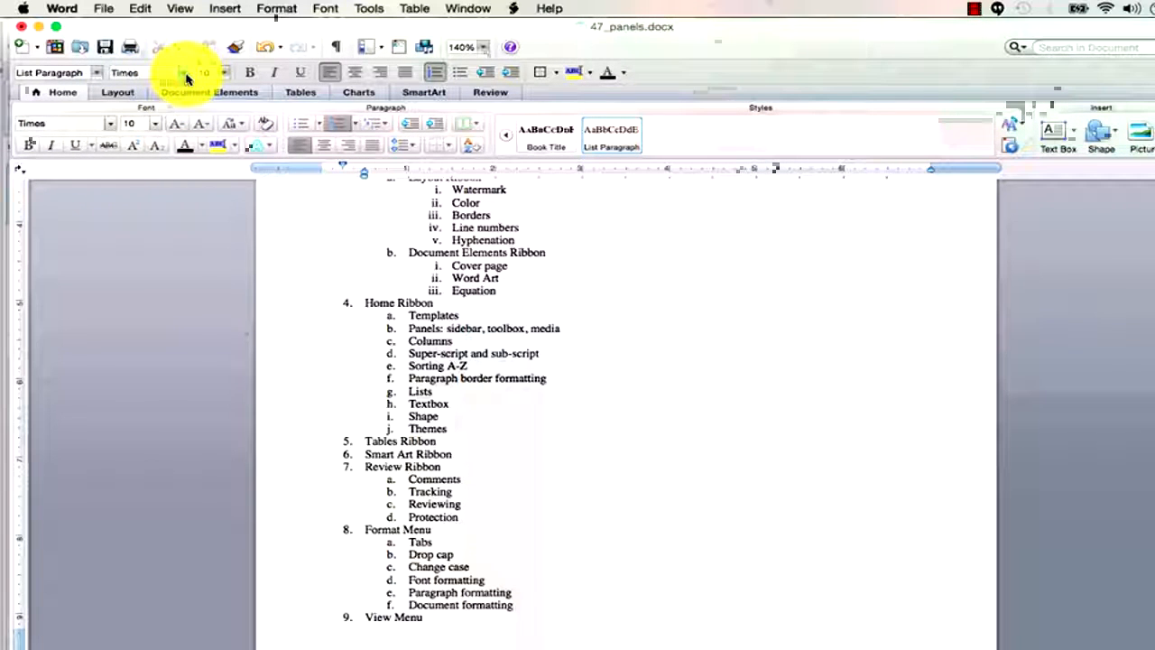
Step: Look at the font list without choosing a font, and hide the Formatting toolbar
left_click(105, 128)
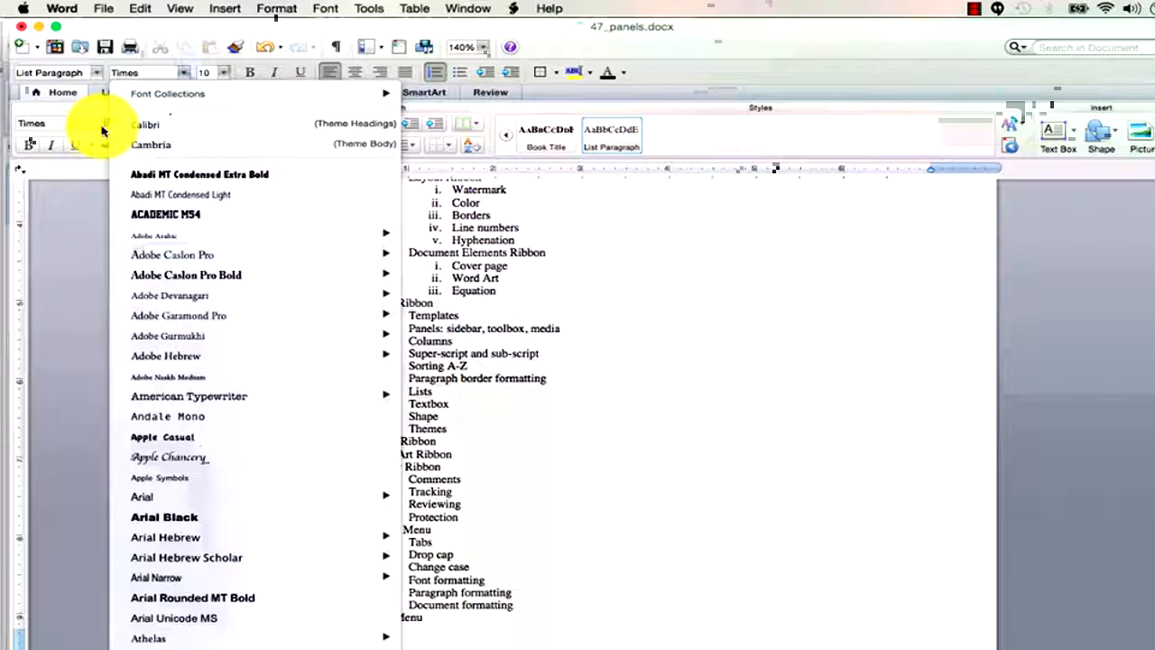
left_click(672, 50)
right_click(713, 43)
mouse_move(788, 91)
left_click(997, 103)
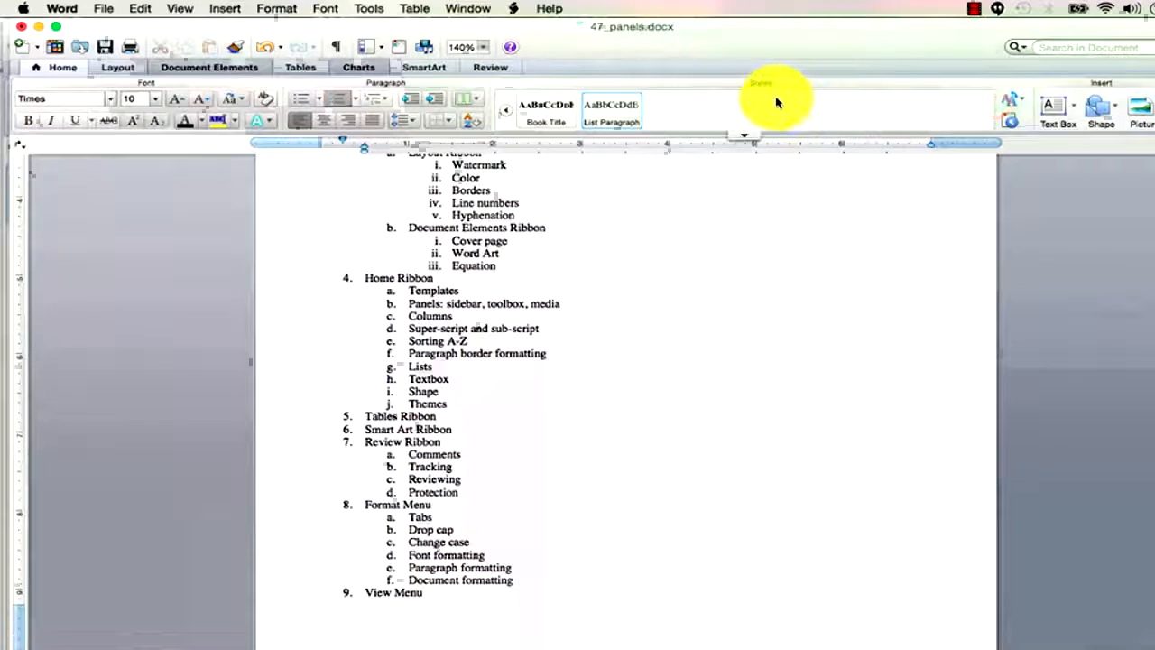
Step: Hide the Standard toolbar
right_click(637, 49)
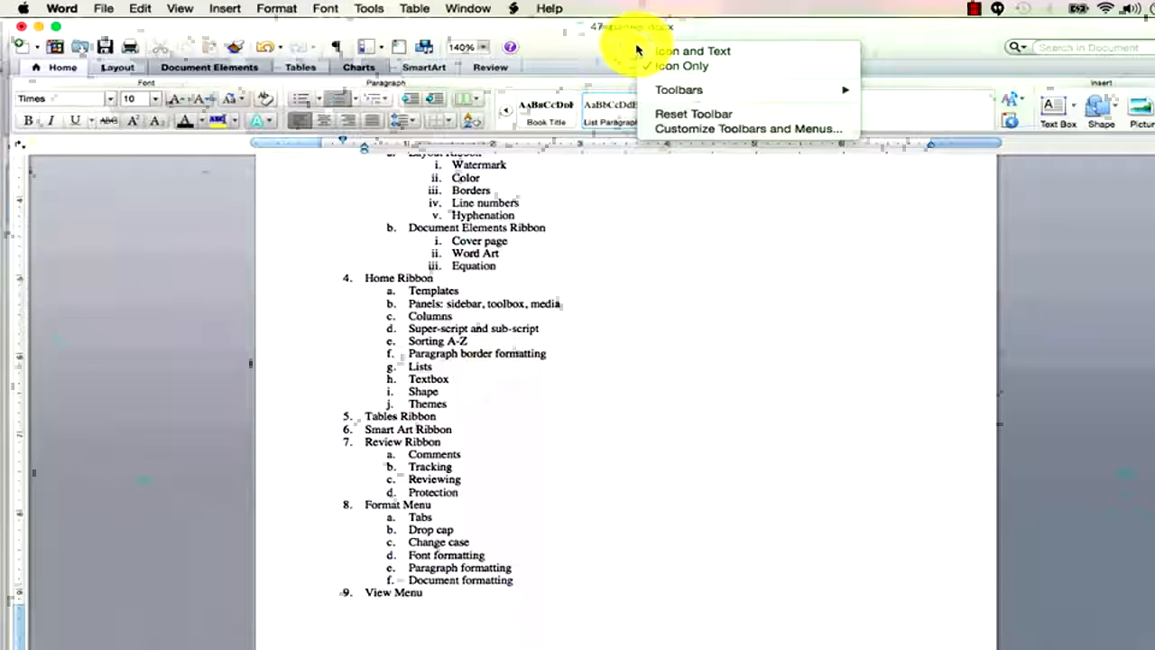
left_click(916, 31)
right_click(580, 49)
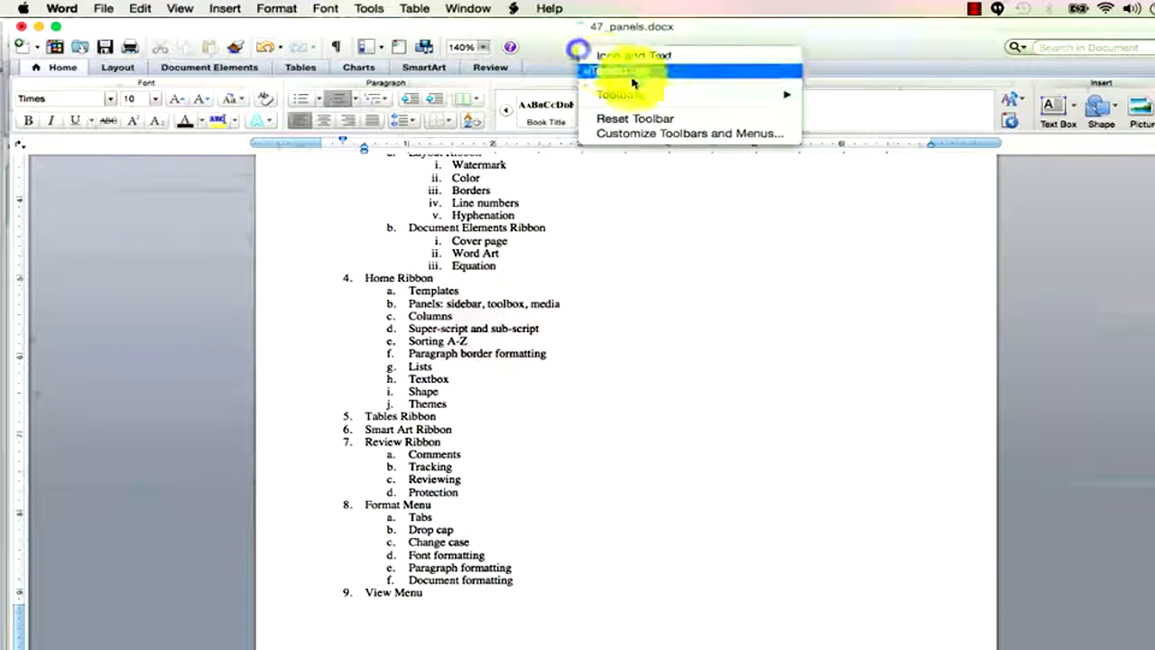
mouse_move(636, 99)
left_click(862, 98)
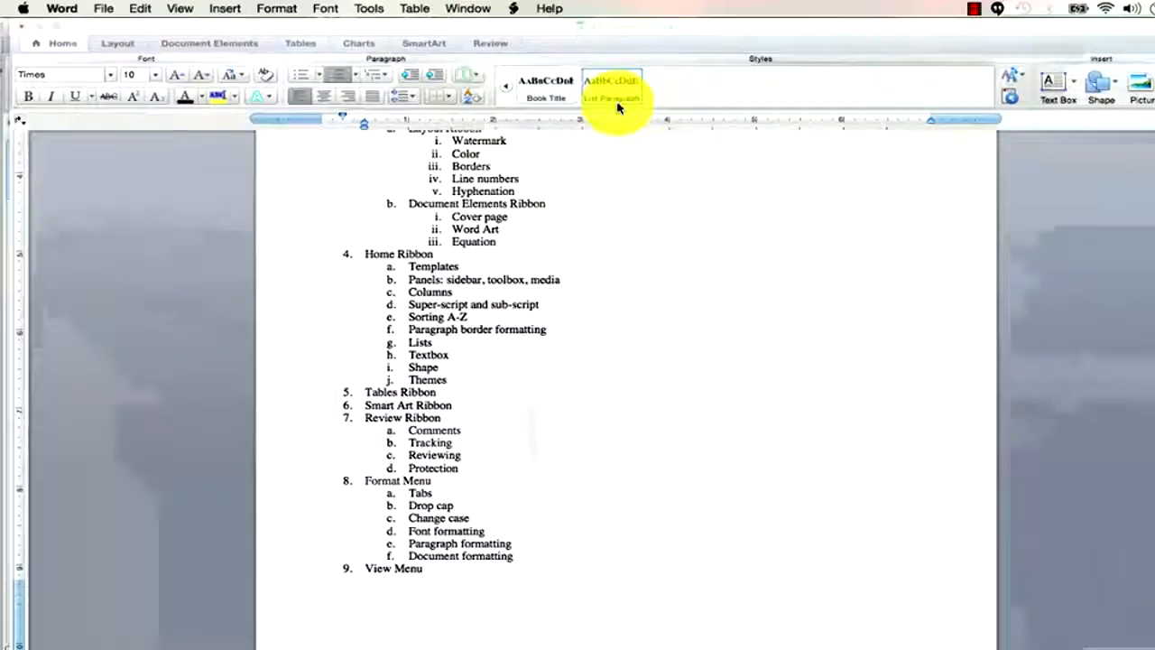
Step: Restore the Standard toolbar above the ribbon
left_click(178, 9)
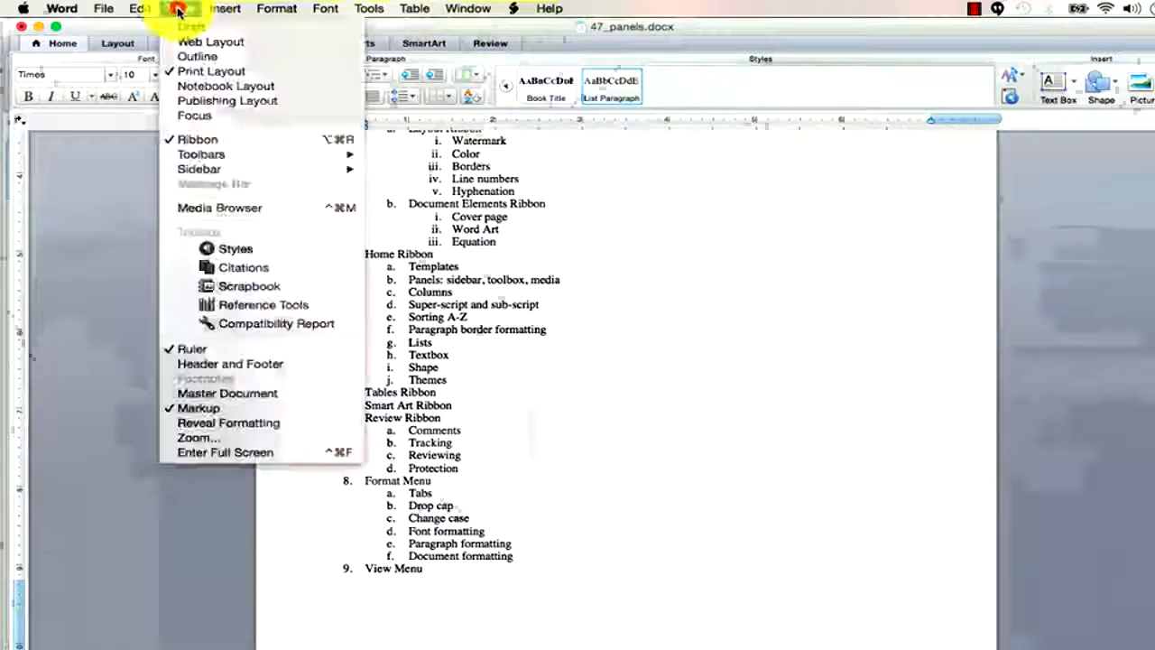
mouse_move(217, 153)
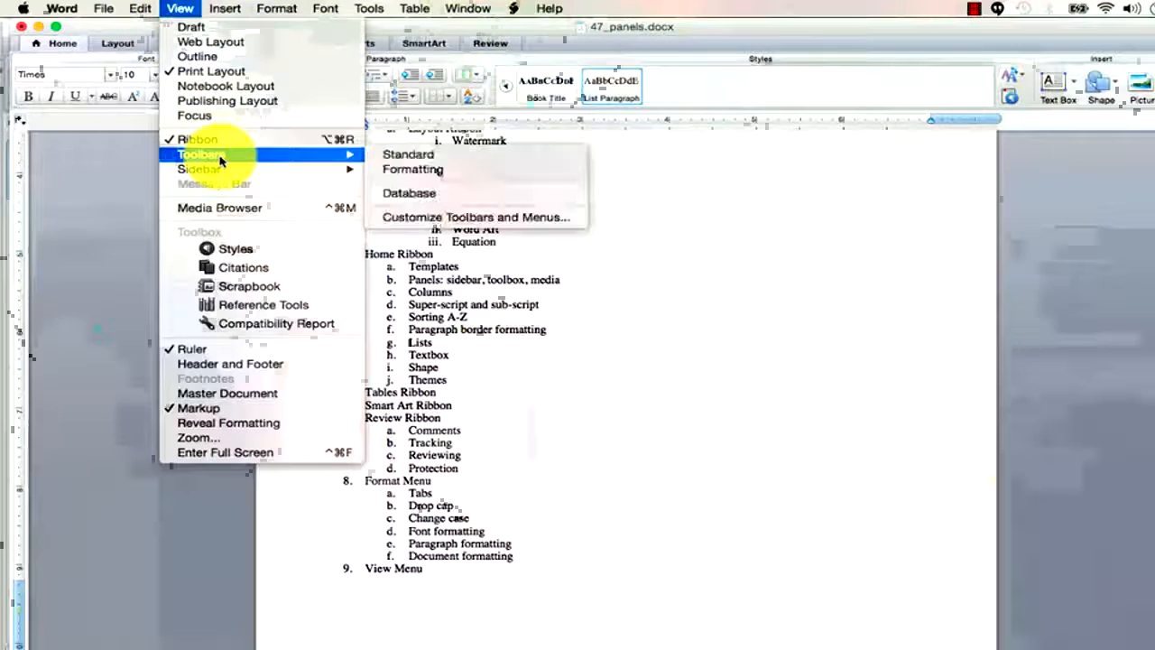
left_click(433, 155)
Step: Check which toolbars are enabled in the view settings and examine the toolbar's own display options
left_click(176, 9)
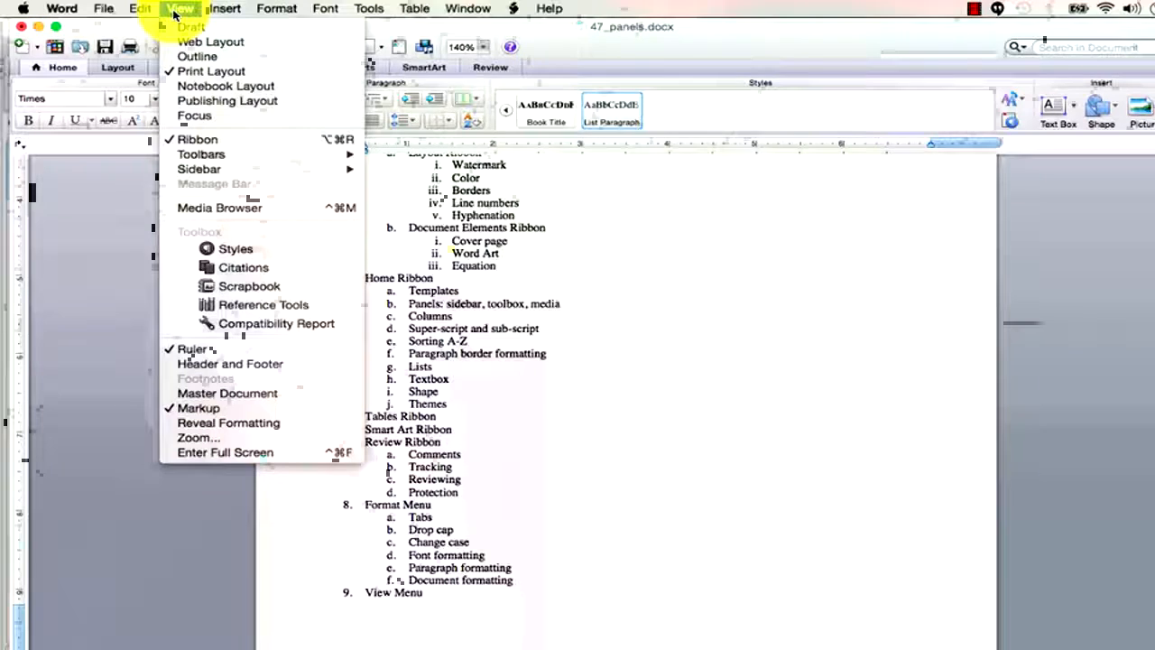
mouse_move(206, 157)
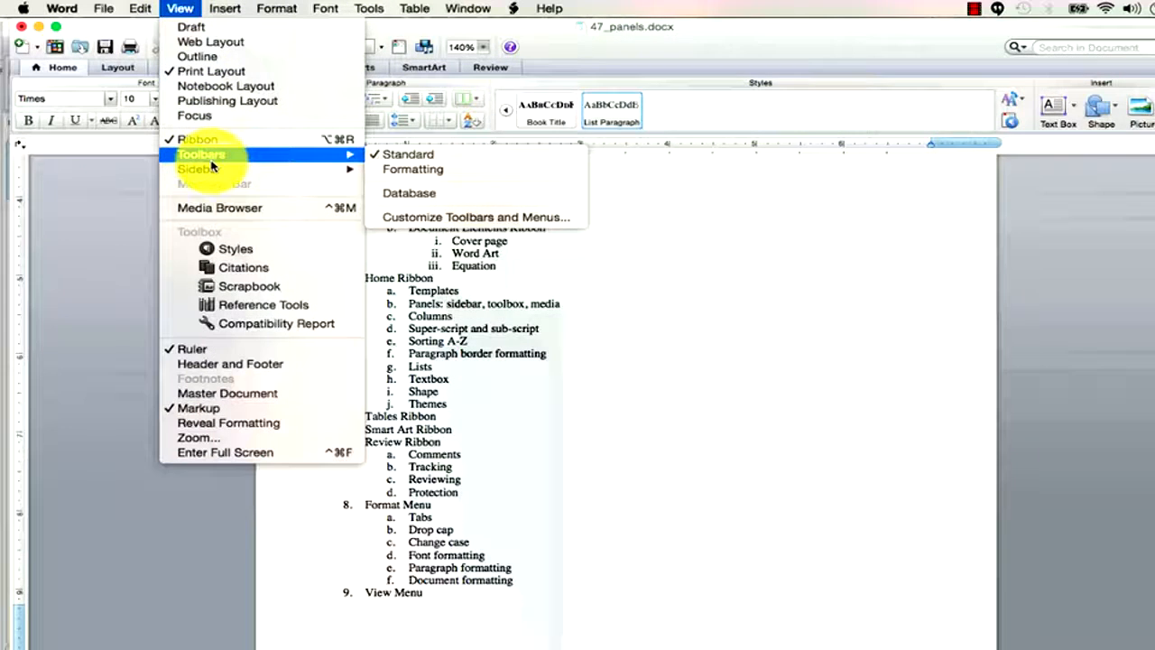
right_click(585, 52)
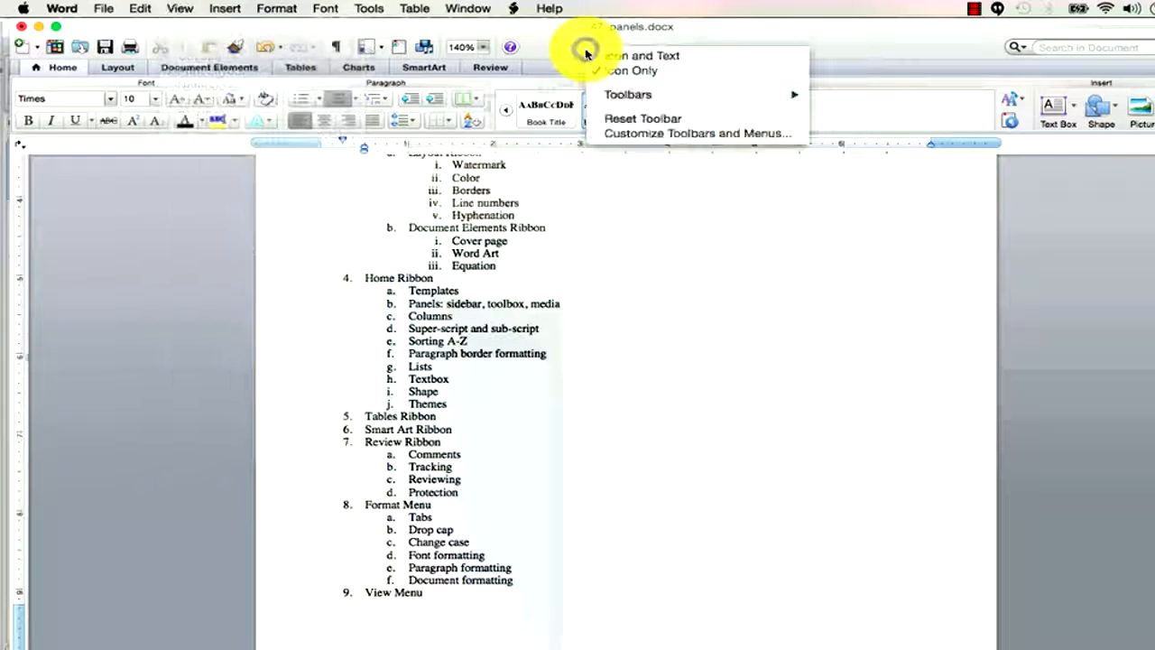
left_click(549, 51)
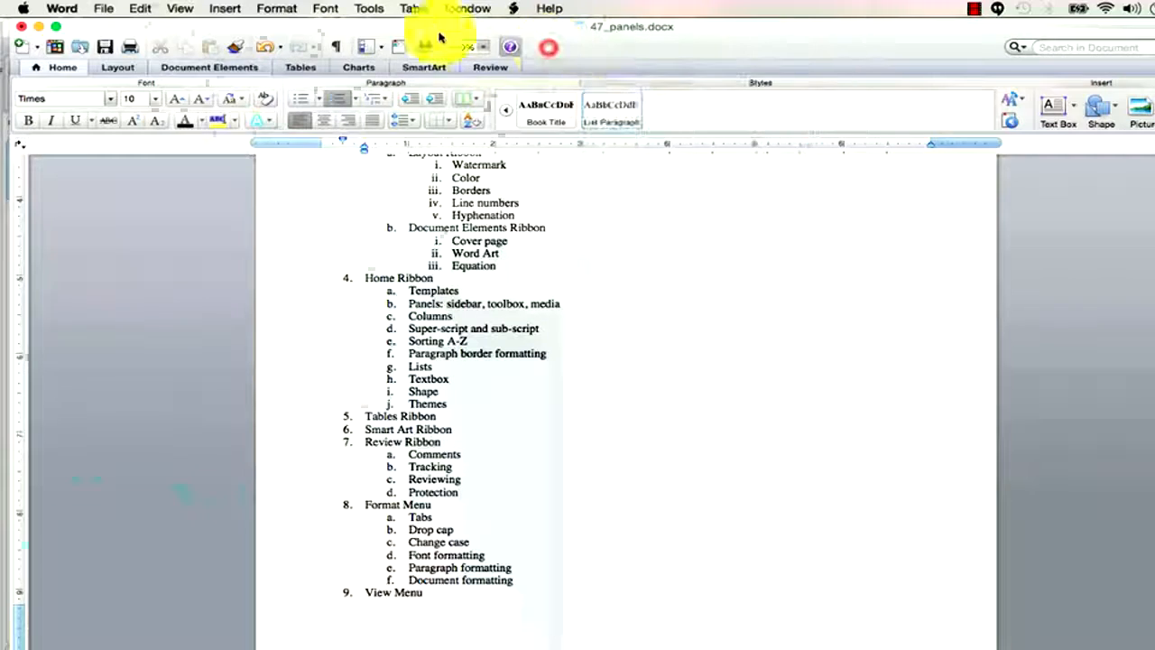
left_click(180, 9)
left_click(180, 9)
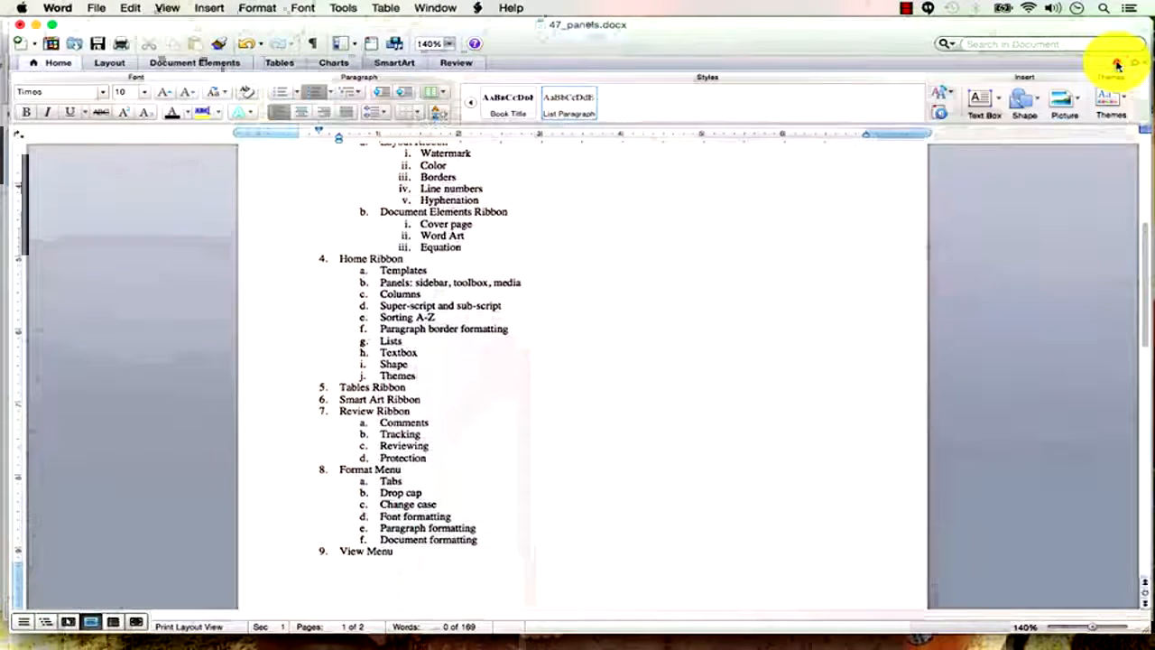
Step: Collapse the ribbon, expand it again, and open its customization options
left_click(1117, 63)
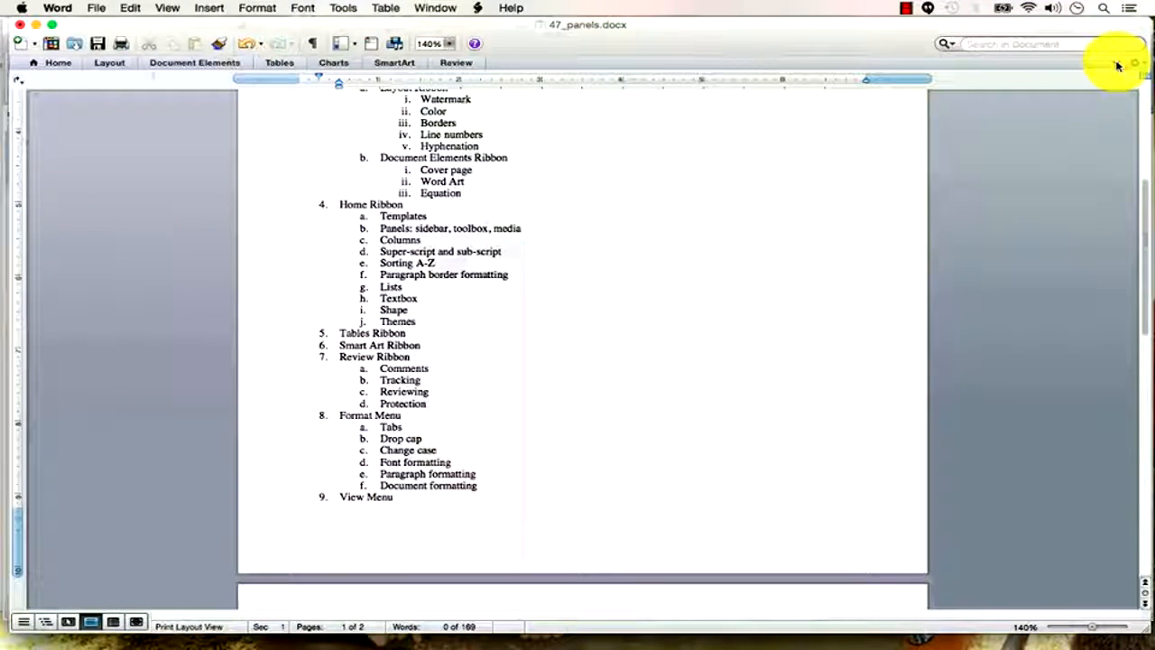
left_click(1117, 63)
left_click(1135, 63)
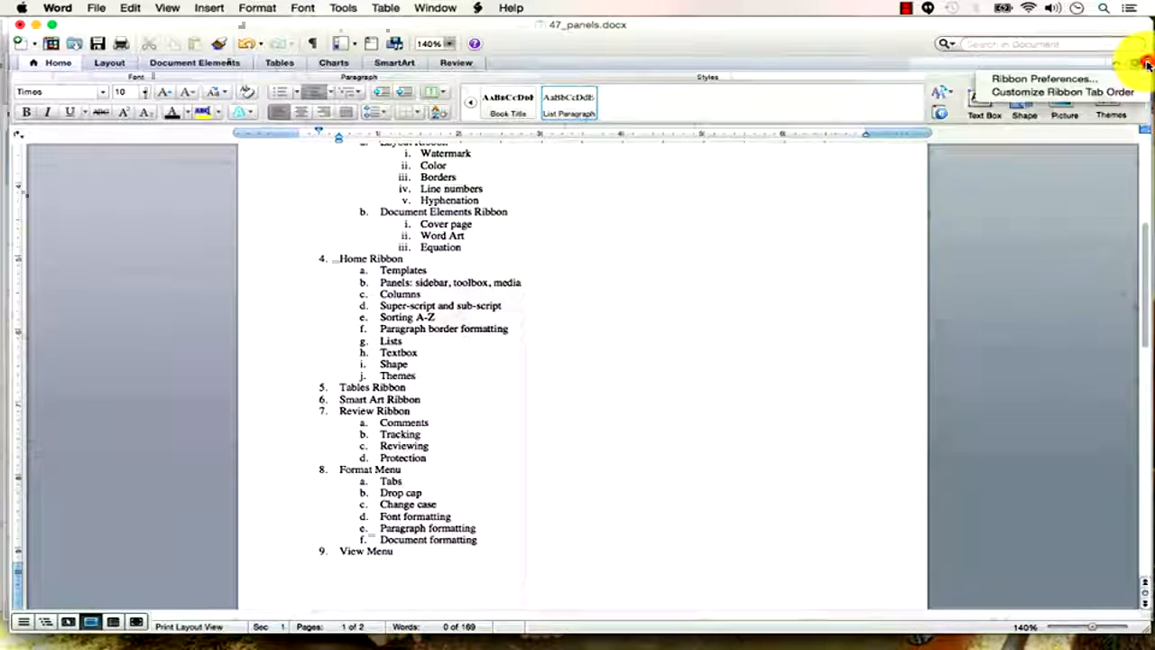
Step: Review the toolbar customization options and the Format, Insert and View commands without changing anything
right_click(566, 46)
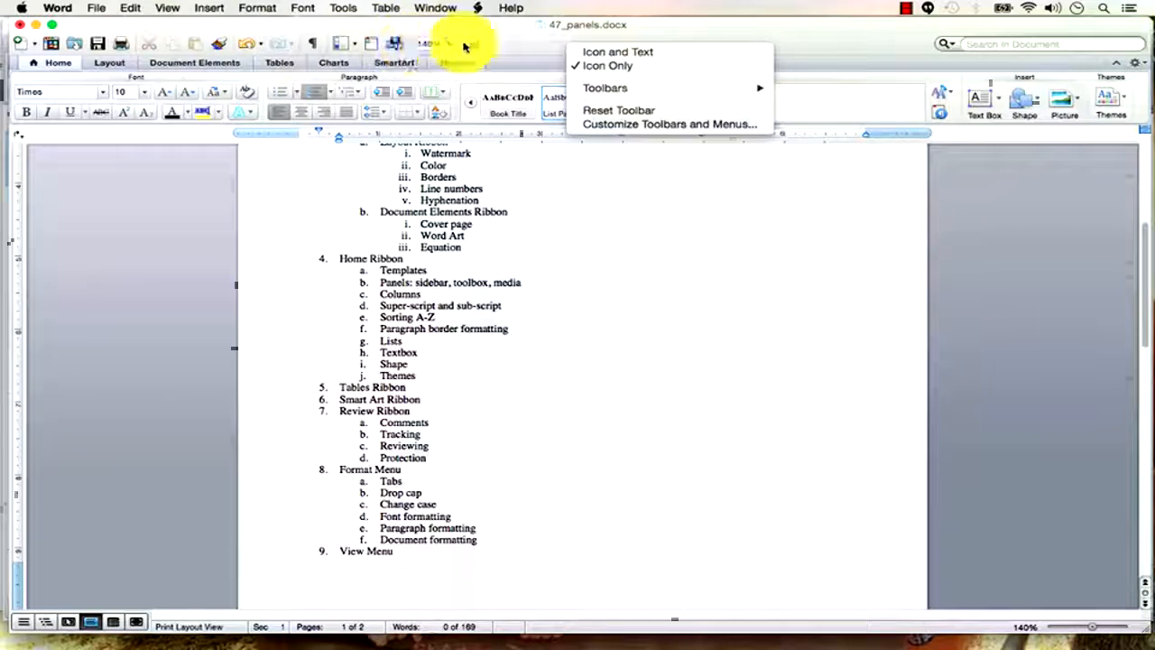
left_click(539, 43)
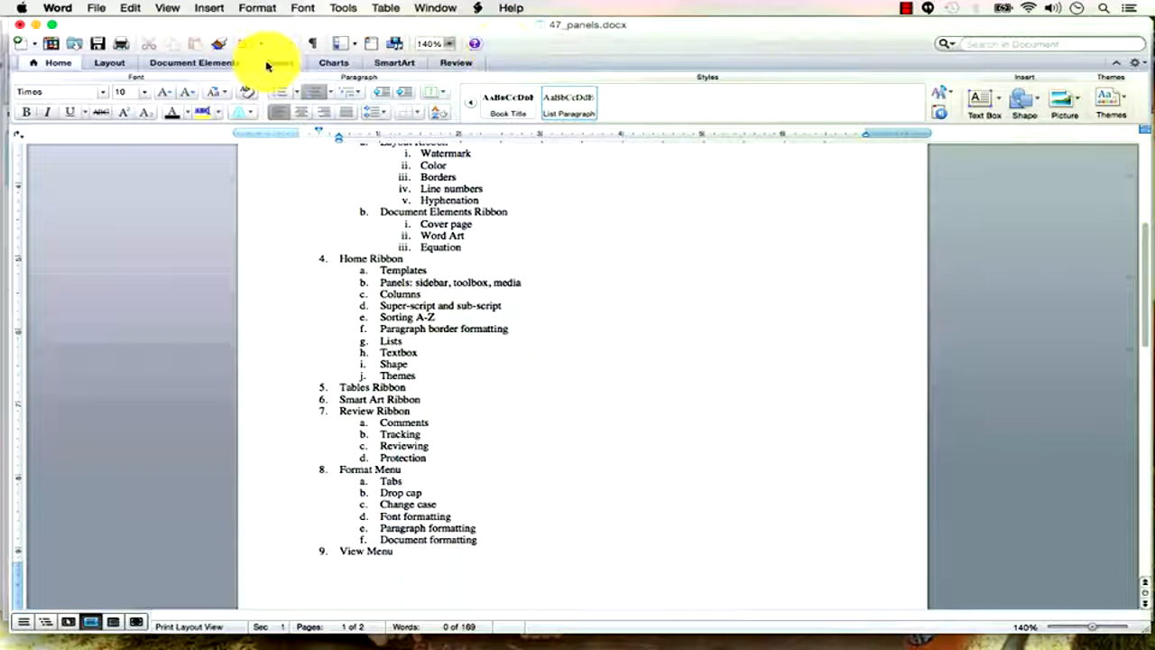
left_click(251, 8)
left_click(207, 10)
left_click(163, 10)
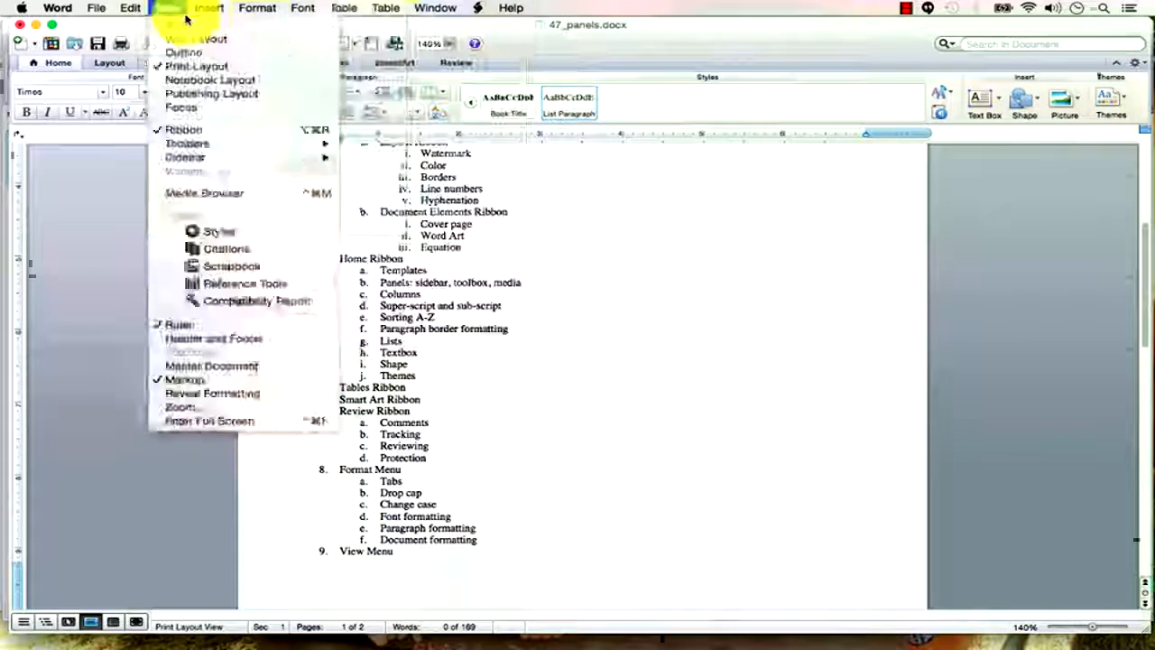
left_click(633, 6)
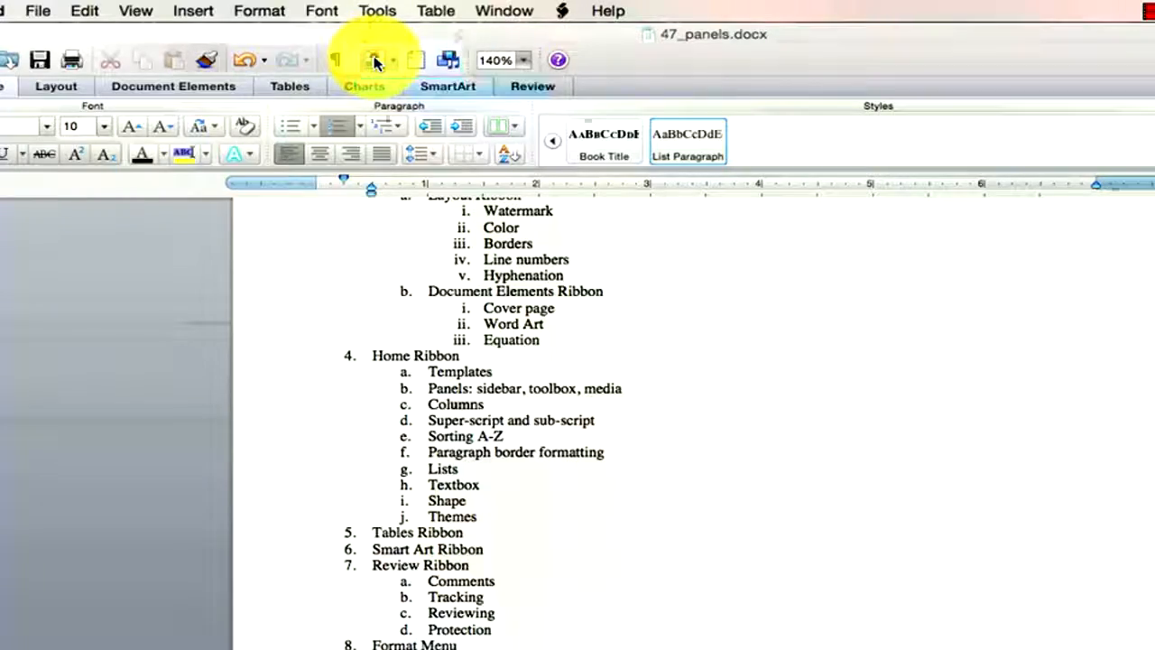
Step: Show the sidebar, toolbox and media browser, and move the Media and Scrapbook palettes further apart
left_click(374, 60)
left_click(448, 60)
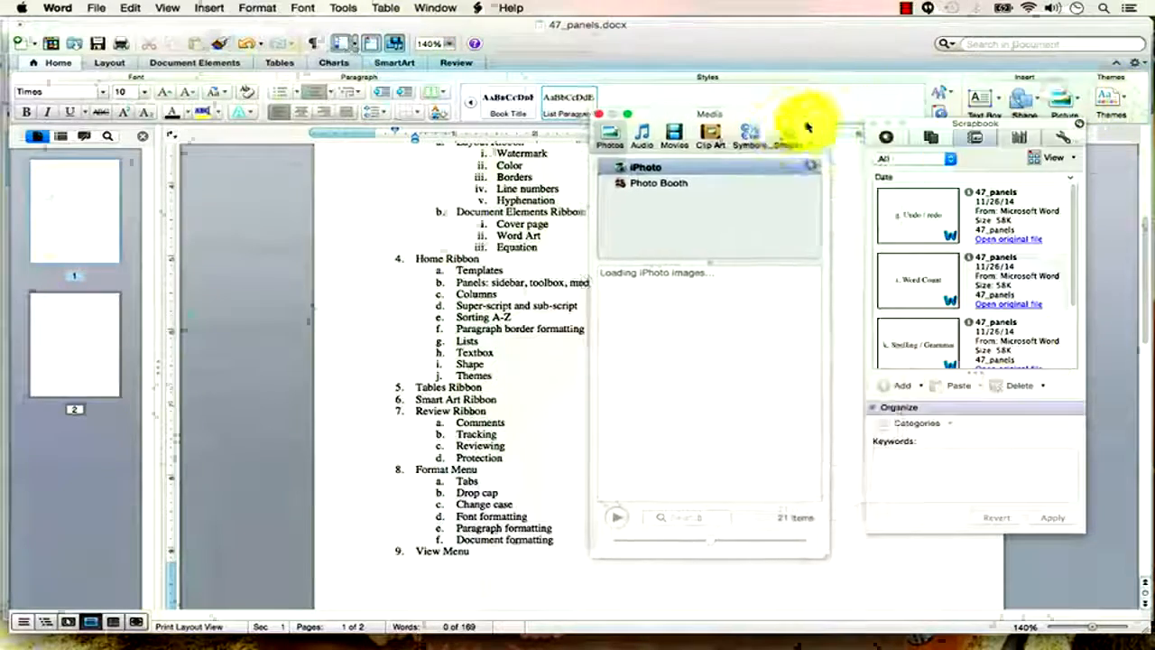
left_click_drag(807, 127, 776, 130)
left_click_drag(1008, 128, 1014, 166)
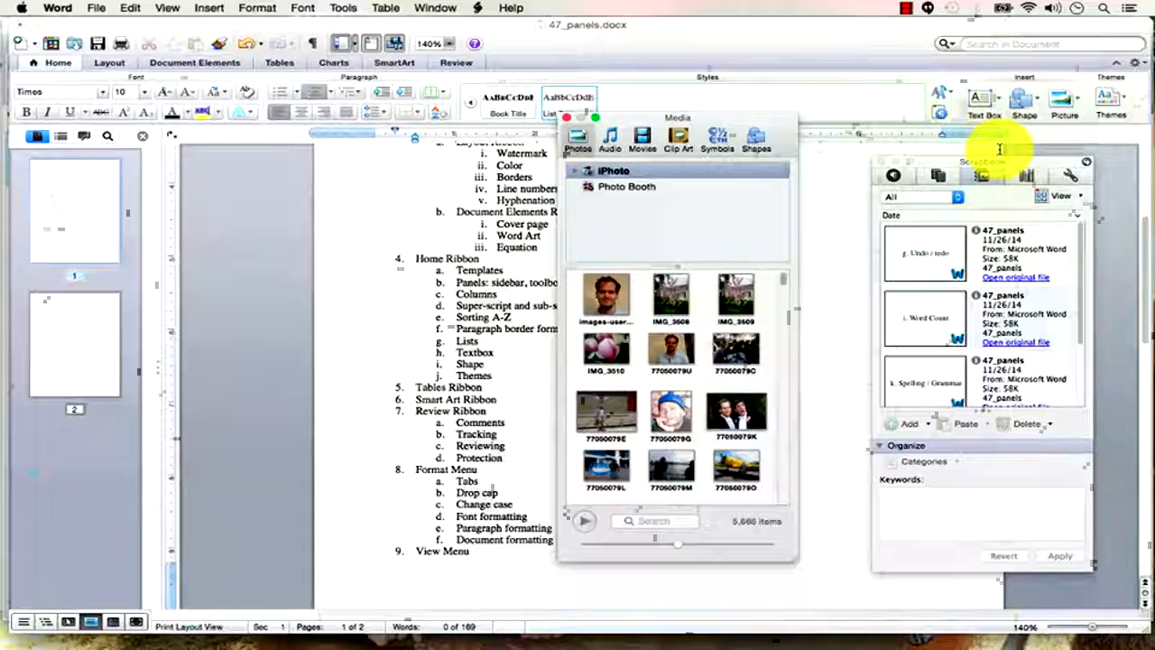
Step: Switch the toolbox to Citations, and close and reopen it with the Manage command in the Document Elements references
left_click(942, 178)
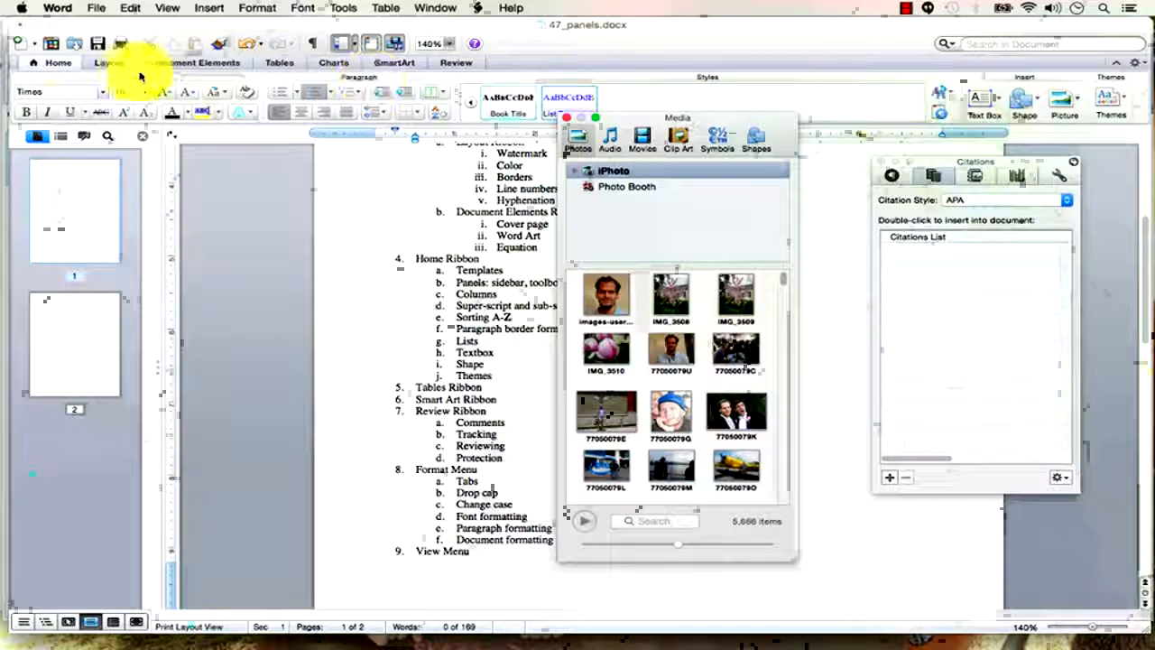
left_click(221, 62)
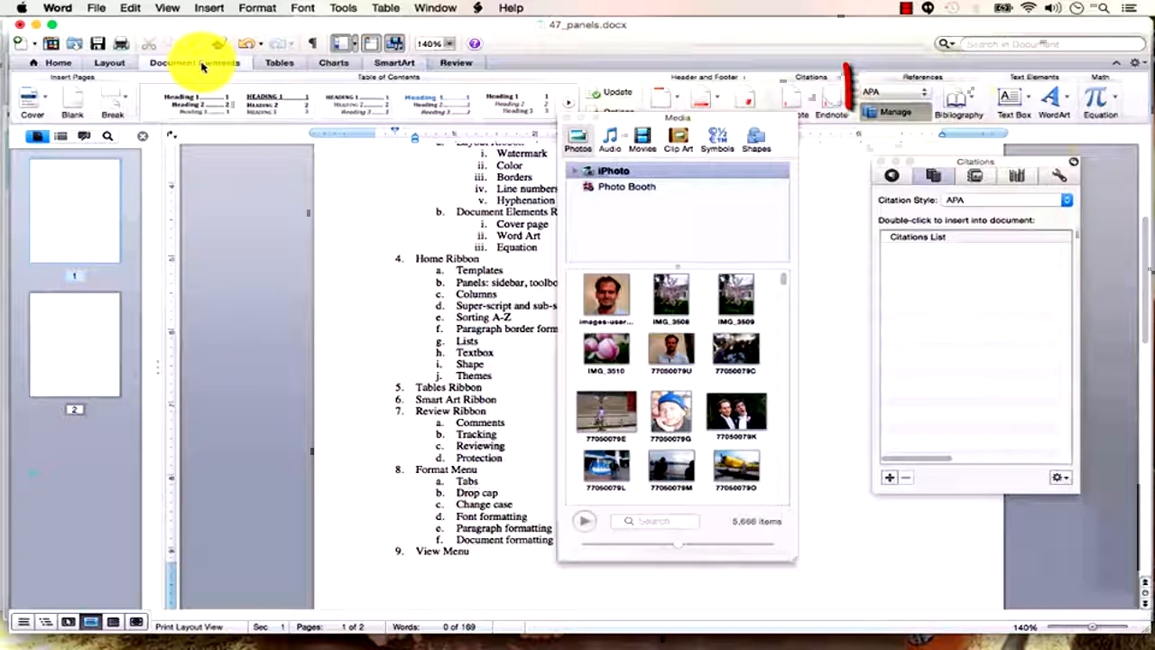
left_click(894, 112)
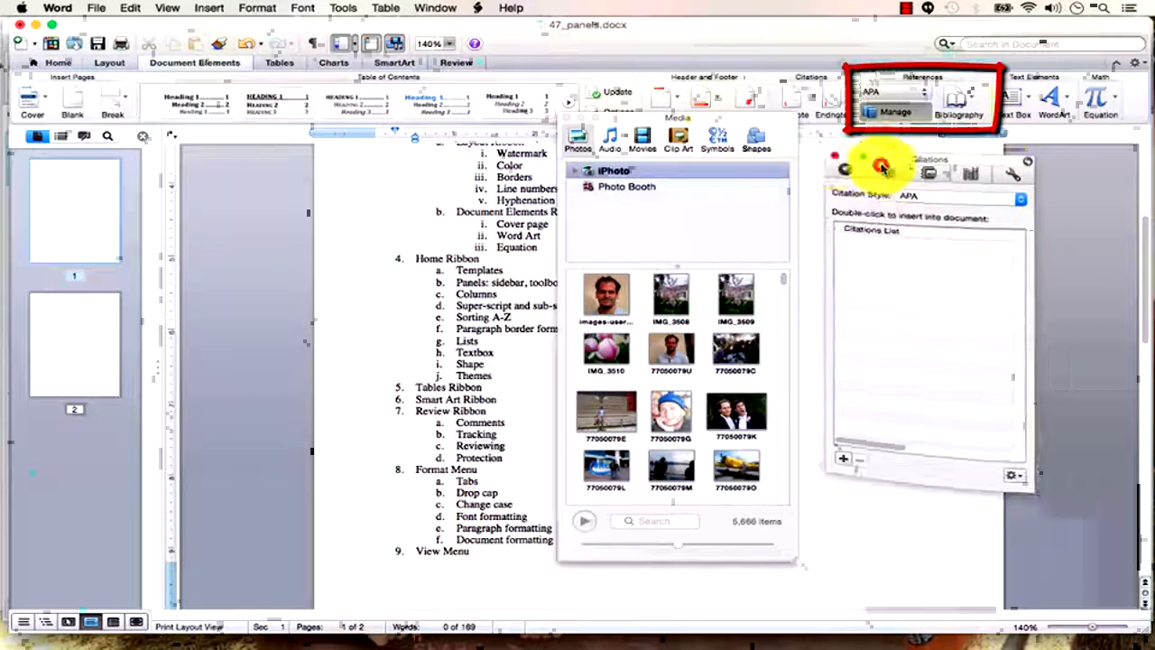
left_click(893, 111)
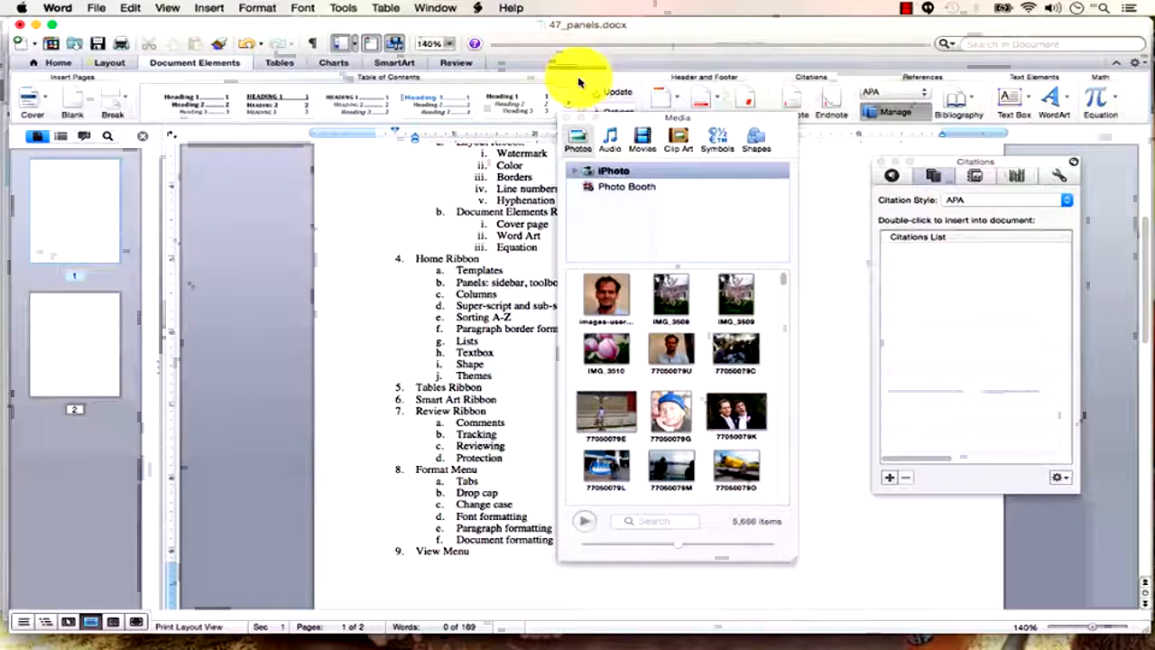
Step: Hide the media browser and show it again
left_click(397, 43)
left_click(395, 41)
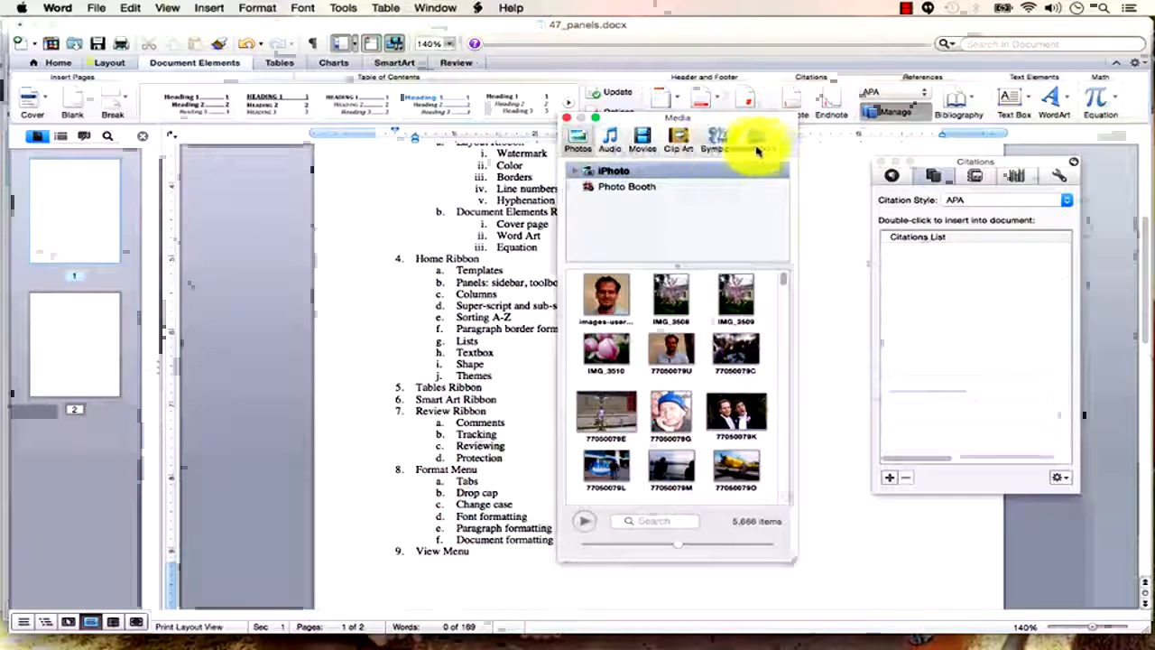
Step: Hide the media browser, and hide the toolbox and show it again
left_click(397, 45)
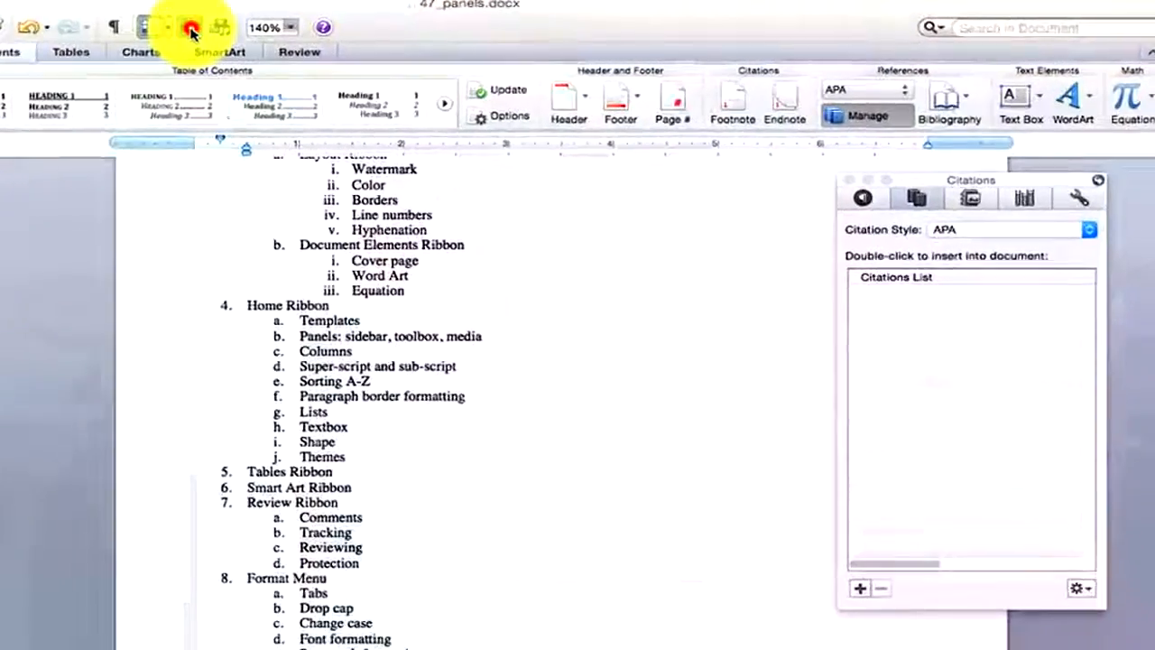
left_click(373, 47)
left_click(125, 27)
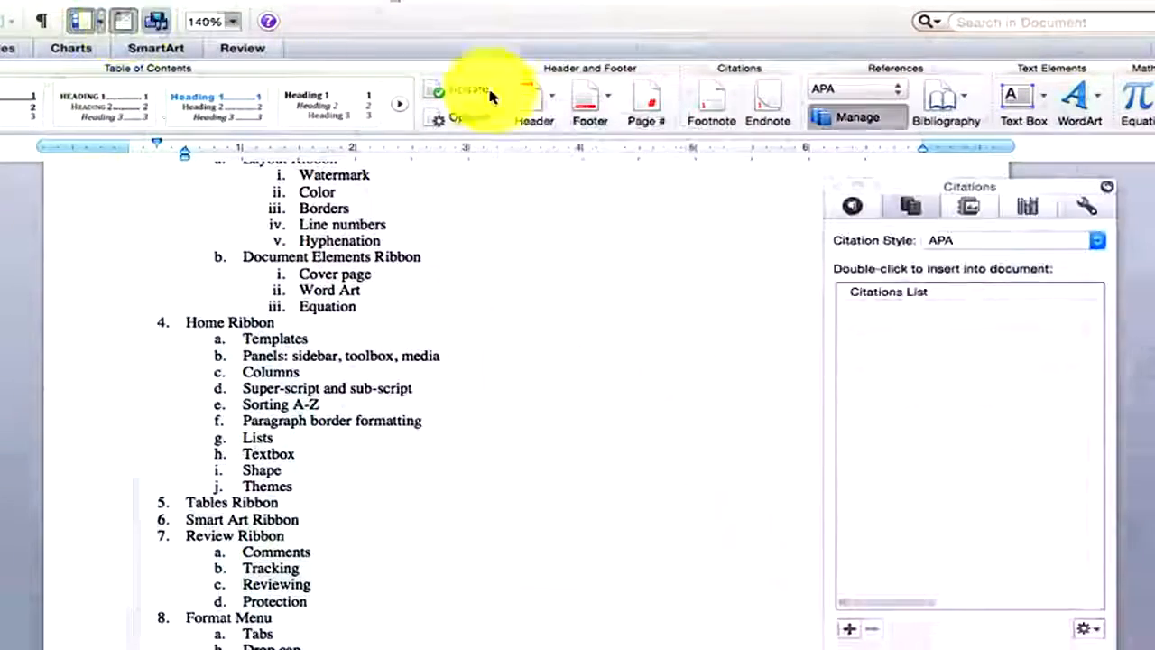
Step: Switch the toolbox through Styles, Citations and Reference Tools, expand and collapse Thesaurus, and finish on the Scrapbook
left_click(857, 208)
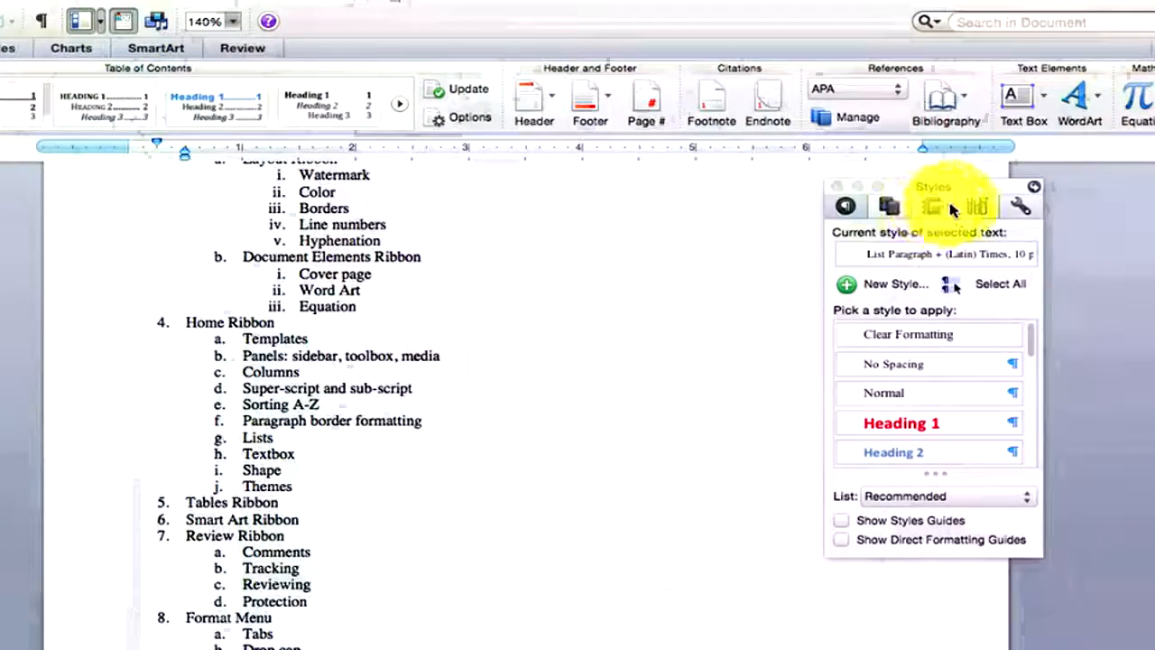
left_click(886, 209)
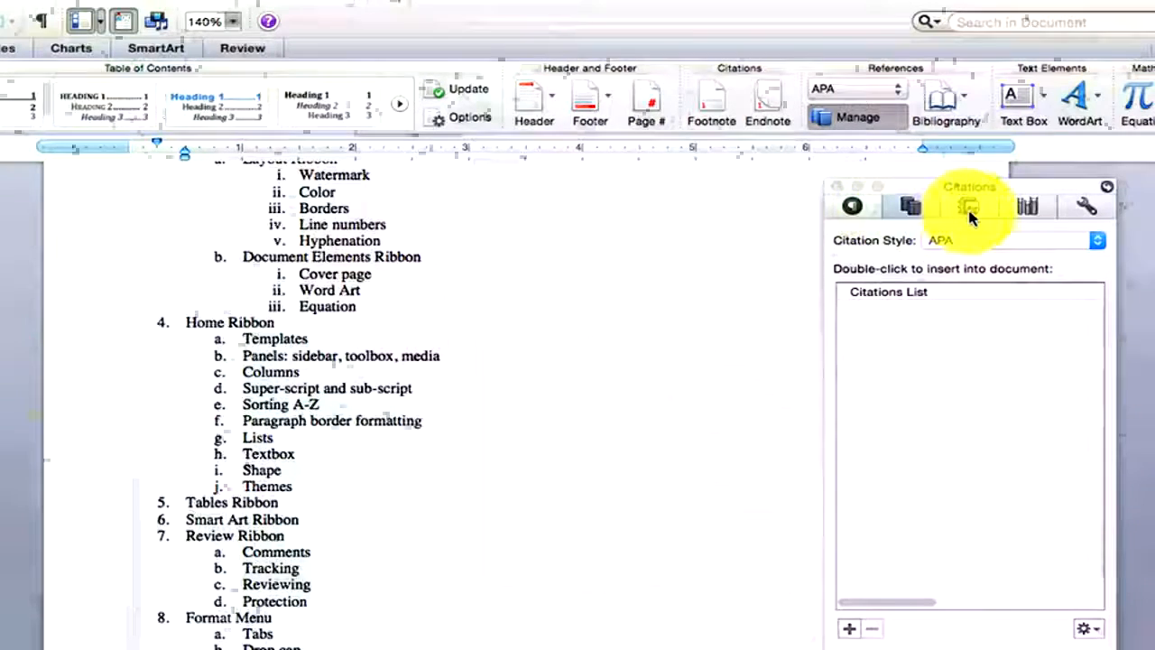
left_click(1030, 210)
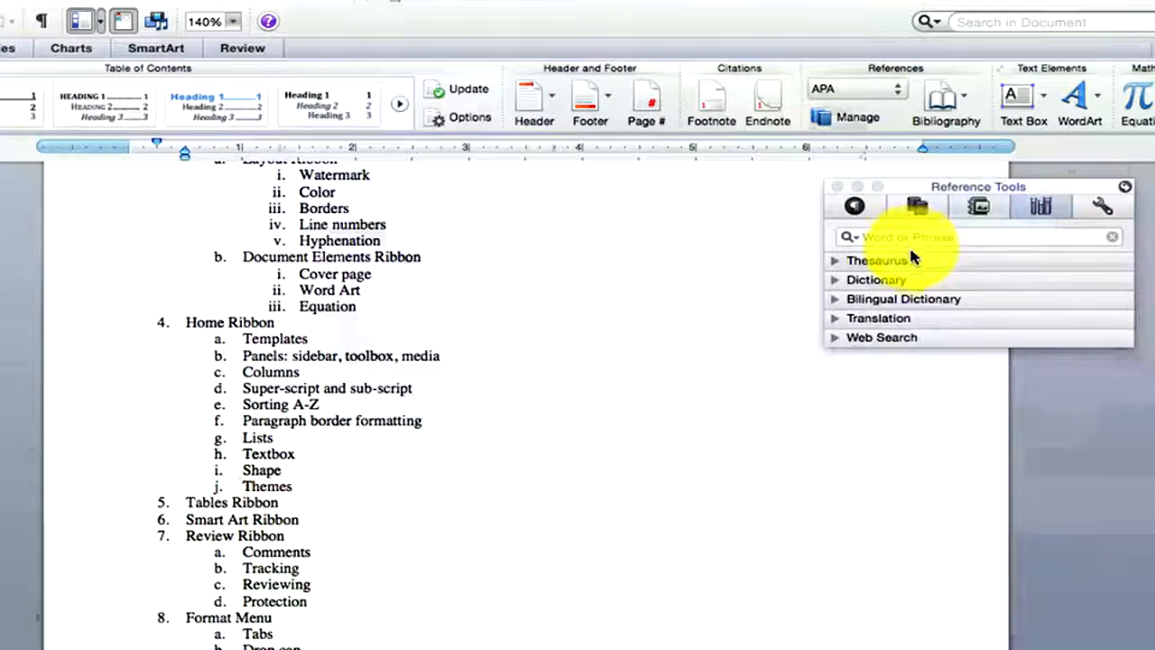
left_click(832, 260)
left_click(830, 261)
left_click(981, 206)
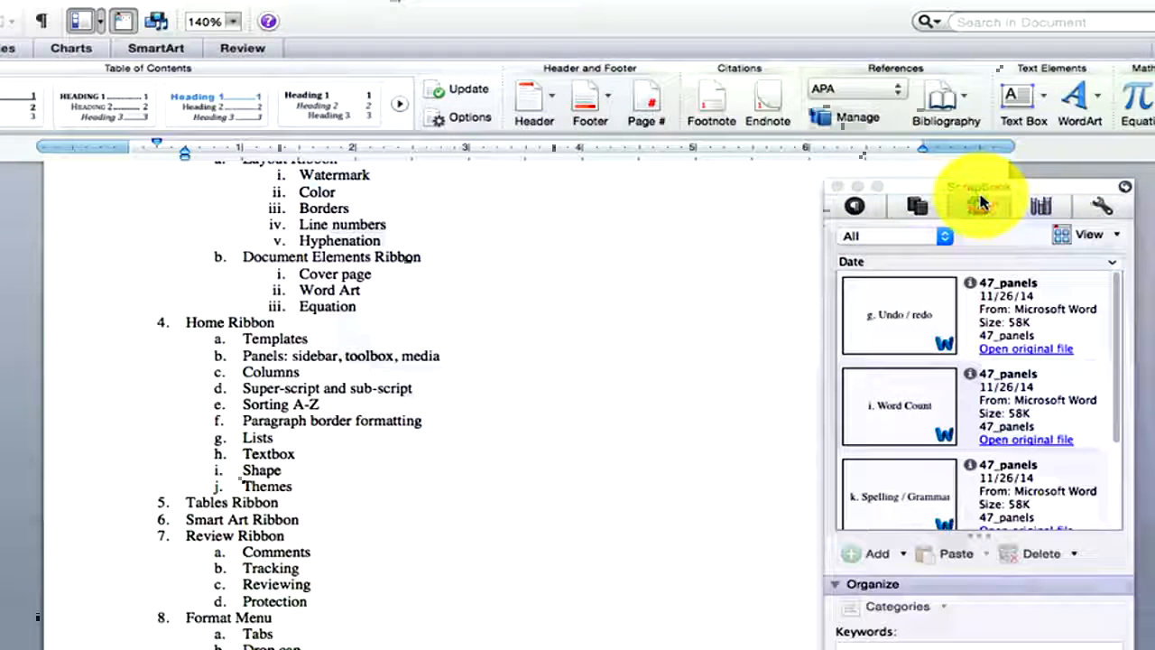
Step: Look through the clips stored in the Scrapbook and review its Add and Delete options
left_click_drag(1115, 372, 1108, 469)
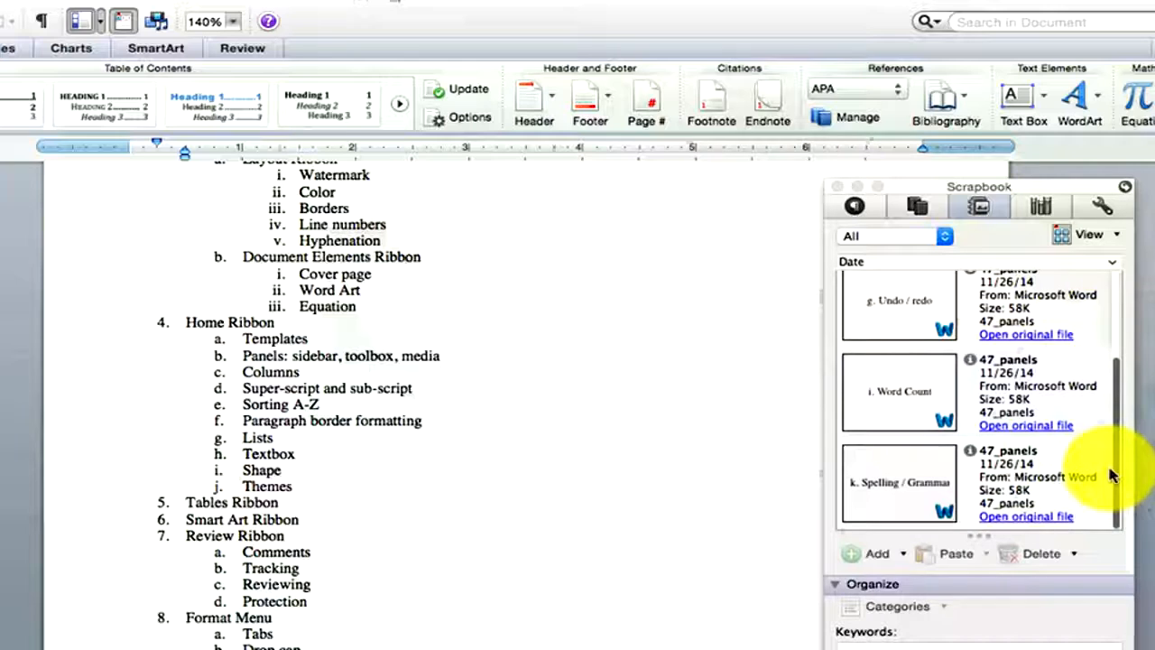
left_click(904, 555)
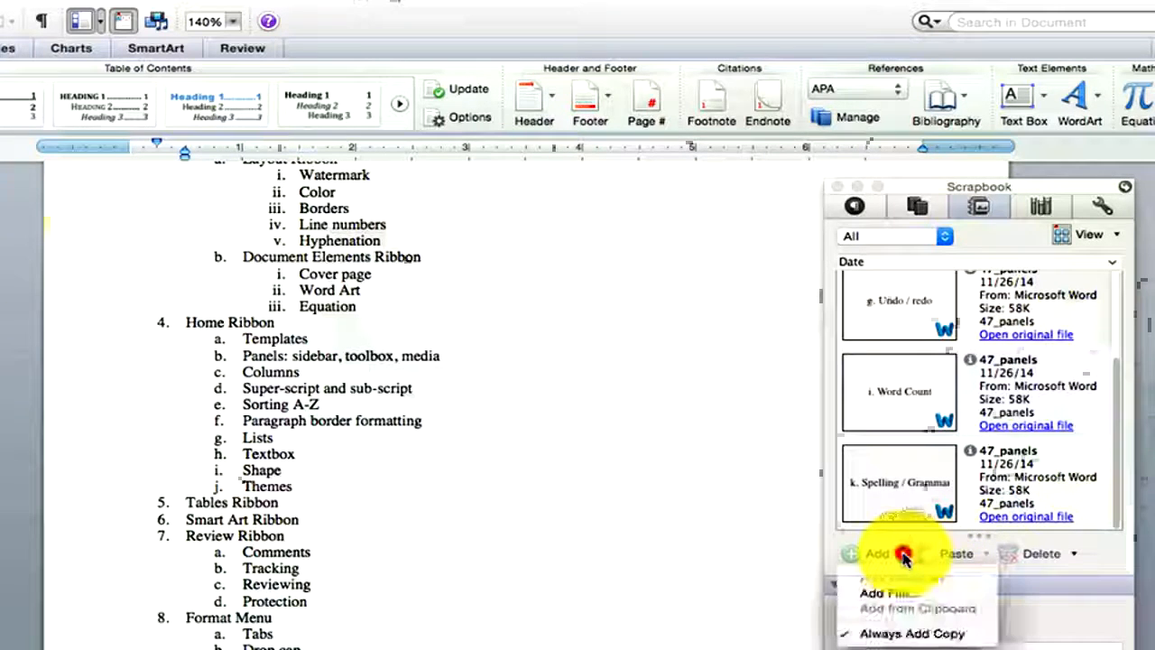
left_click(886, 633)
left_click(1074, 553)
left_click(1115, 502)
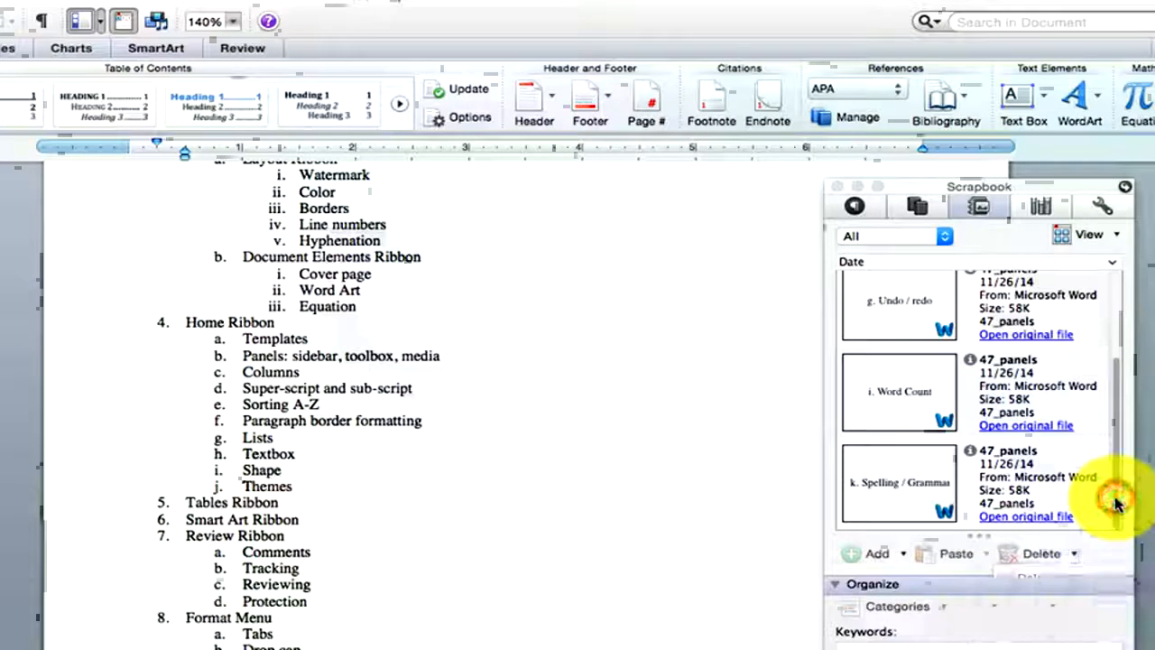
Step: Copy the outline items from Lists to Themes and the item Sorting A-Z separately, collecting each as a Scrapbook clip
left_click_drag(317, 487, 268, 437)
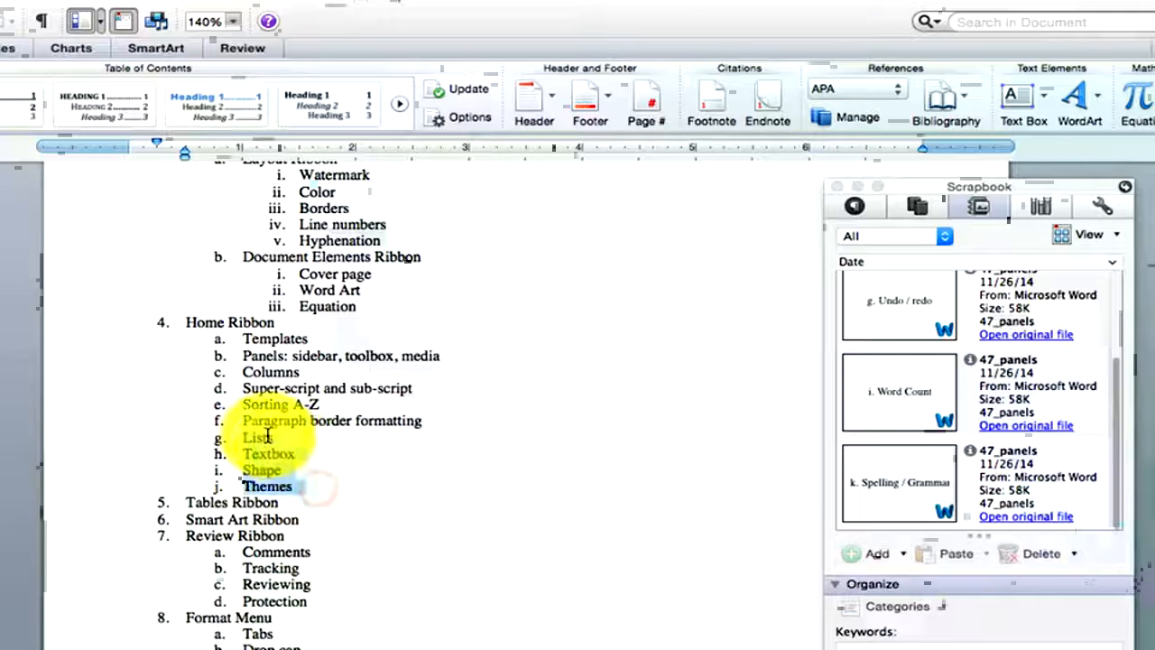
key("super+c")
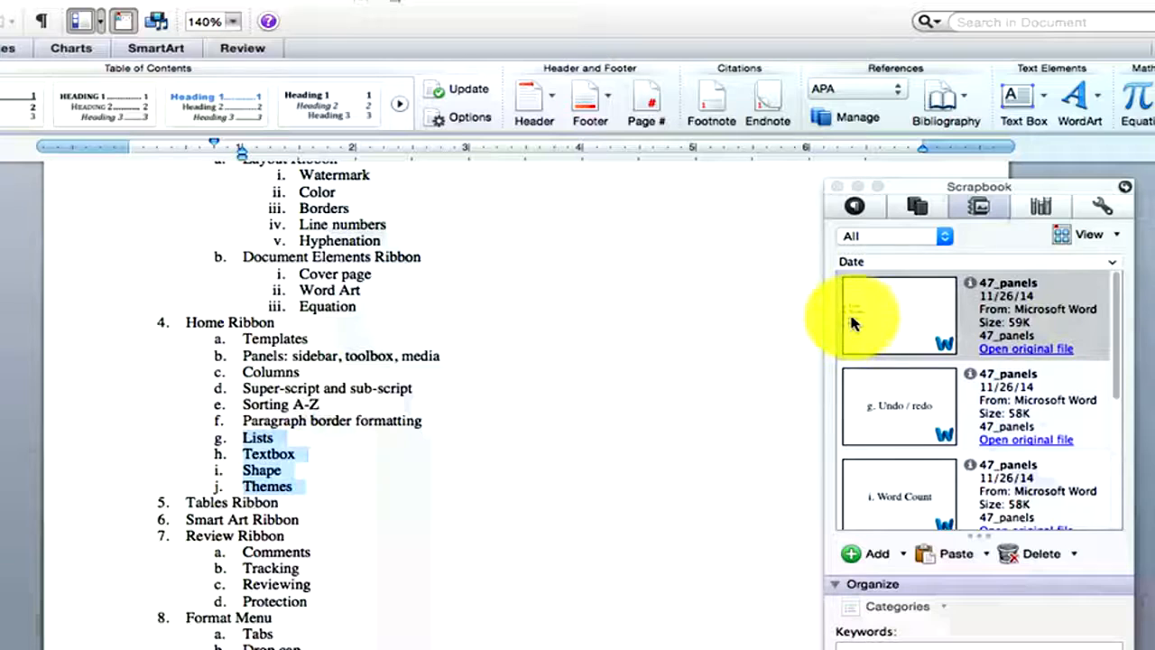
left_click_drag(347, 405, 227, 408)
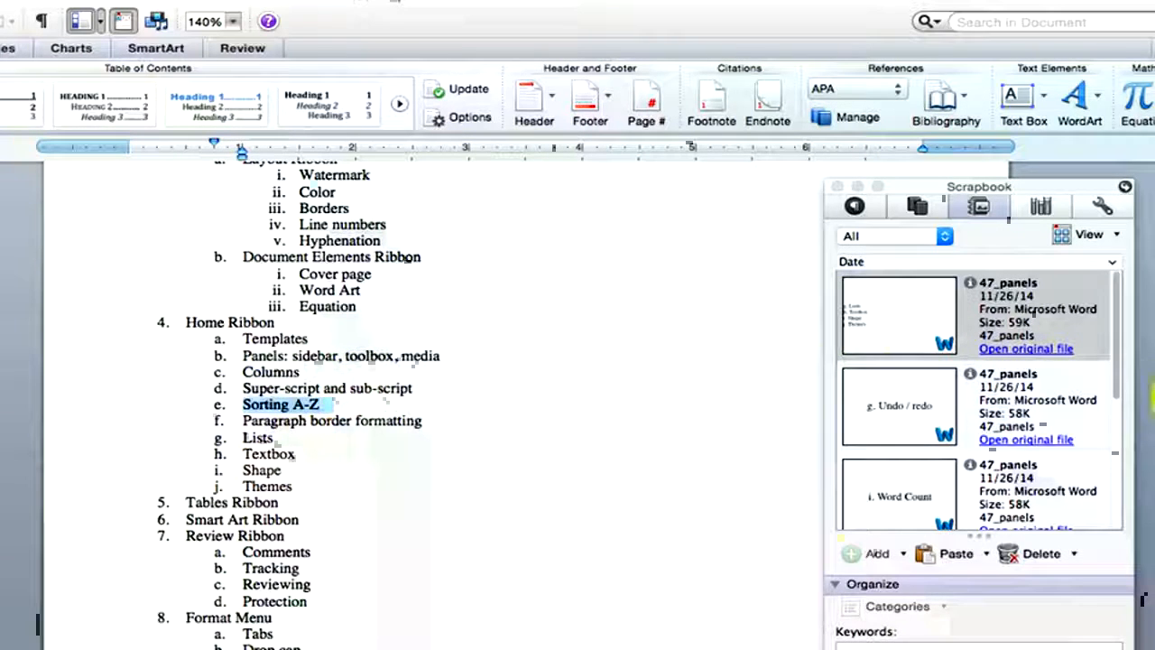
key("super+c")
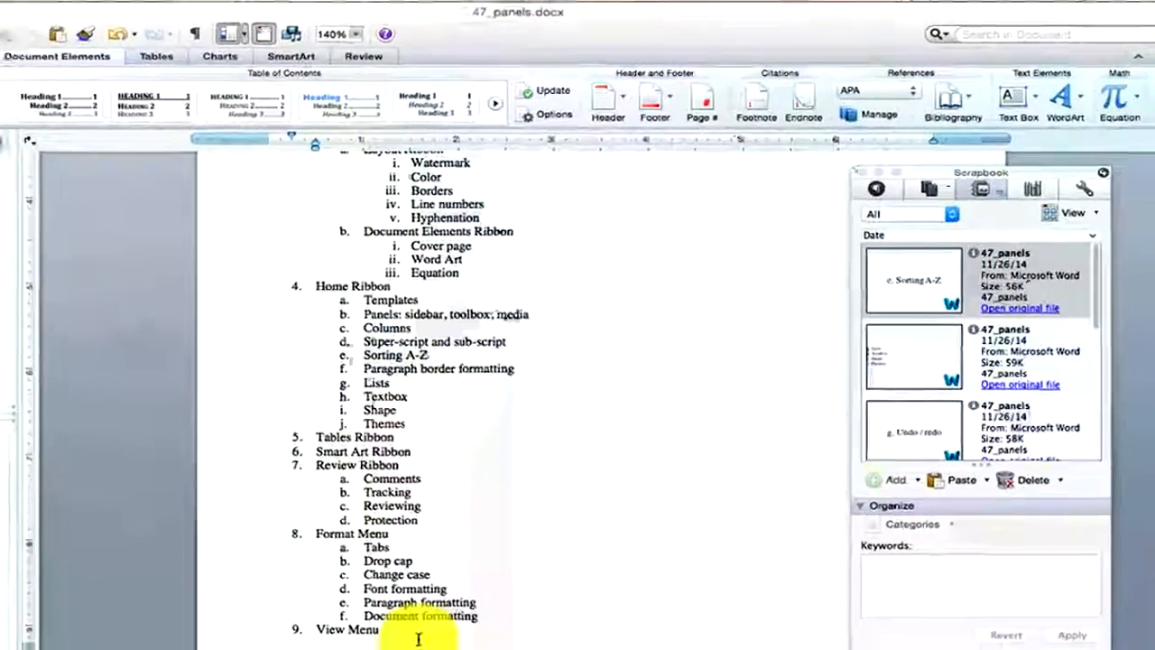
key("Return")
key("Return")
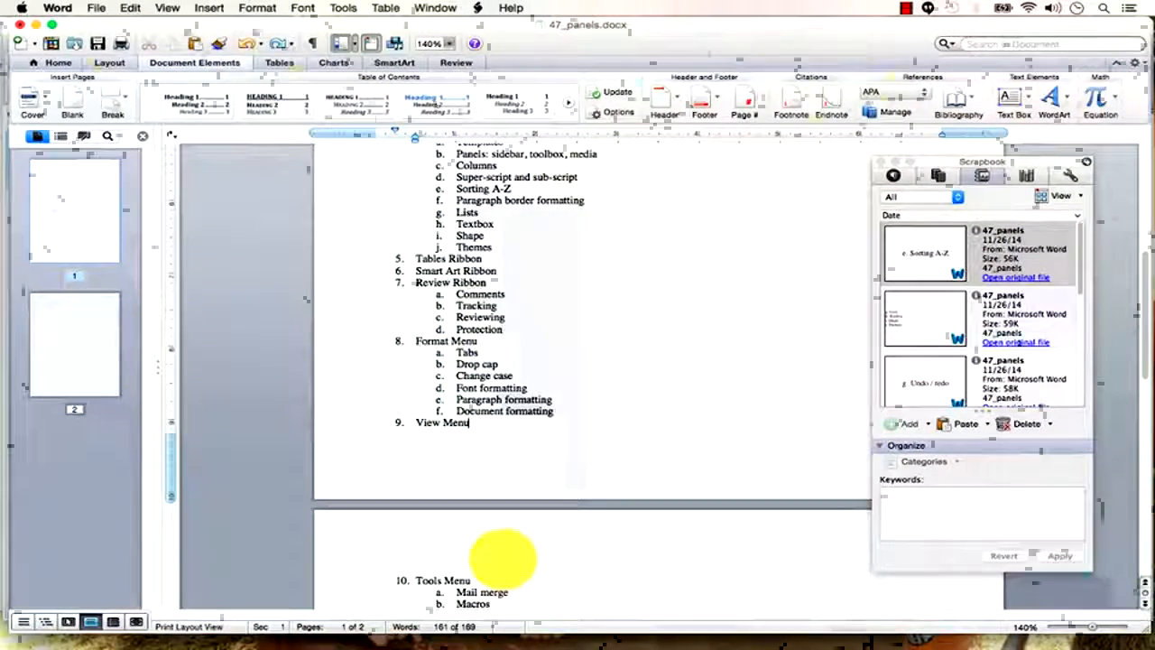
scroll(502, 556, "up", 5)
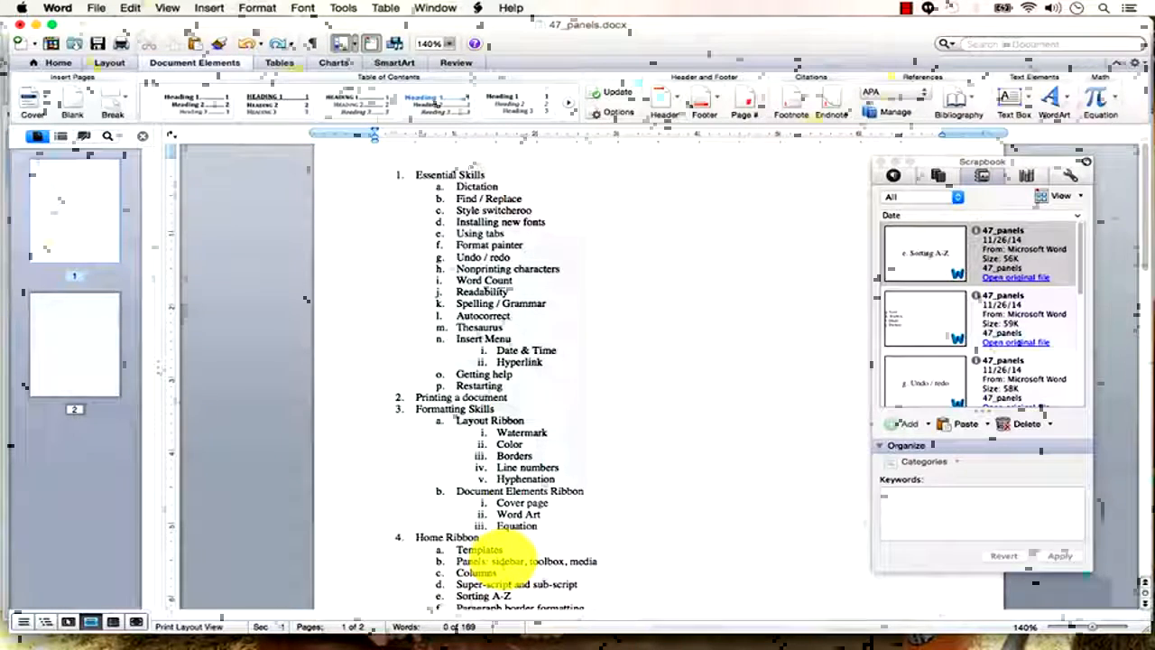
left_click(276, 44)
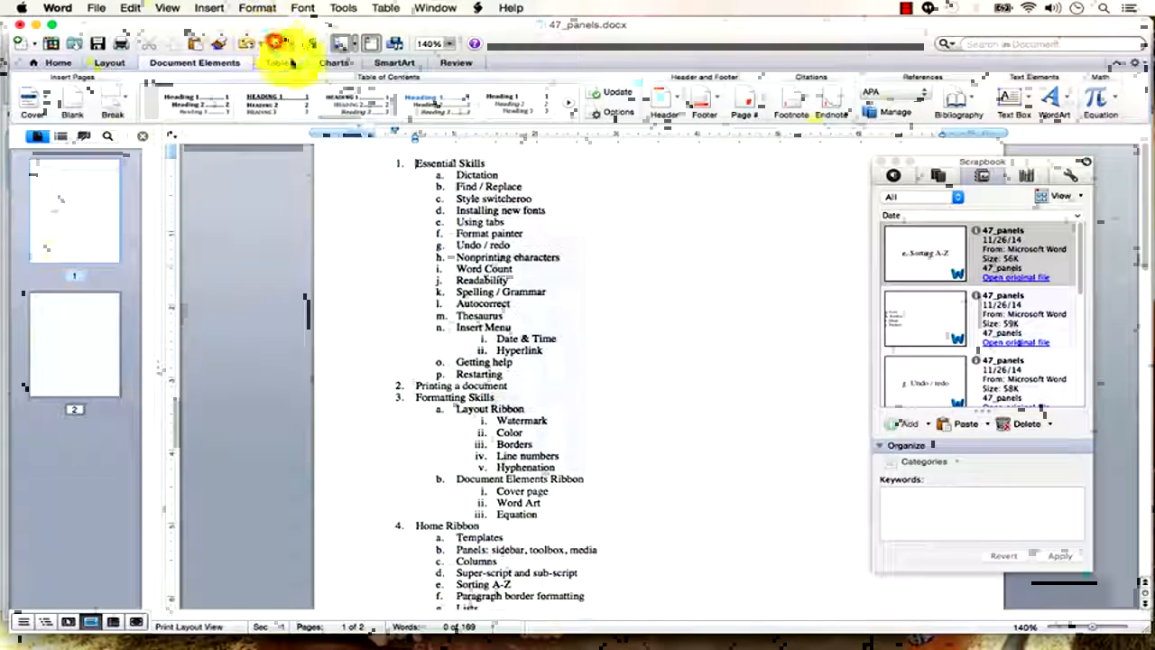
Step: Add the Sorting A-Z and Undo / redo clips from the Scrapbook below the Tools Menu items on page 2, and close the toolbox
scroll(562, 366, "down", 15)
left_click(531, 382)
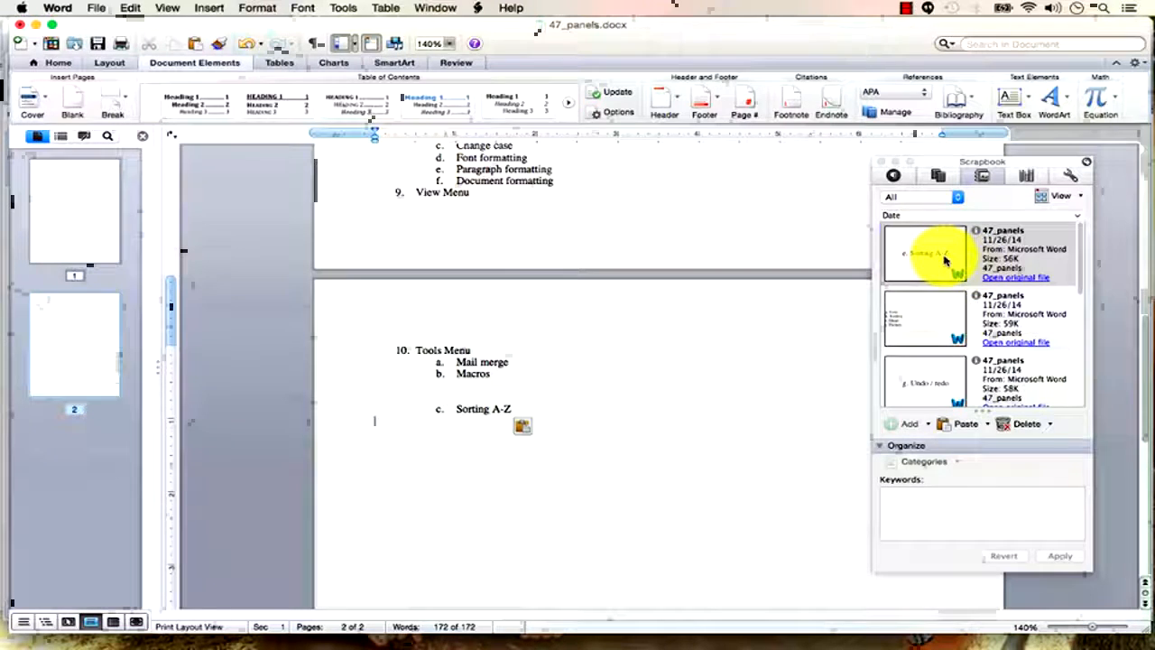
left_click_drag(915, 382, 546, 454)
left_click(670, 420)
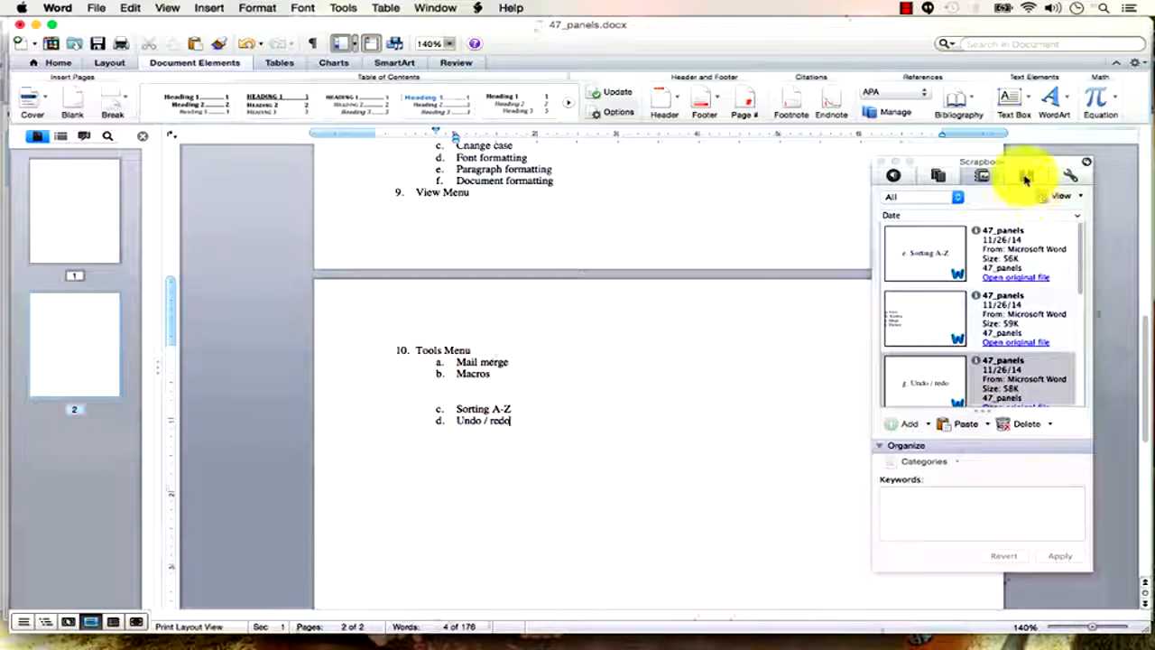
left_click(881, 164)
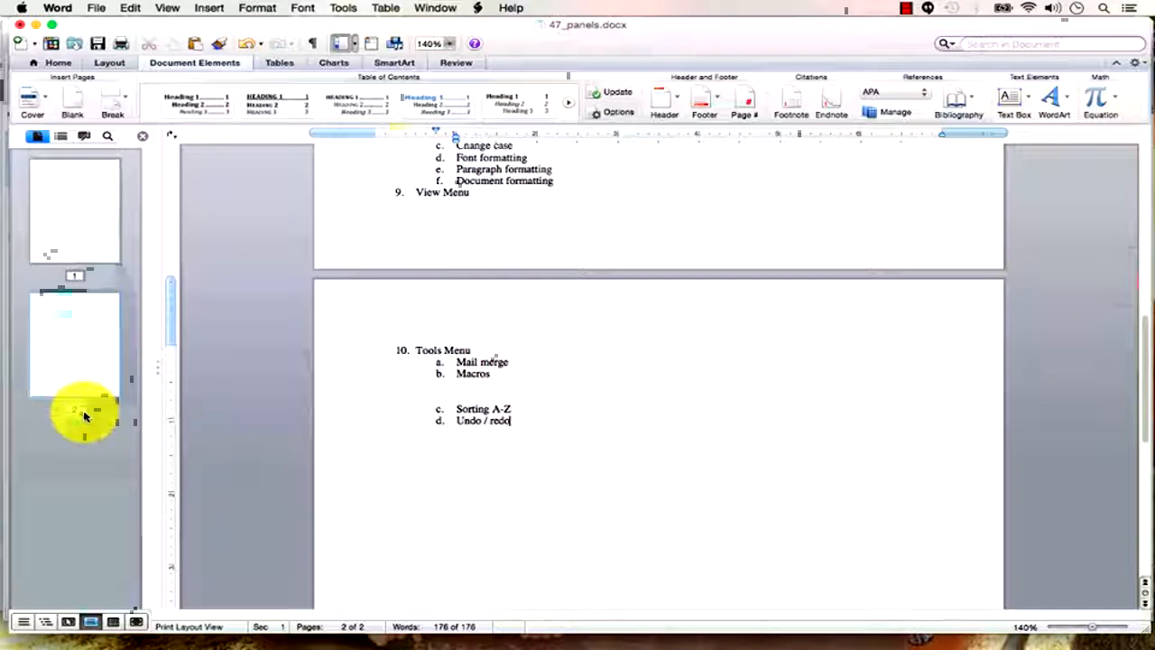
Step: Switch to Finder and open 42_THE_HARVARD_TRAINER_excerpt from the udemy_word_training_mac folder
mouse_move(181, 646)
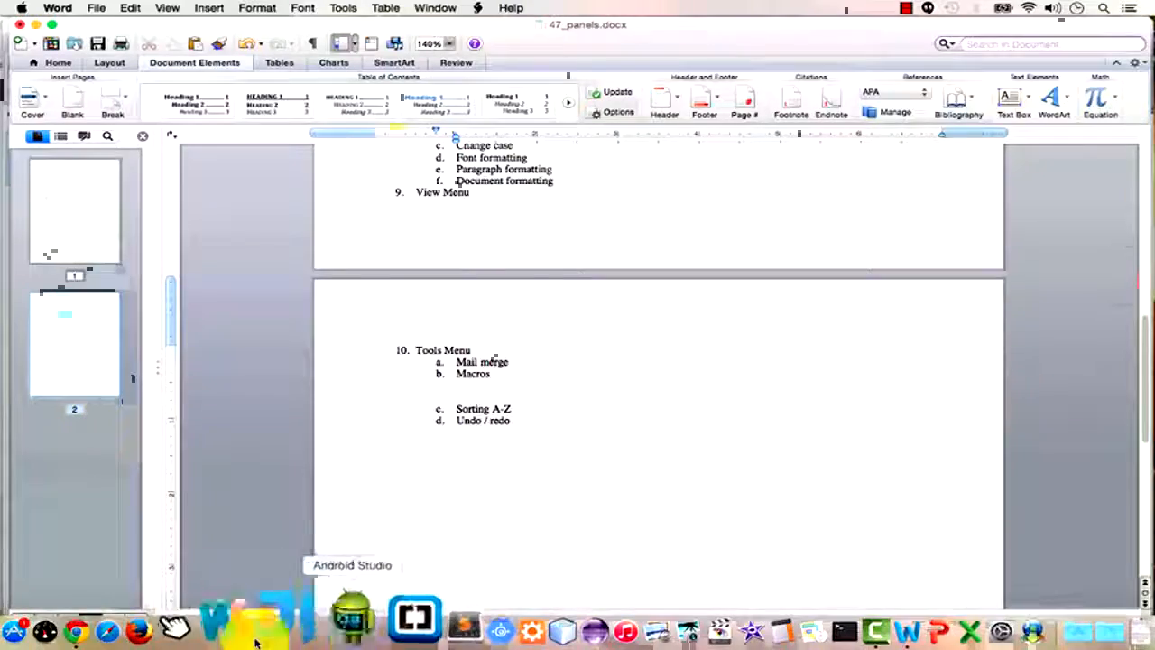
left_click(18, 632)
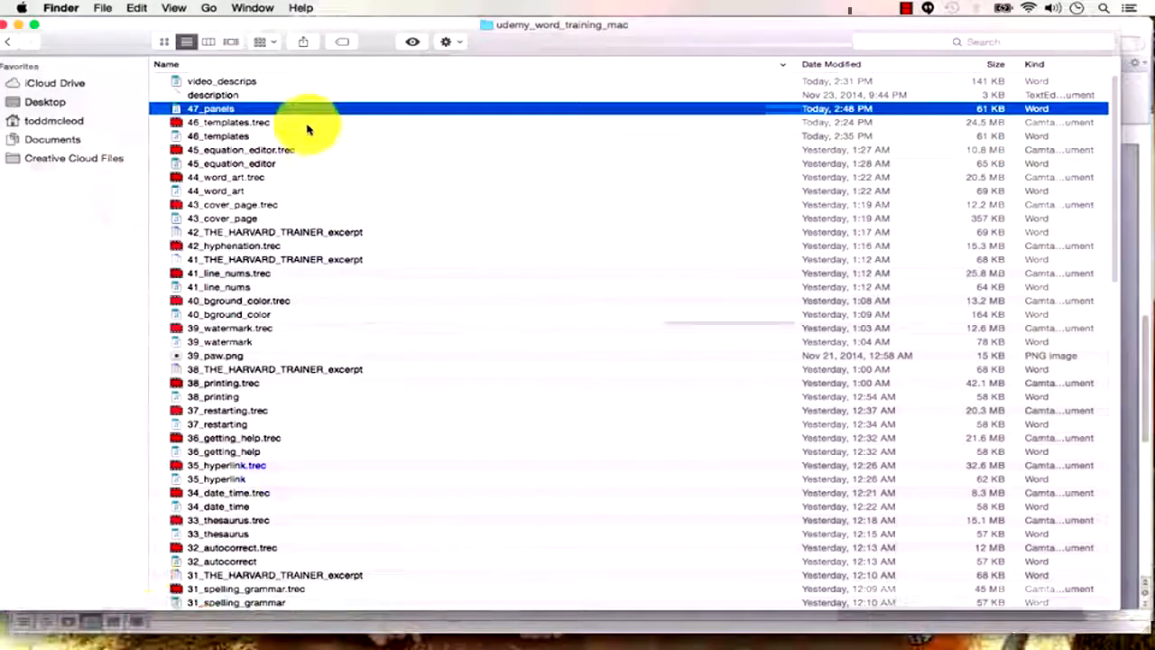
double_click(293, 232)
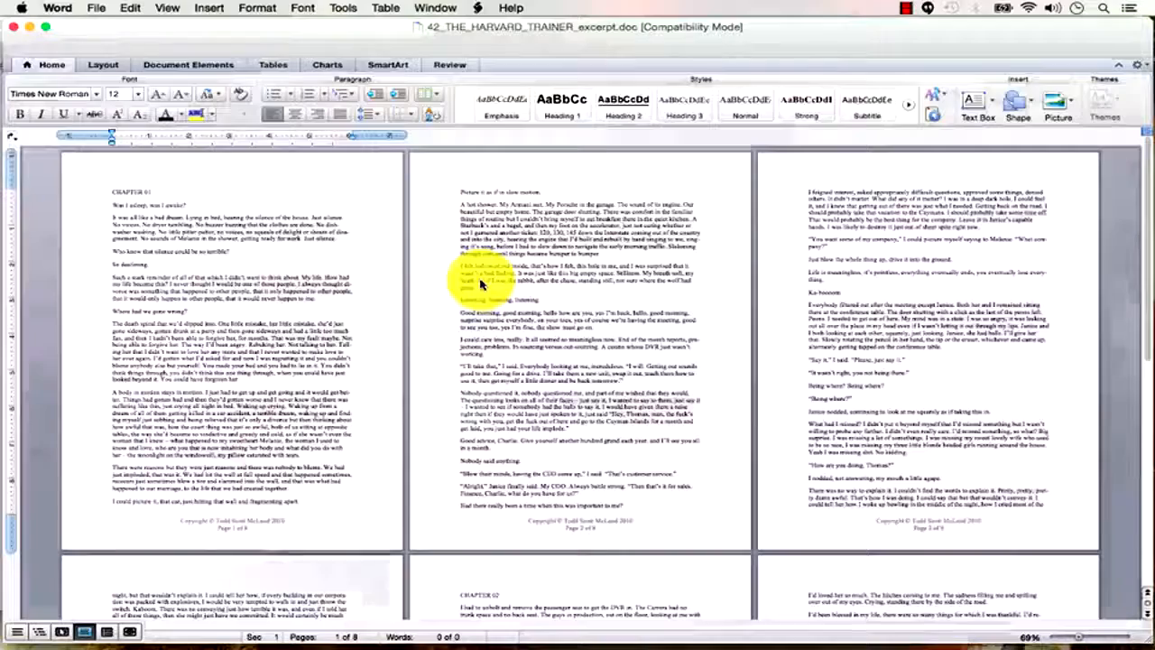
Step: Show the sidebar and use its page thumbnails to jump to page 5 and page 12
left_click(333, 47)
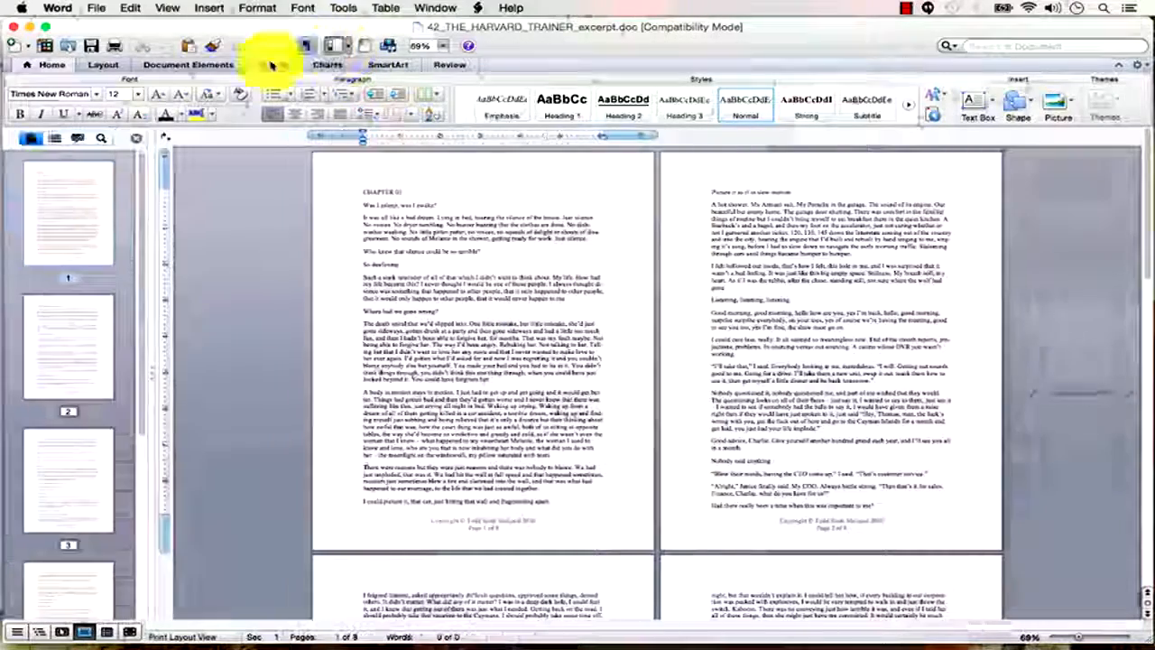
left_click_drag(142, 194, 137, 401)
left_click(96, 406)
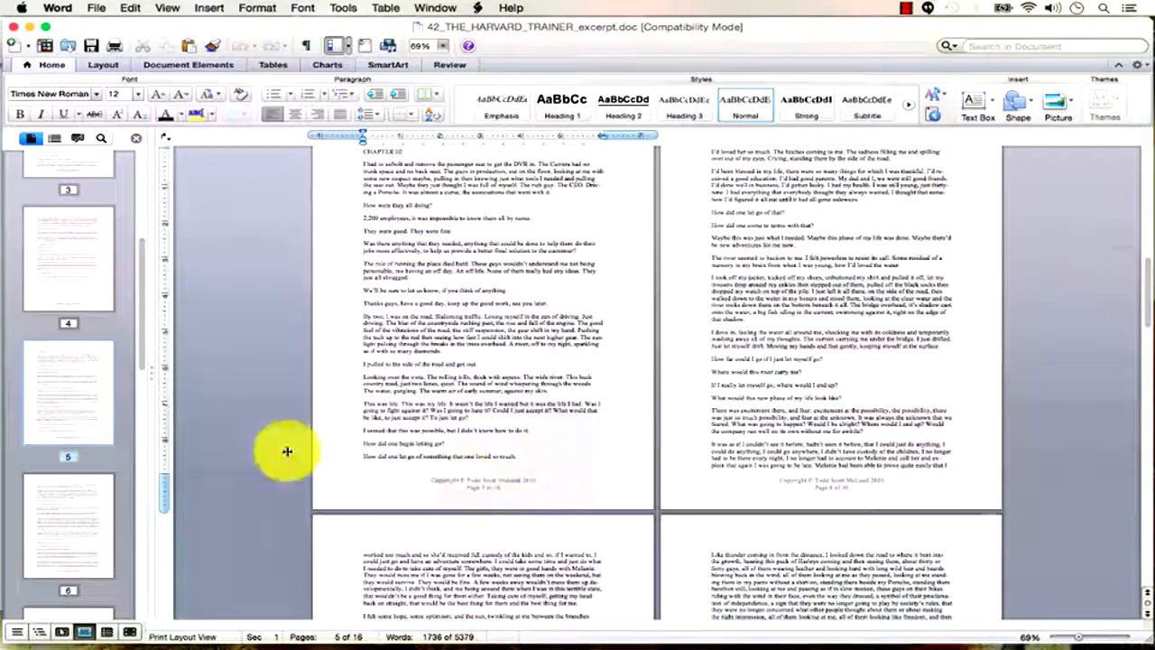
left_click_drag(141, 341, 142, 508)
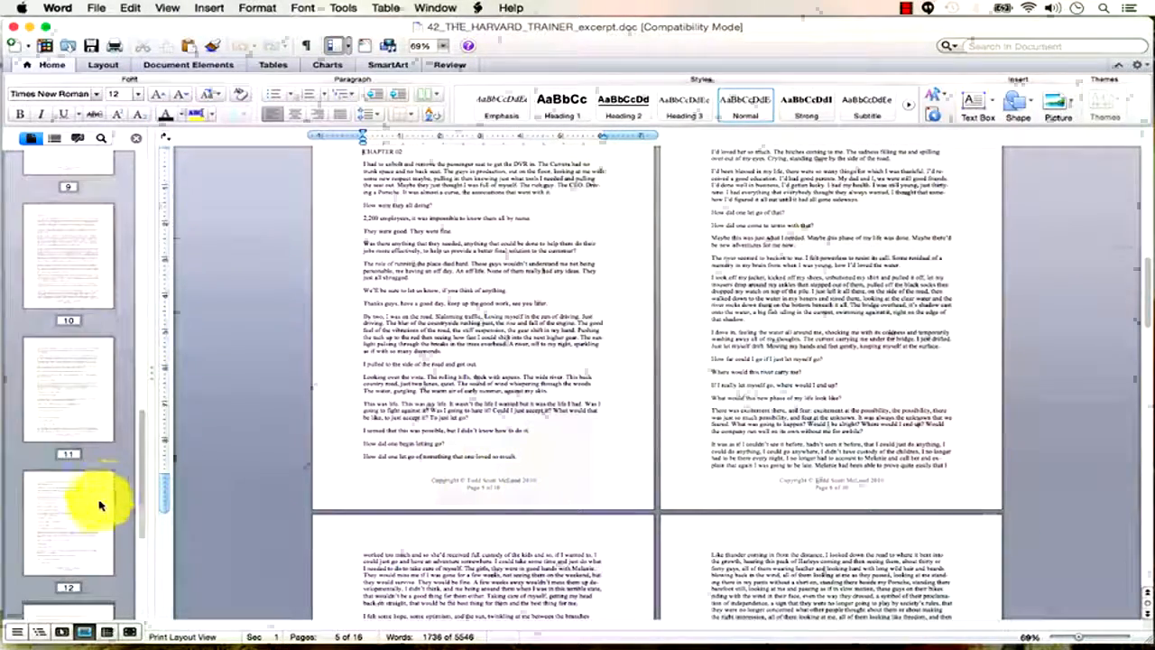
left_click(103, 498)
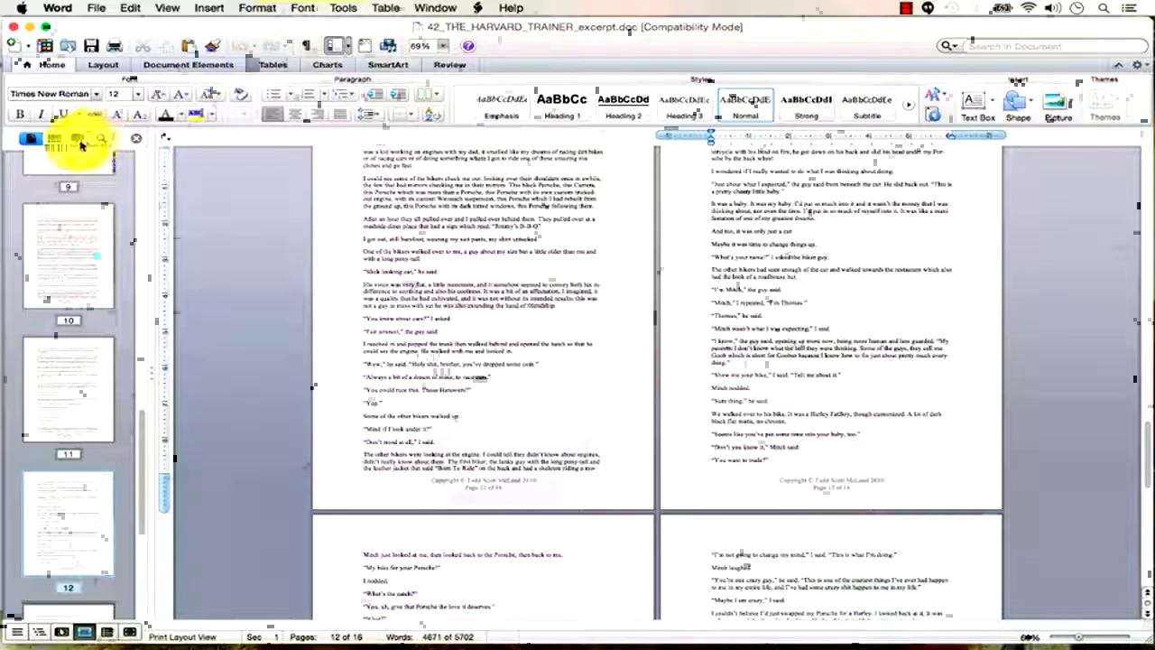
Step: Switch the sidebar through the search, reviewing and document map panes, and return to the Thumbnails Pane
left_click(99, 142)
left_click(77, 142)
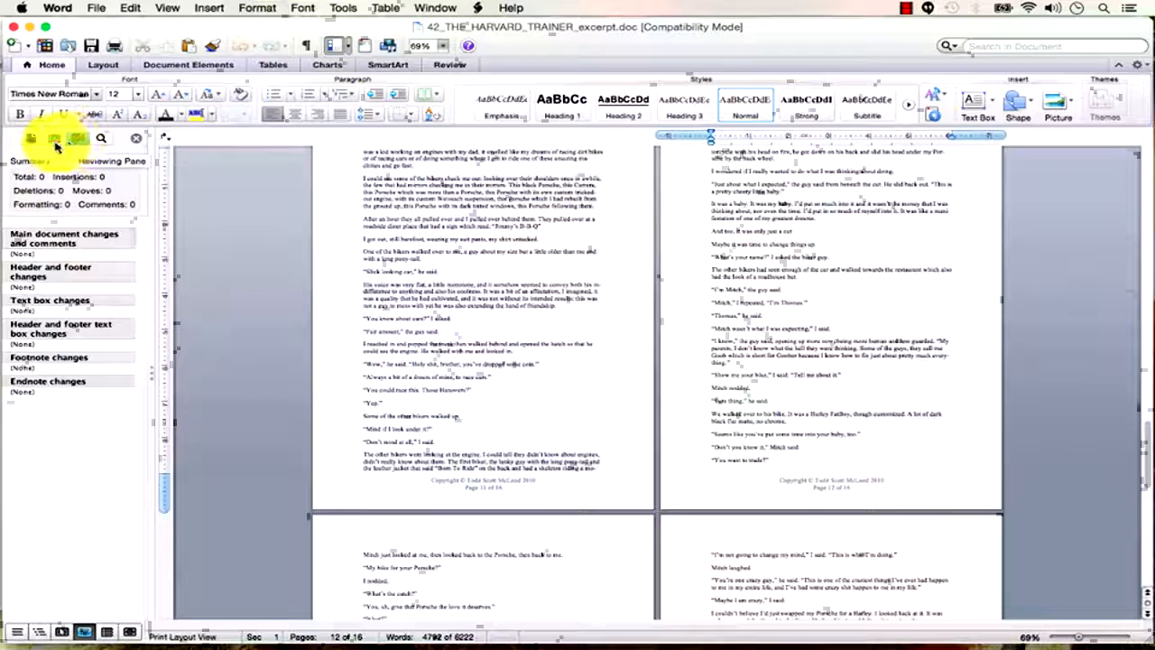
left_click(55, 140)
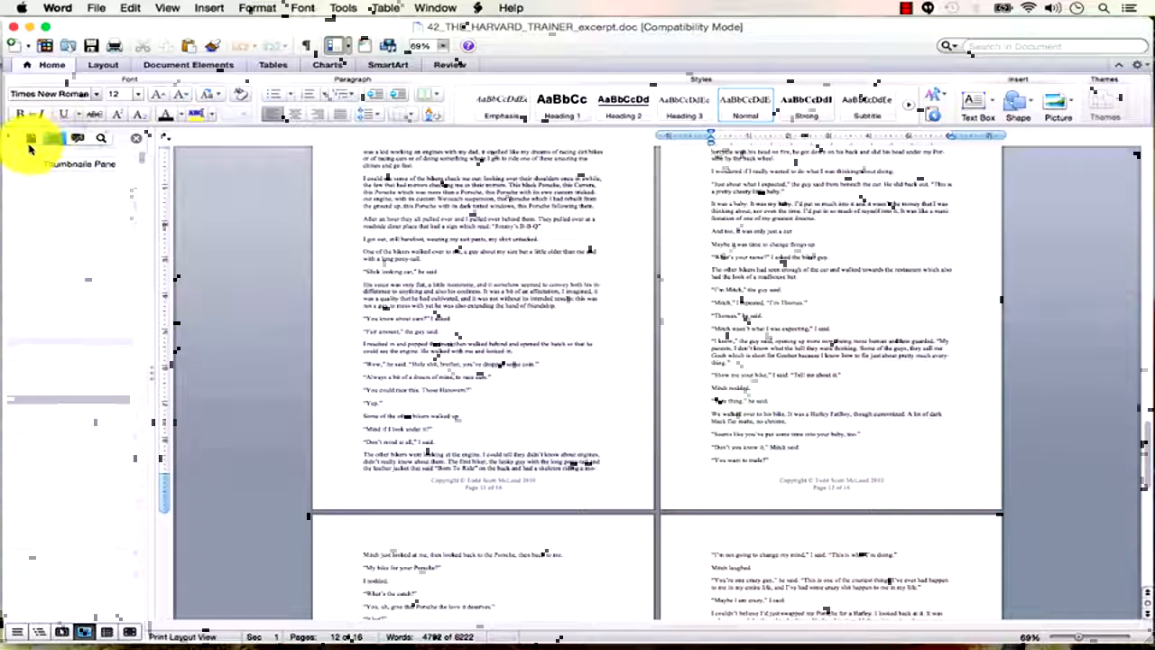
left_click(30, 139)
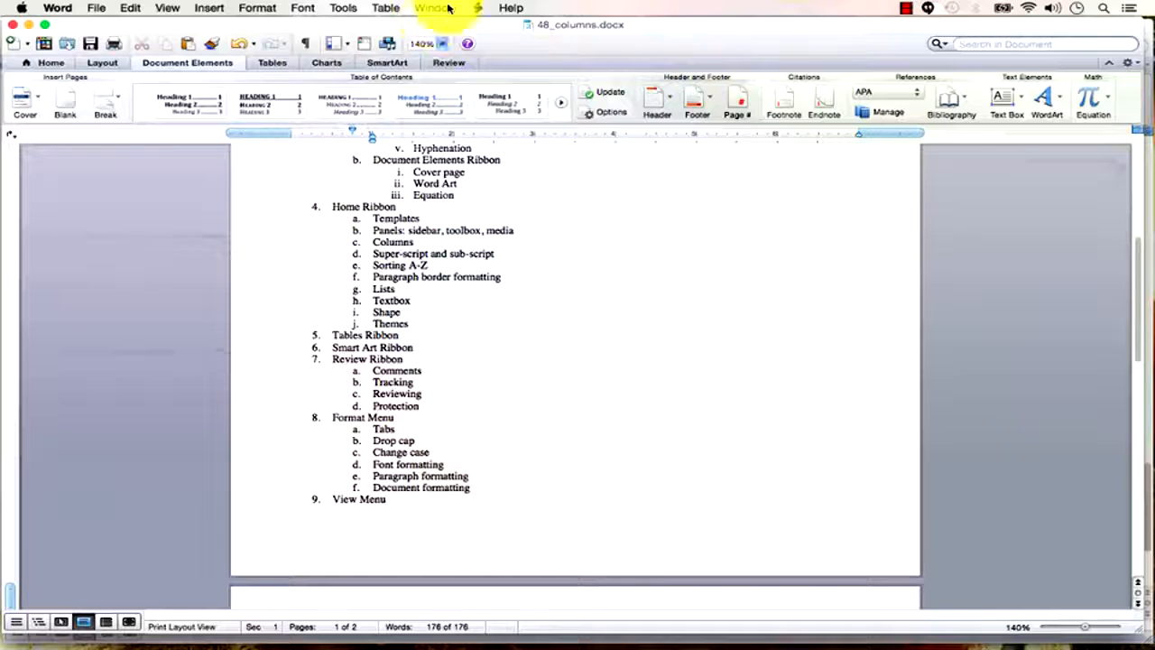
Step: Switch to the video_descrips.docx window and look over the video descriptions
left_click(449, 7)
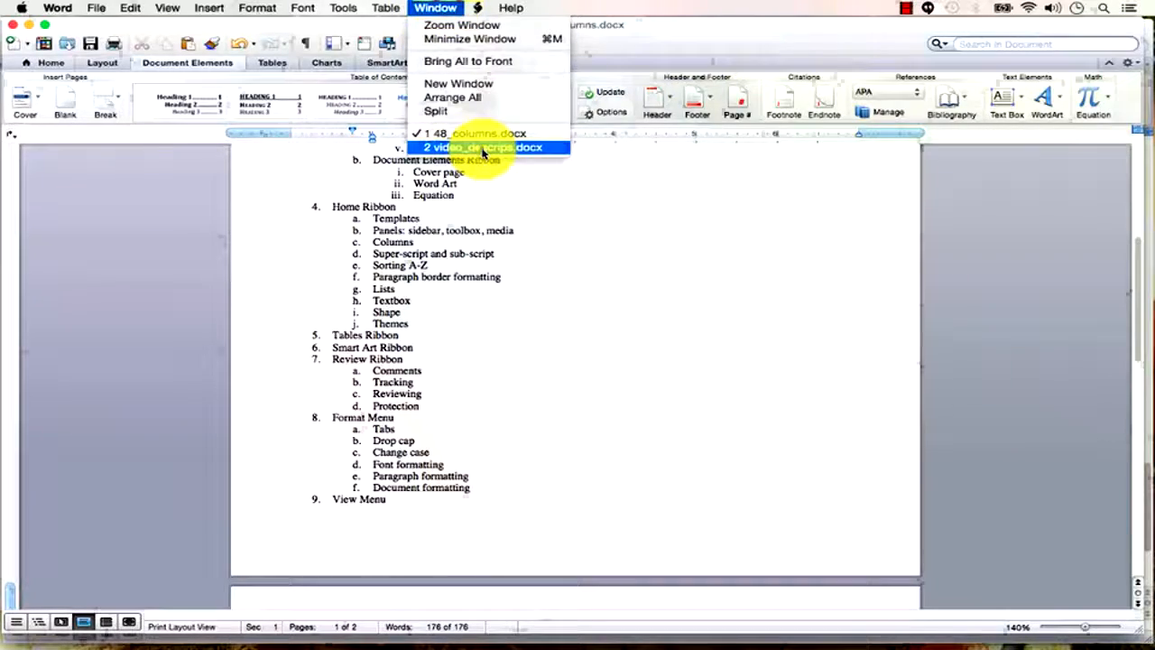
left_click(479, 147)
scroll(366, 335, "up", 20)
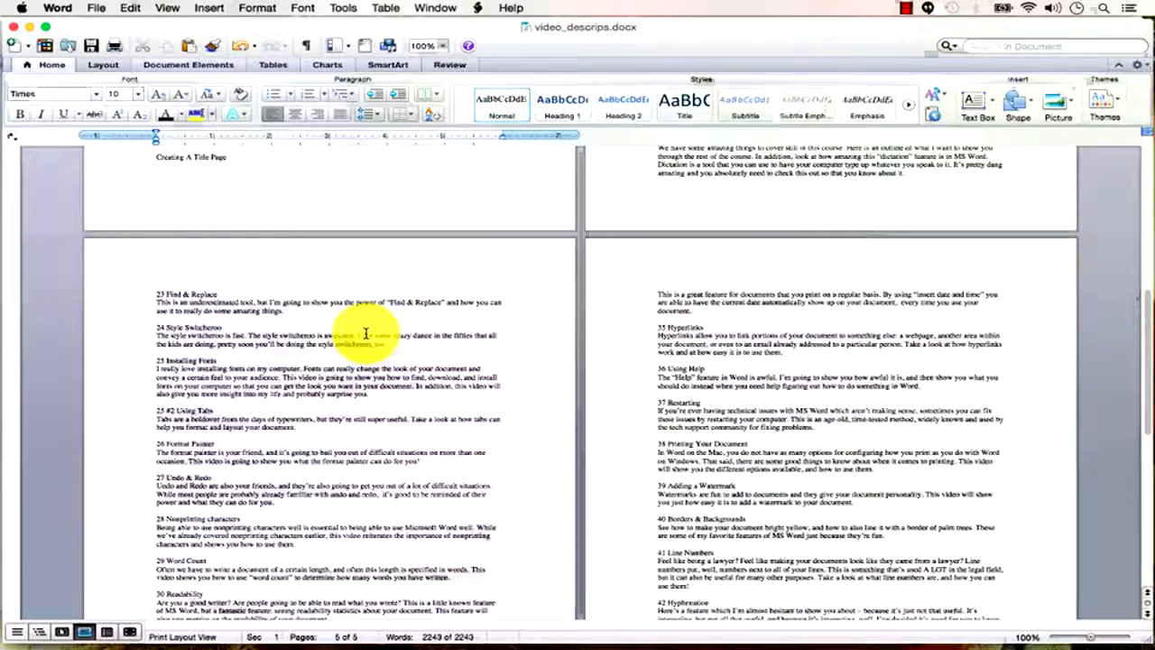
left_click(437, 7)
left_click(437, 7)
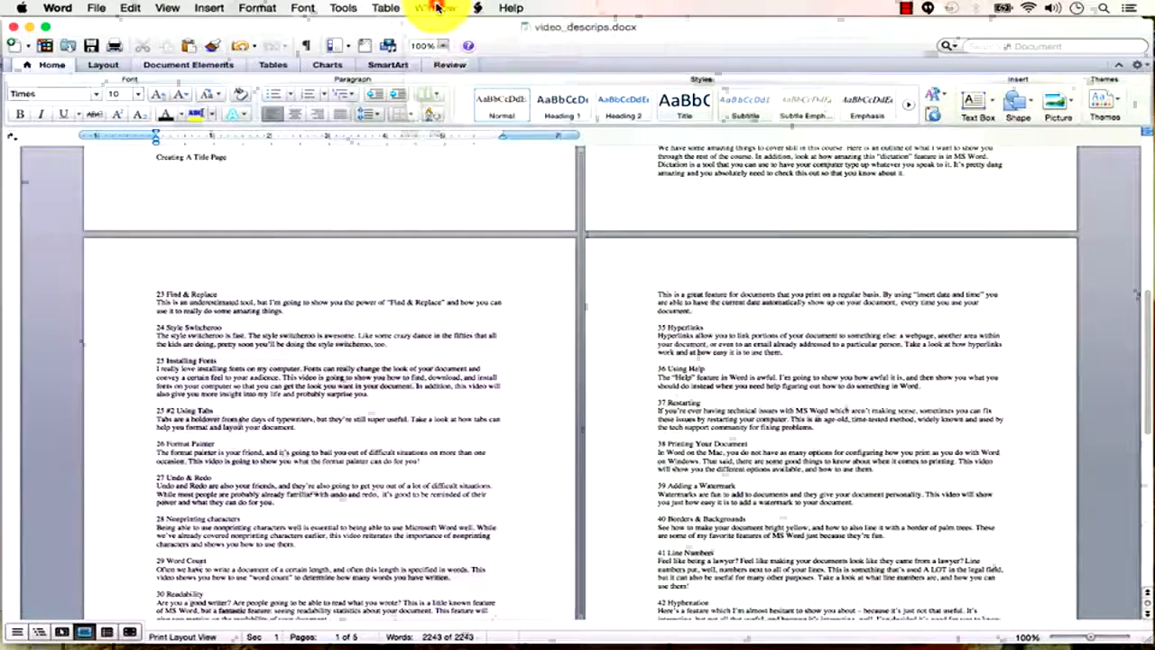
Step: Switch by way of Finder to the 48_THE_HARVARD_TRAINER_excerpt.doc window in Word and look over its pages
key("super+Tab")
key("super+Tab")
key("super+Tab")
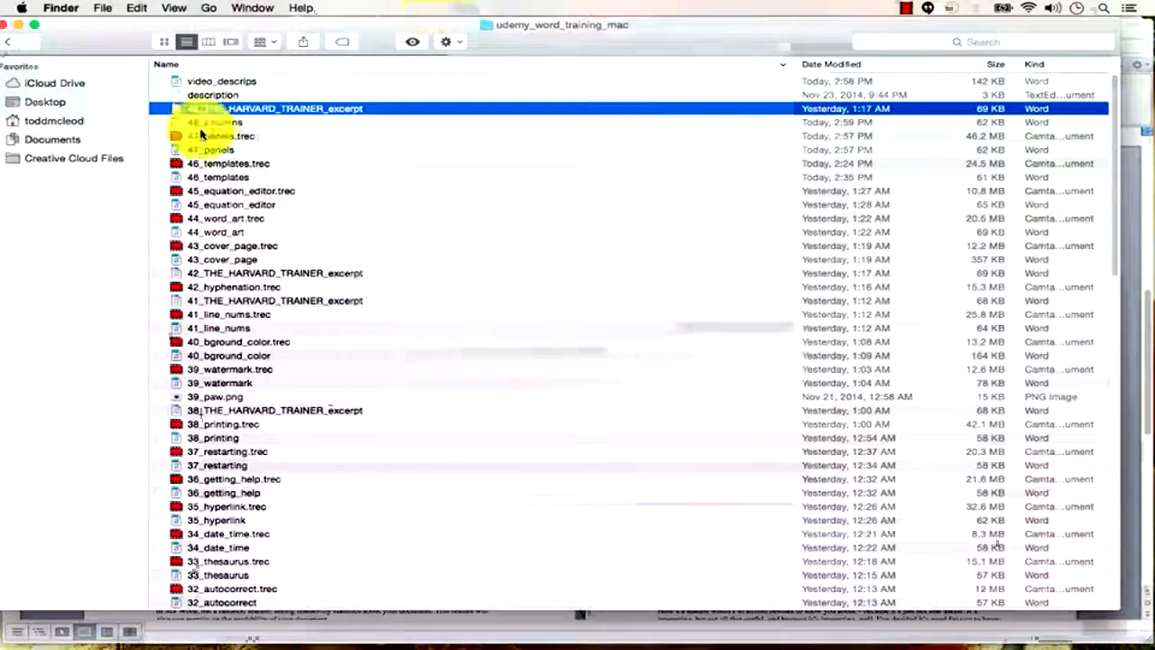
key("super+Tab")
key("super+grave")
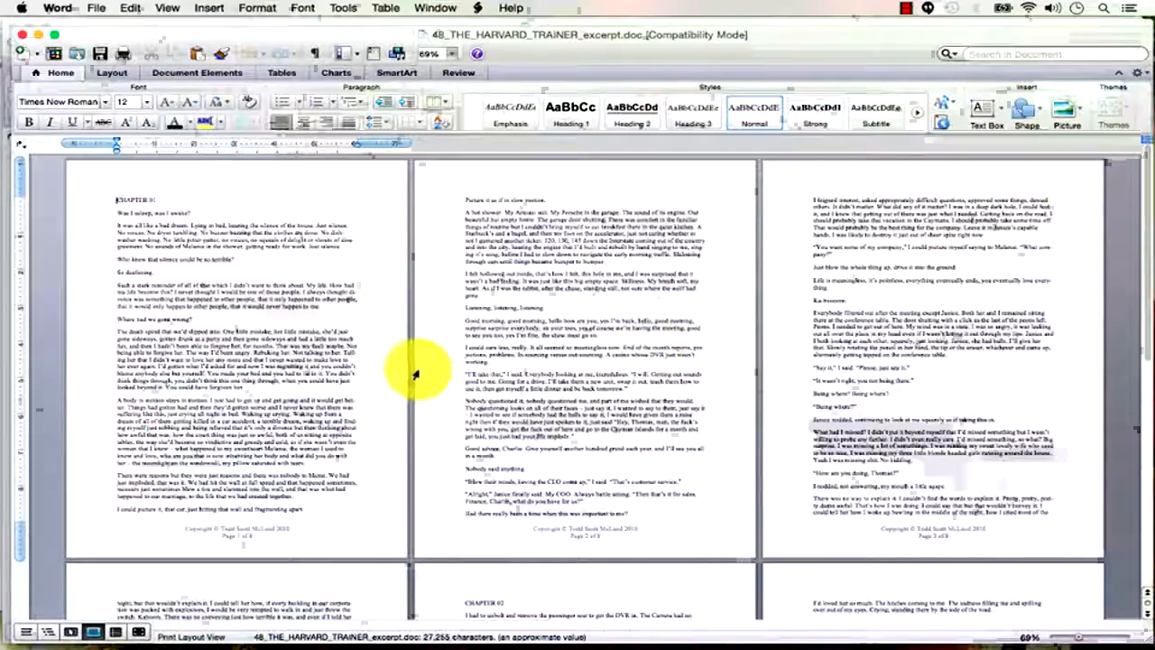
scroll(413, 417, "down", 5)
scroll(414, 421, "up", 3)
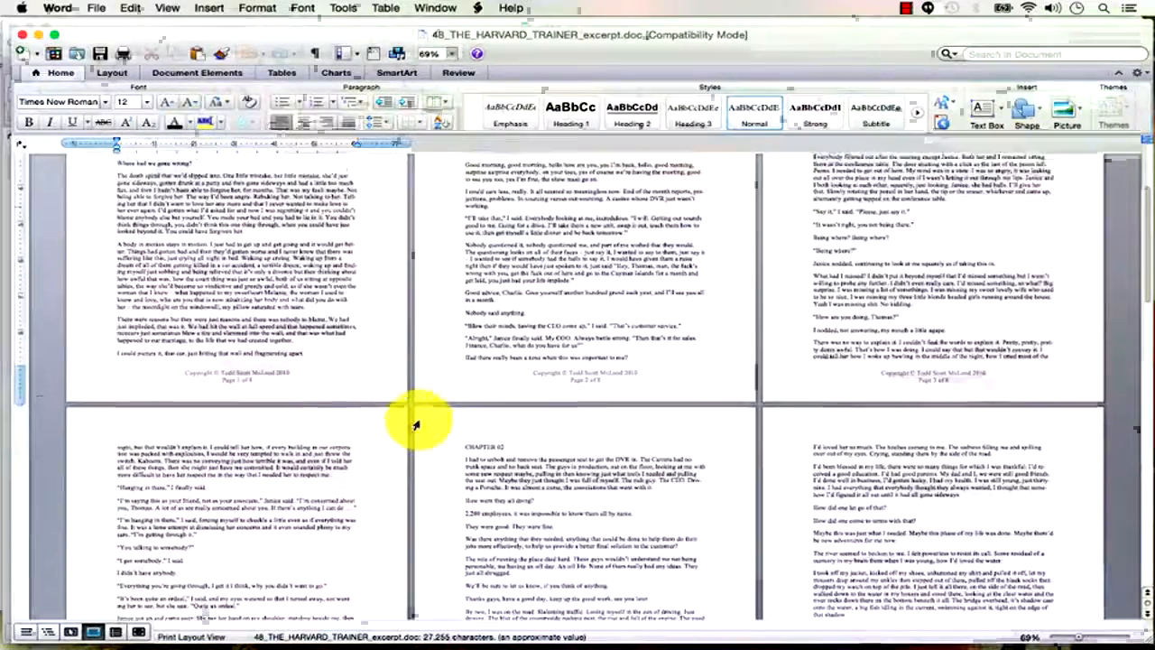
left_click_drag(287, 437, 114, 287)
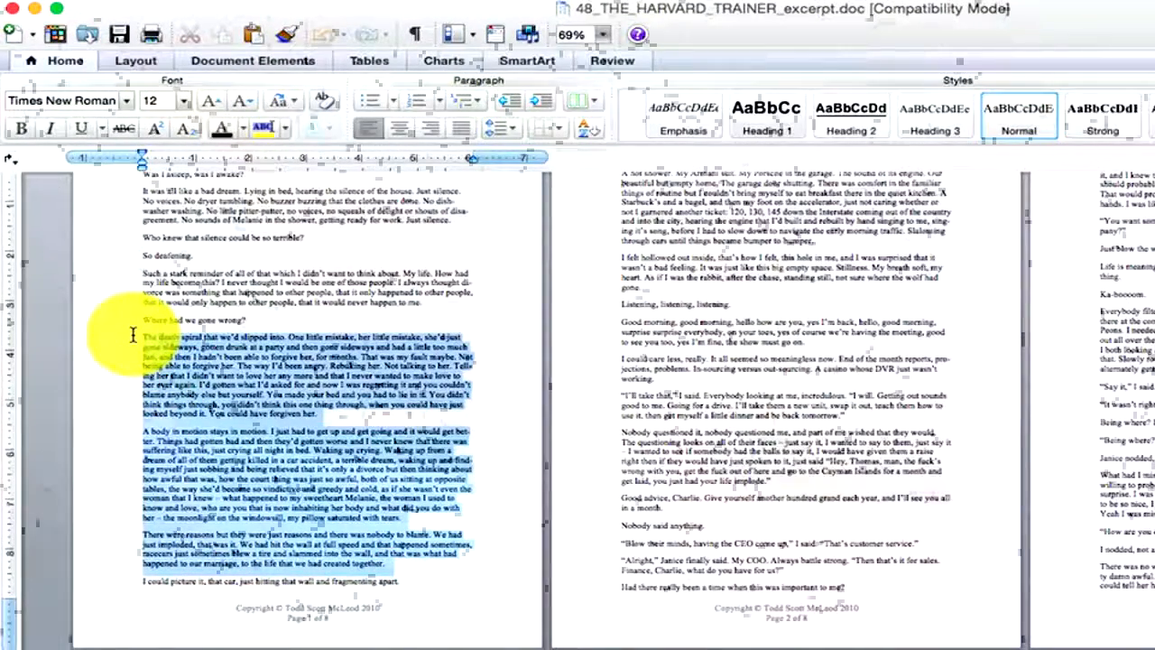
left_click(440, 551)
scroll(390, 567, "up", 2)
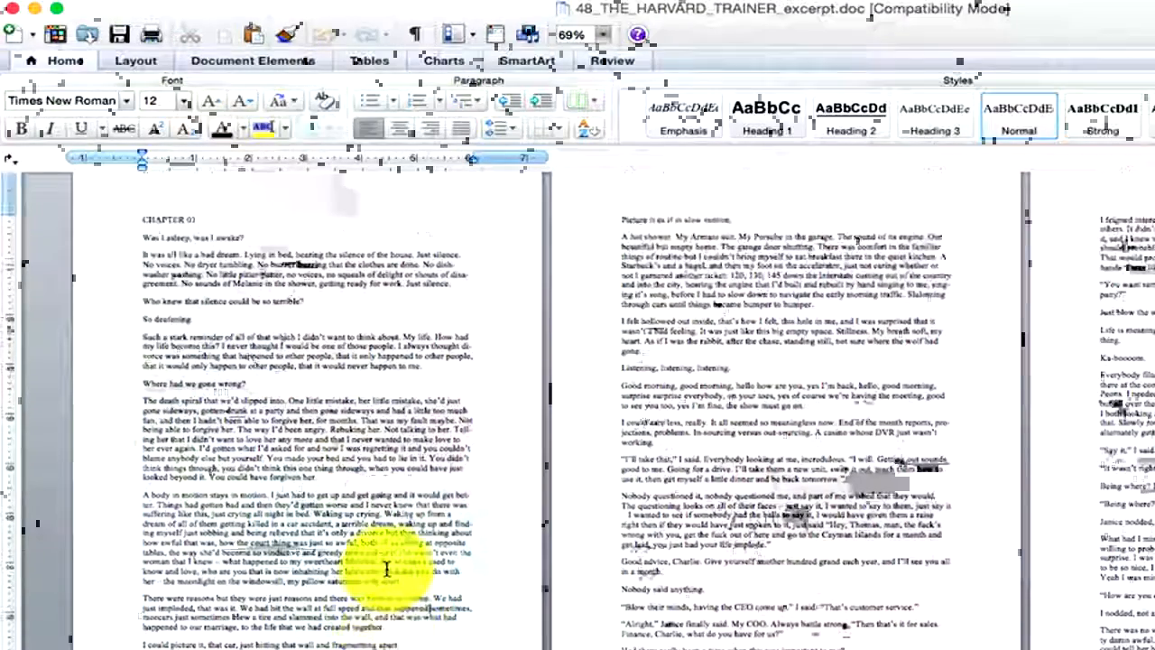
Step: Try a two-column layout on the two paragraphs from "The death spiral" to "saturated with tears", and undo it
left_click_drag(416, 582, 160, 405)
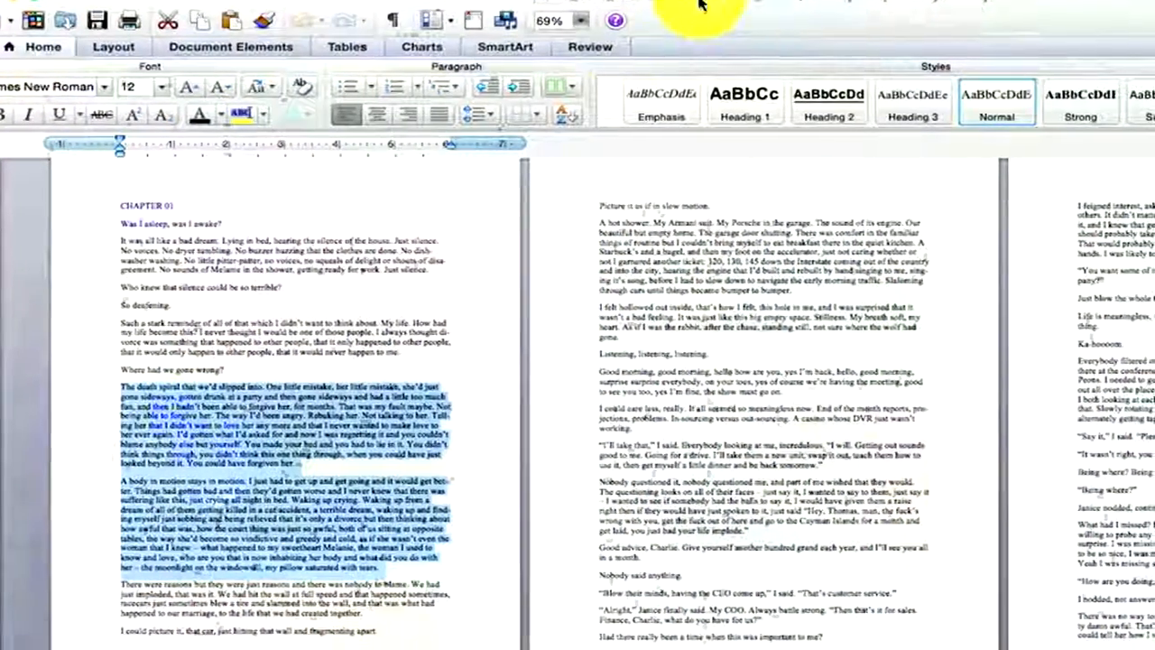
left_click(574, 85)
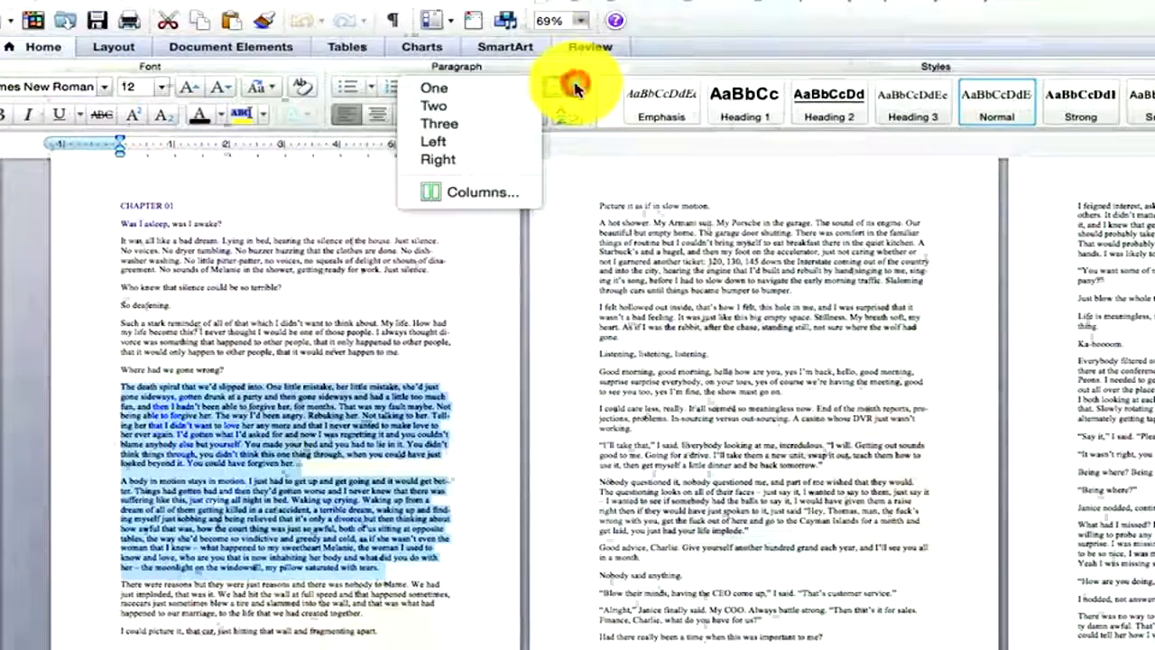
left_click(496, 106)
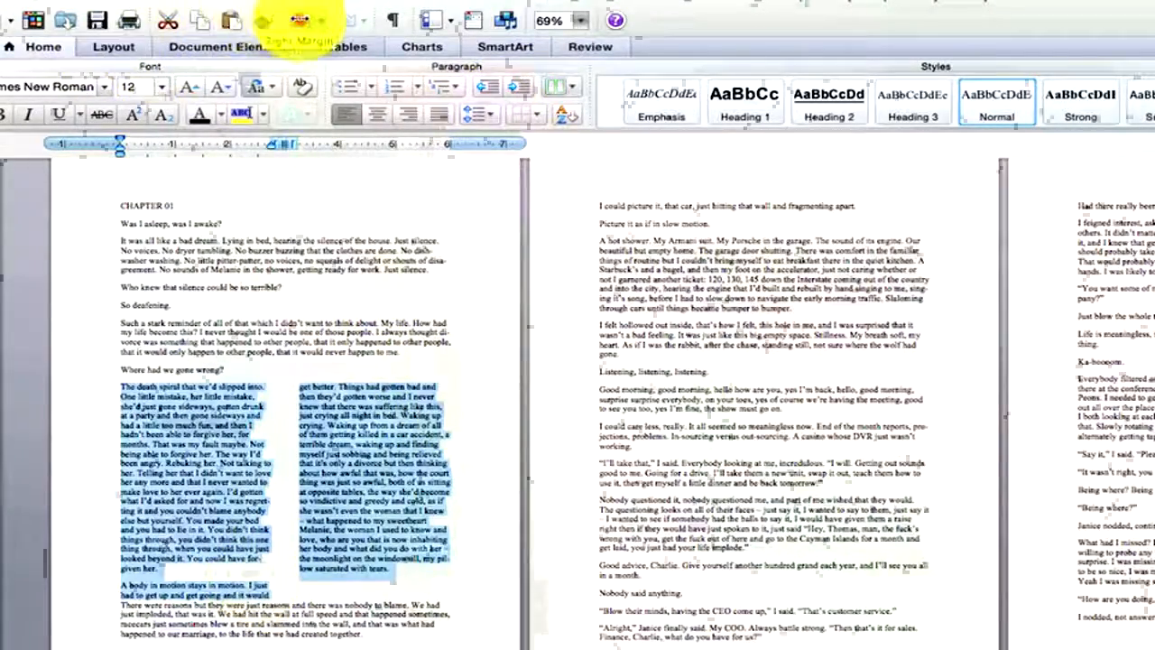
left_click(298, 21)
Step: Choose three columns with a line between them in the column options for the selected paragraphs
left_click(573, 90)
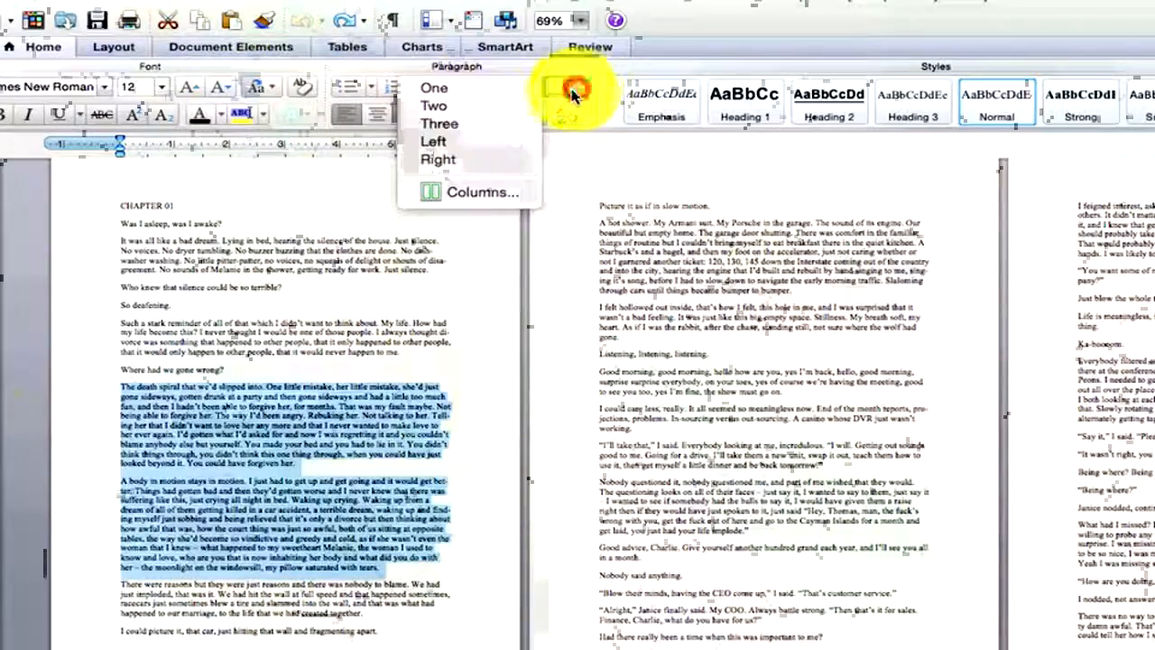
left_click(502, 197)
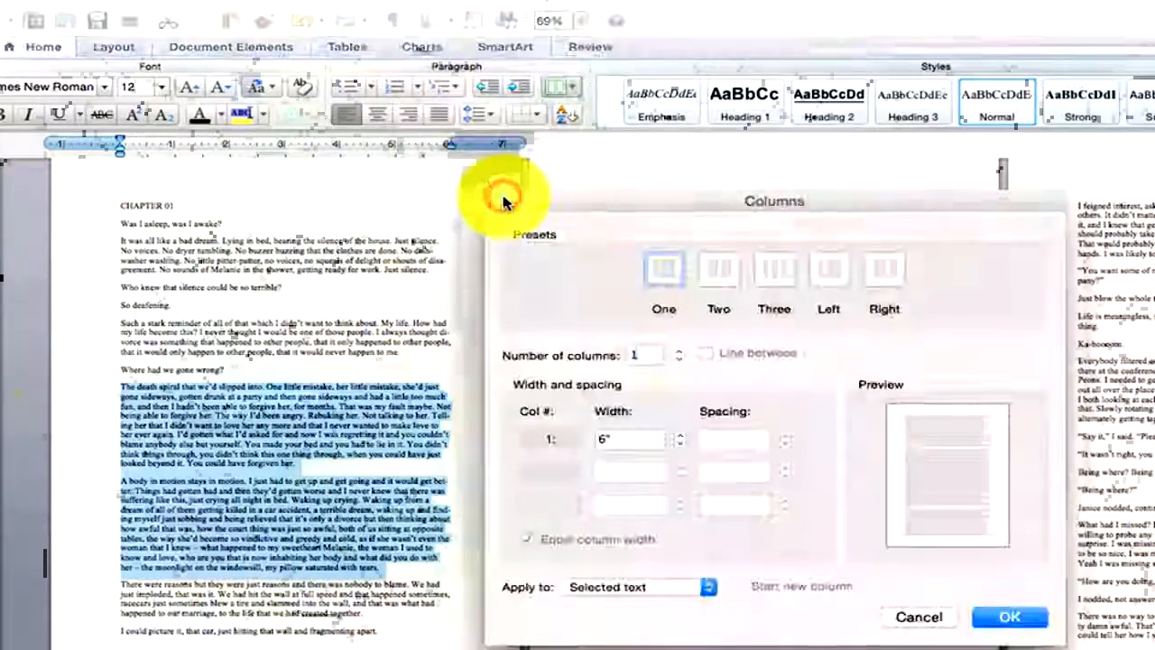
left_click(763, 279)
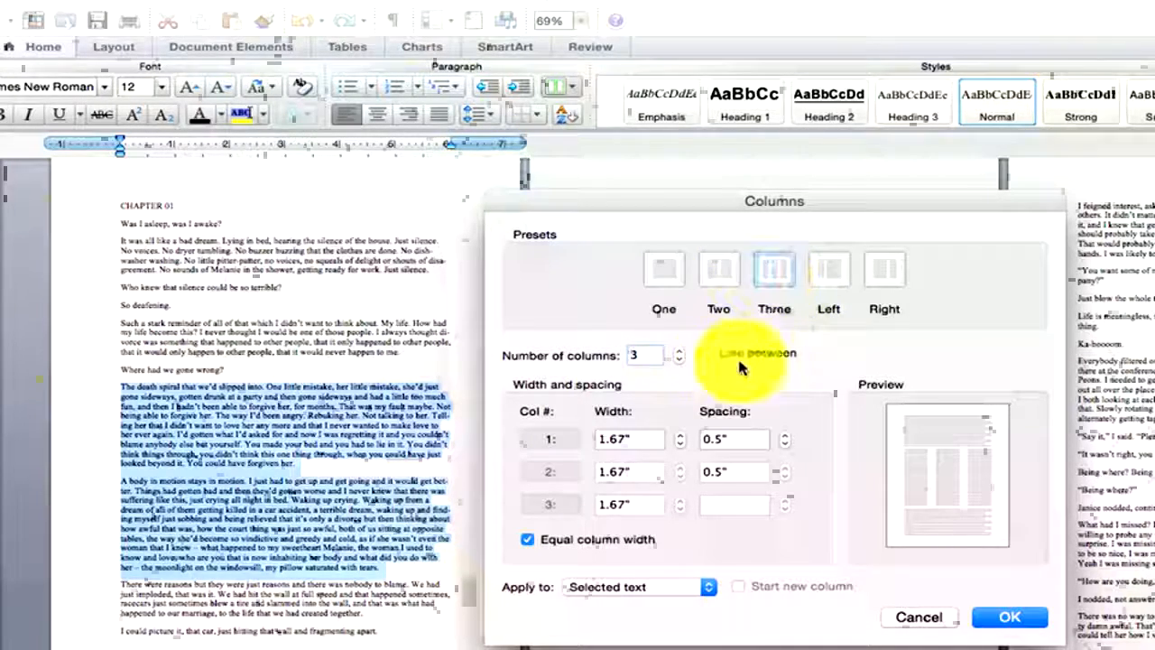
left_click(706, 353)
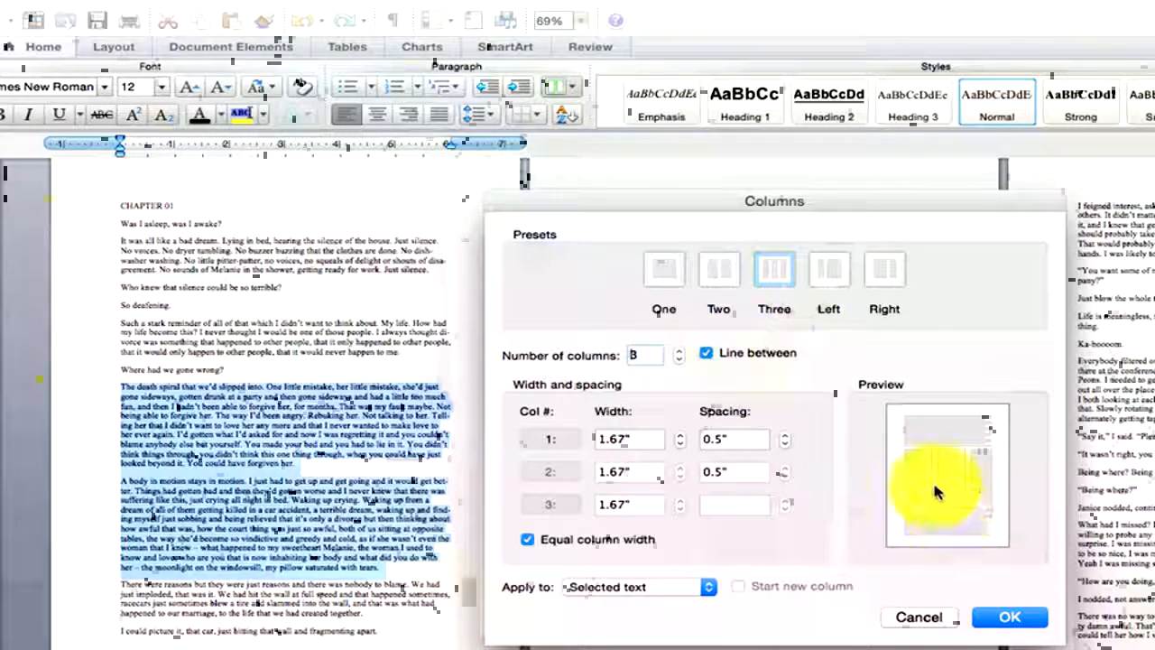
left_click(705, 353)
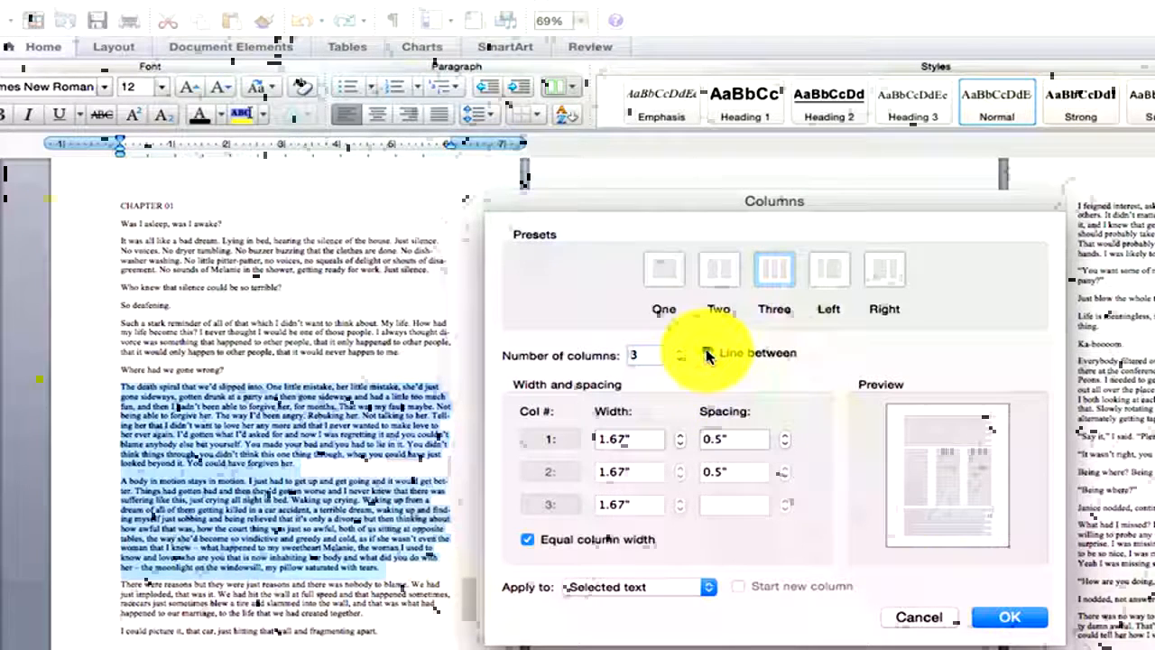
left_click(707, 353)
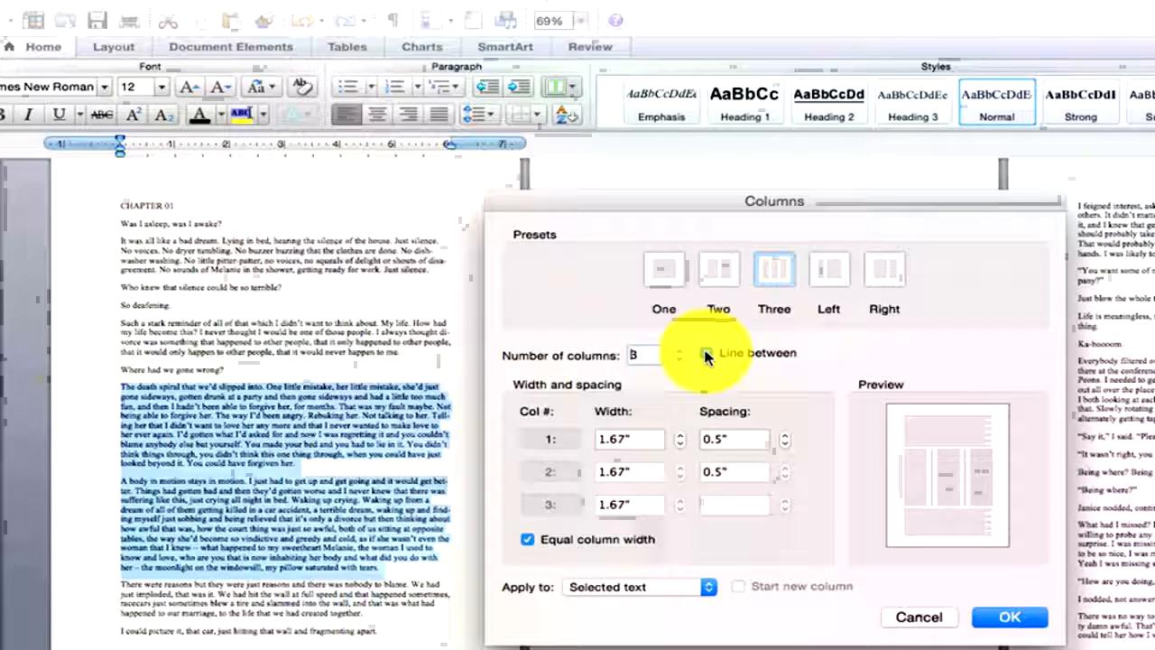
left_click(707, 353)
Step: Switch the column settings to two columns and reduce the spacing between them to 0.3"
left_click(715, 287)
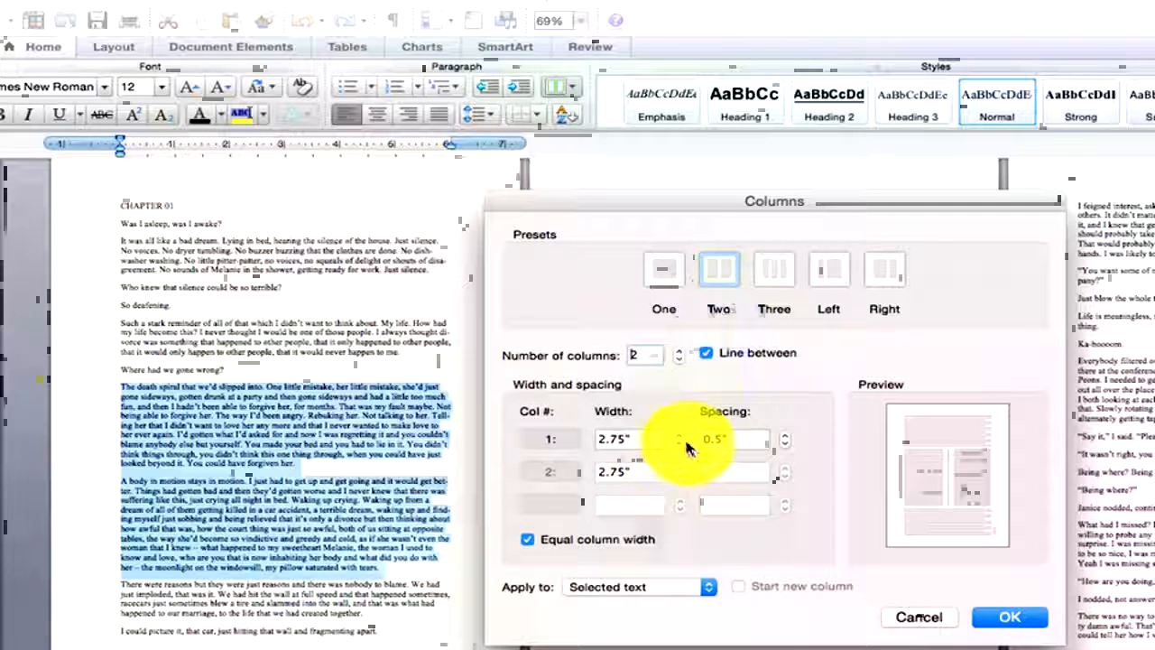
left_click(785, 444)
left_click(785, 446)
left_click(785, 446)
left_click(785, 446)
left_click(785, 446)
left_click(785, 444)
left_click(785, 443)
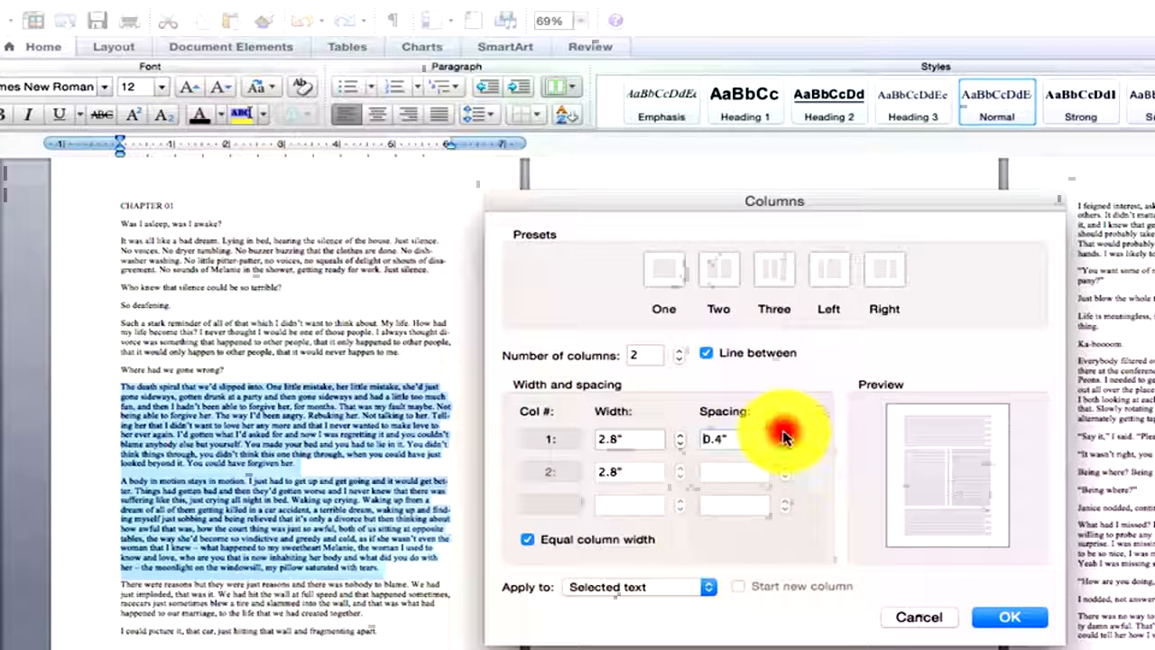
left_click(785, 445)
Step: Try a width of 4" for the first of the two equal columns, and replace it with 1"
double_click(649, 439)
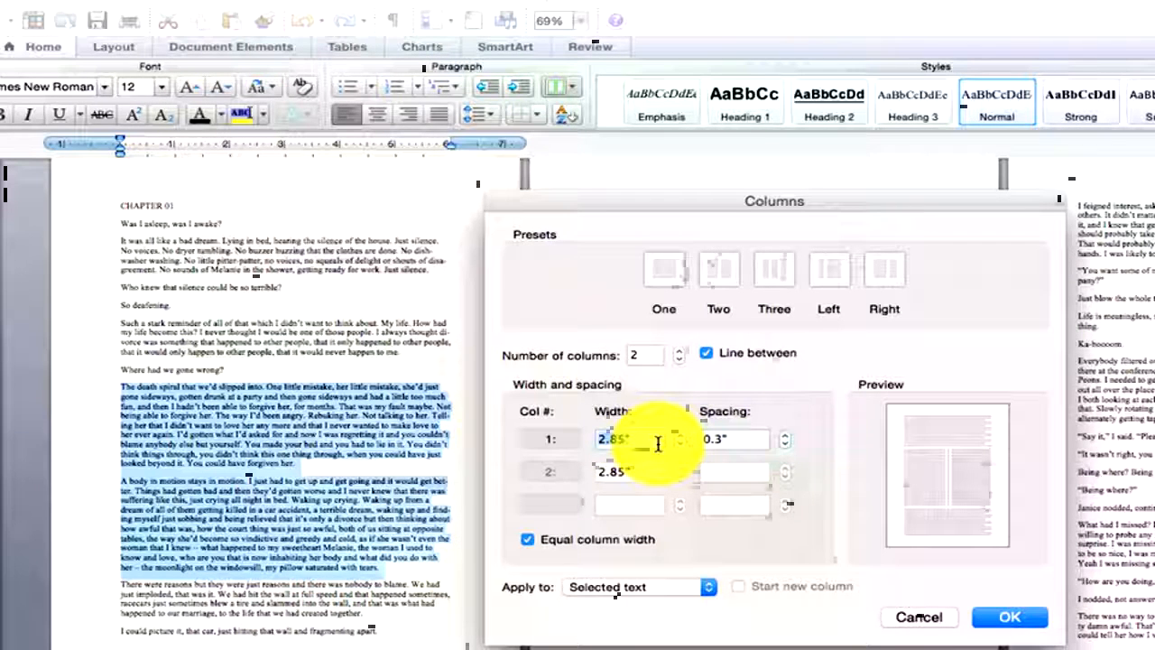
type("4")
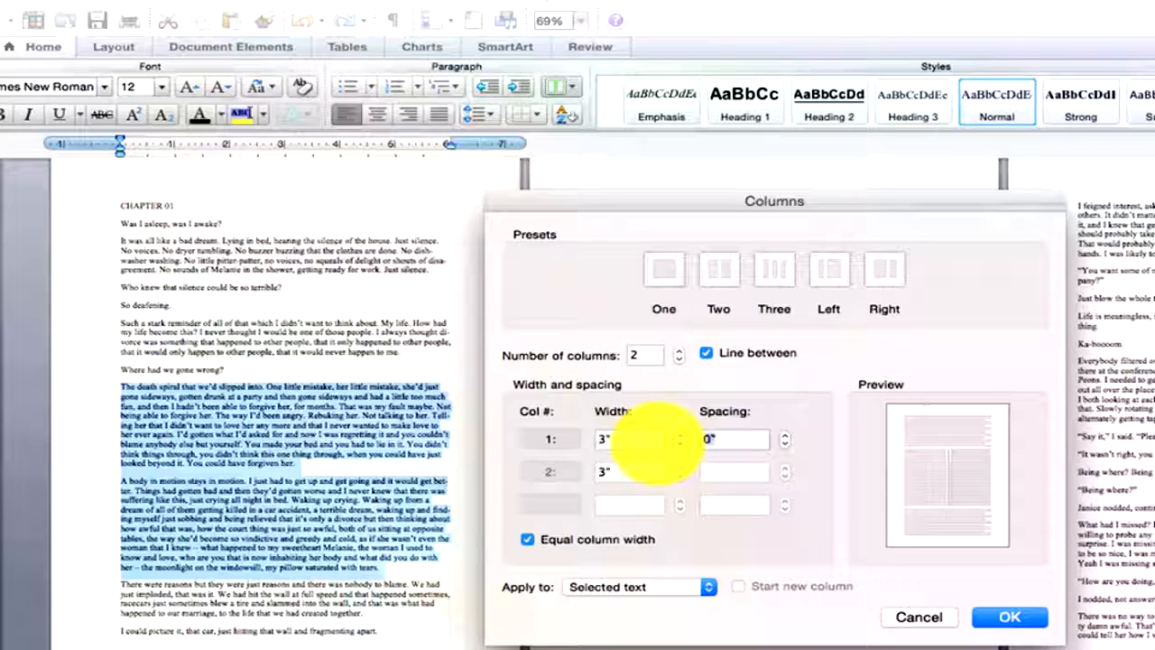
left_click(600, 439)
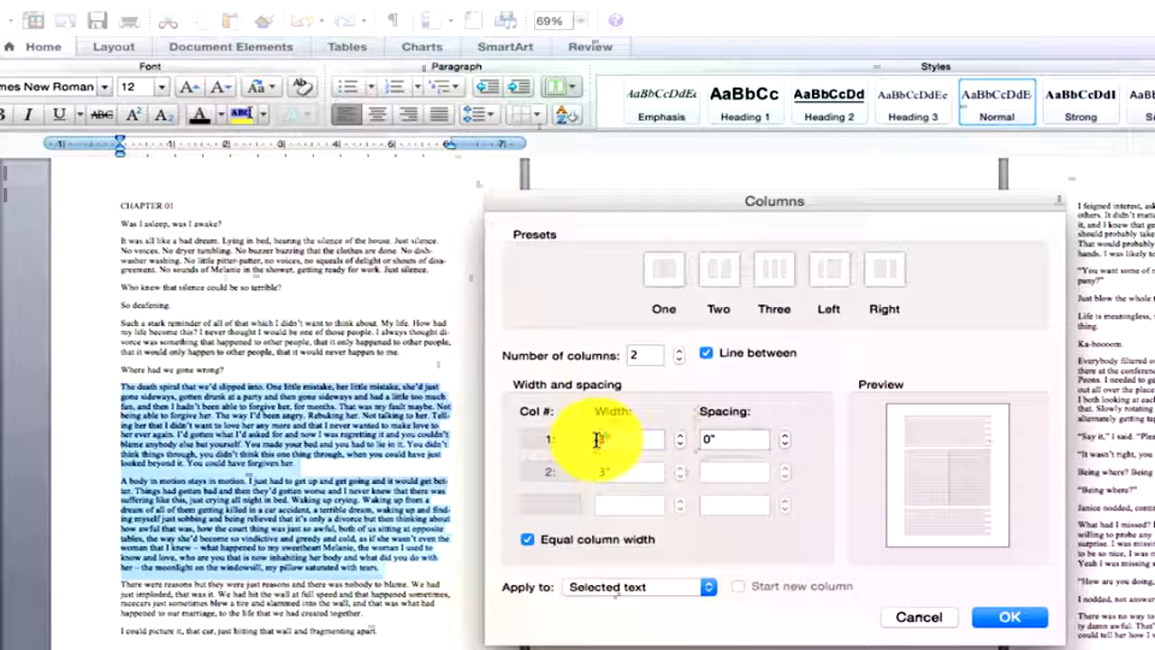
type("1")
key("Tab")
Step: Turn off equal column width and set the first column to 4" and the second to 2"
left_click_drag(615, 468, 561, 476)
left_click(558, 539)
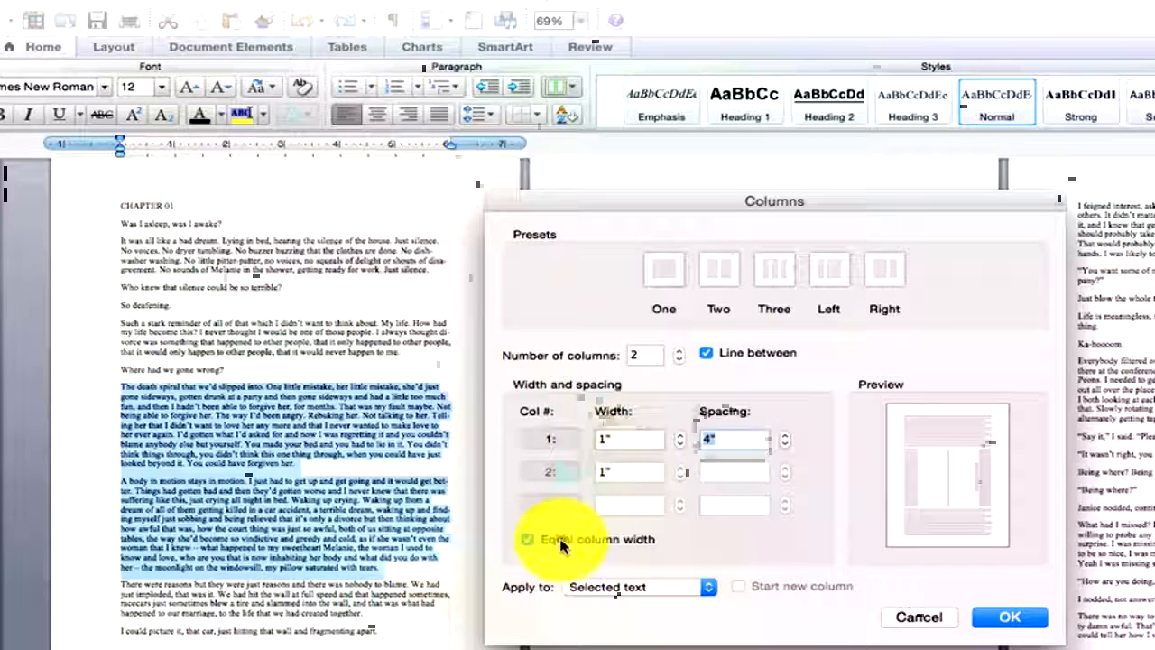
left_click(623, 439)
type("4")
left_click(617, 473)
type("2")
key("Tab")
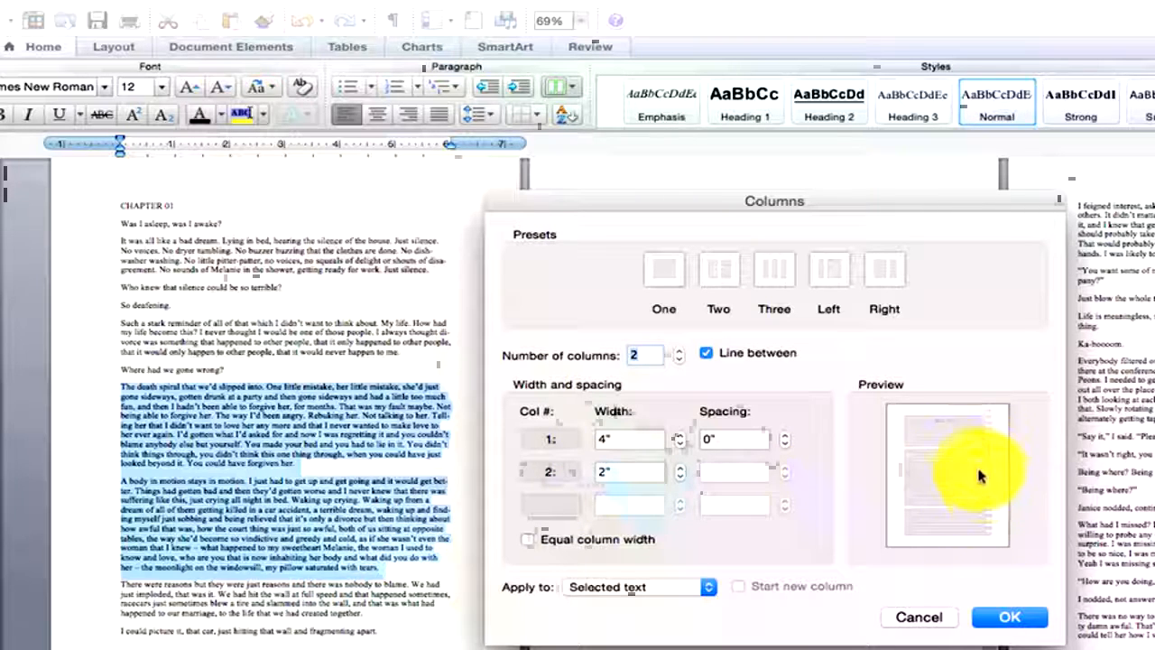
Step: Return to three equal columns with a line between and apply the layout to the selected text
left_click(773, 275)
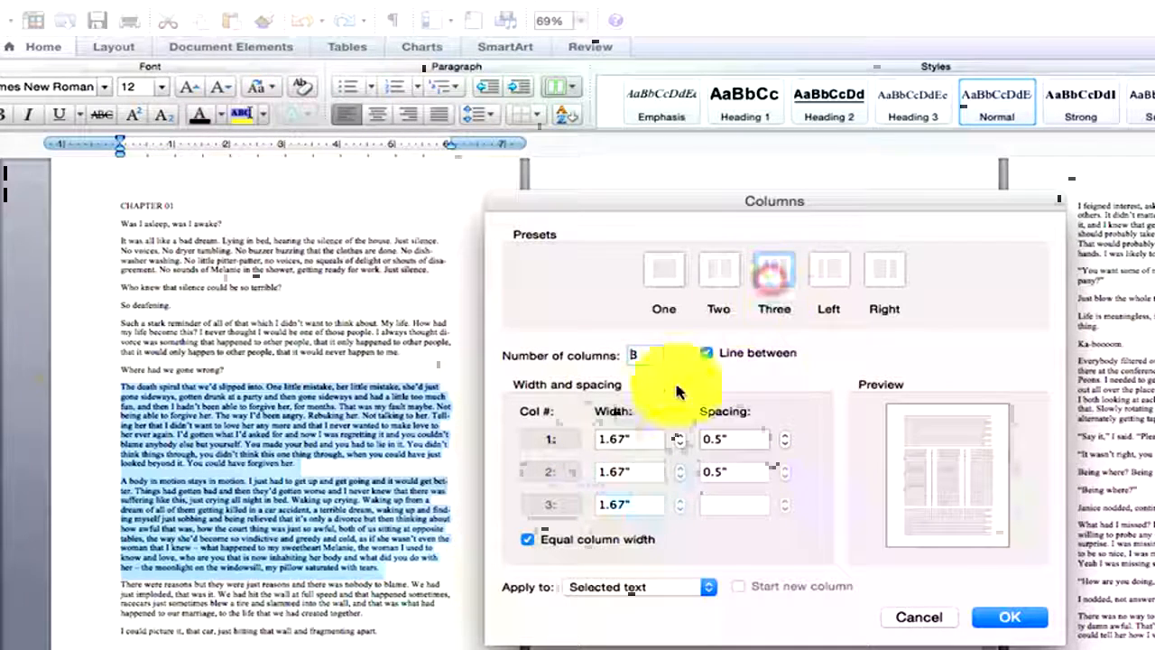
left_click(1012, 615)
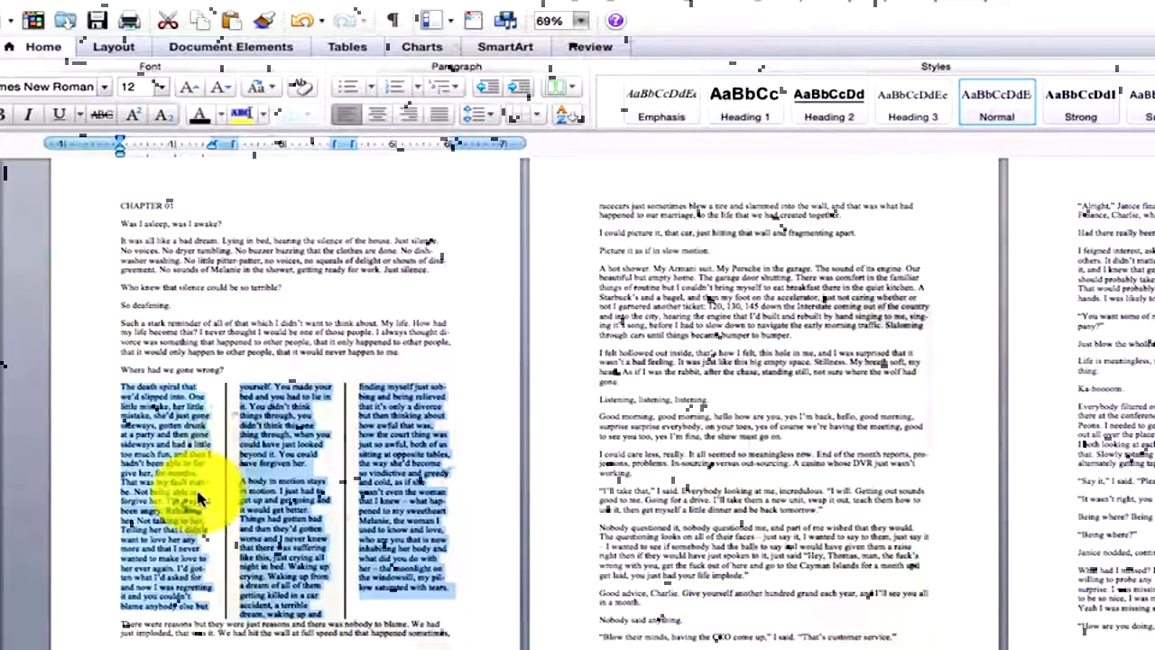
Step: Switch to Draft view and examine the section breaks before and after the three-column text
left_click(192, 2)
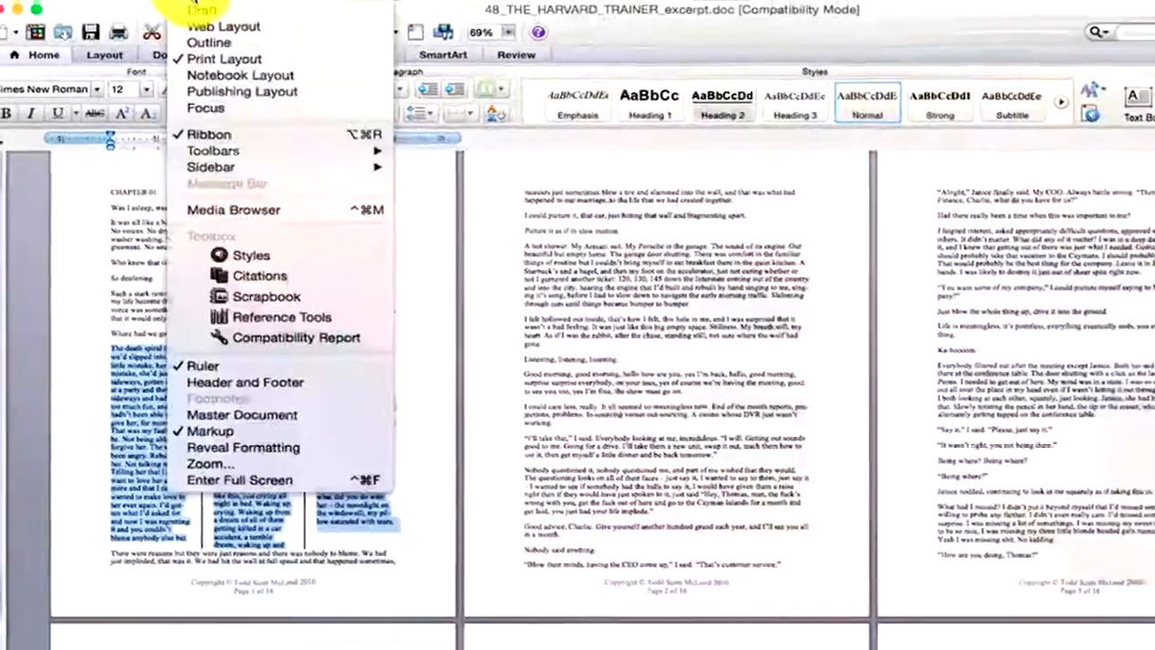
left_click(198, 11)
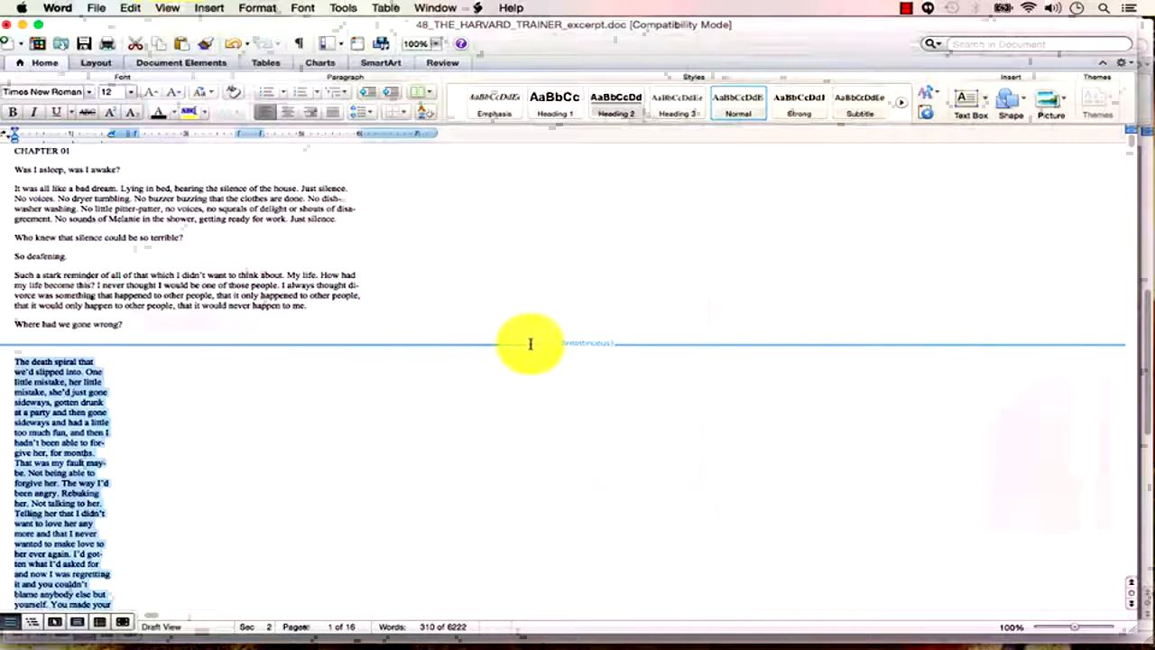
left_click_drag(133, 325, 45, 161)
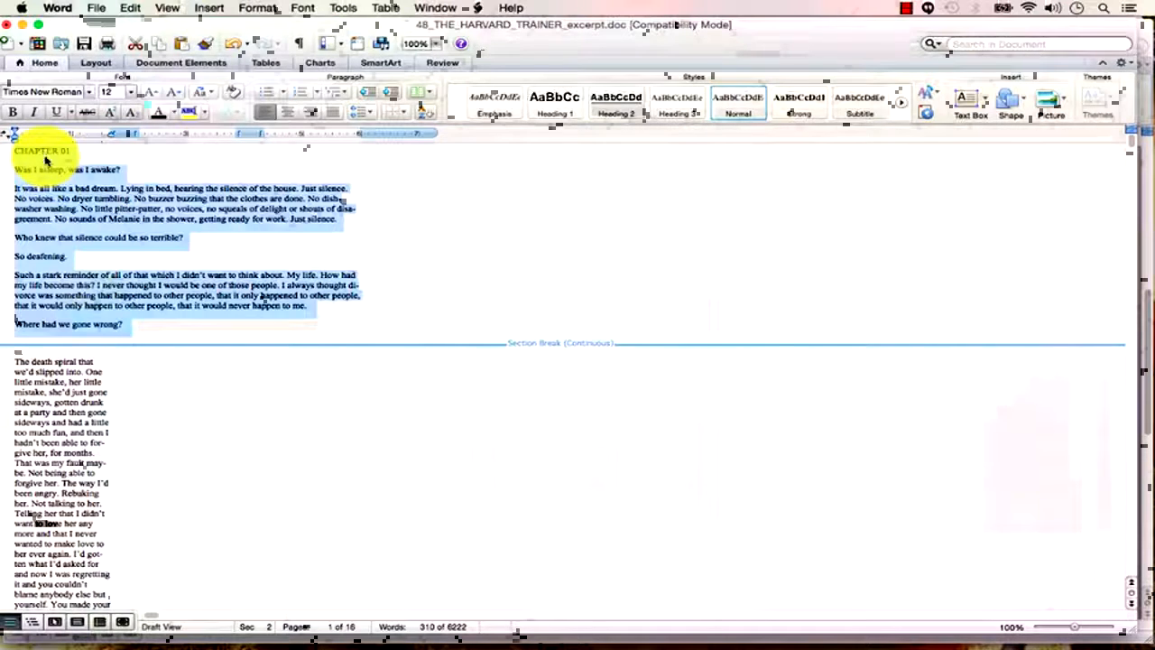
left_click(361, 297)
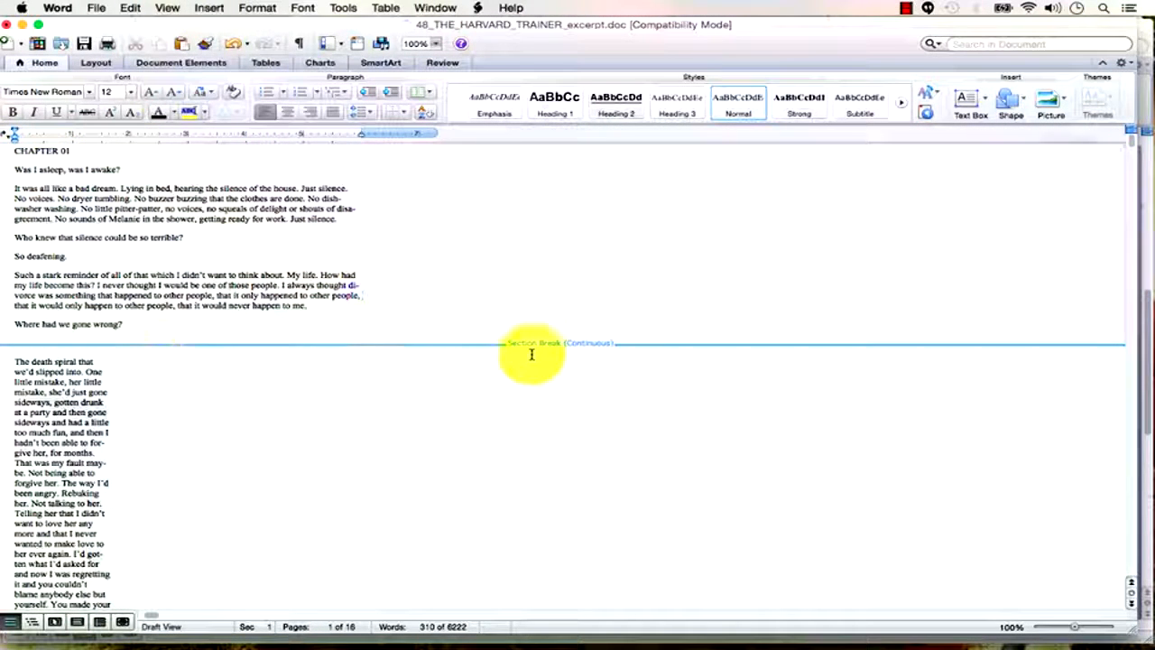
left_click(91, 363)
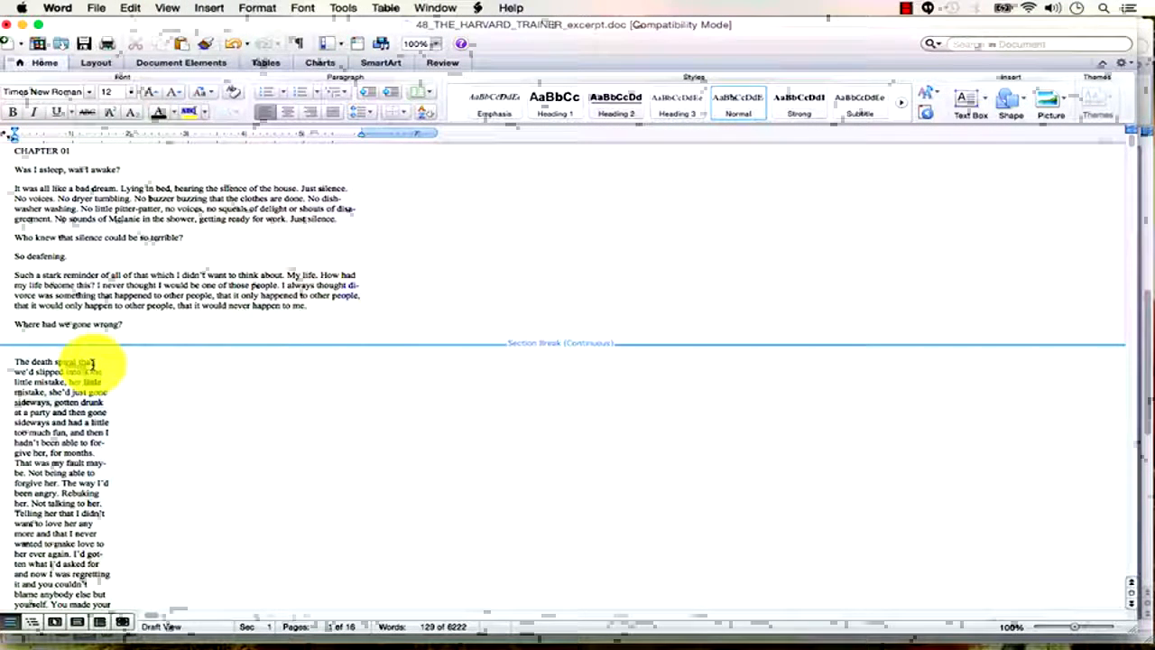
scroll(176, 457, "down", 5)
scroll(176, 457, "down", 10)
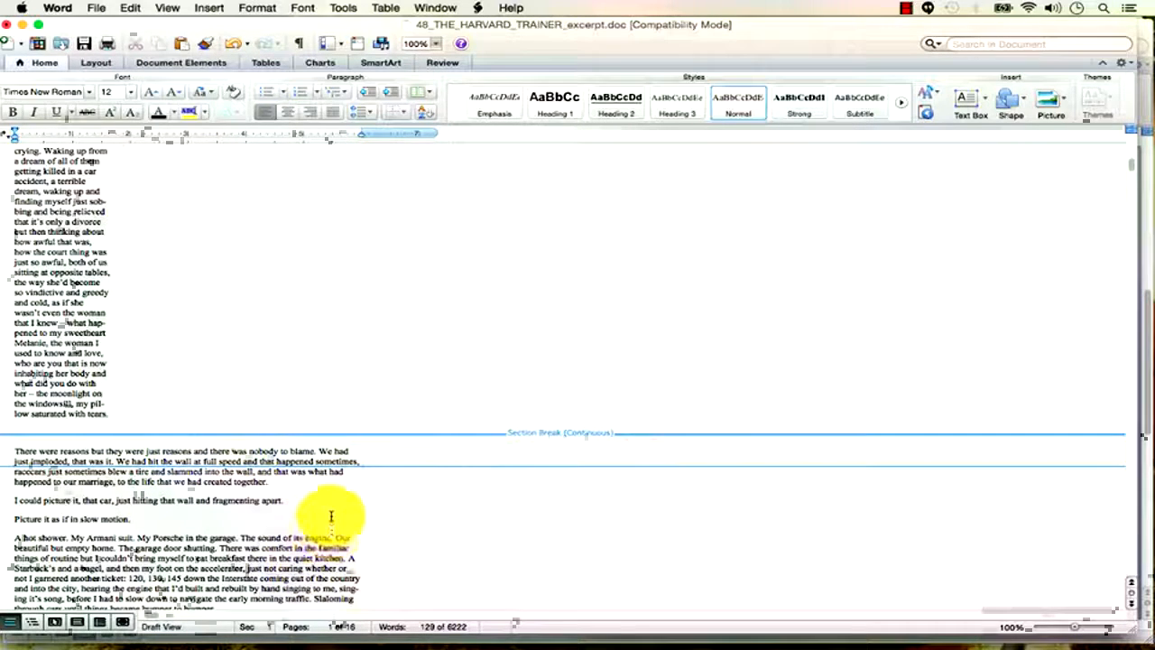
Step: Return to Print Layout view and insert a paragraph break before "There were reasons" below the columns
left_click(168, 9)
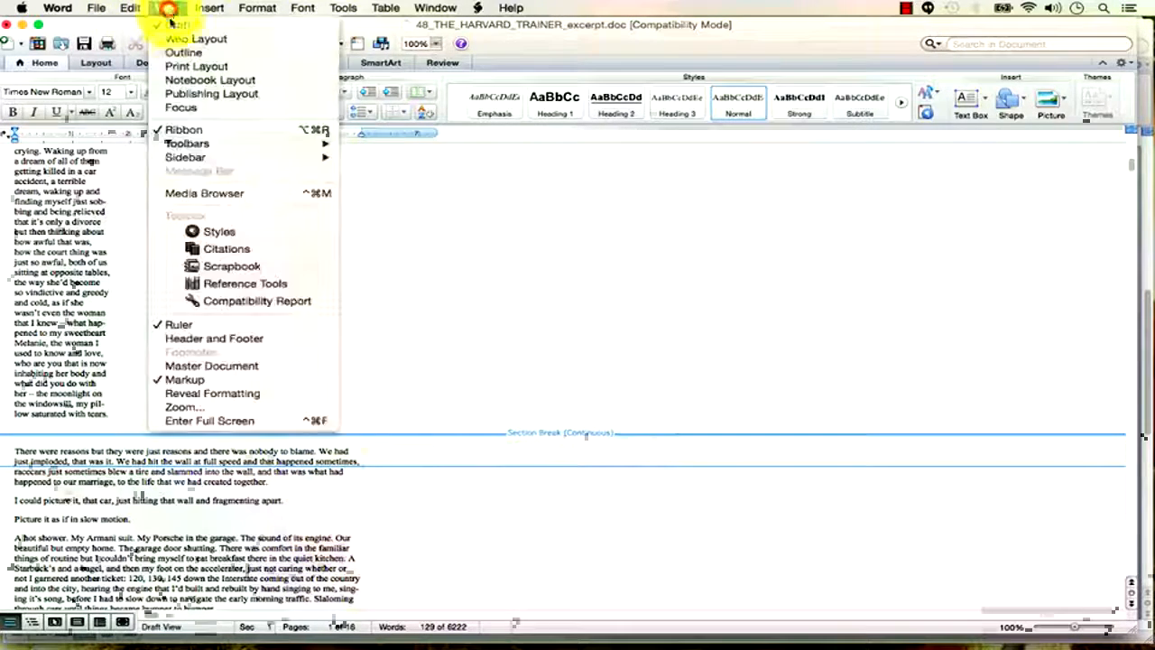
left_click(184, 68)
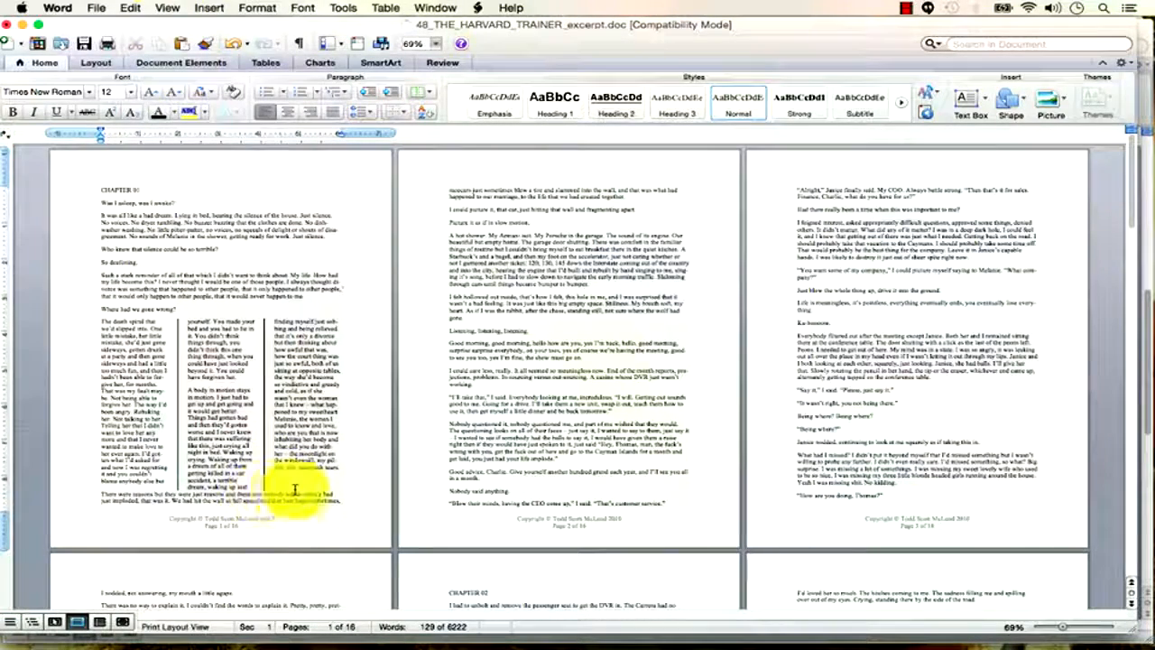
left_click(101, 492)
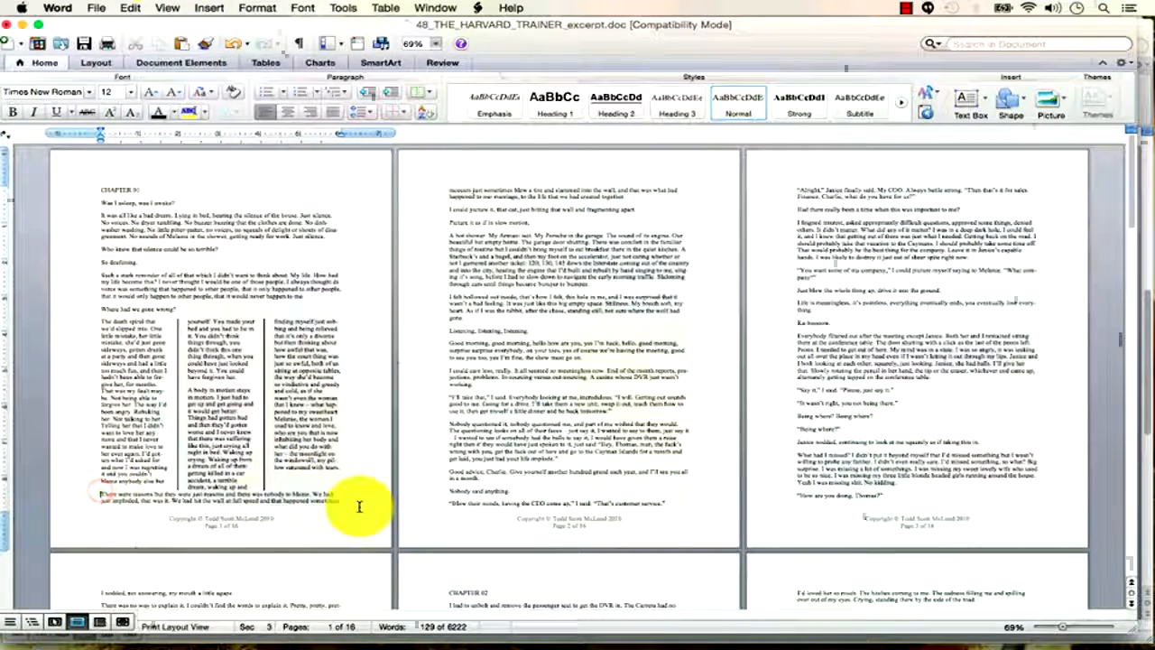
key("Return")
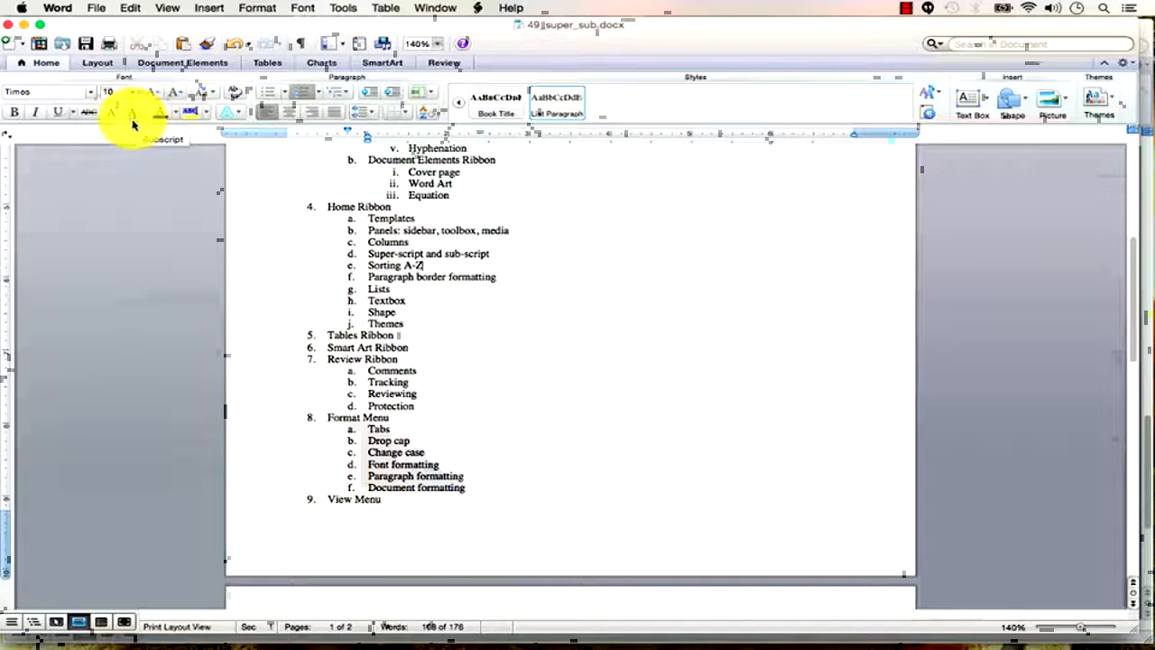
Step: Delete the "Sorting A-Z" and "Undo / redo" items at the end of the 49_super_sub.docx outline and start a new line
scroll(444, 389, "down", 5)
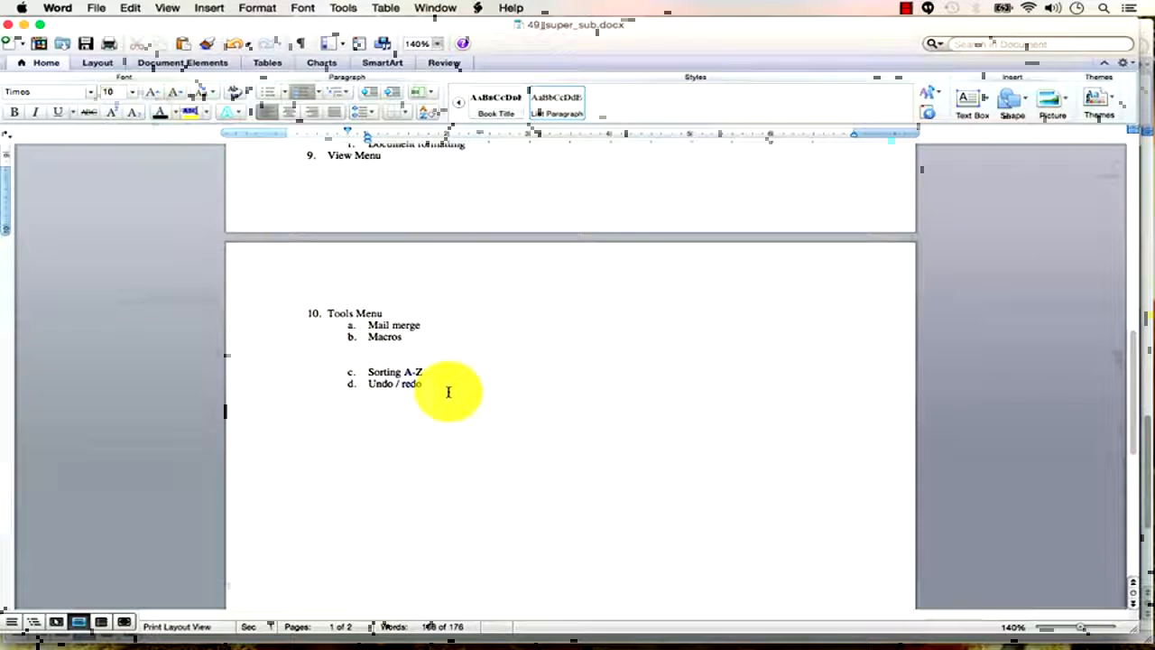
left_click_drag(449, 391, 330, 361)
key("BackSpace")
key("Return")
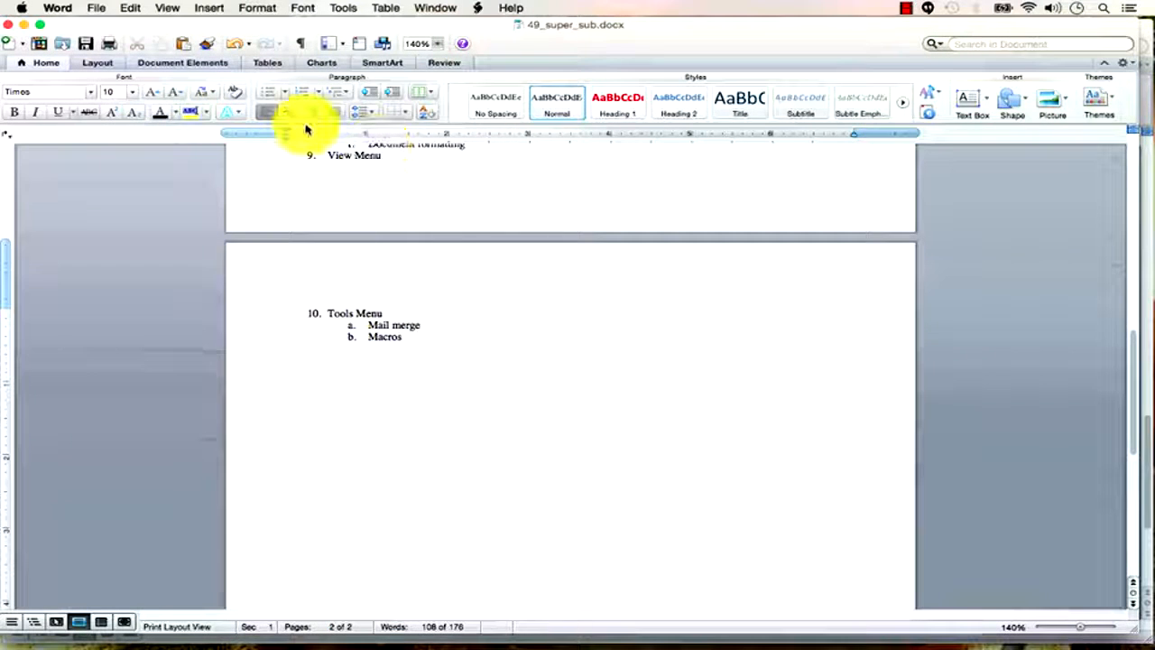
Step: Enter an X below the Tools Menu list and enlarge it to 16 pt
type("A")
key("BackSpace")
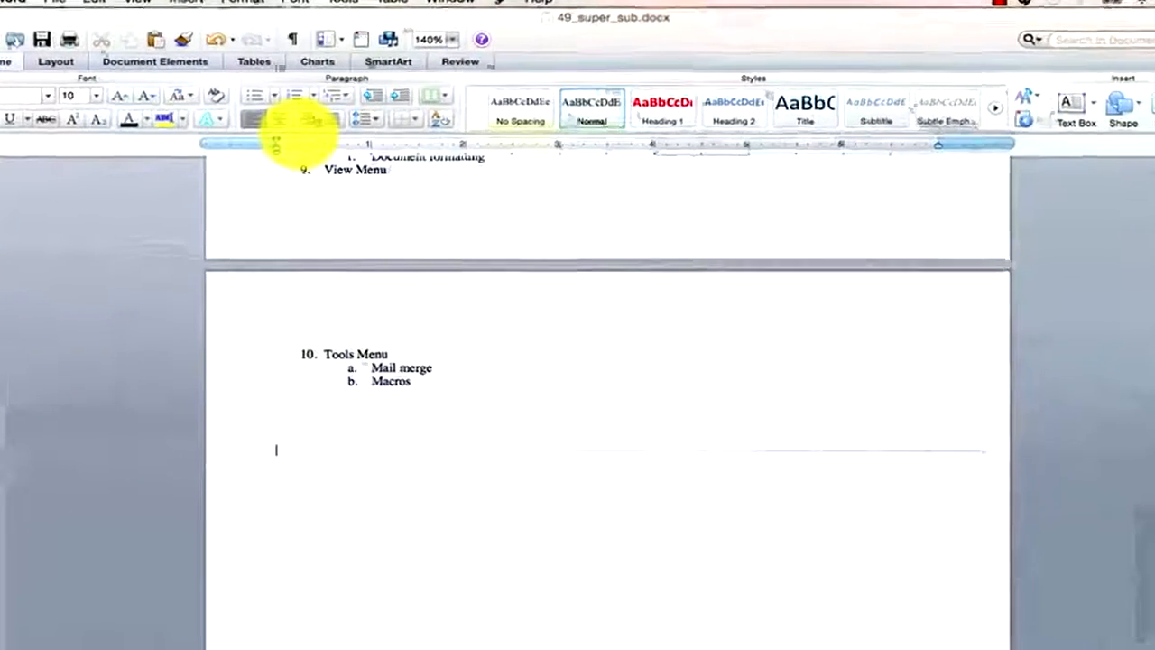
type("X")
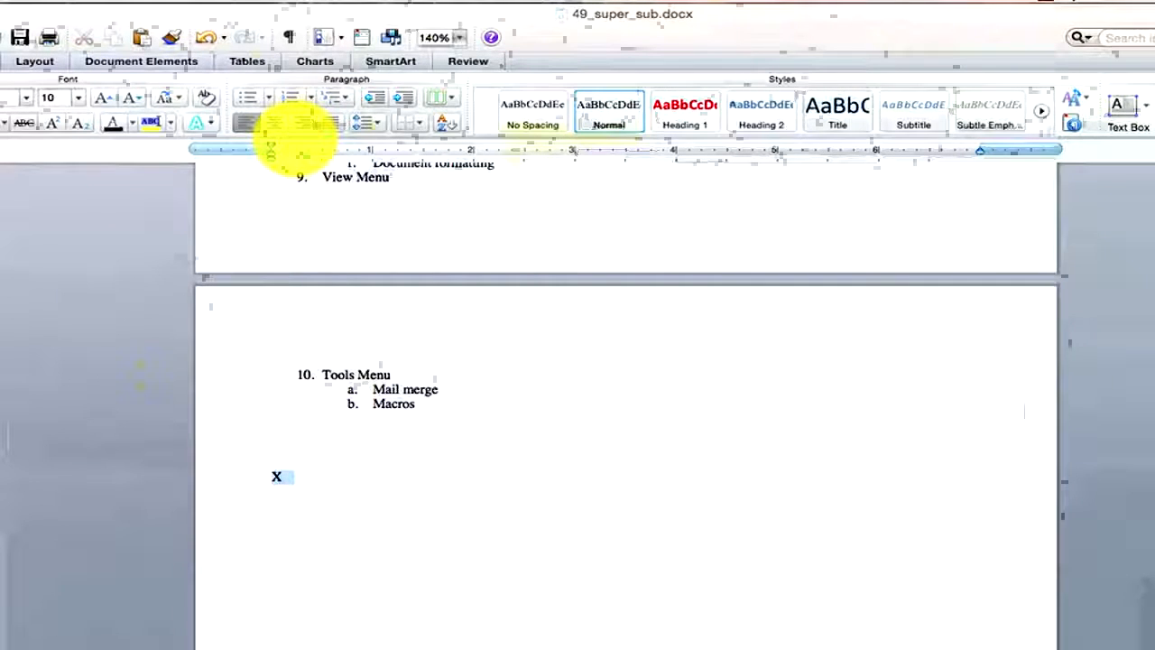
left_click(102, 99)
left_click(102, 99)
left_click(102, 99)
left_click(102, 100)
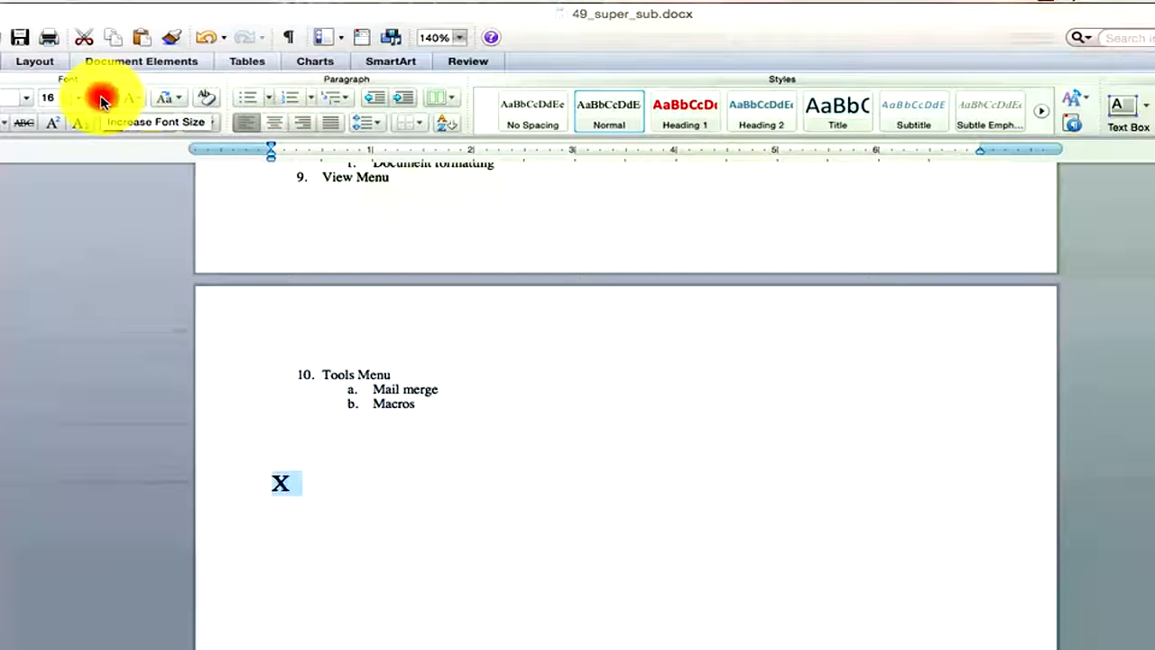
Step: Enlarge the selected X below the Tools Menu list to 100 pt
left_click(102, 99)
left_click(102, 99)
left_click(102, 99)
left_click(101, 99)
left_click(102, 100)
left_click(102, 99)
left_click(102, 99)
left_click(102, 100)
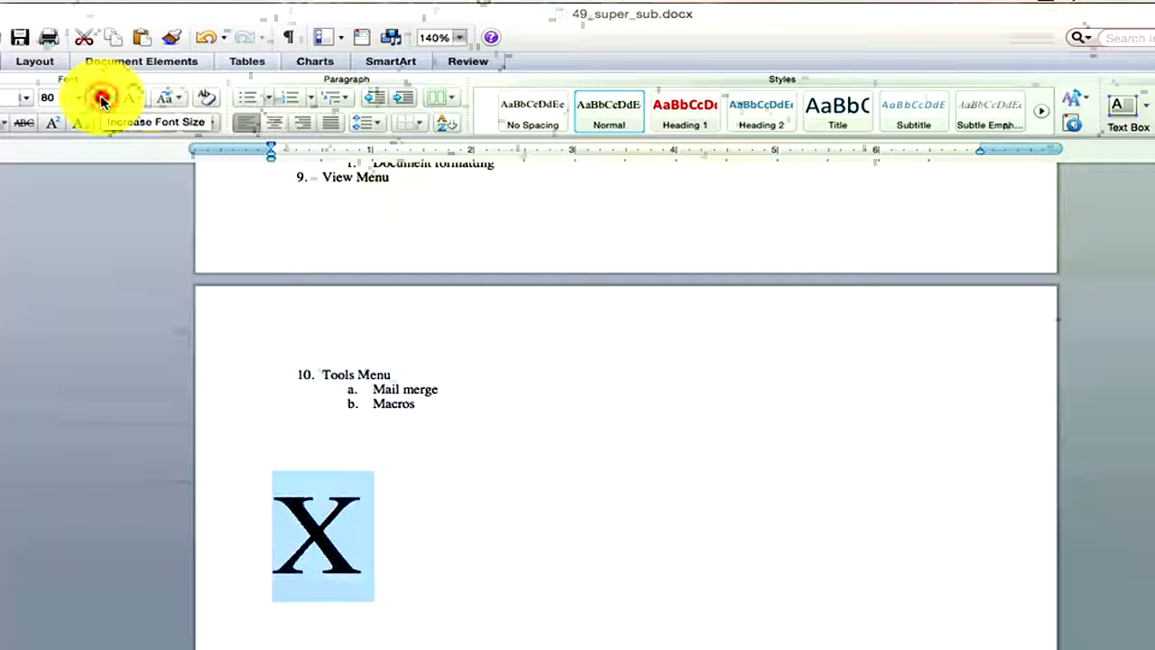
left_click(102, 99)
Step: Add "3 asdf" after the X and format only the 3 as superscript
left_click(354, 540)
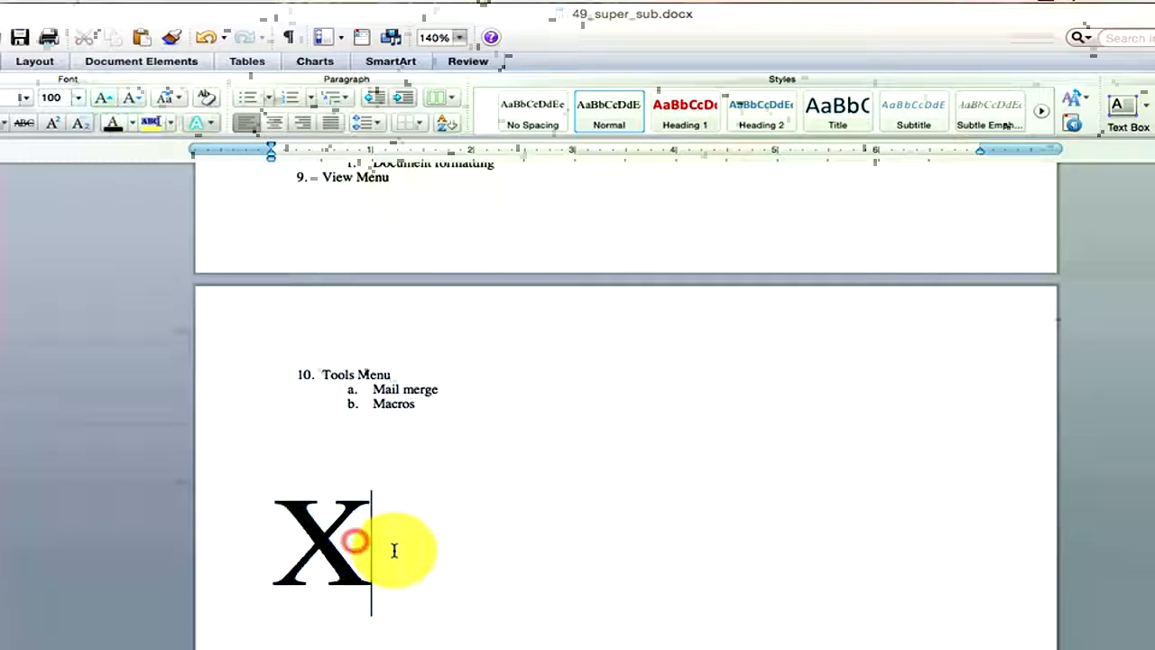
type("3")
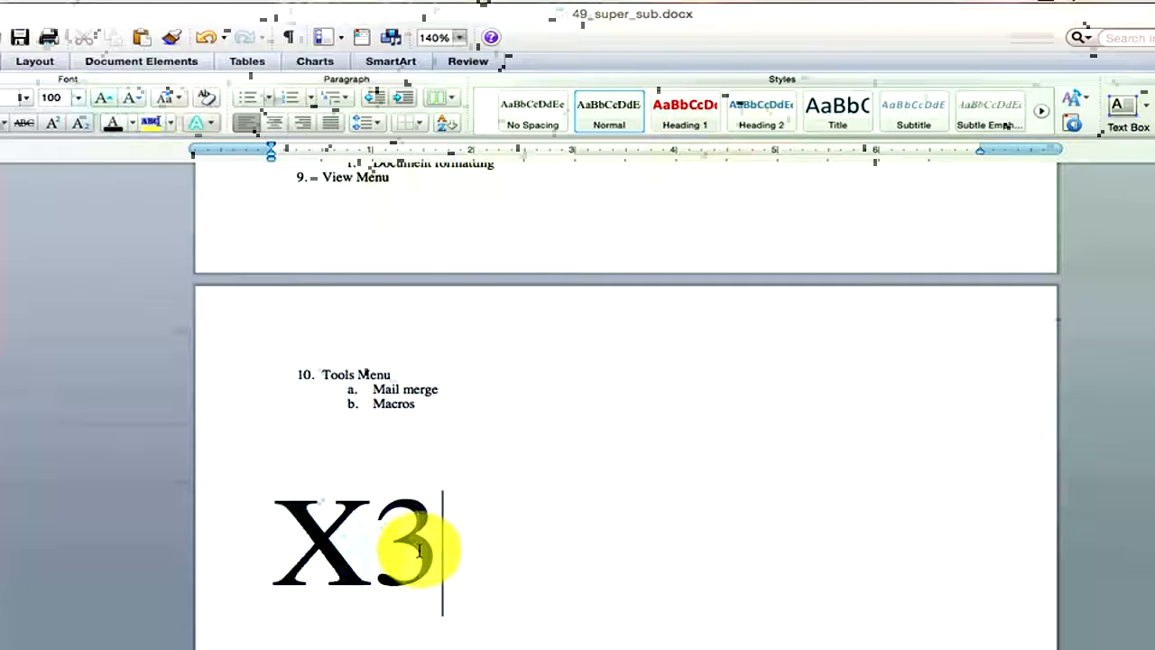
left_click_drag(439, 548, 400, 547)
left_click(456, 555)
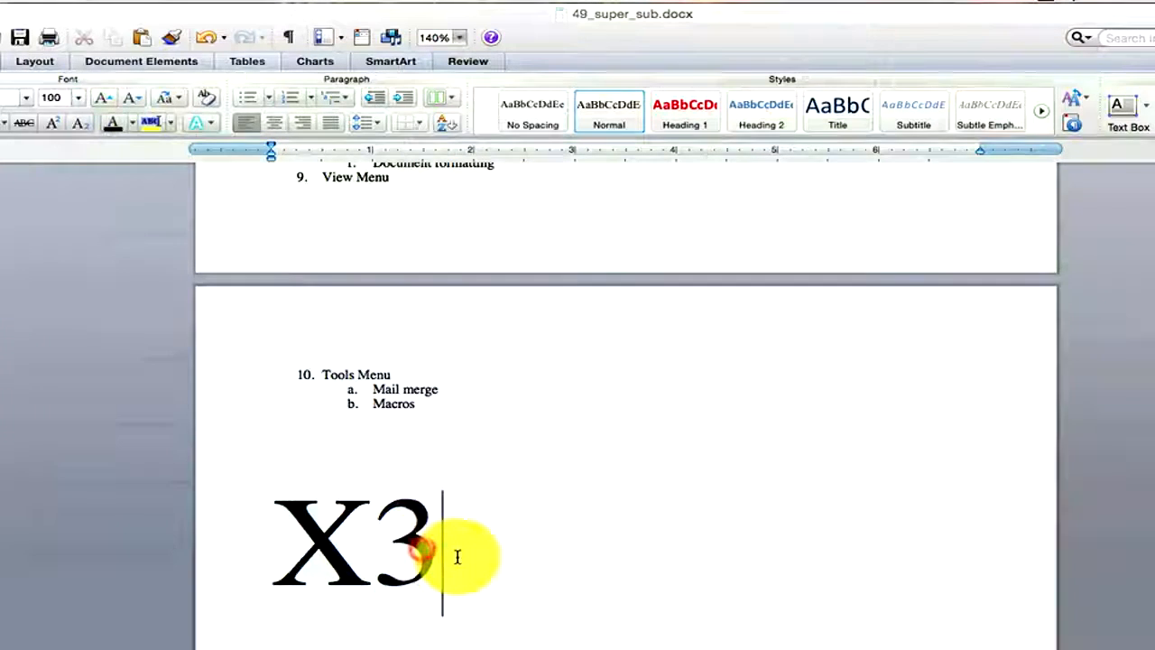
type("asdf")
left_click_drag(443, 550, 402, 561)
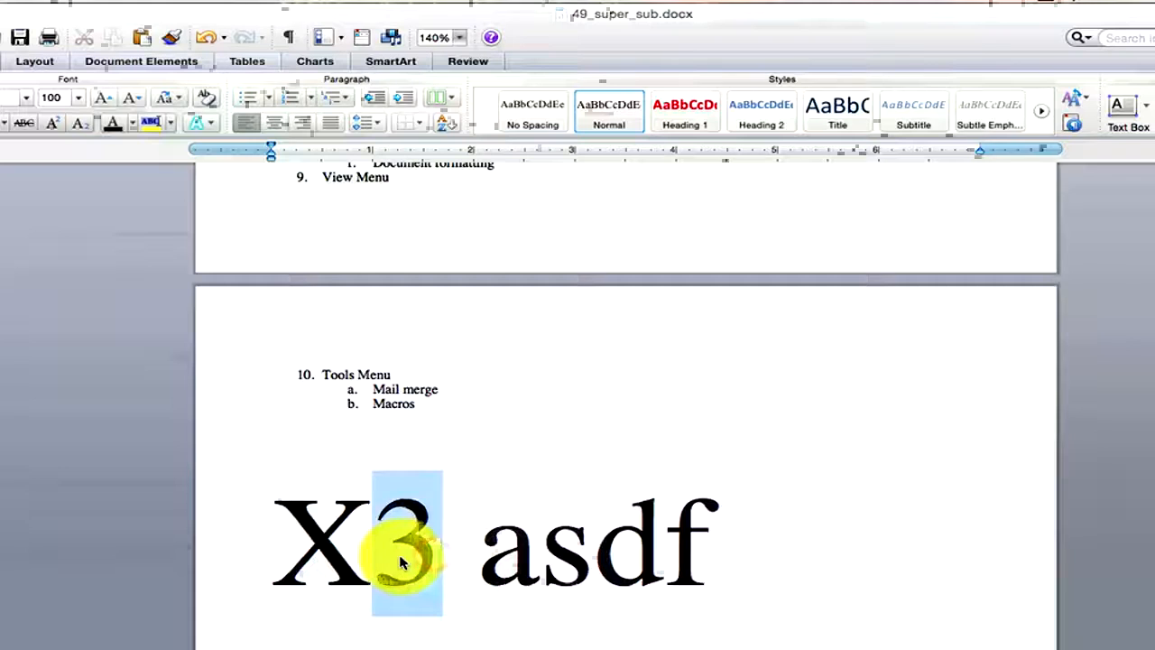
left_click(52, 124)
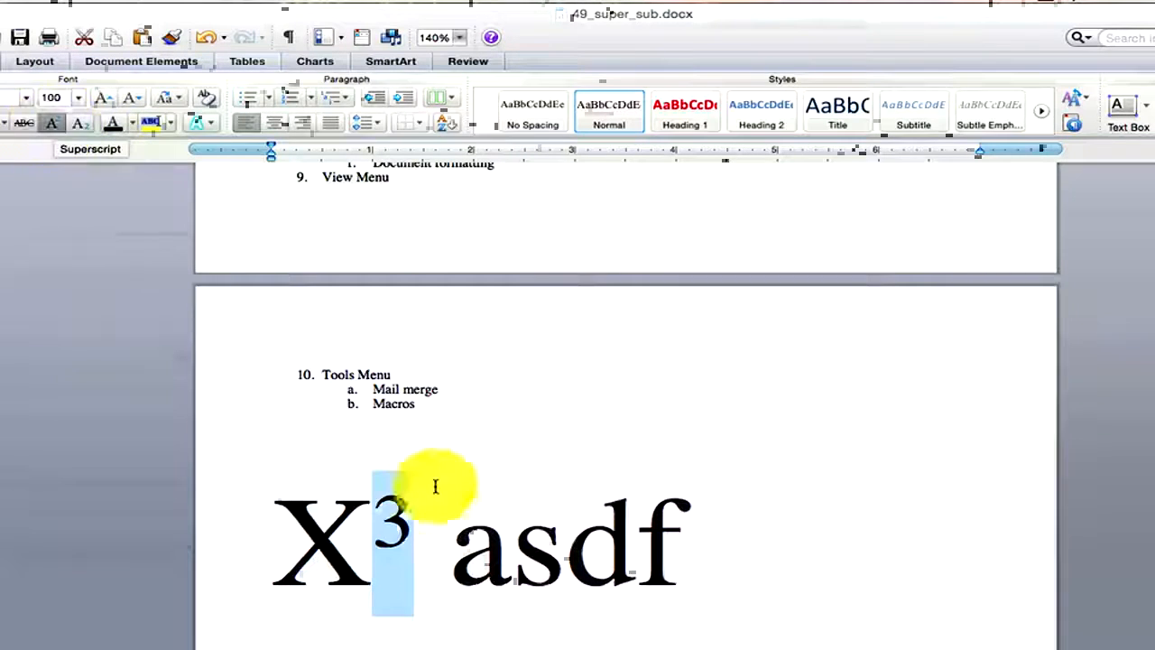
left_click(475, 551)
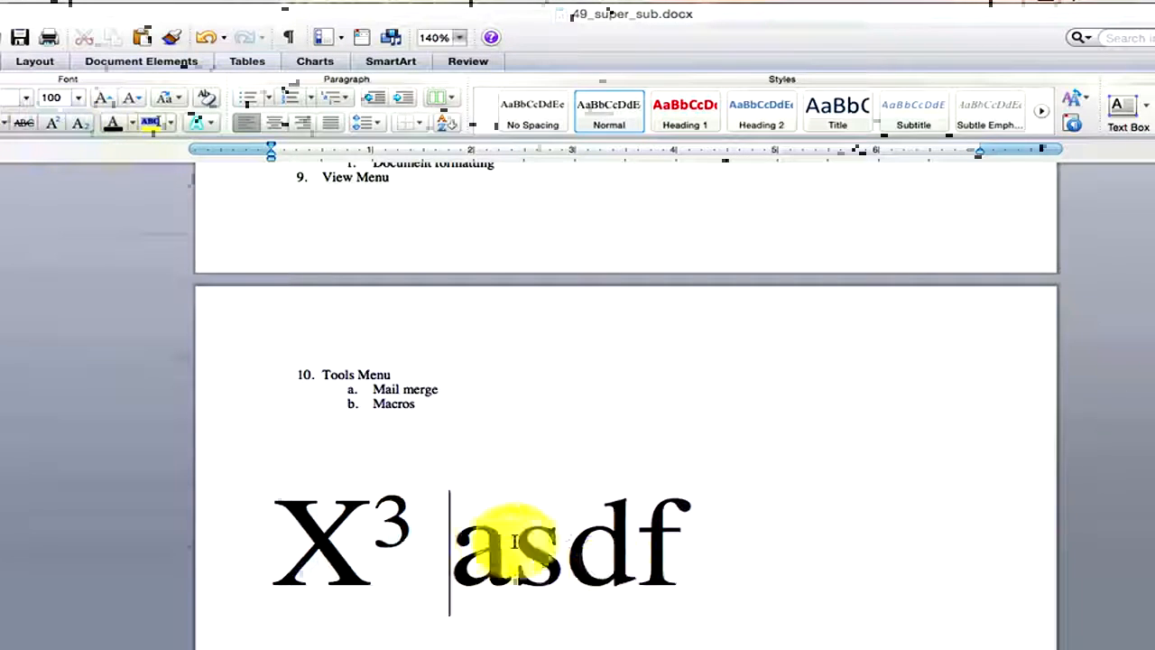
Step: Add "Y2" after asdf at the end of the large text line
left_click(702, 556)
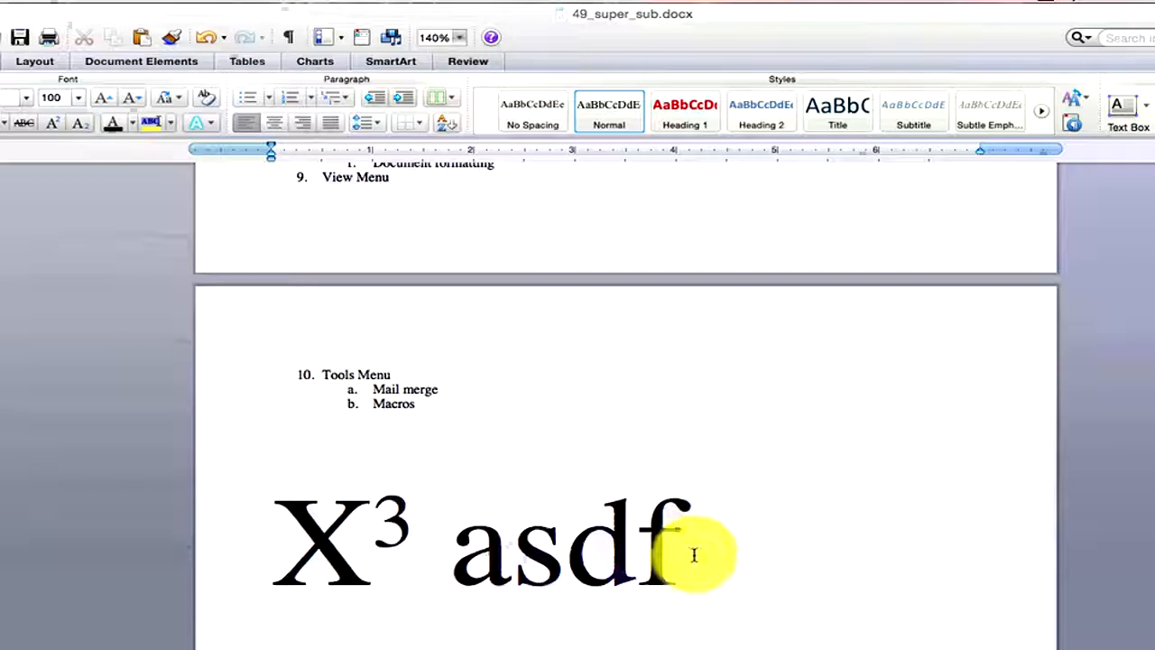
type("Y")
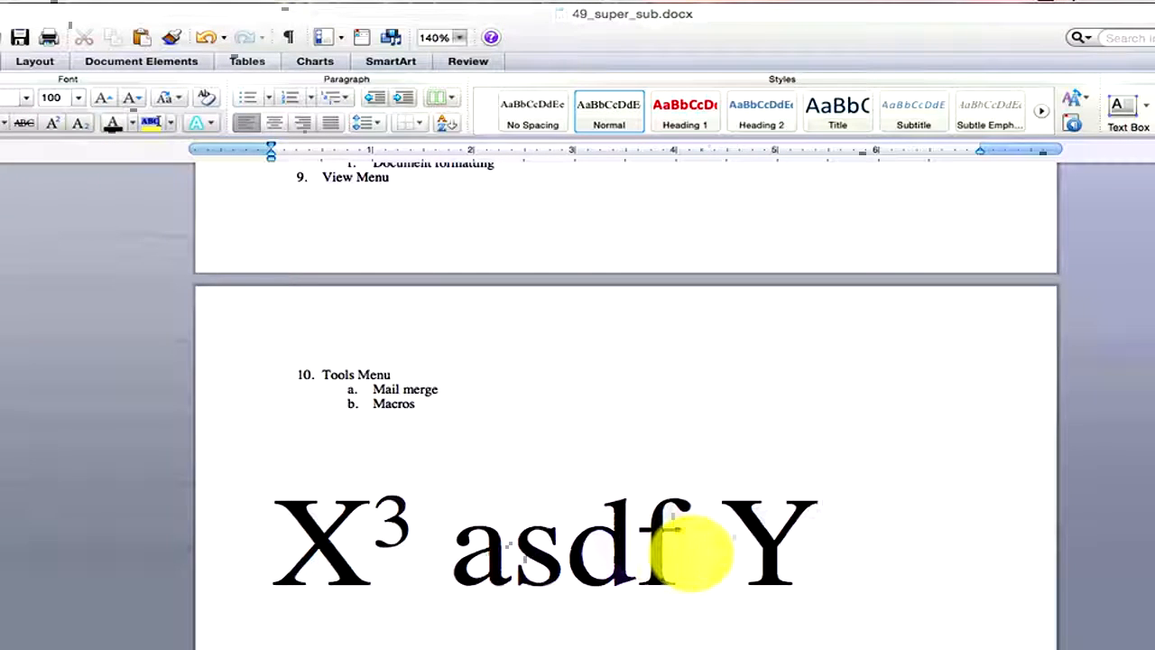
type("2")
left_click_drag(889, 555, 863, 556)
left_click(894, 547)
key("Return")
type("asdf")
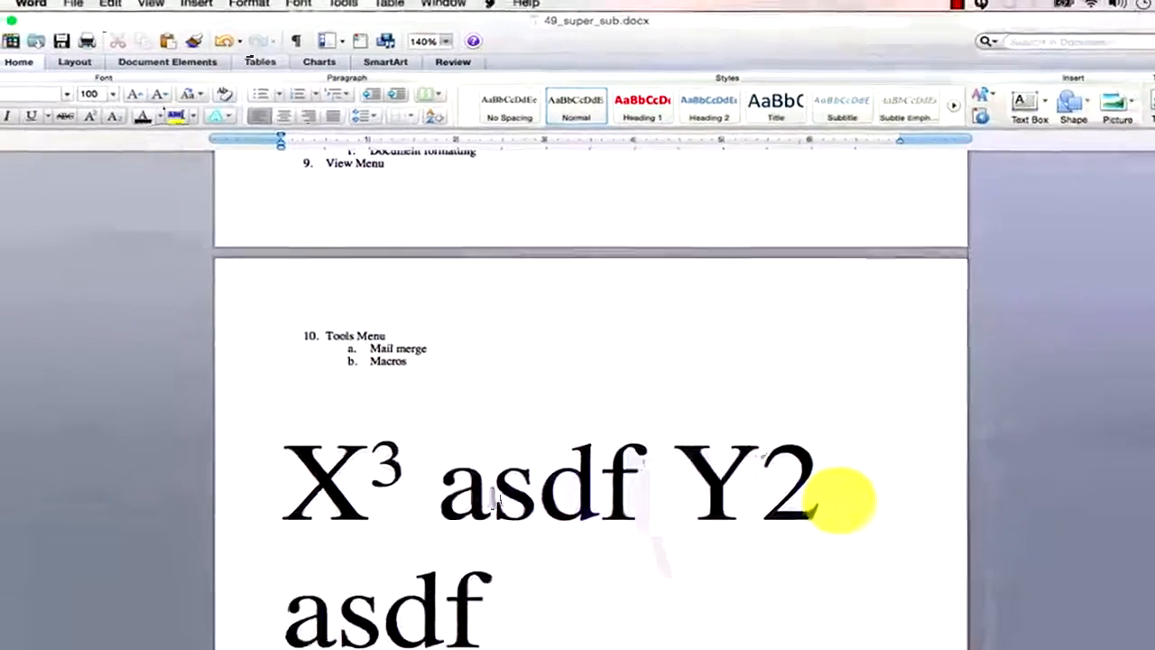
key("BackSpace")
key("BackSpace")
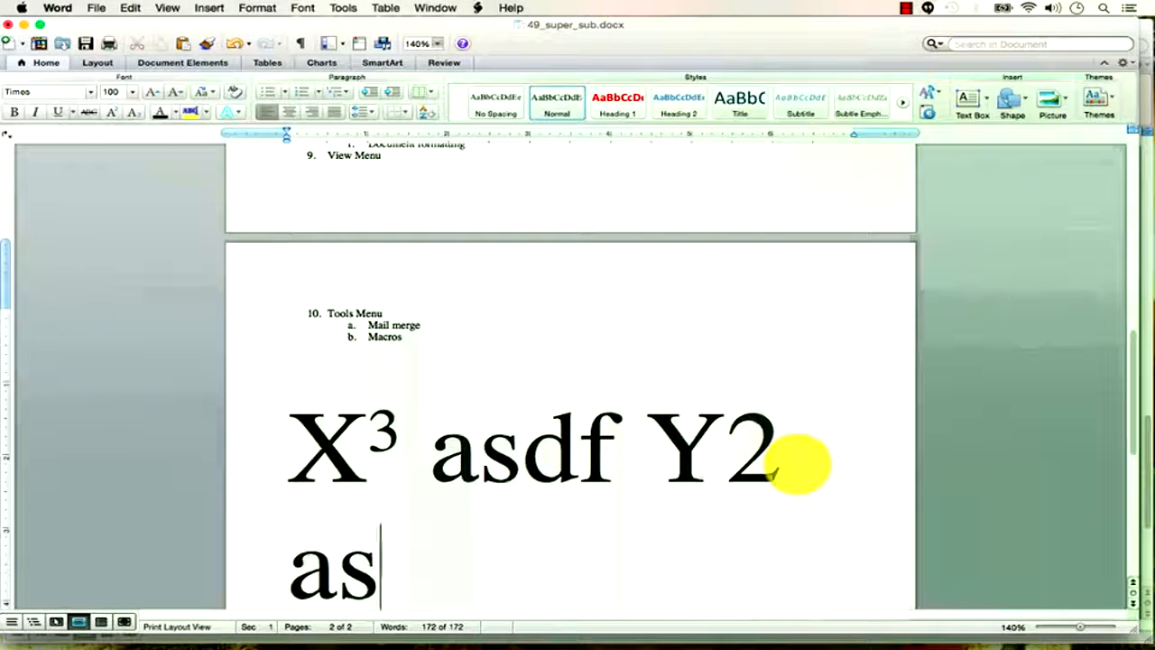
key("BackSpace")
key("BackSpace")
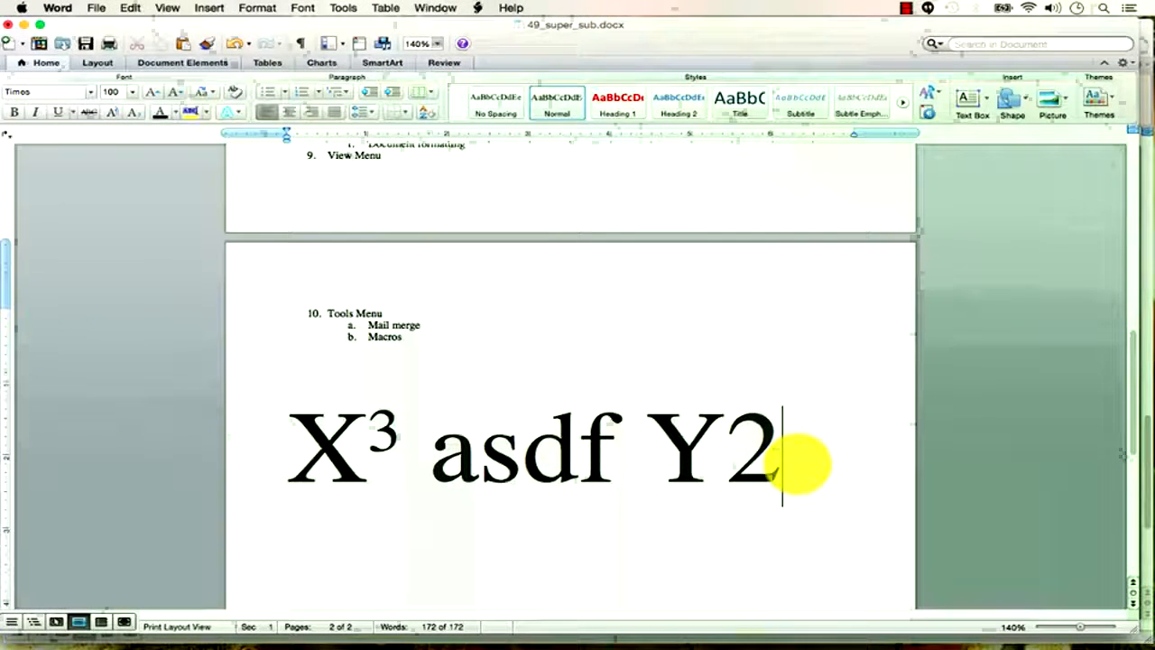
Step: Reduce the whole "X3 asdf Y2" line to 72 pt
left_click_drag(815, 443, 265, 454)
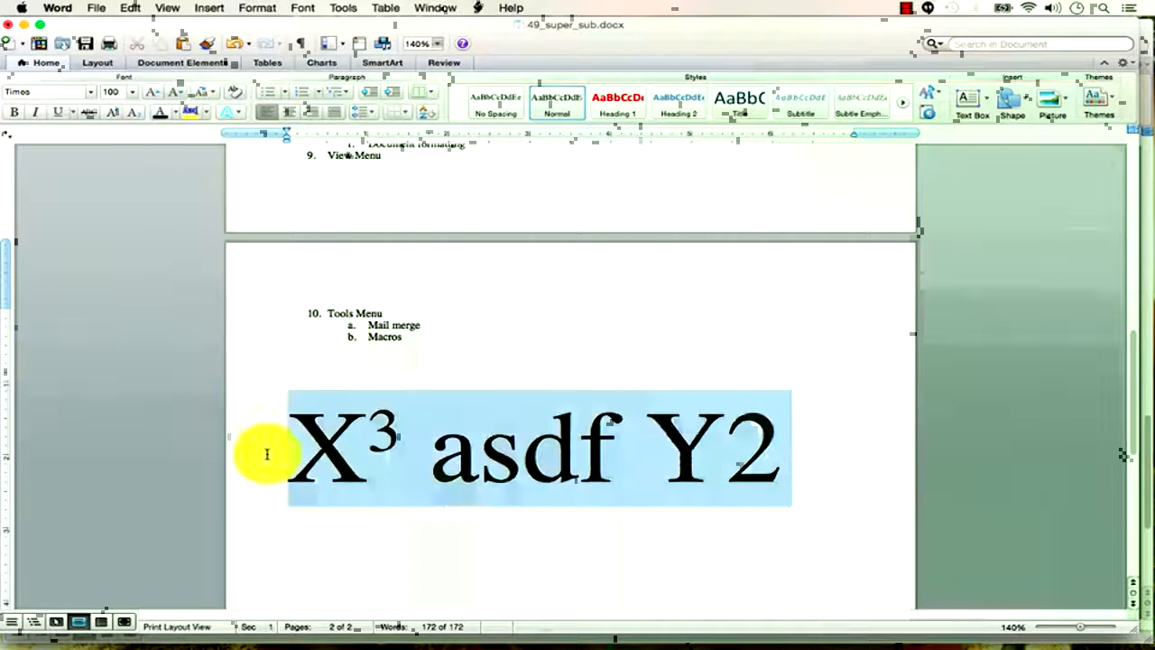
left_click(174, 94)
left_click(174, 93)
left_click(173, 93)
Step: Try formatting the 2 after the Y as subscript while nothing follows it
left_click(636, 442)
left_click_drag(639, 442, 605, 442)
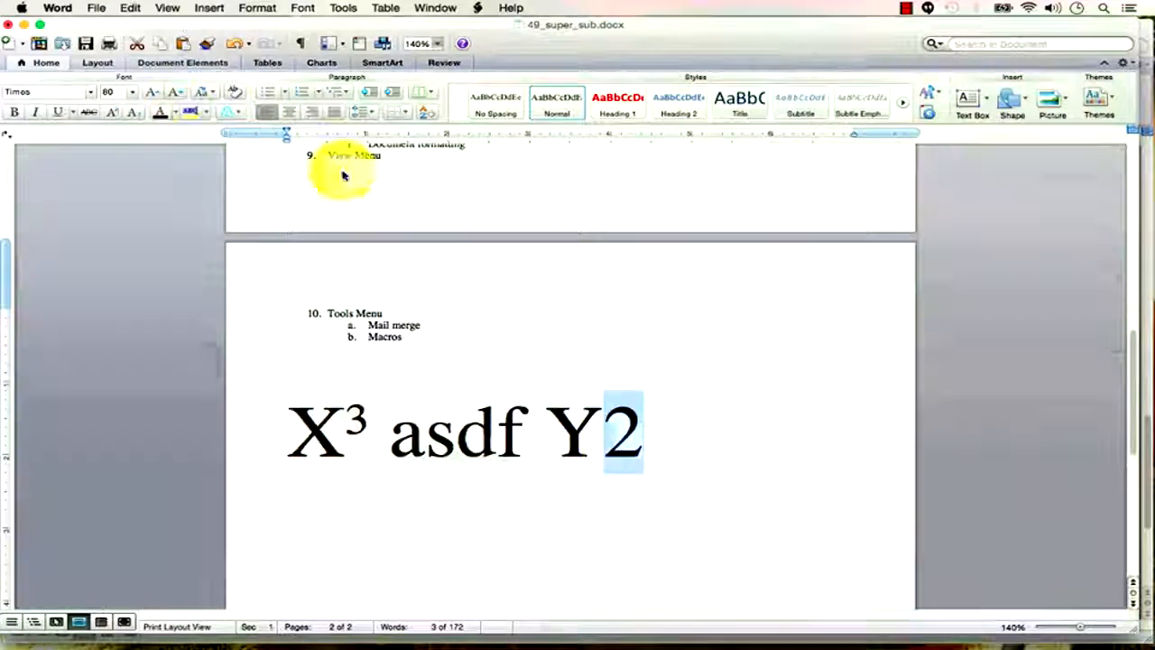
left_click(138, 113)
left_click(438, 220)
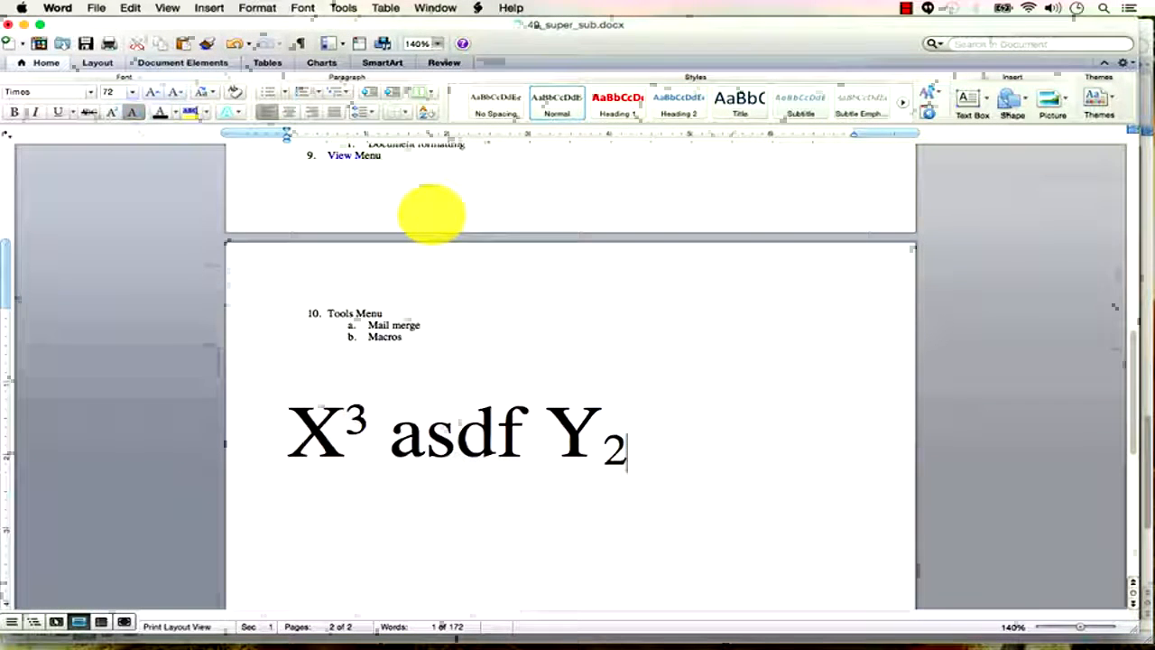
Step: Type "asdfasdf" and a second line "asdf" after the subscripted 2, and undo both the typing and the subscript
type("asdfasdf")
key("Return")
type("asdf")
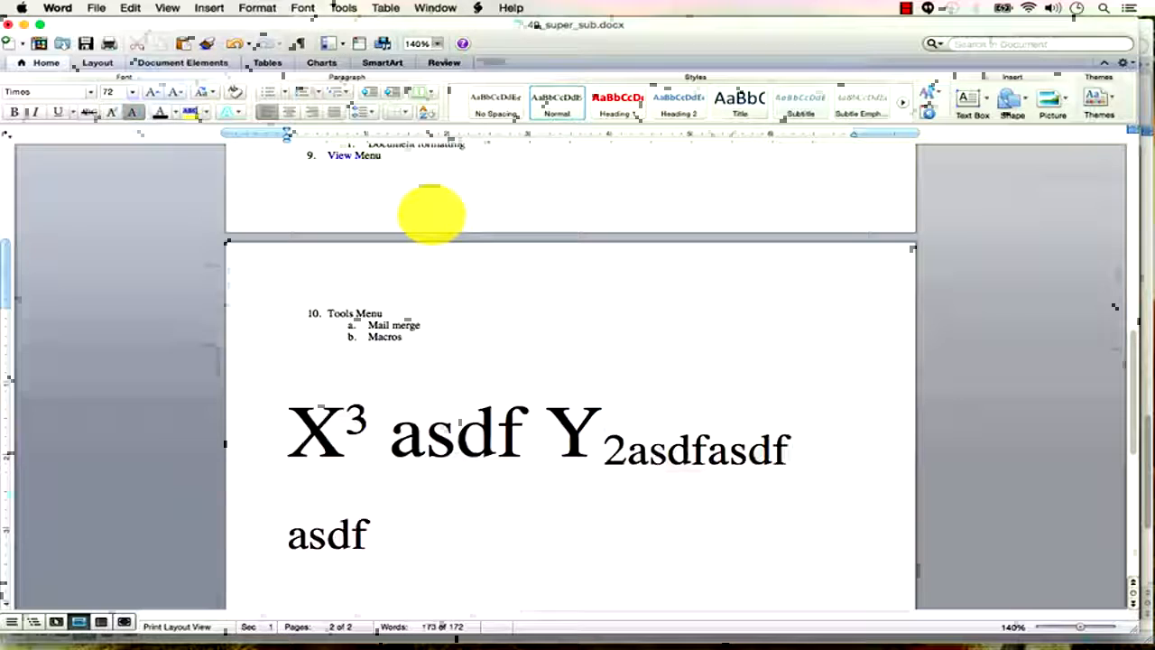
key("super+z")
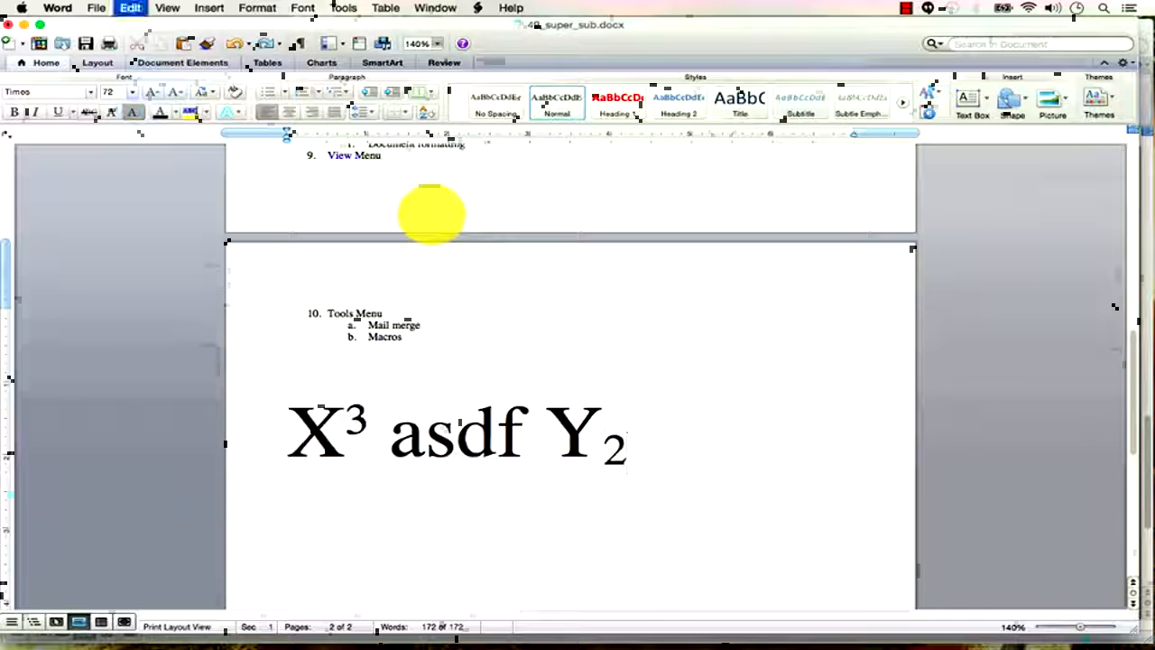
key("super+z")
Step: Add "as" separated by a space after Y2 and format only the 2 as subscript
left_click(675, 430)
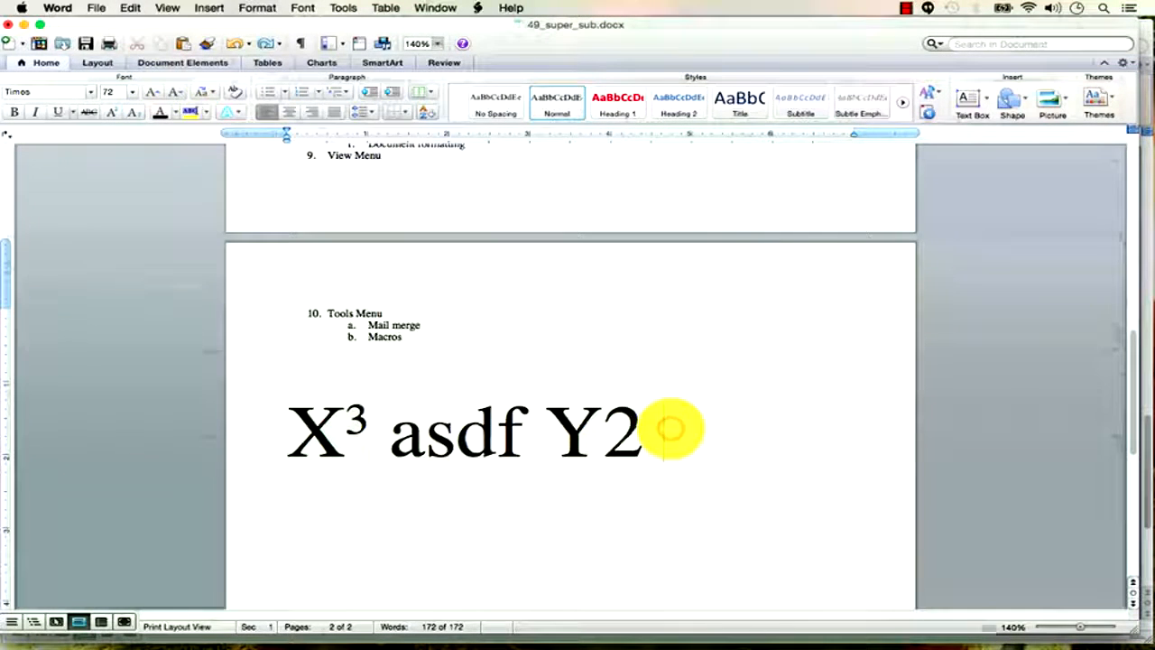
left_click(637, 440)
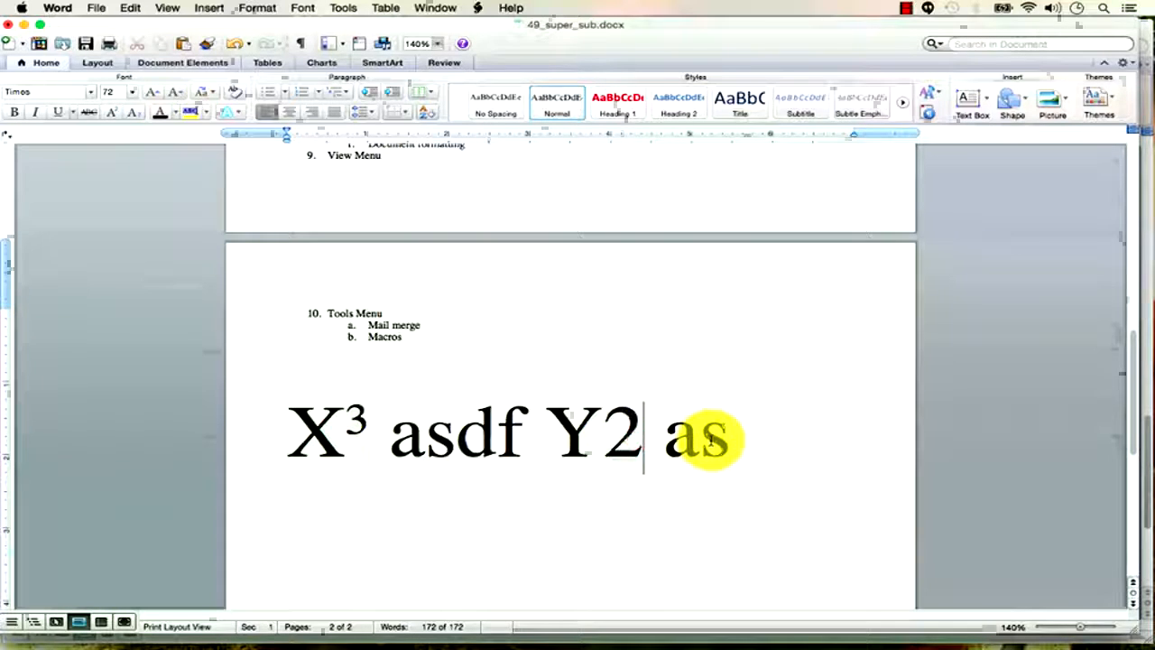
key("shift+Left")
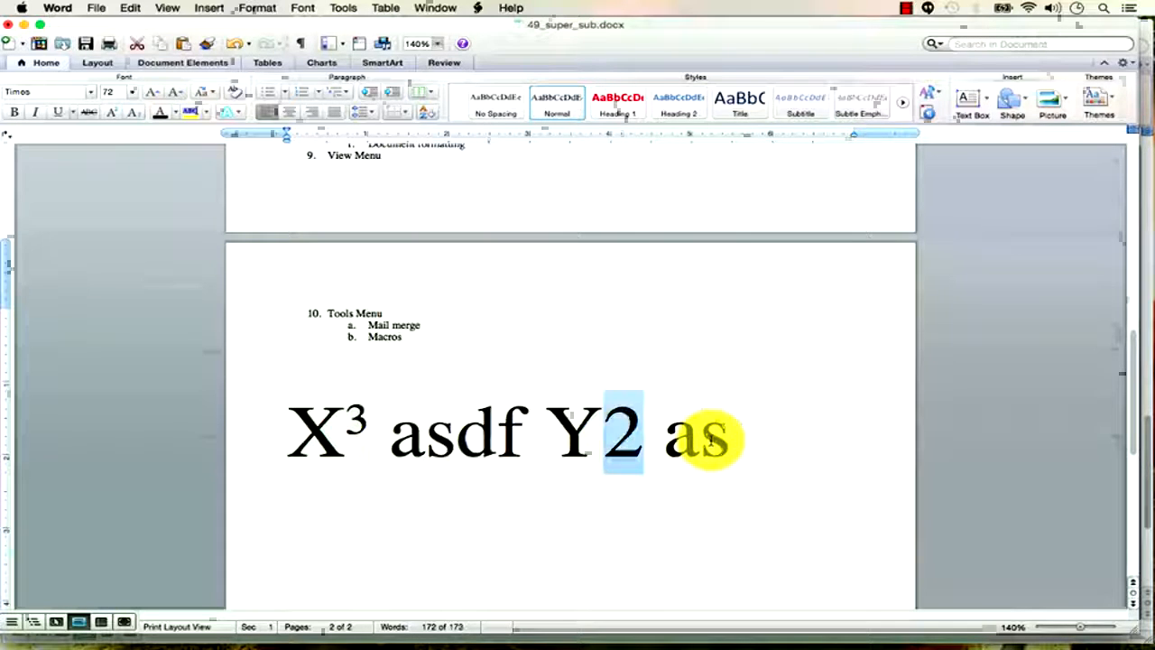
left_click(136, 115)
Step: Continue the normal text following the subscripted 2 with "asdfasdf" and trim most of it away again
left_click(685, 447)
key("BackSpace")
type("asdfasdf")
key("BackSpace")
key("BackSpace")
key("BackSpace")
key("BackSpace")
key("BackSpace")
key("BackSpace")
key("BackSpace")
type("s")
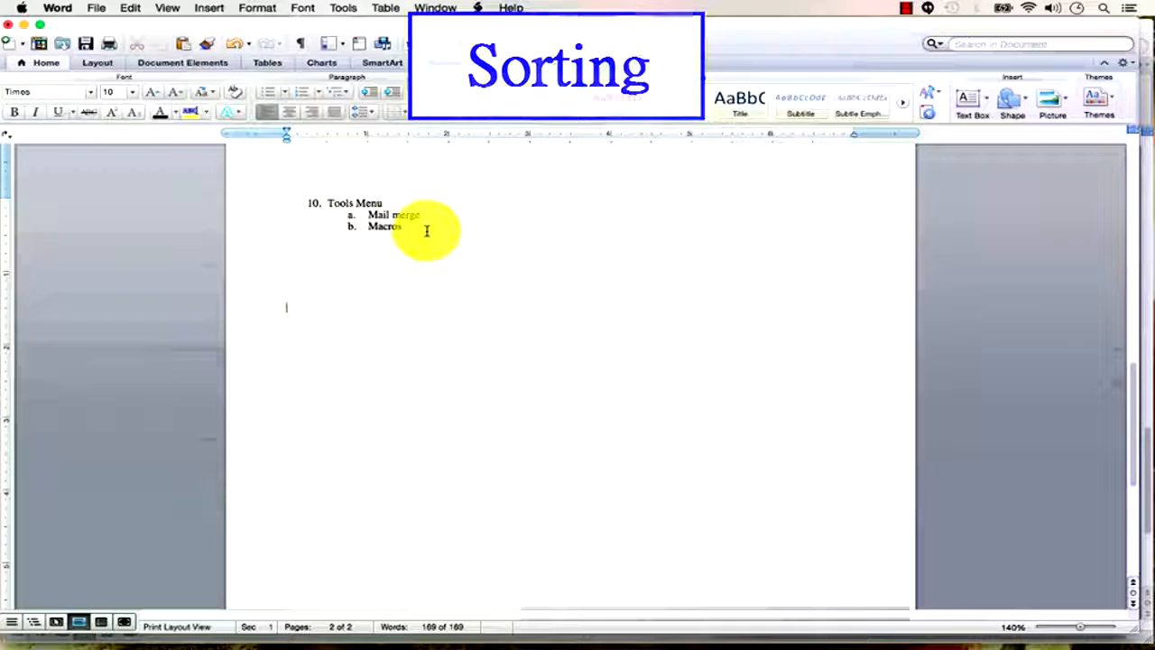
Step: Copy the entire outline in 50_sorting.docx and add a "=========" separator line below it
left_click_drag(425, 232, 284, 24)
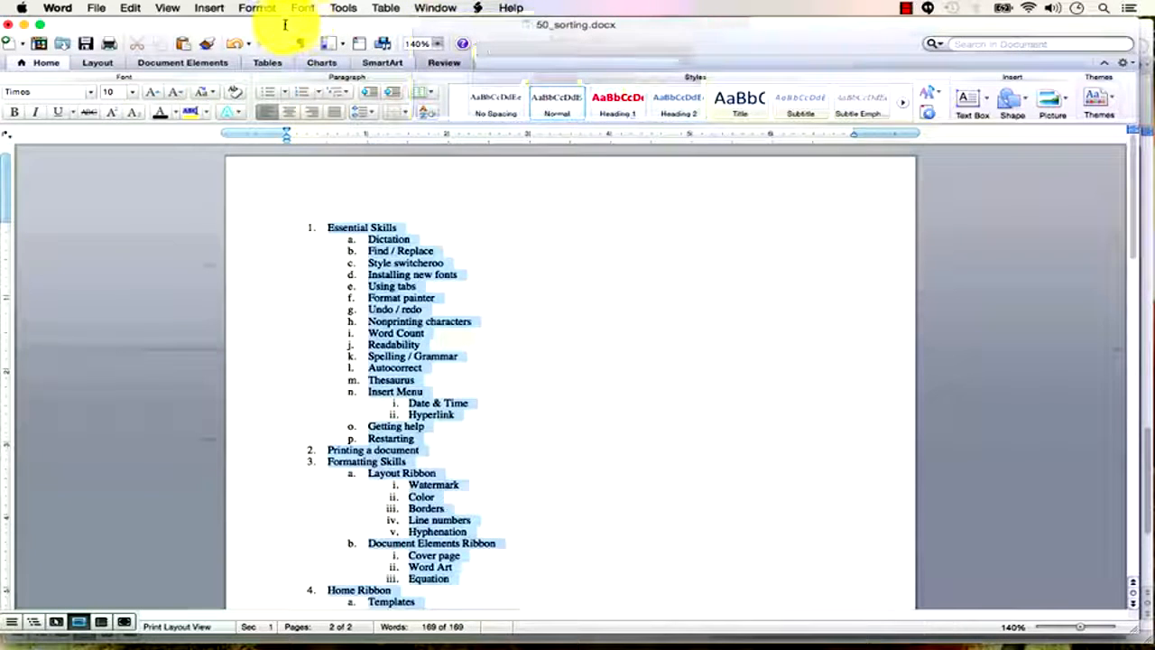
scroll(497, 369, "down", 20)
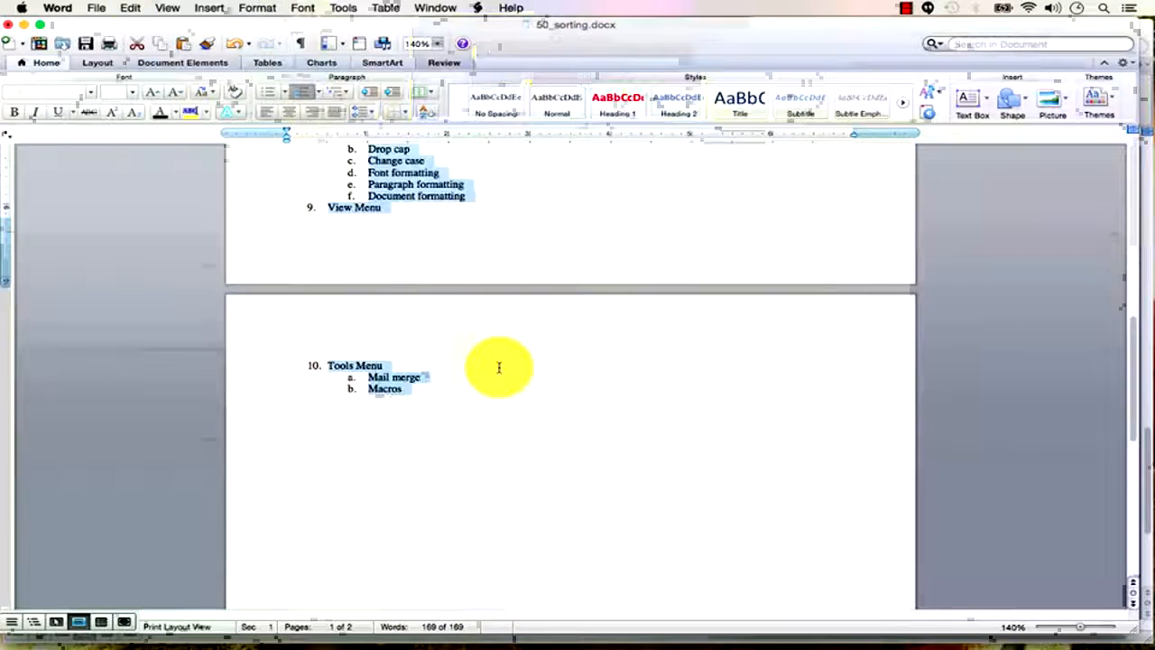
left_click(420, 259)
key("Return")
key("Return")
type("=========")
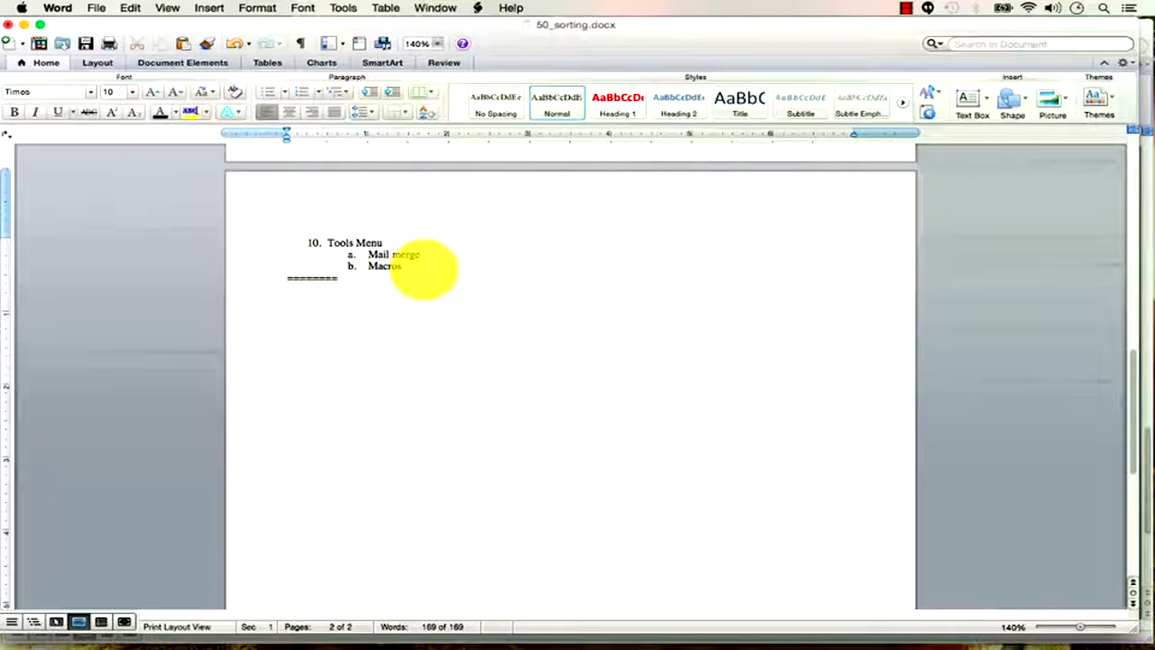
key("Return")
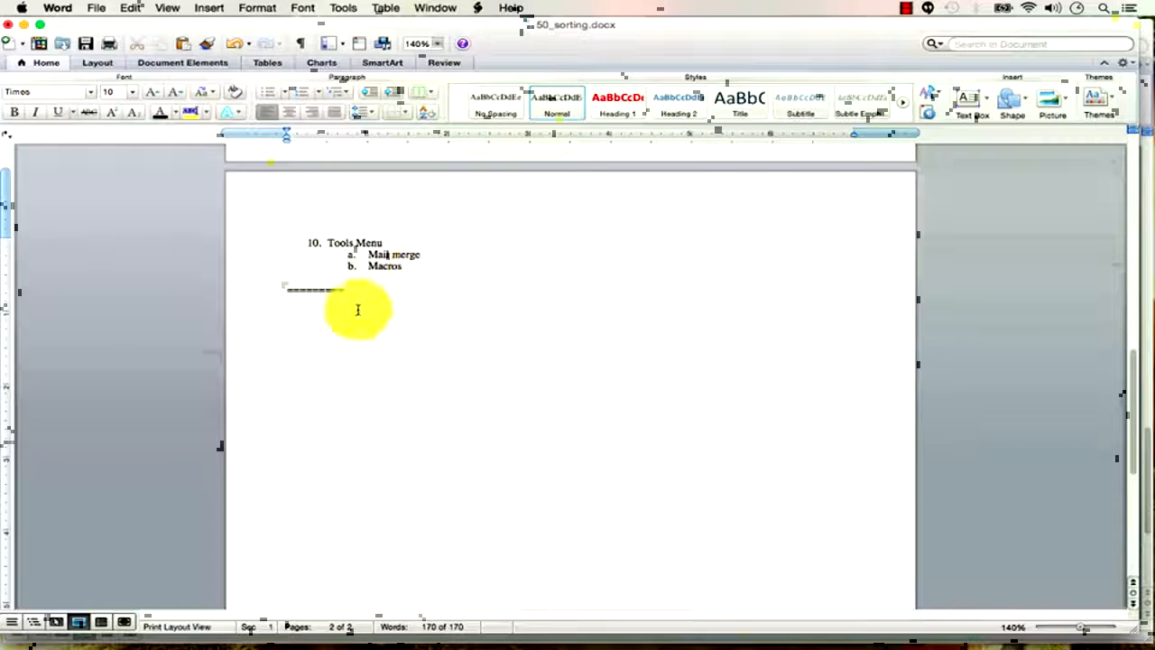
Step: Paste the copied outline below the separator as Unformatted Text using Paste Special
left_click(130, 8)
left_click(153, 120)
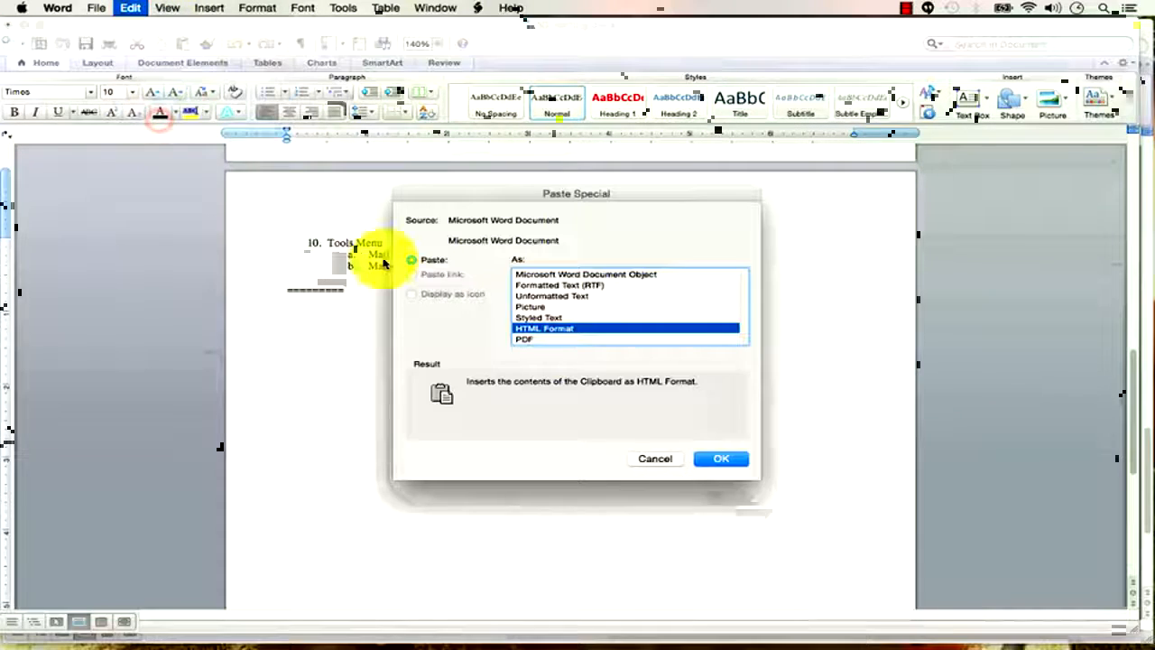
left_click(557, 296)
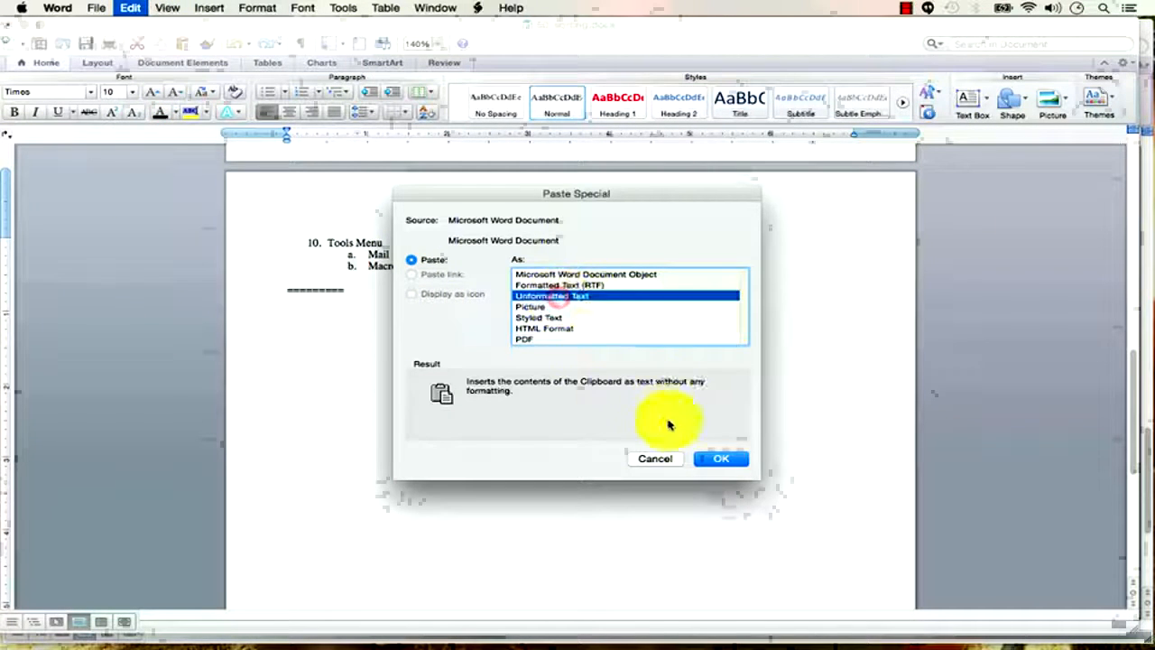
left_click(721, 459)
scroll(416, 529, "up", 5)
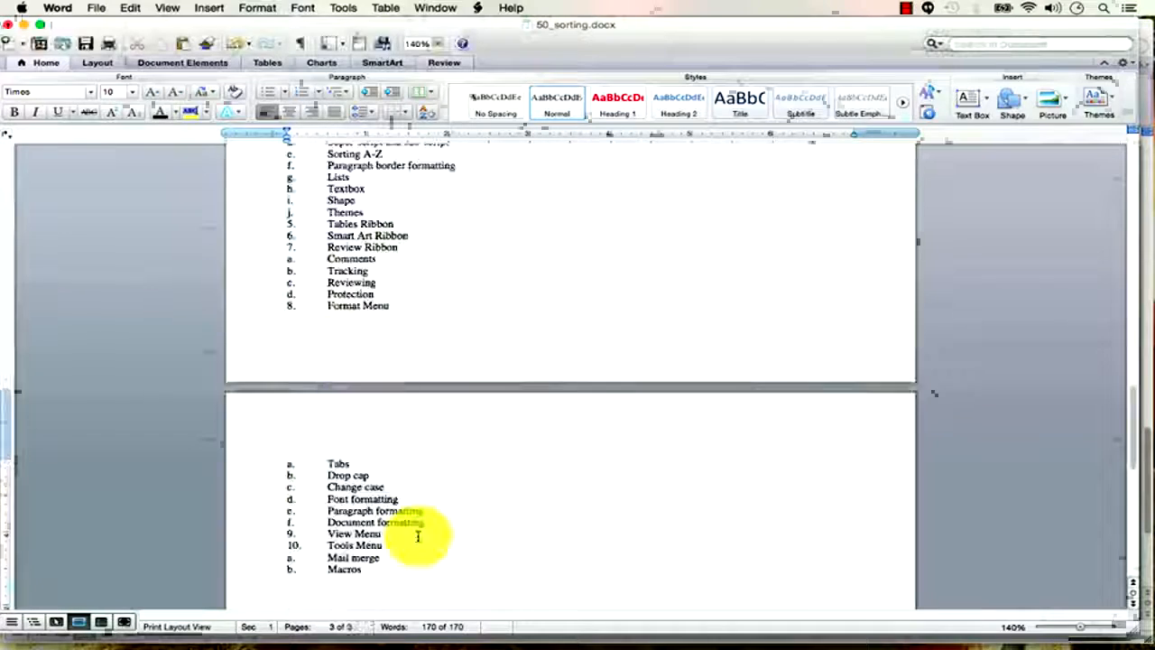
Step: Select the pasted outline and strip its numbers and letters so the items have no list markers
scroll(416, 530, "down", 2)
left_click_drag(381, 473, 275, 516)
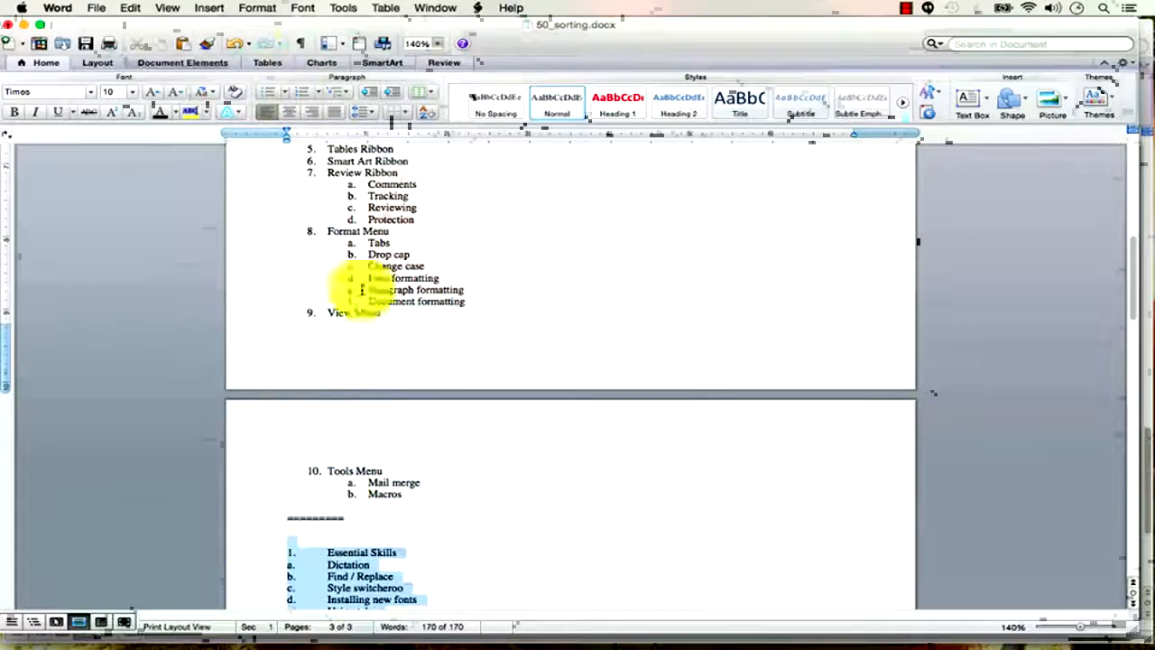
left_click(268, 93)
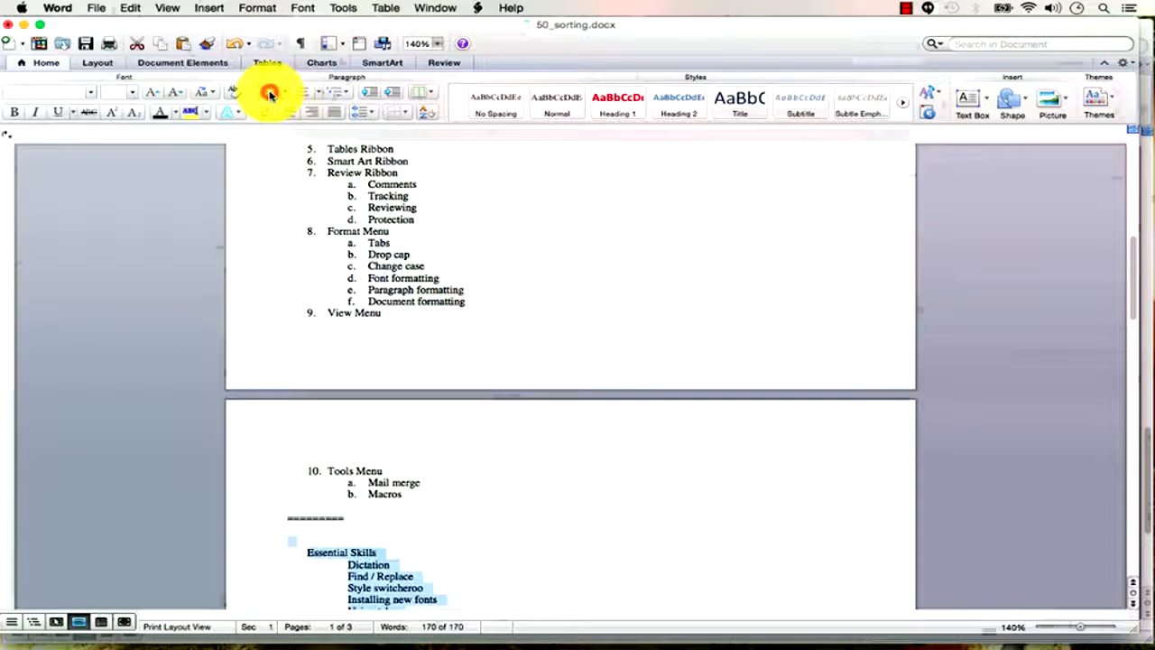
left_click(300, 93)
left_click(301, 94)
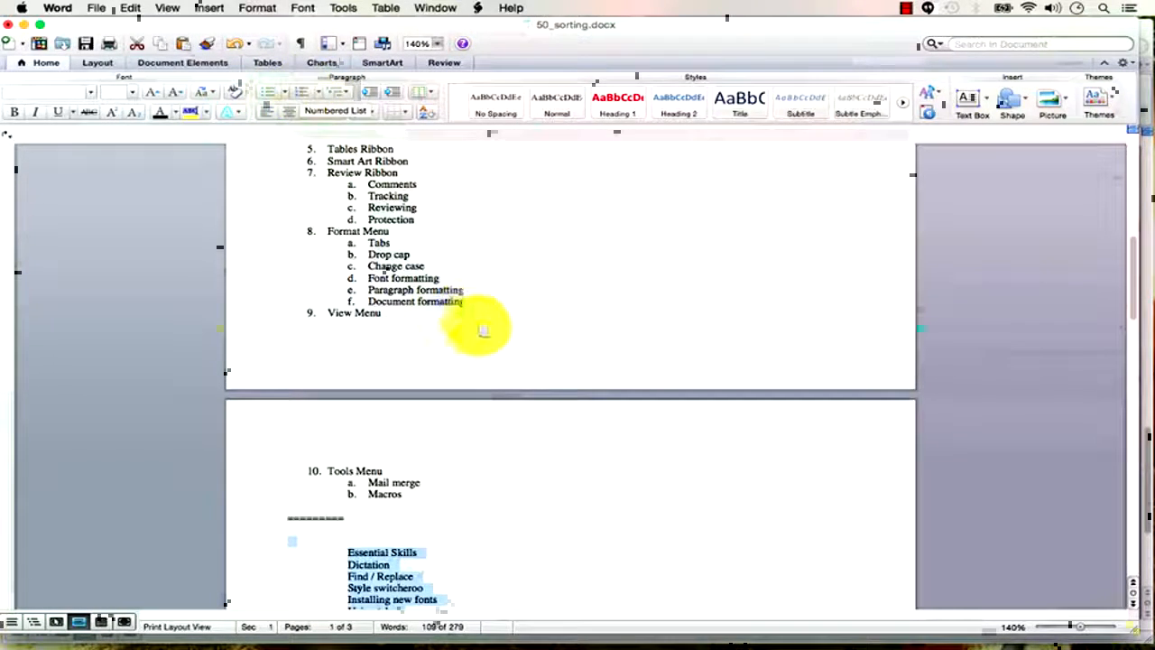
Step: Show the nonprinting characters and move the indent of all the pasted items to the page's left margin
scroll(474, 327, "down", 6)
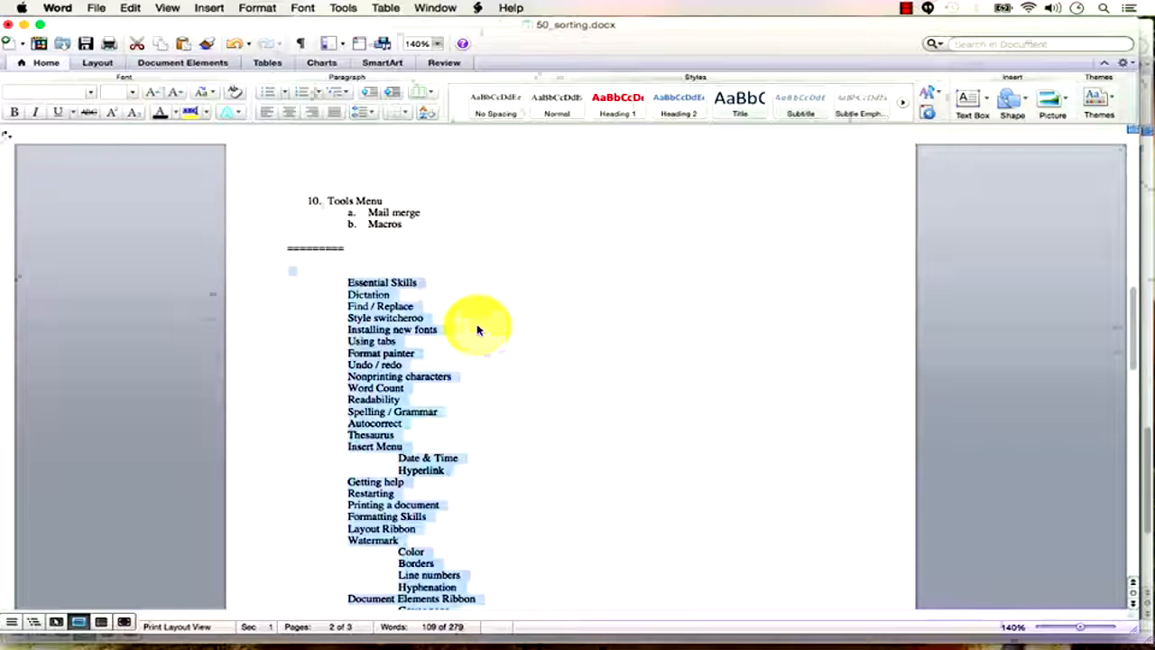
scroll(434, 330, "up", 1)
scroll(435, 331, "down", 10)
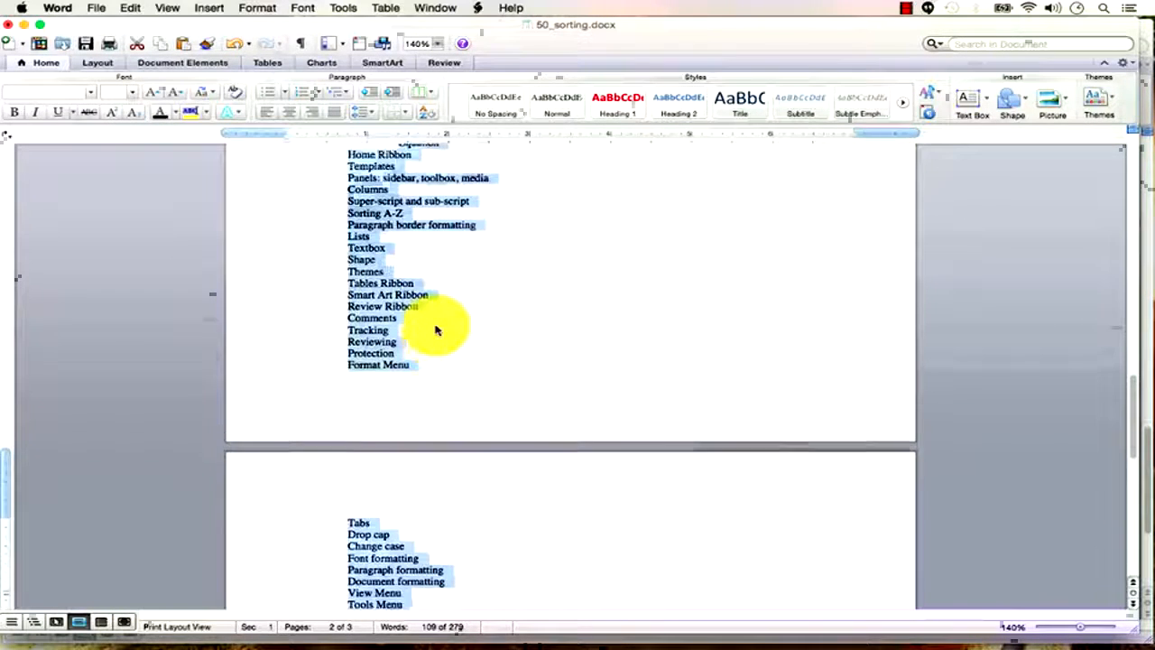
scroll(435, 330, "up", 15)
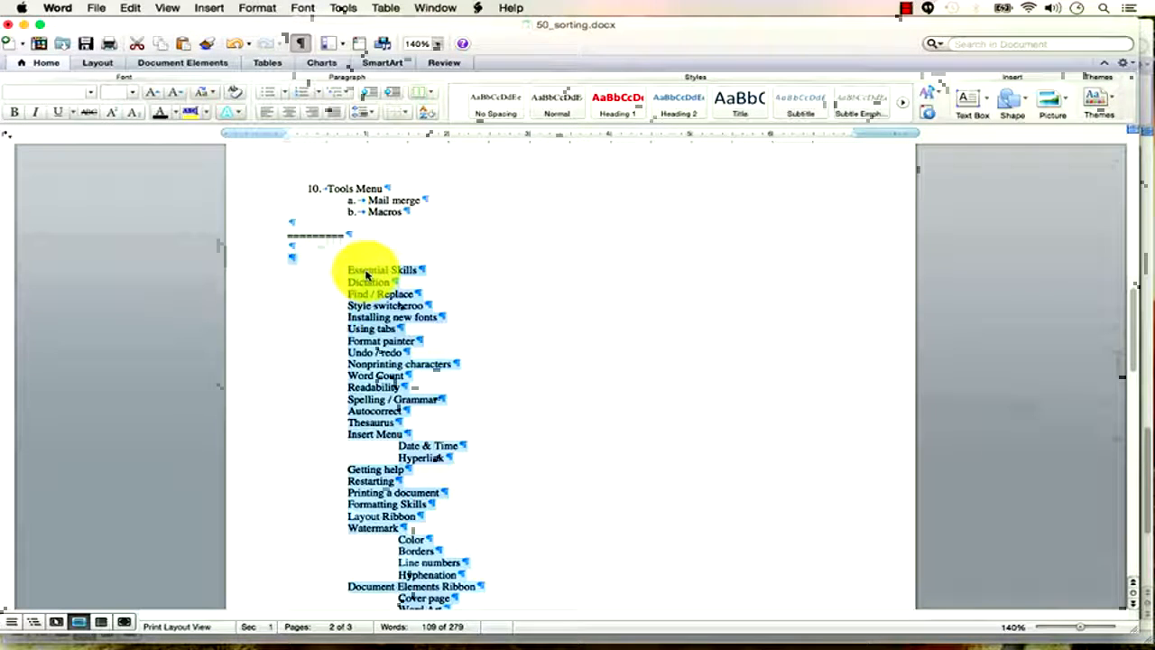
mouse_move(287, 142)
left_mouse_down()
mouse_move(332, 145)
mouse_move(289, 147)
left_mouse_up()
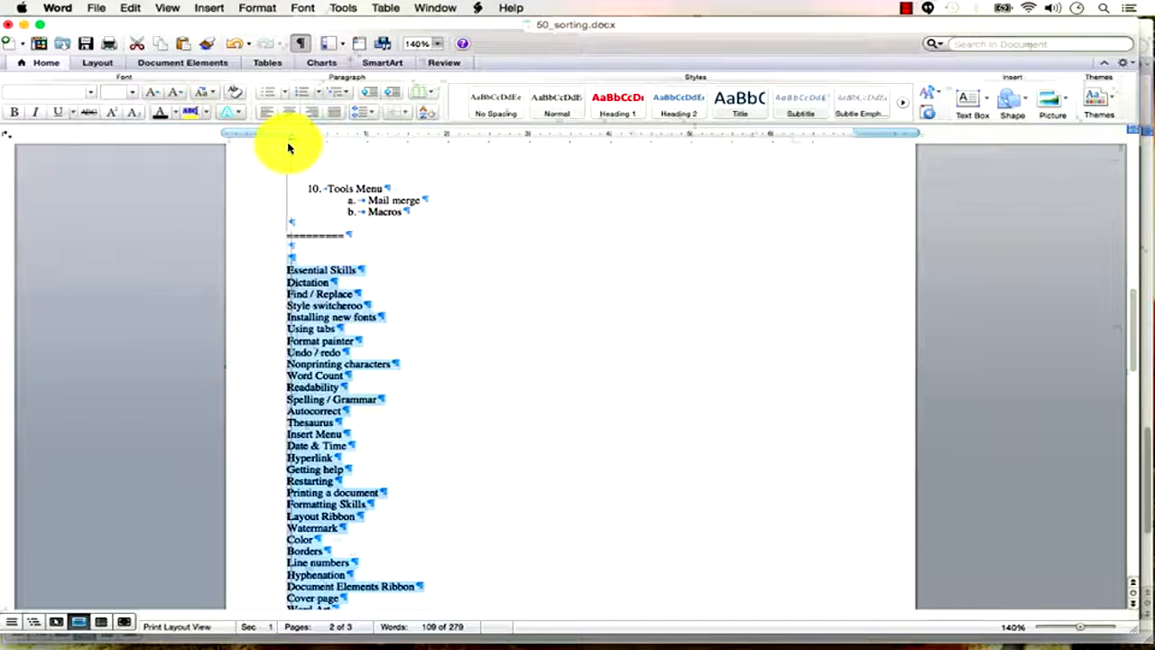
Step: Look through the plain list below the separator to its last items and compare it with the numbered outline above
left_click(355, 328)
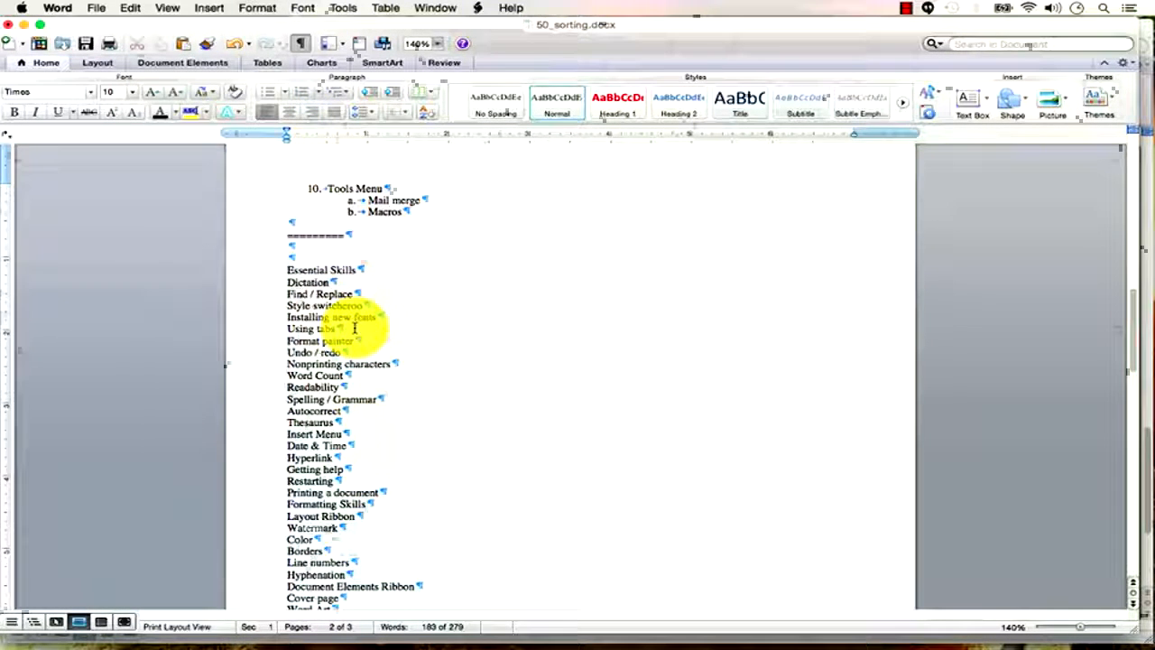
scroll(355, 328, "down", 15)
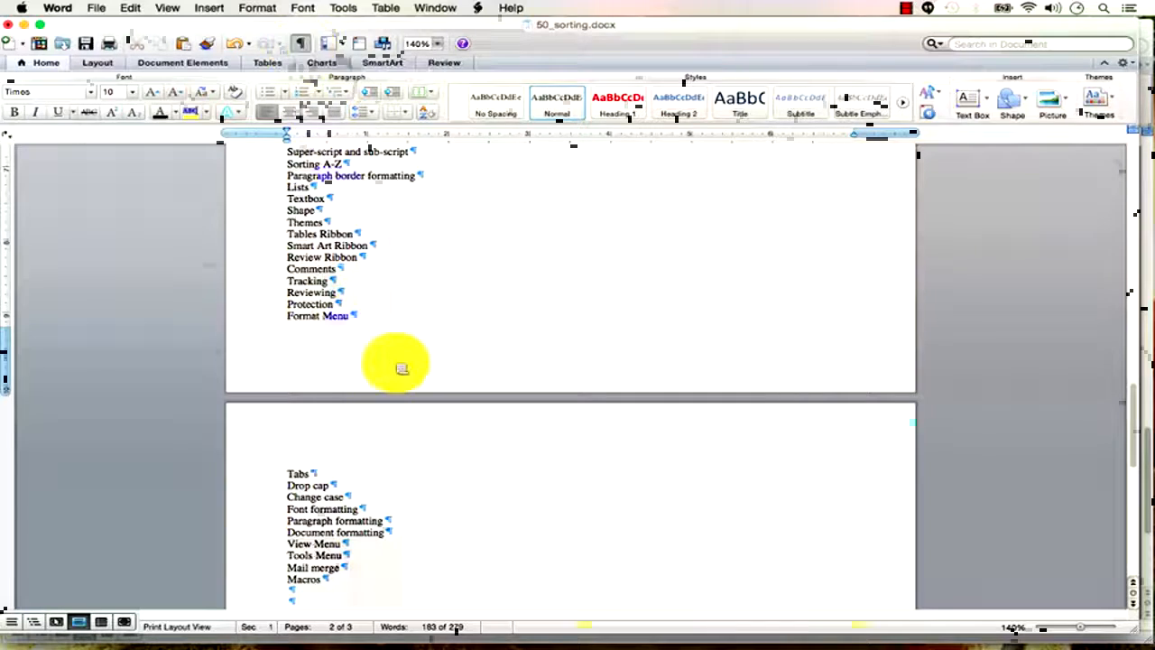
scroll(396, 363, "up", 5)
scroll(395, 362, "up", 20)
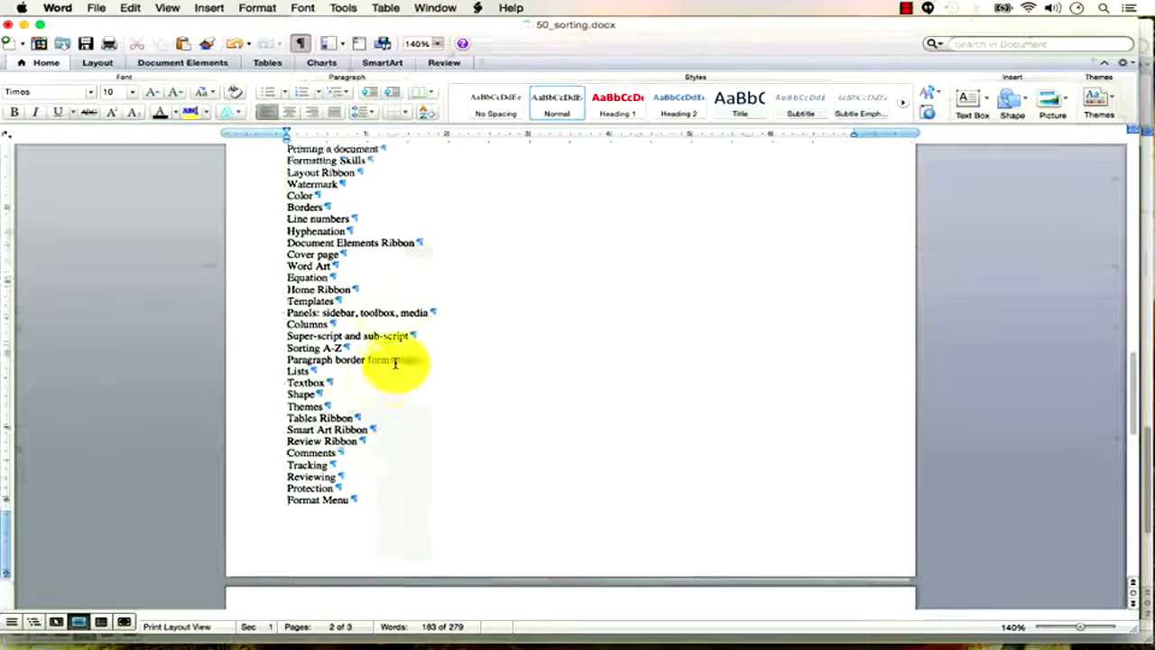
left_click_drag(407, 511, 335, 312)
left_click(409, 574)
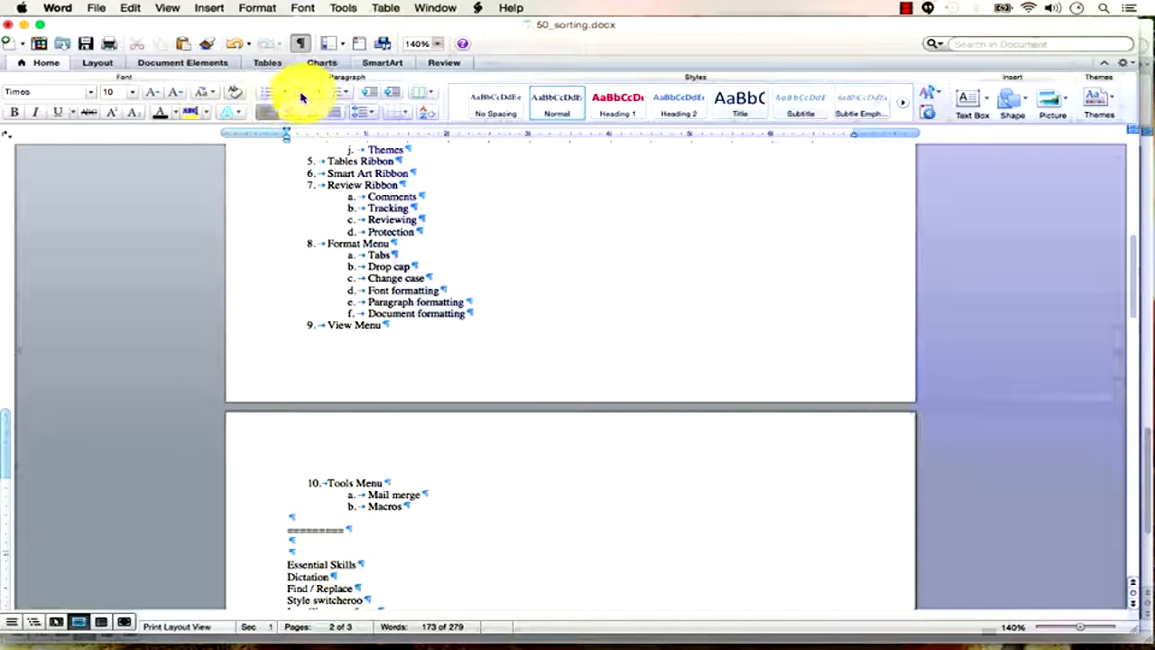
scroll(492, 544, "down", 5)
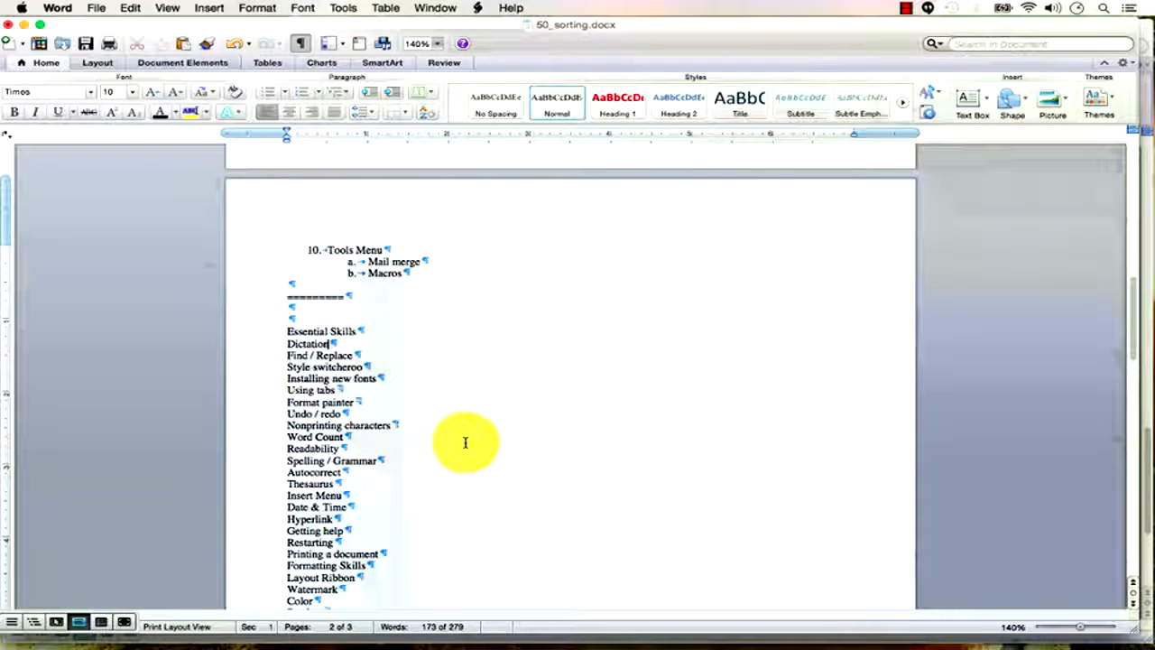
Step: Indent the items from Essential Skills to Nonprinting characters by three levels and bring them back to the margin
left_click_drag(285, 331, 340, 433)
key("Tab")
key("Tab")
key("Tab")
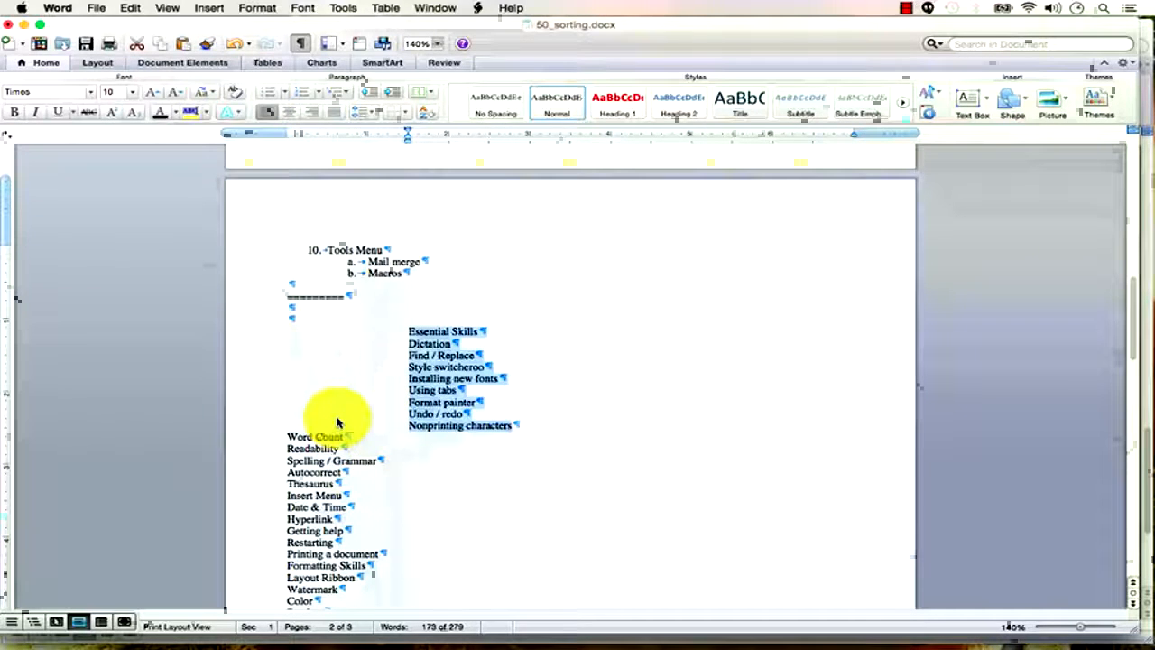
key("shift+Tab")
key("shift+Tab")
key("shift+Tab")
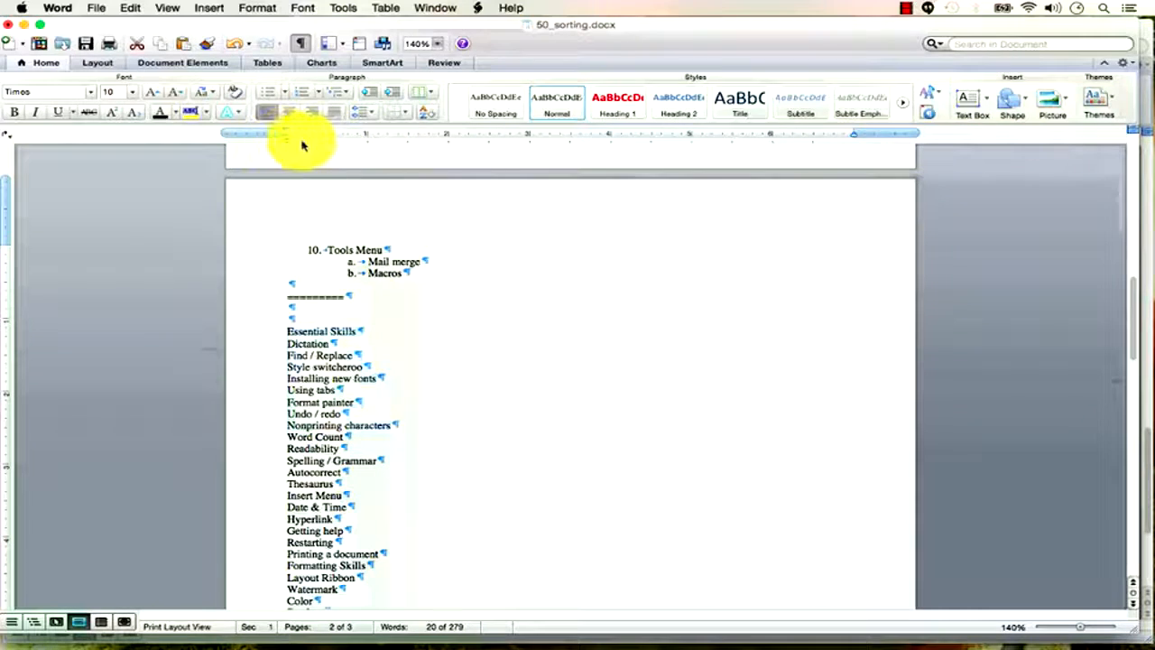
Step: Try shifting the indent of the first nine items further into the page and undo the change
key("Tab")
left_click_drag(328, 147, 456, 158)
key("super+z")
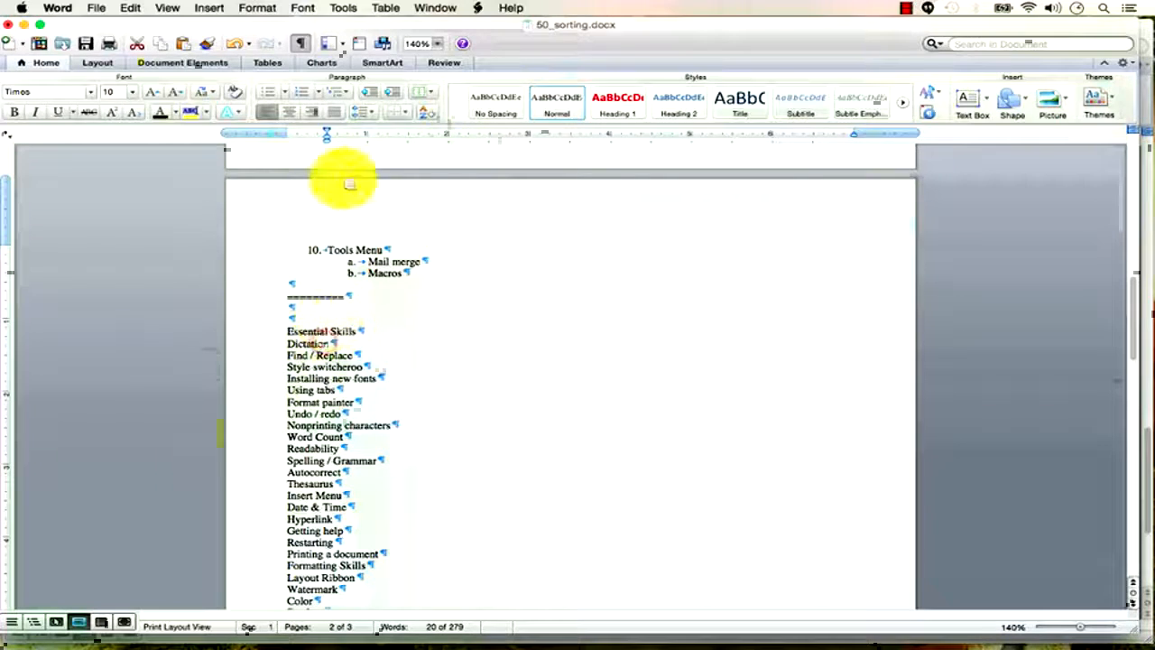
left_click(327, 343)
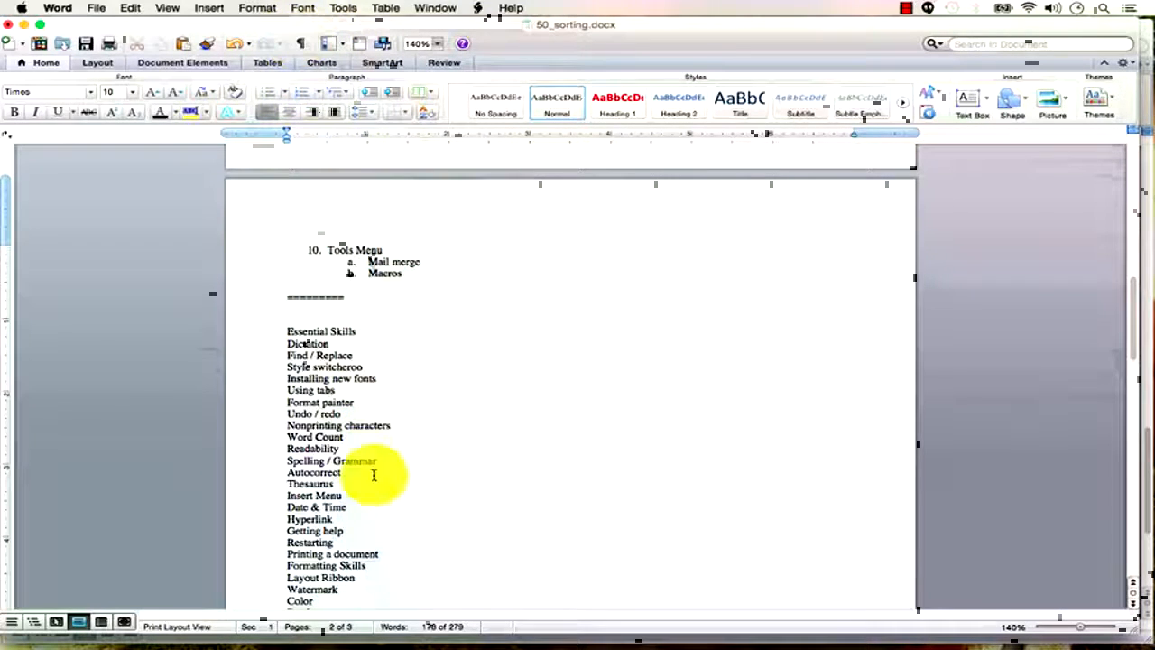
Step: Select the whole plain list from Essential Skills down and look at the Sort Text settings without sorting
left_click_drag(305, 336, 297, 531)
left_click(313, 270)
left_click_drag(284, 333, 361, 484)
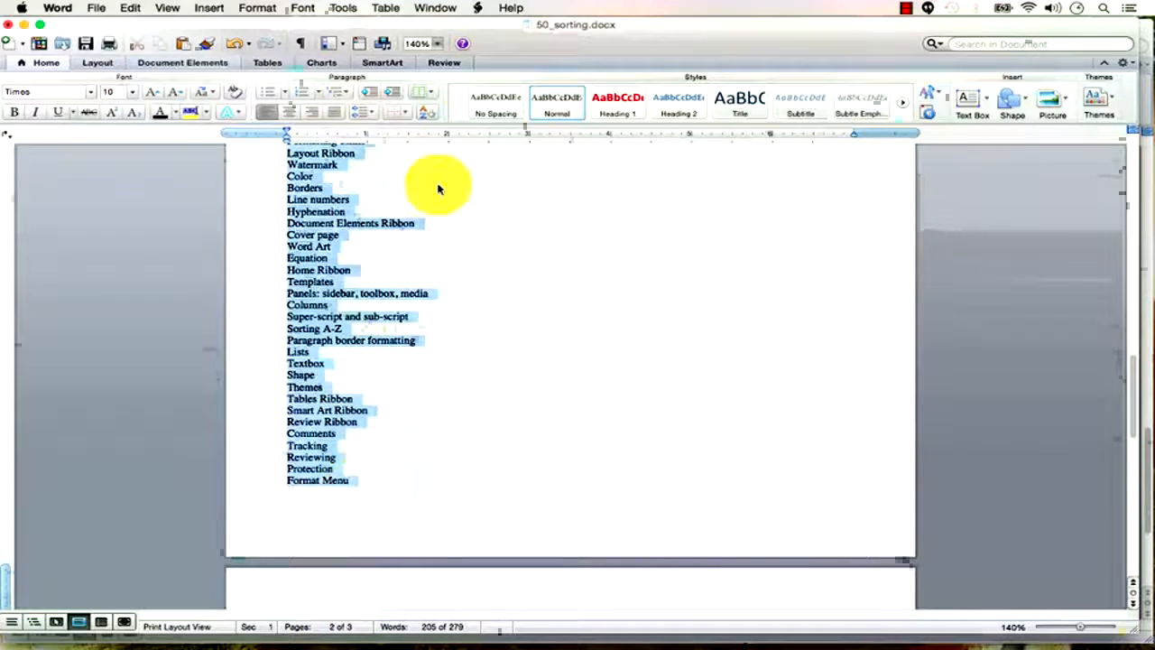
left_click(430, 112)
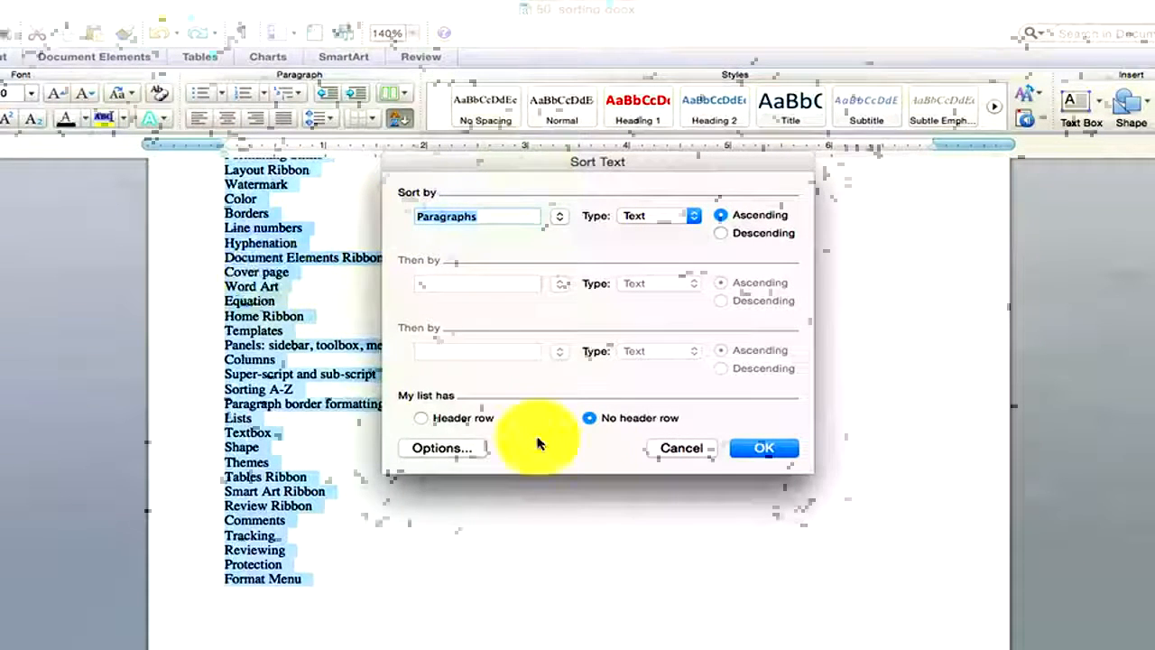
left_click(679, 449)
Step: Check the selected list's paragraph marks and review the Sort Text types and sort options without applying a sort
left_click(242, 34)
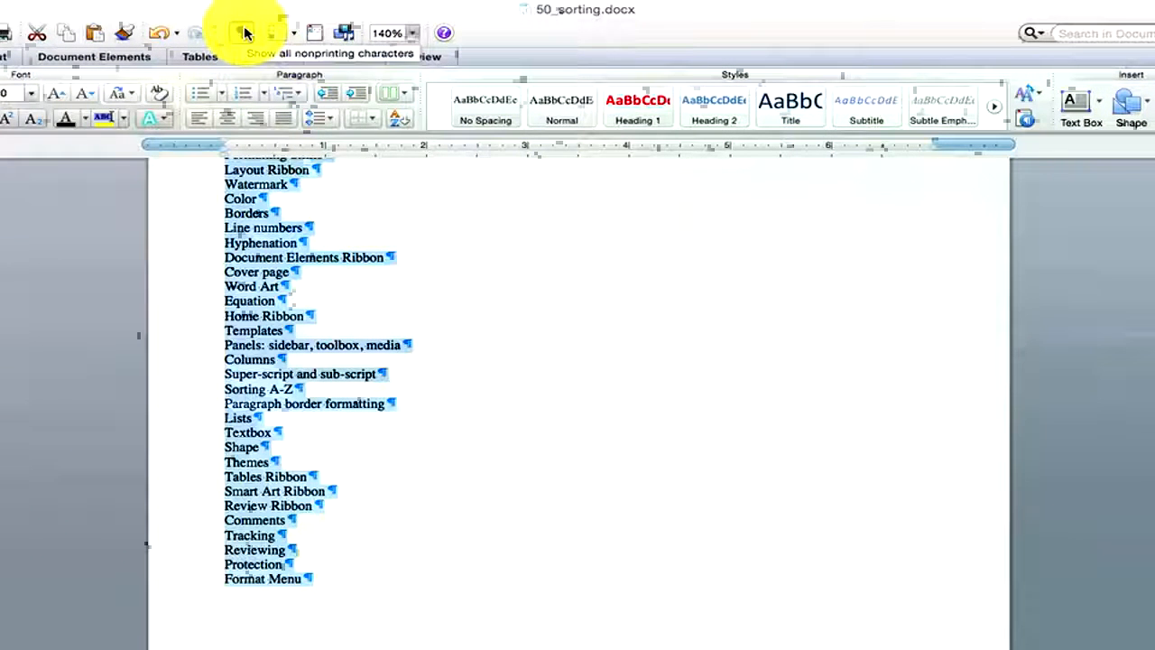
left_click(242, 33)
left_click(398, 118)
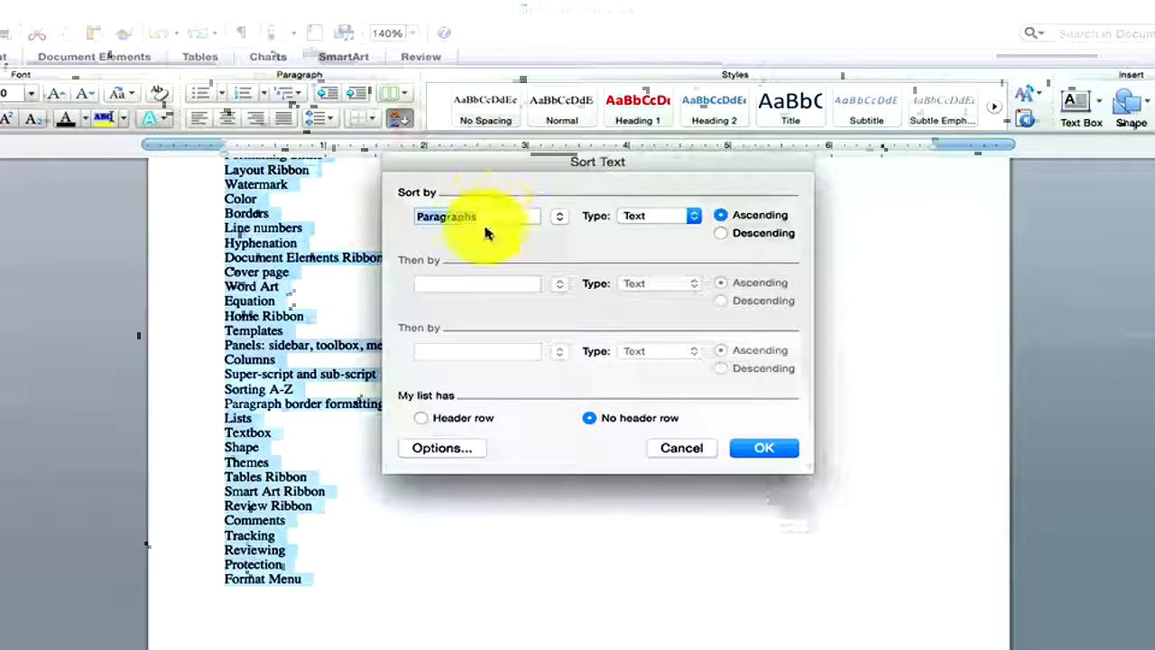
left_click(691, 216)
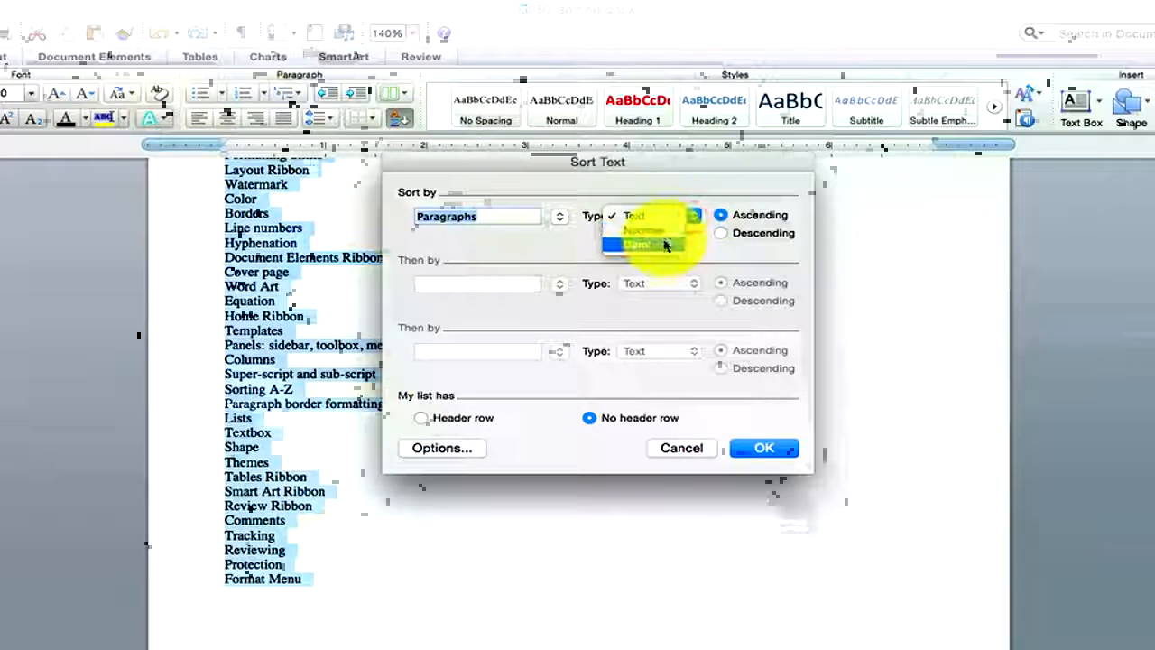
left_click(665, 216)
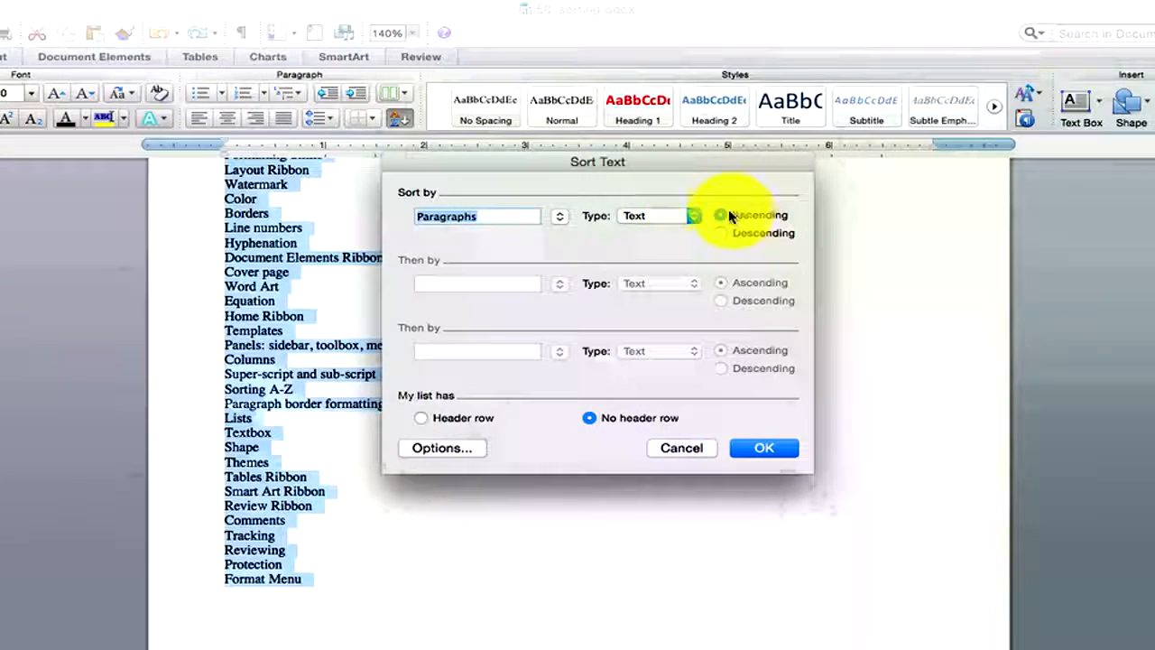
left_click(460, 449)
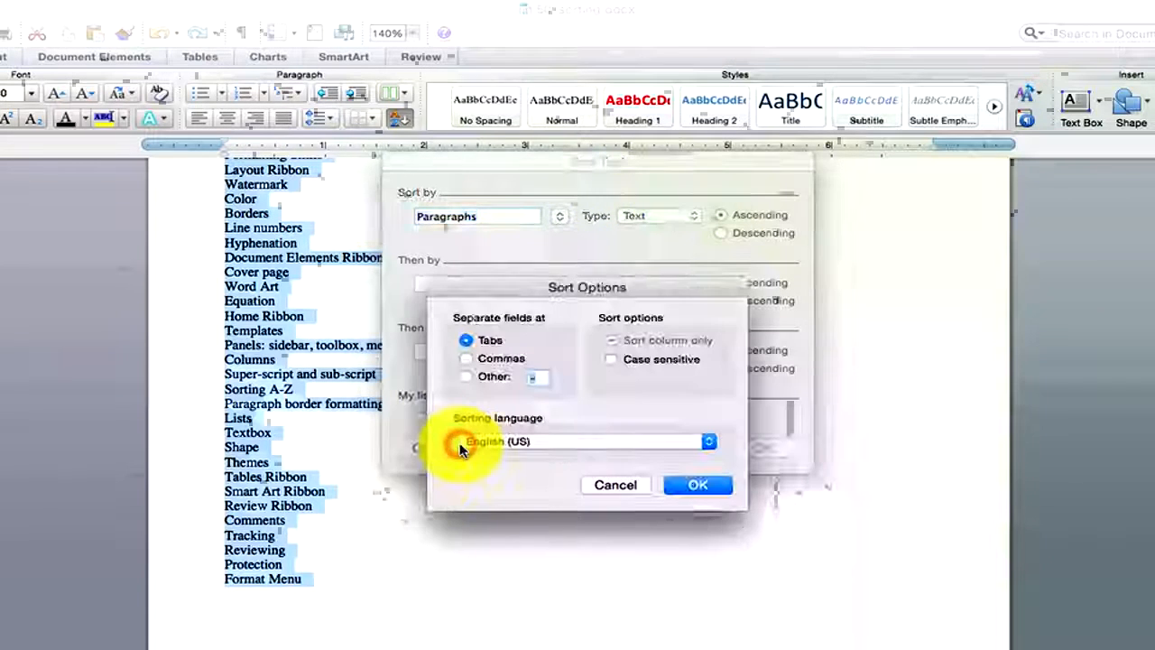
left_click(621, 483)
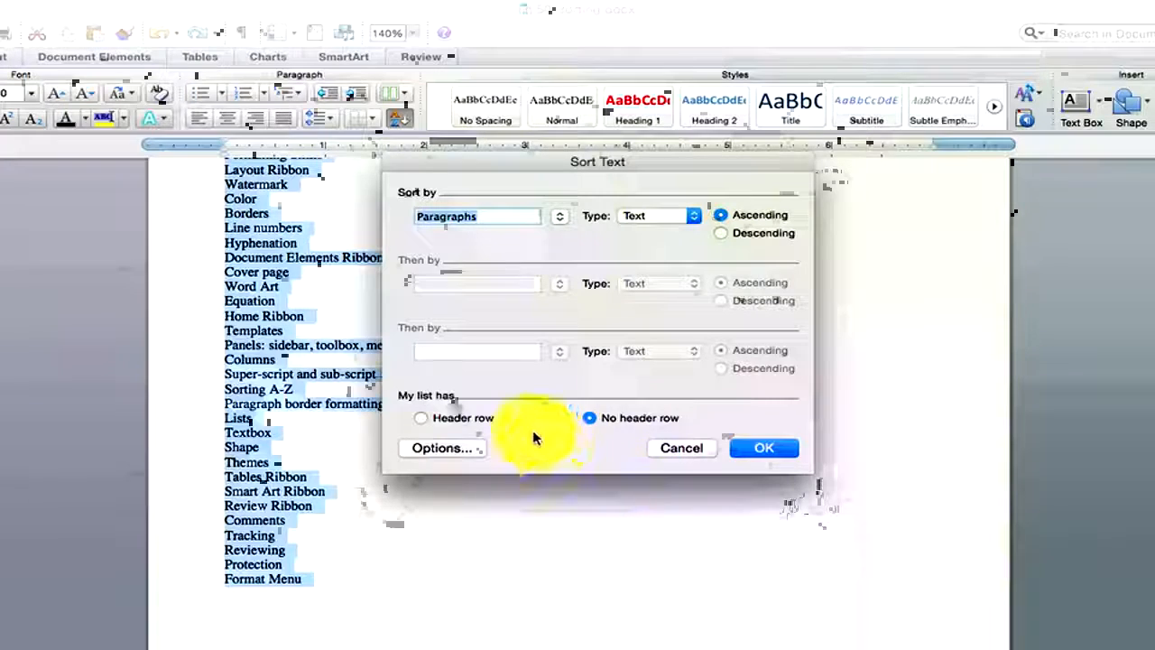
left_click(682, 448)
Step: Add the heading line "MY LIST" directly above Essential Skills
scroll(259, 469, "up", 10)
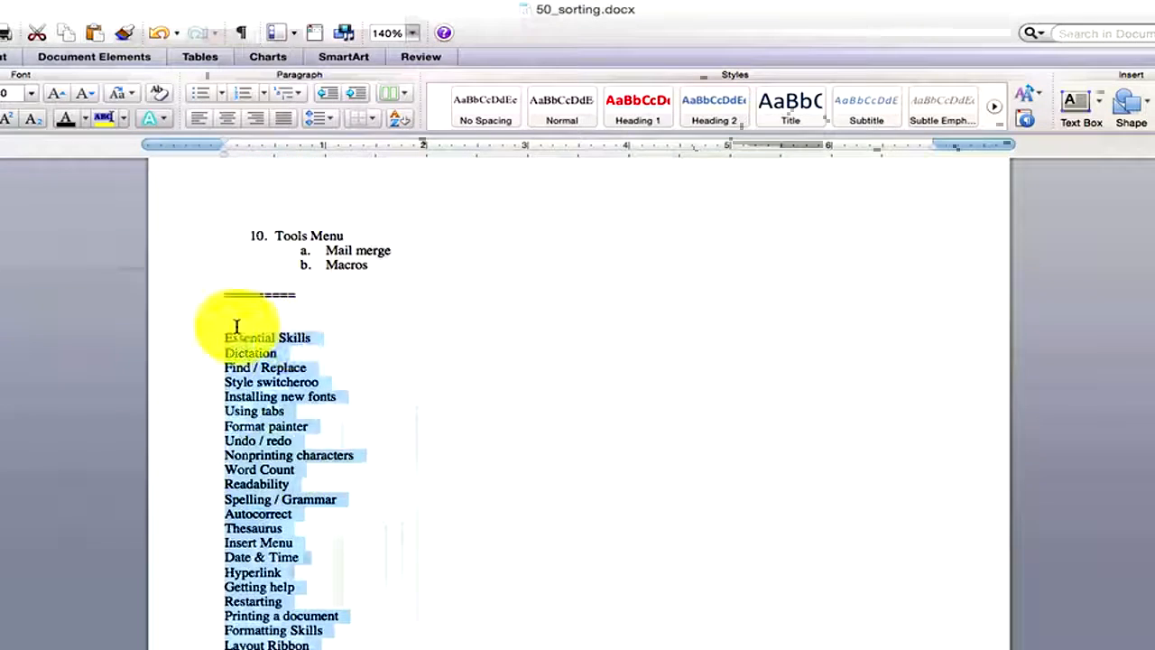
left_click(236, 327)
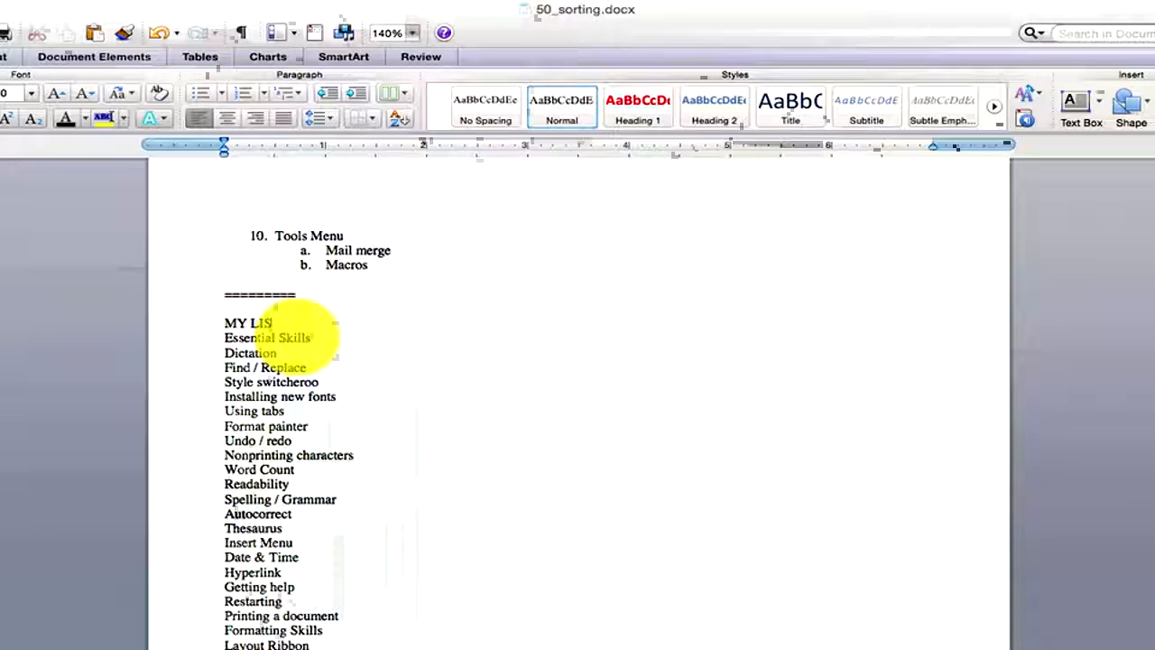
left_click(338, 376)
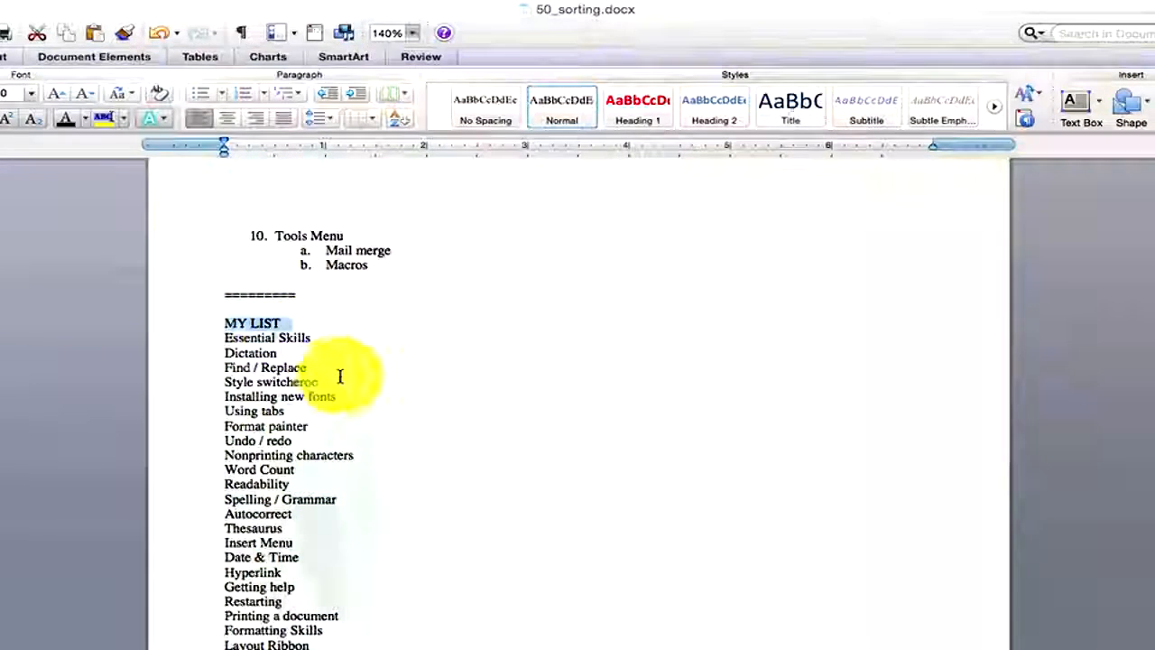
Step: Sort the list from MY LIST down by paragraphs as text in ascending order, treating the first line as a header row
left_click_drag(221, 325, 388, 646)
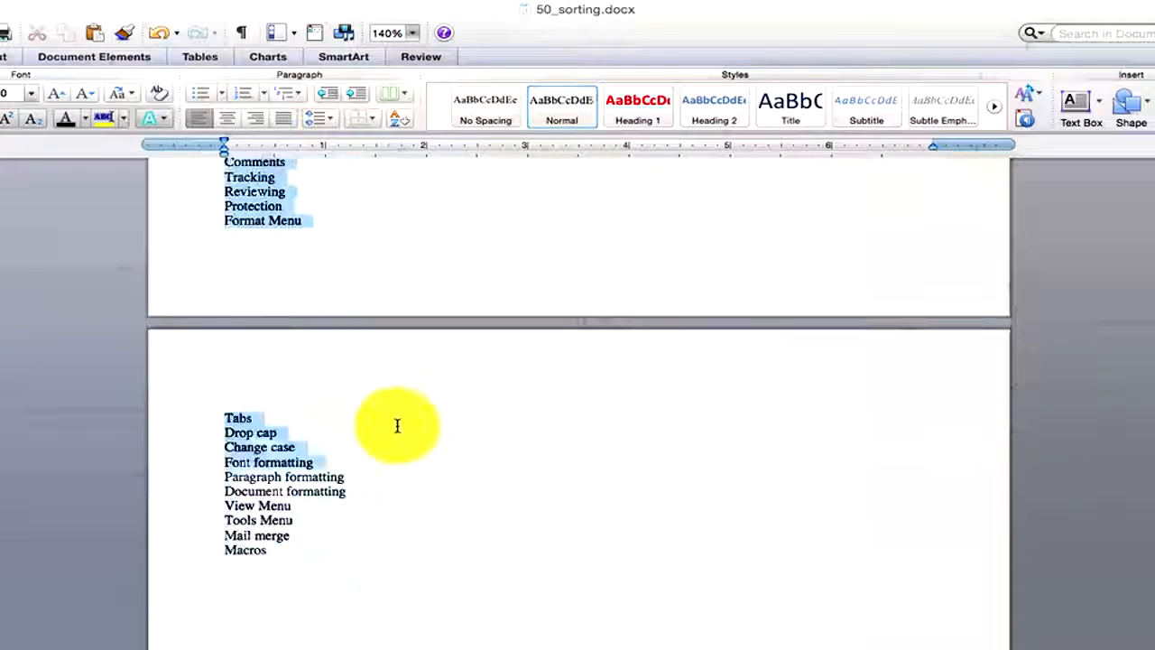
left_click(402, 121)
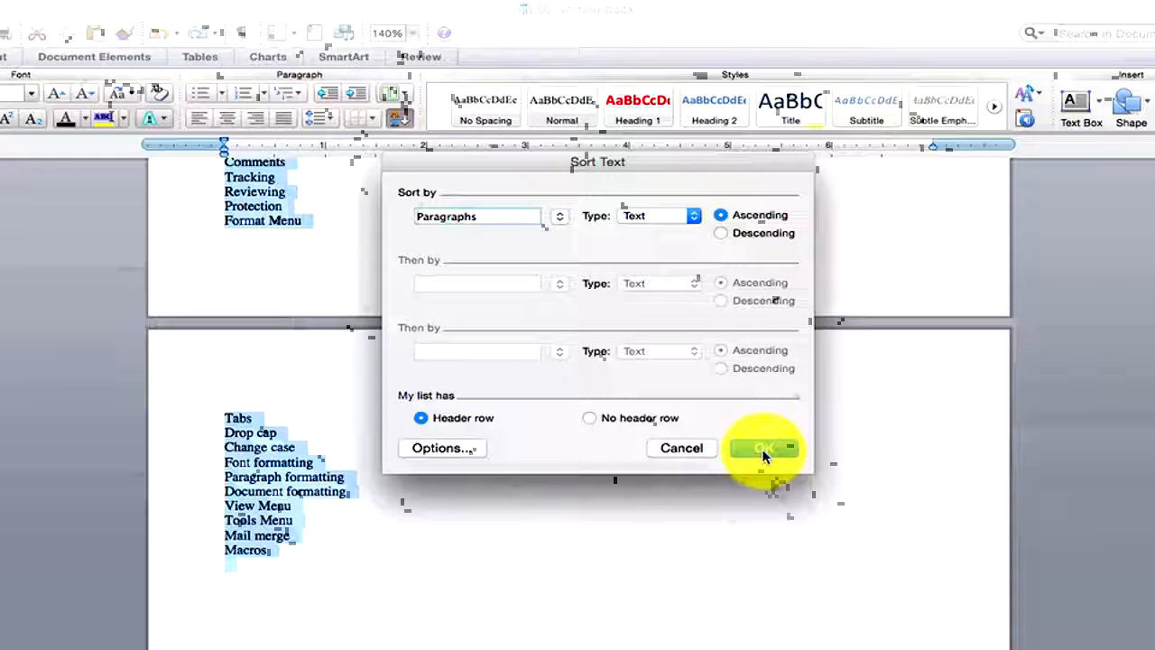
left_click(763, 449)
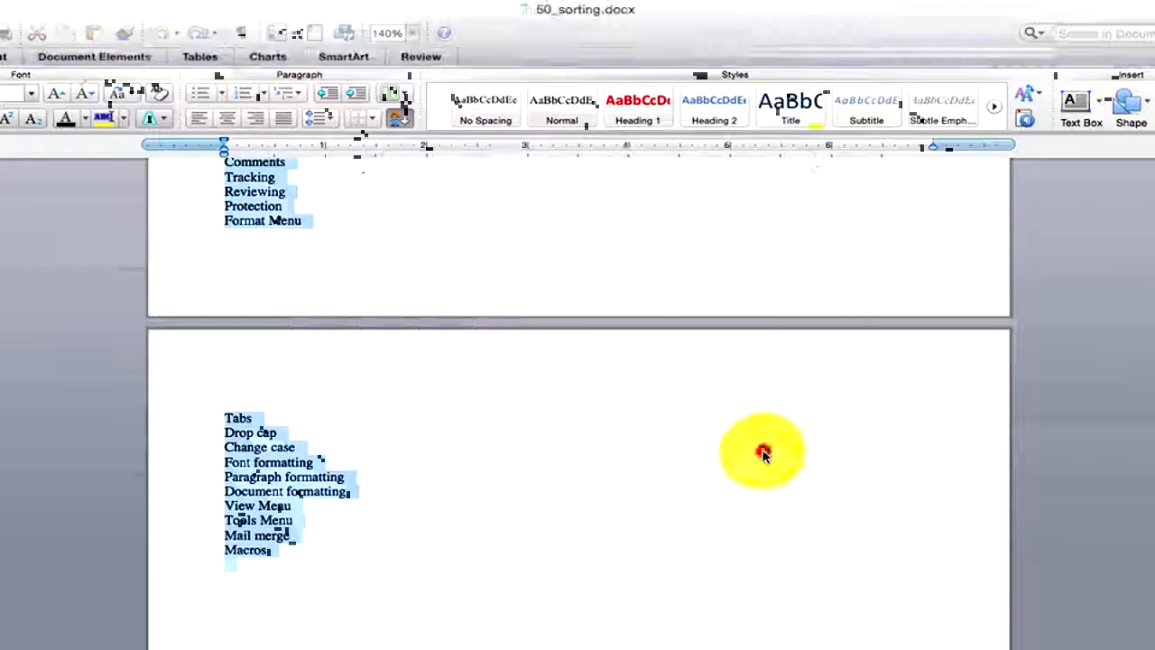
scroll(748, 451, "up", 5)
scroll(469, 392, "up", 10)
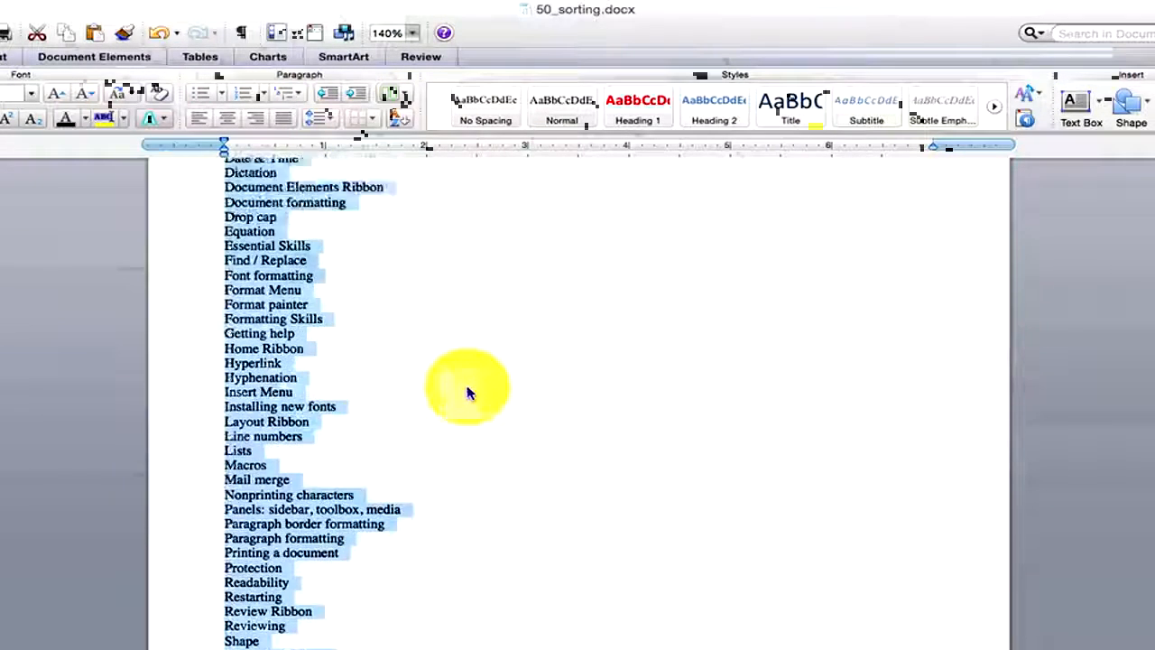
left_click(253, 285)
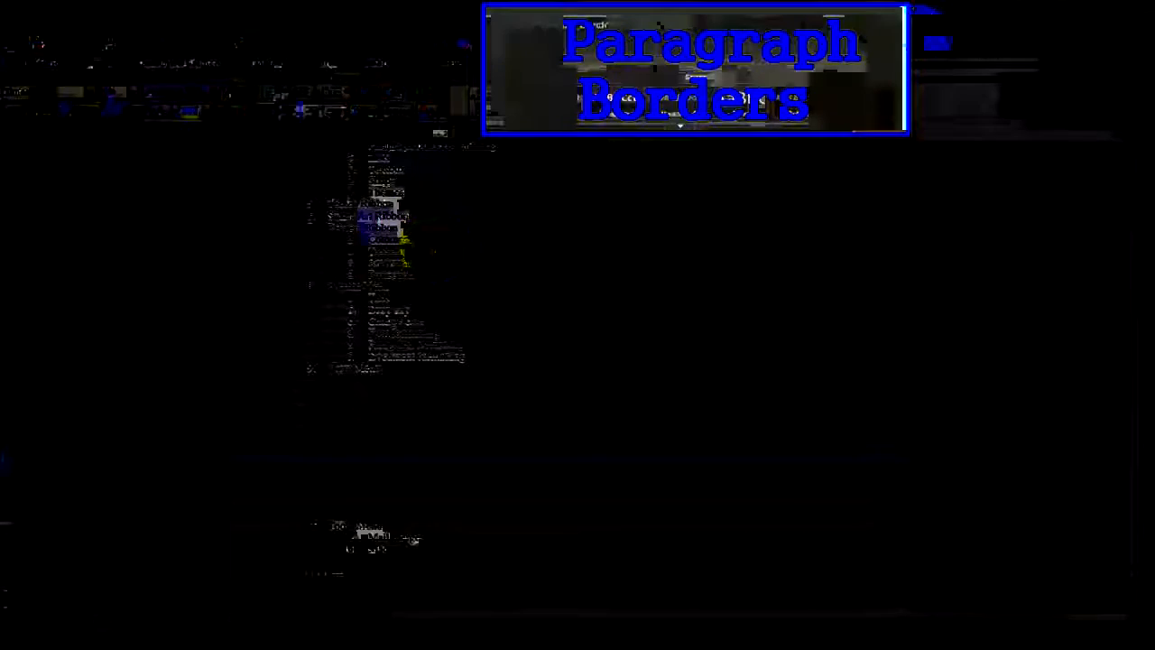
Step: Generate four paragraphs of three sentences each below the separator in 51_paragraph_borders.docx with =rand(4,3)
scroll(435, 249, "down", 3)
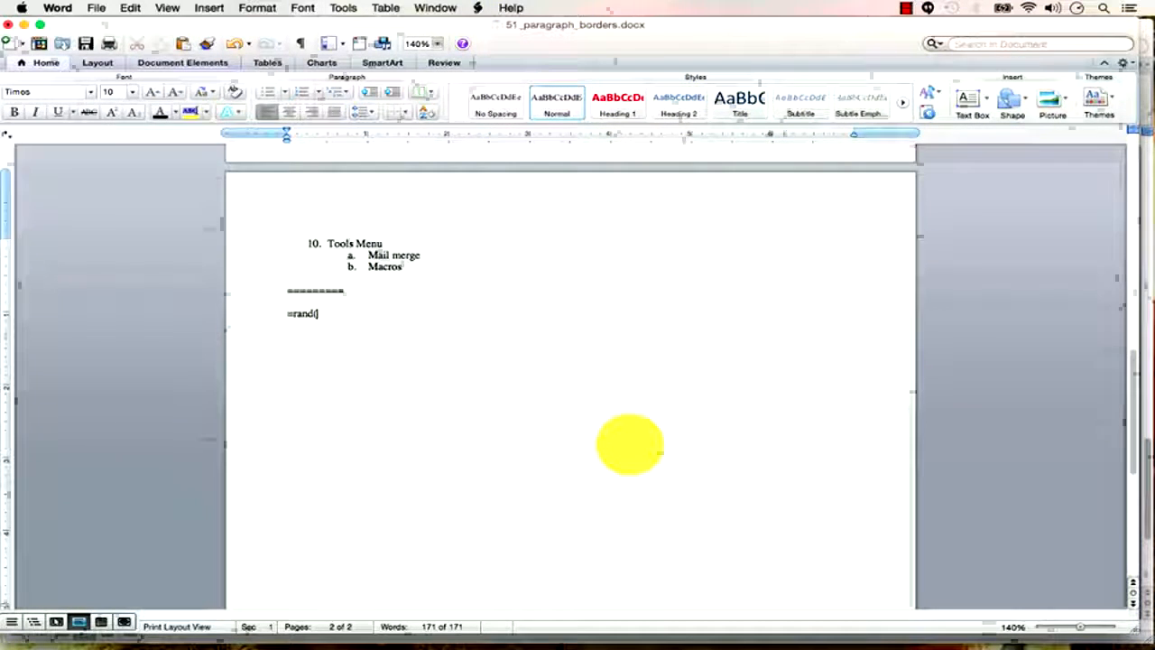
type("4")
type("3")
key("BackSpace")
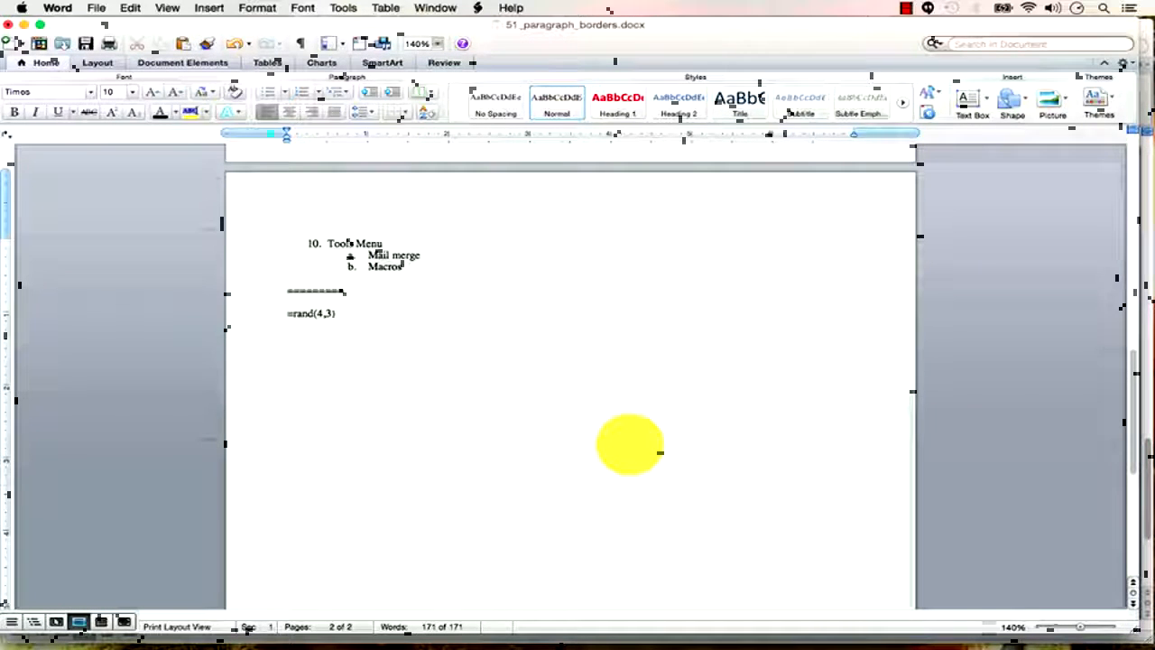
type(",3)")
key("Return")
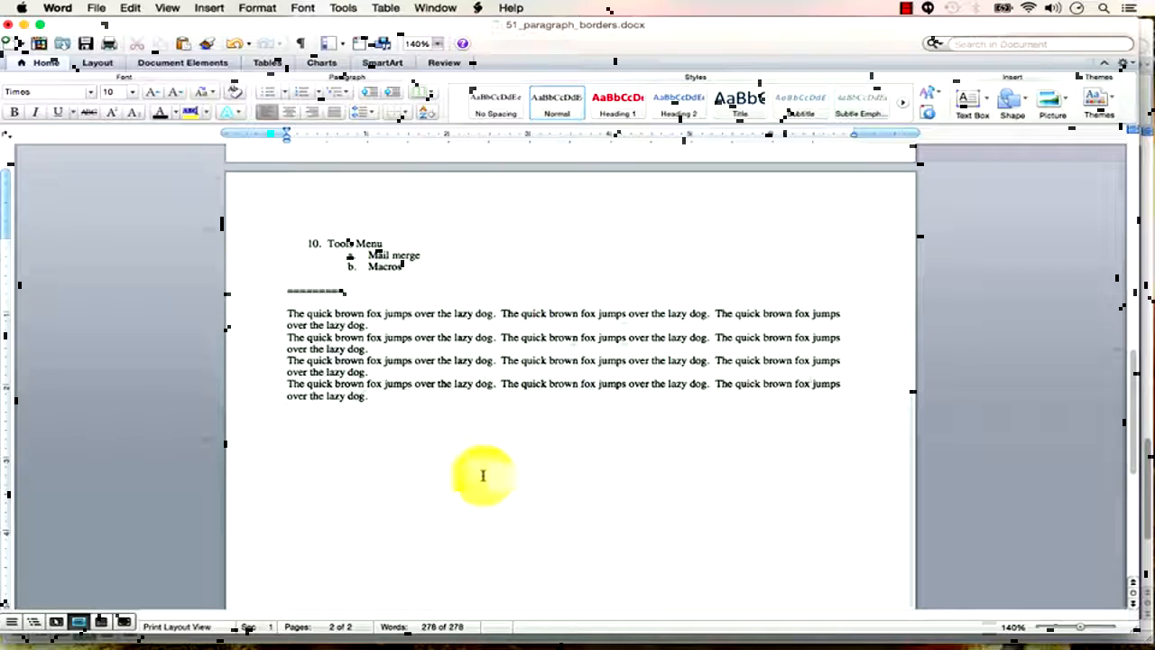
Step: Undo the generated text and replace it with four paragraphs of seven sentences each, using =rand(4,7)
key("super+z")
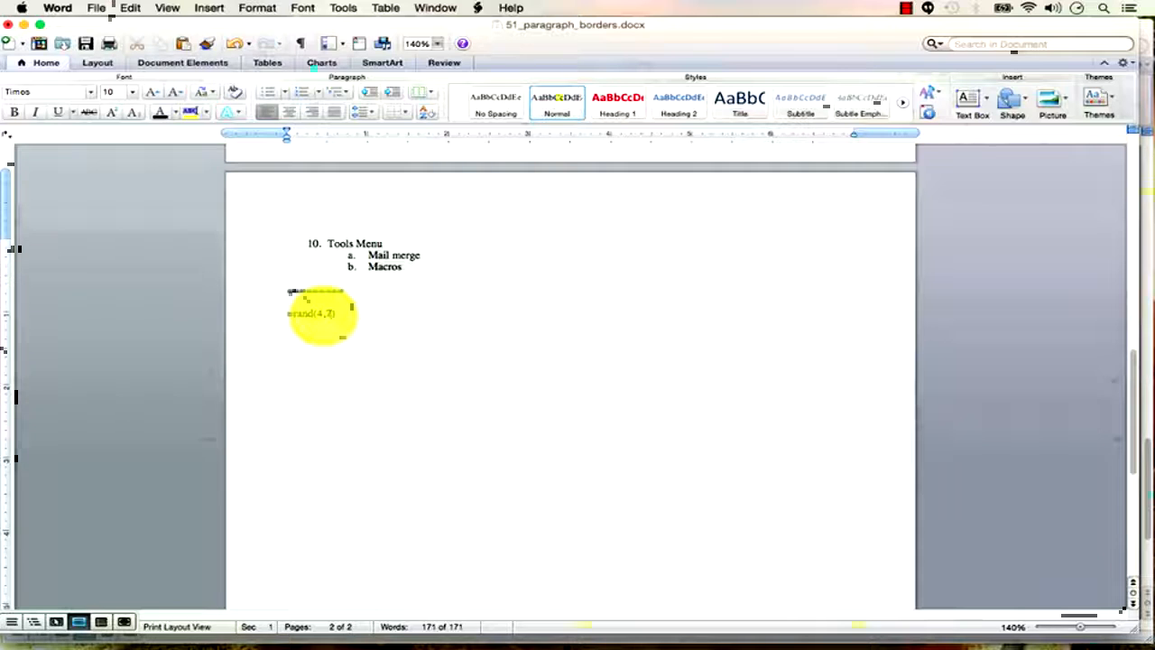
key("Return")
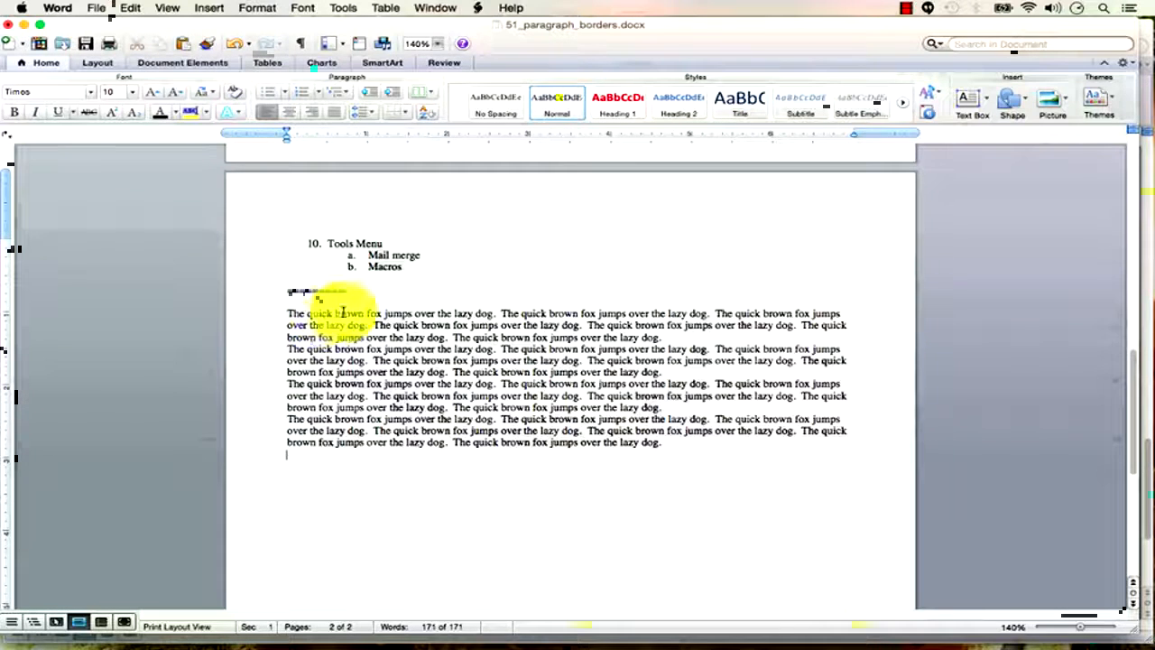
key("super+z")
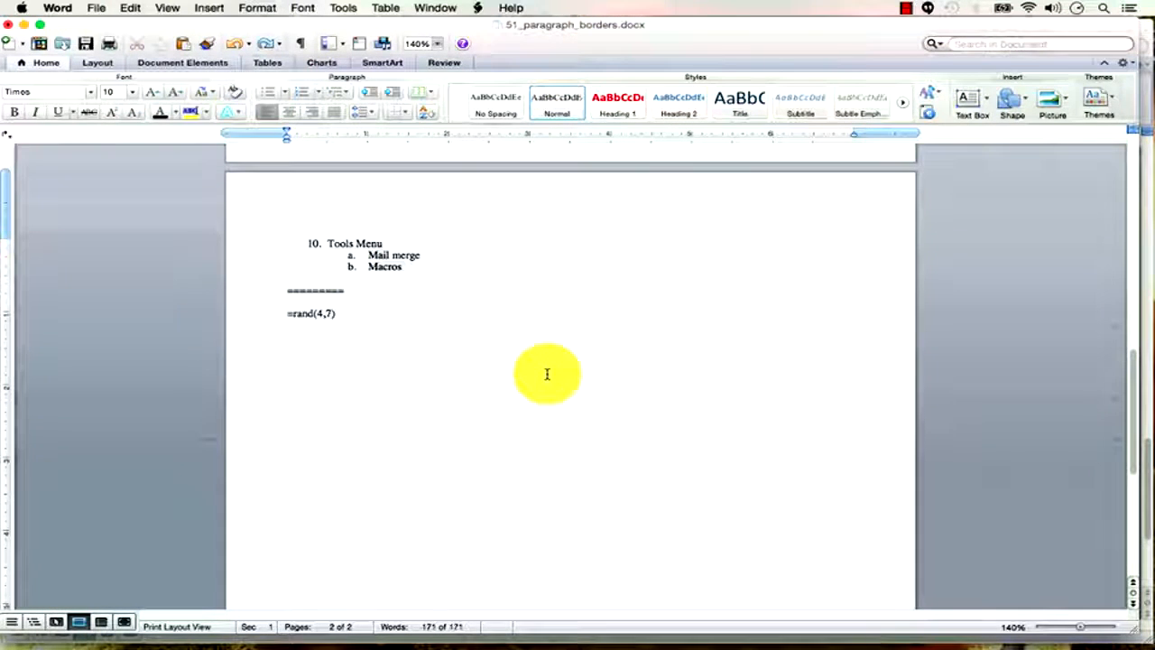
key("super+y")
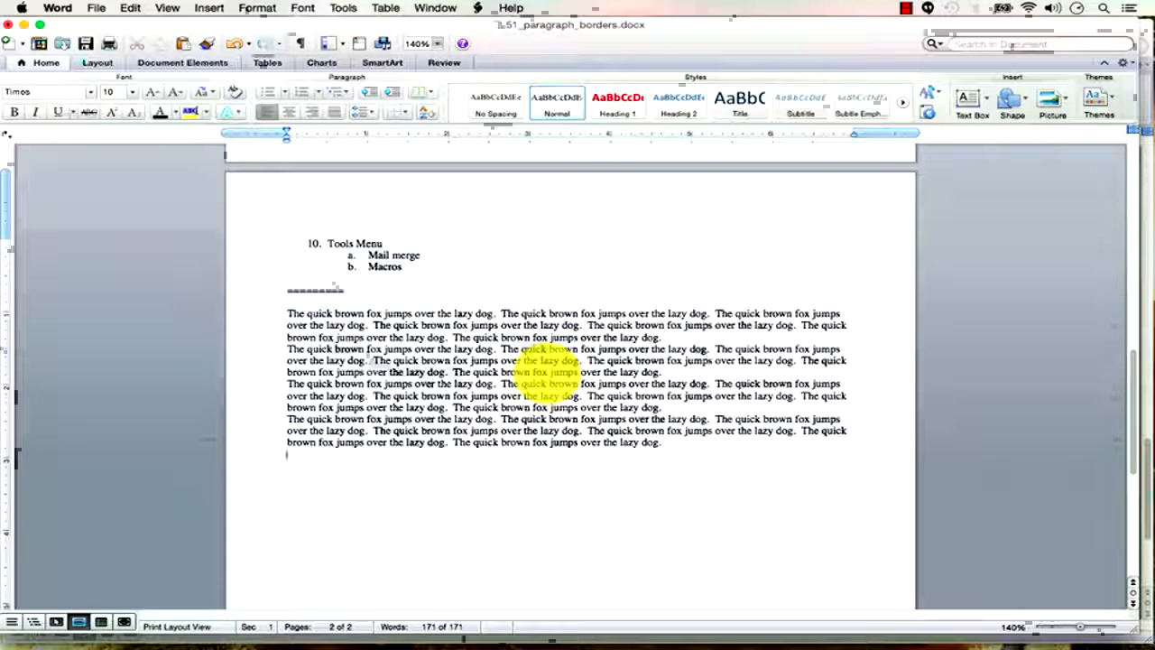
Step: Select the entire second paragraph of the generated text
left_click_drag(663, 372, 295, 352)
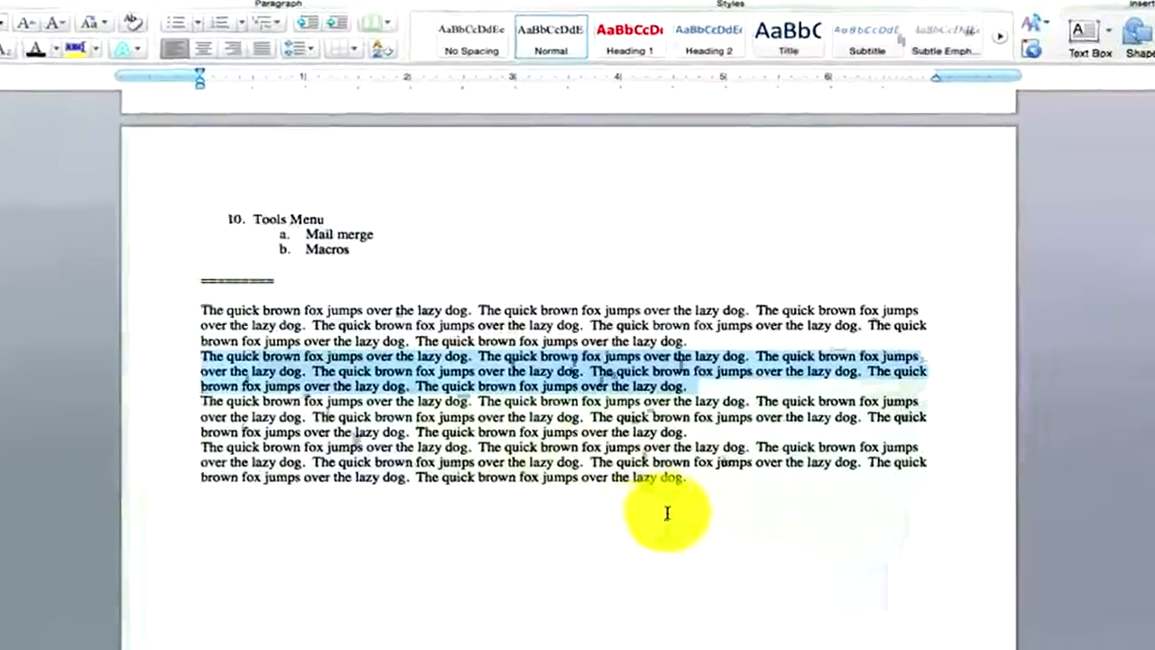
left_click(646, 469)
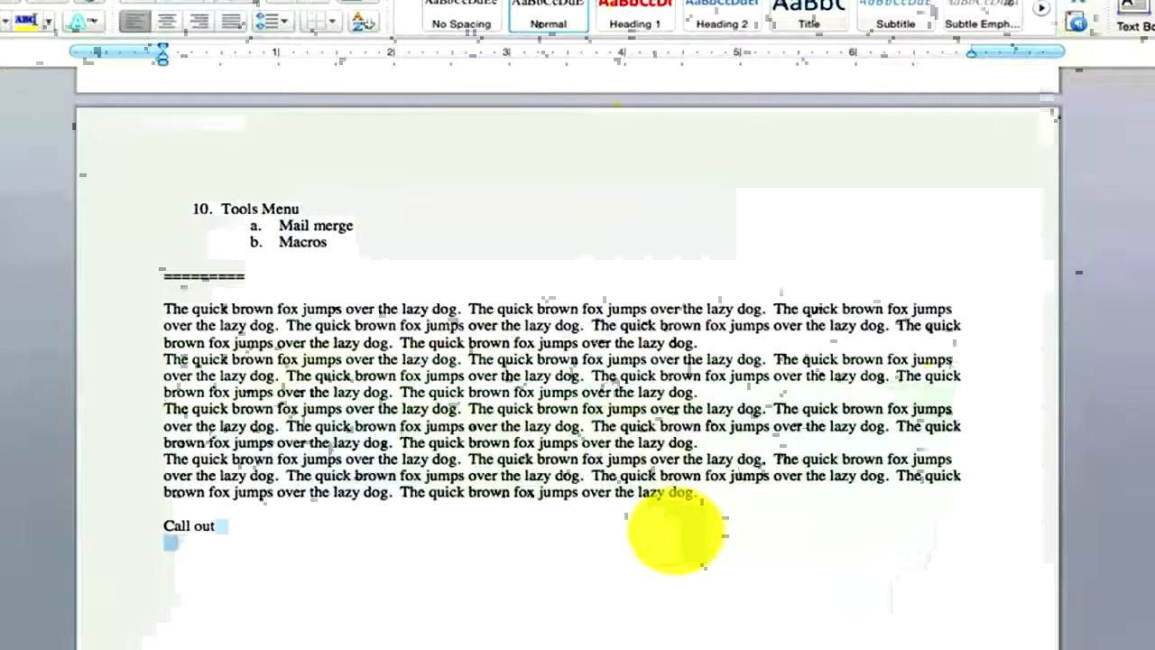
key("shift+Home")
key("BackSpace")
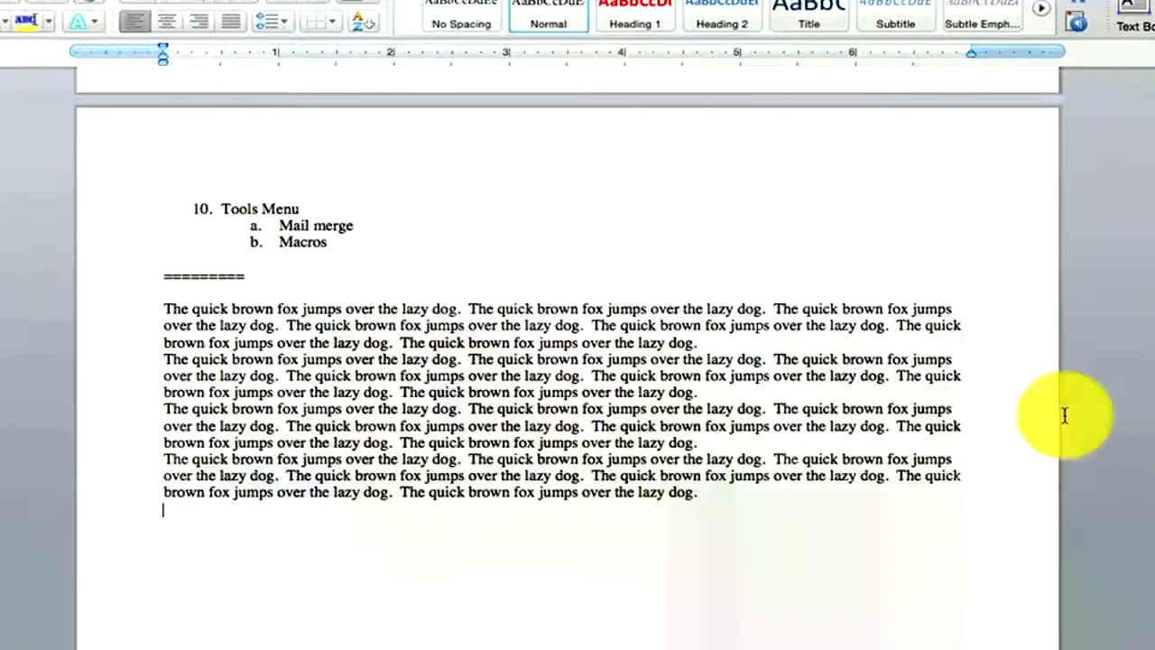
Step: Apply an Outside border around the second quick-brown-fox paragraph and deselect it
left_click_drag(704, 392, 165, 360)
left_click(331, 22)
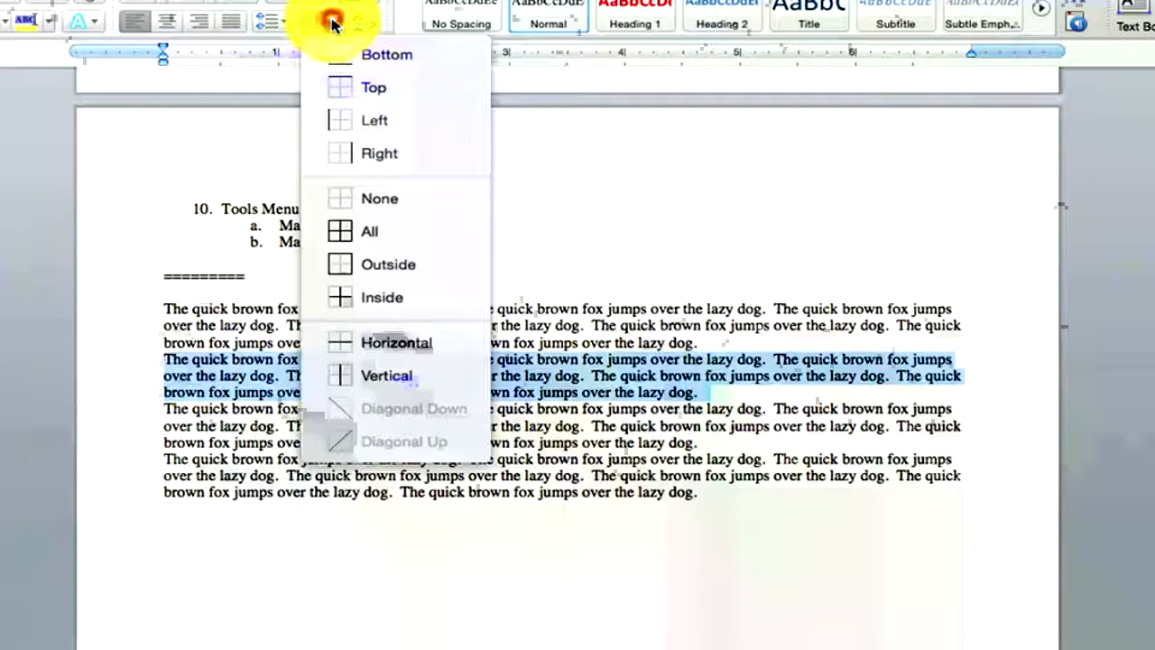
left_click(374, 264)
left_click(565, 477)
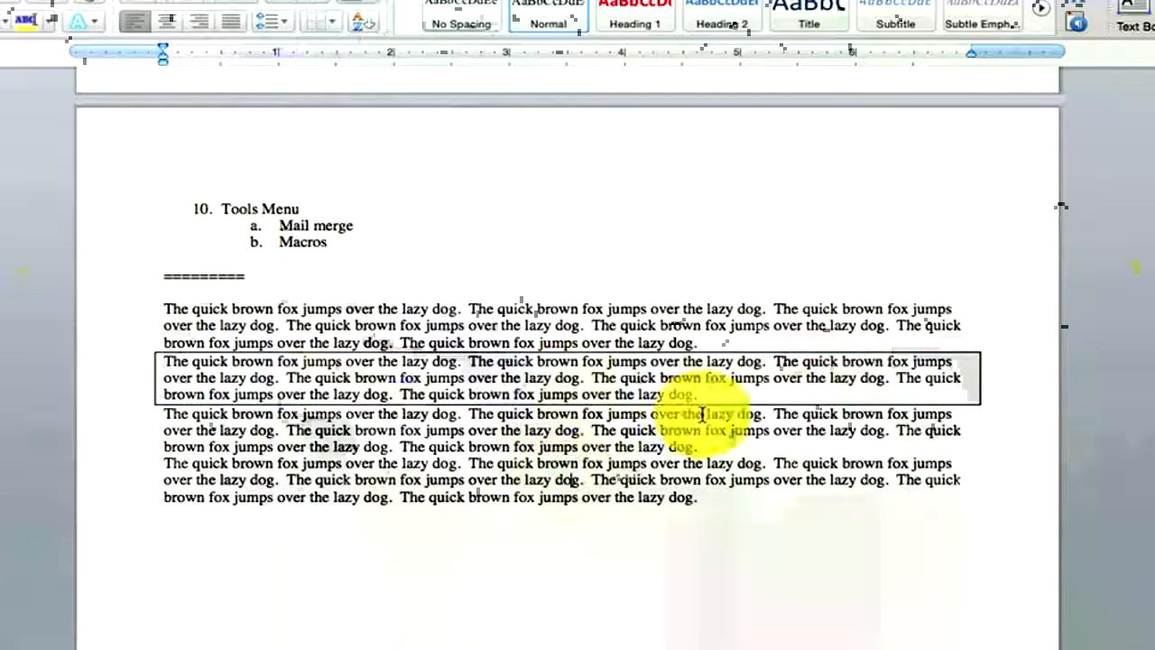
Step: Reselect the boxed paragraph and examine its border choices and Borders and Shading settings without changing them
left_click_drag(719, 397, 163, 361)
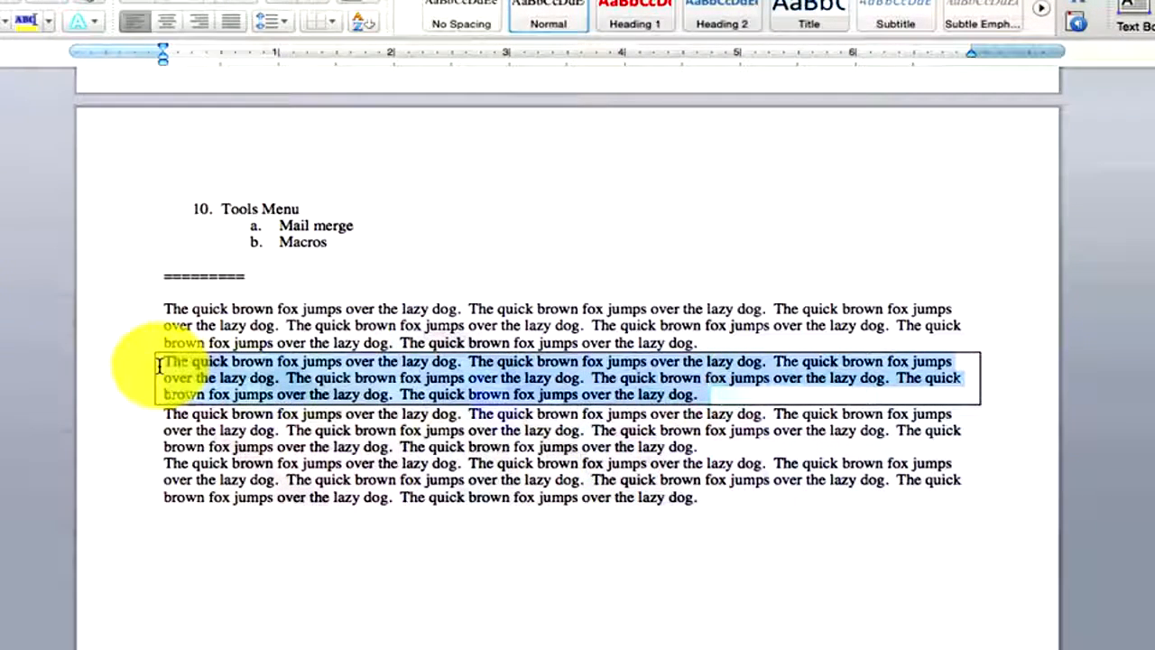
left_click(332, 20)
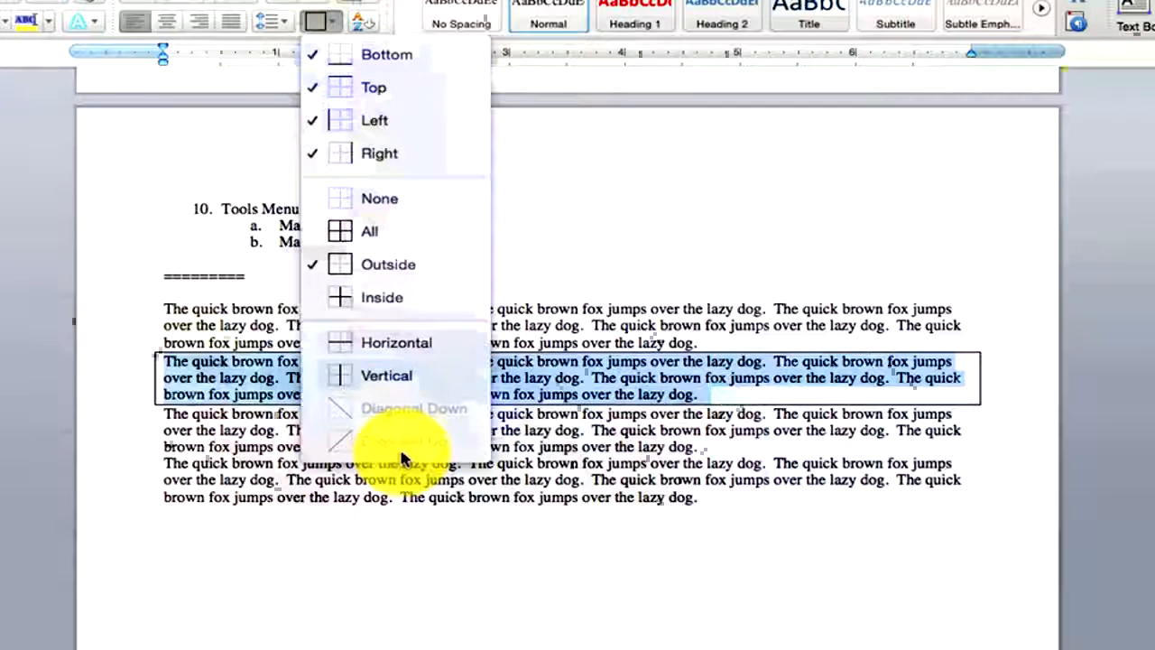
left_click(418, 230)
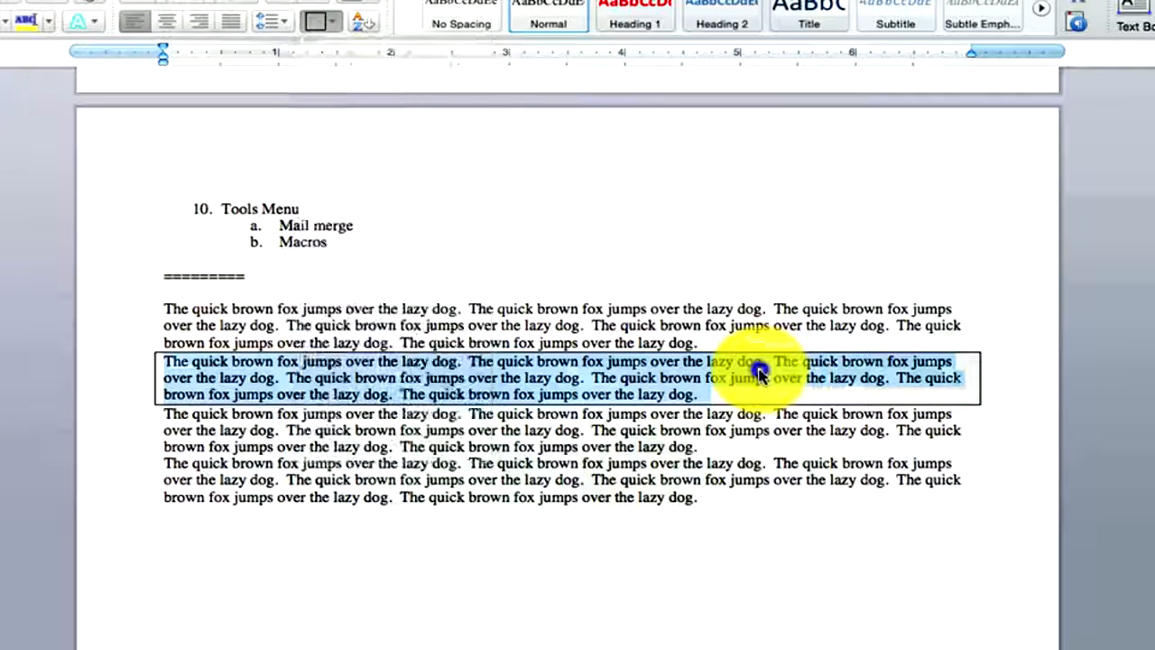
right_click(758, 373)
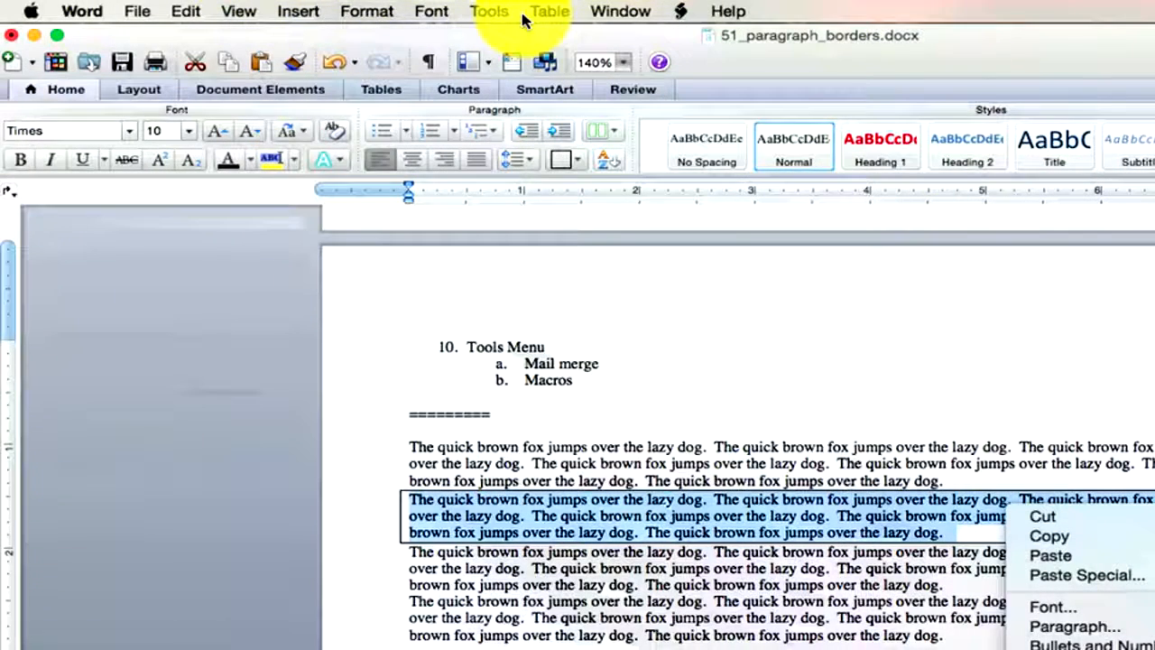
left_click(379, 16)
left_click(379, 16)
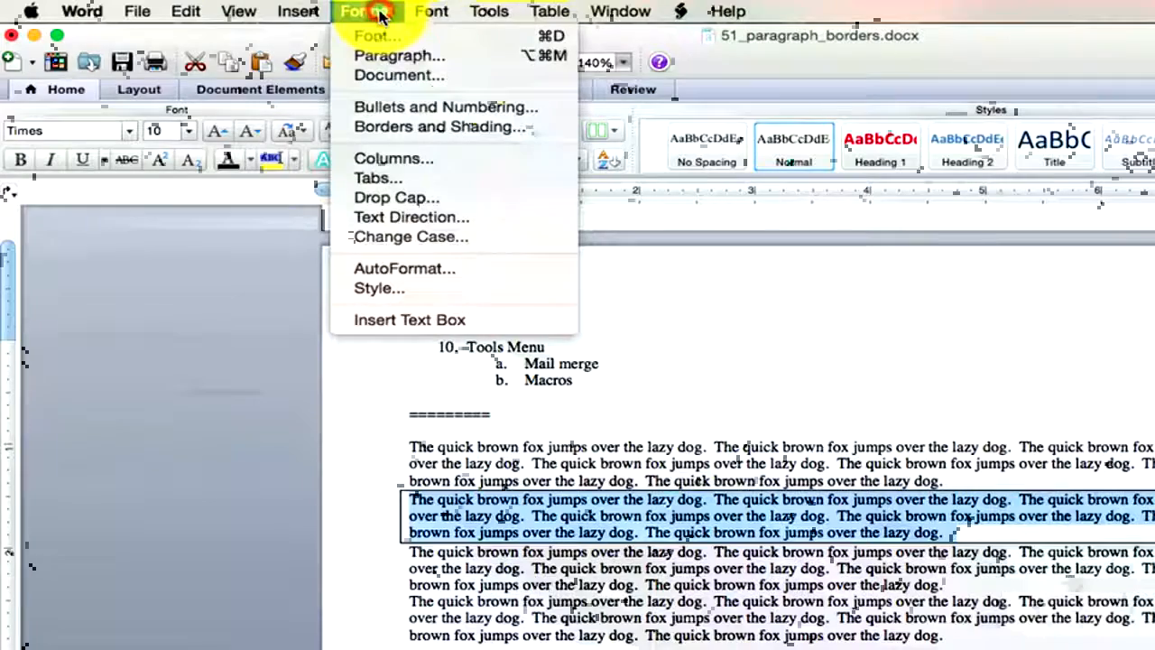
left_click(383, 134)
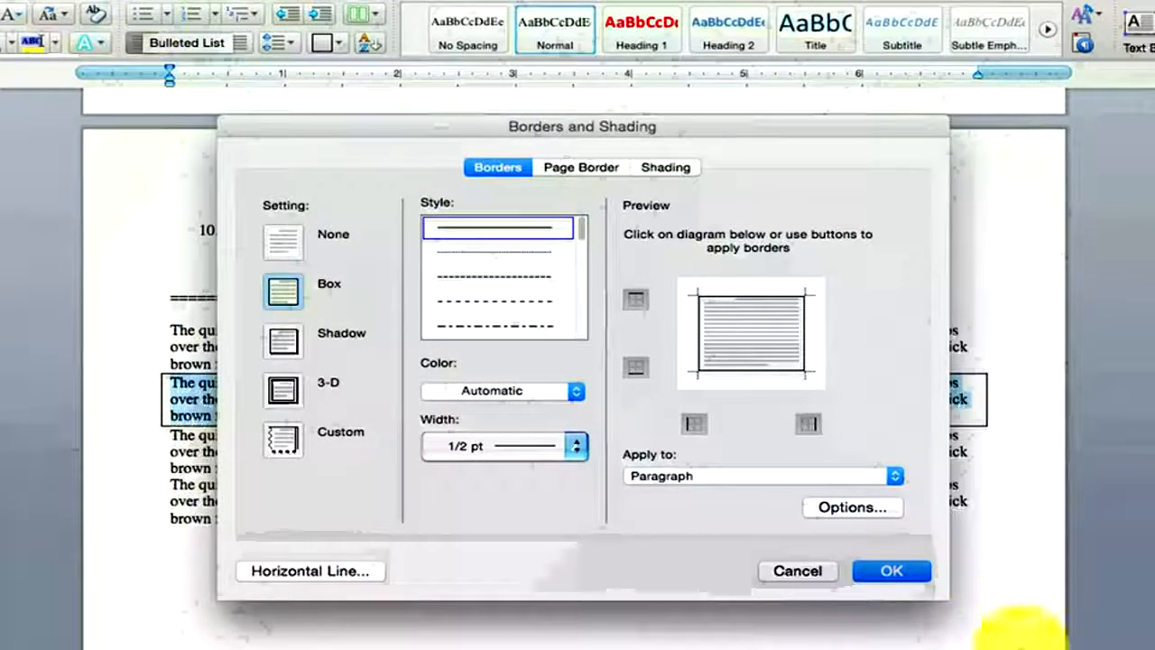
left_click(810, 571)
left_click(337, 42)
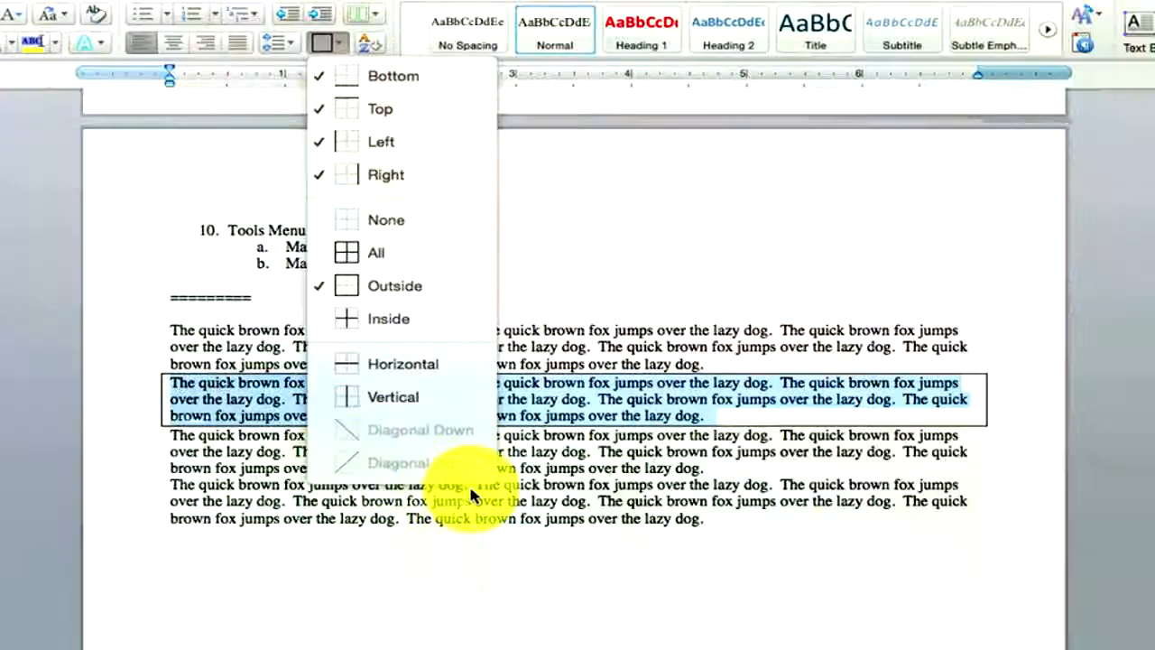
left_click(374, 20)
left_click(374, 19)
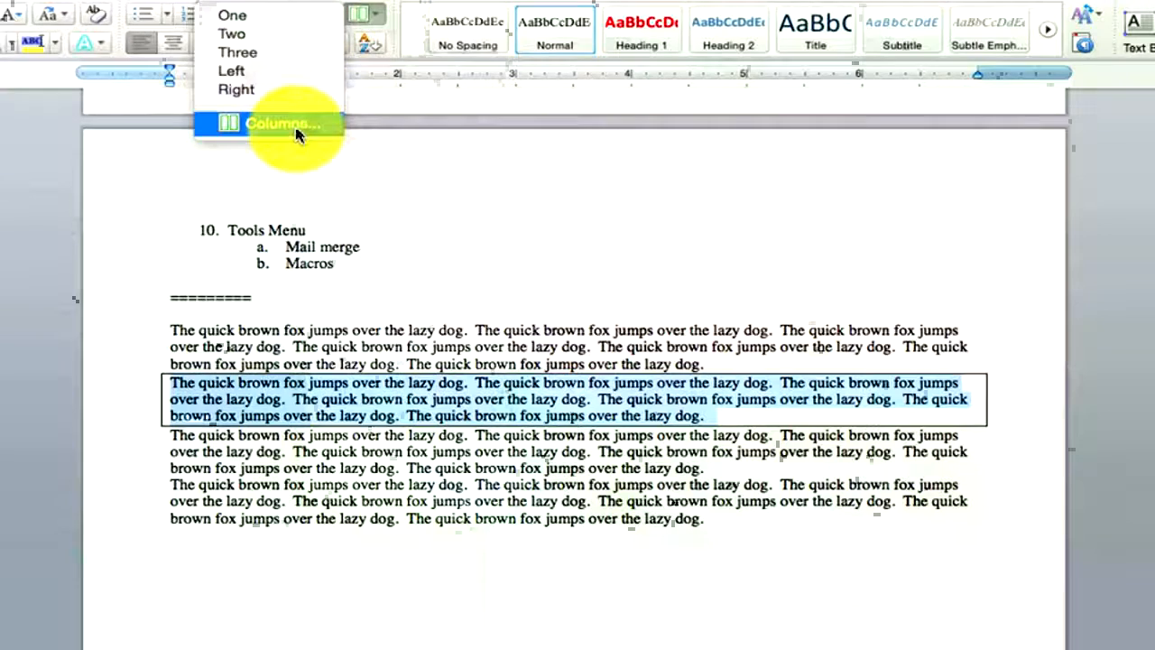
left_click(462, 2)
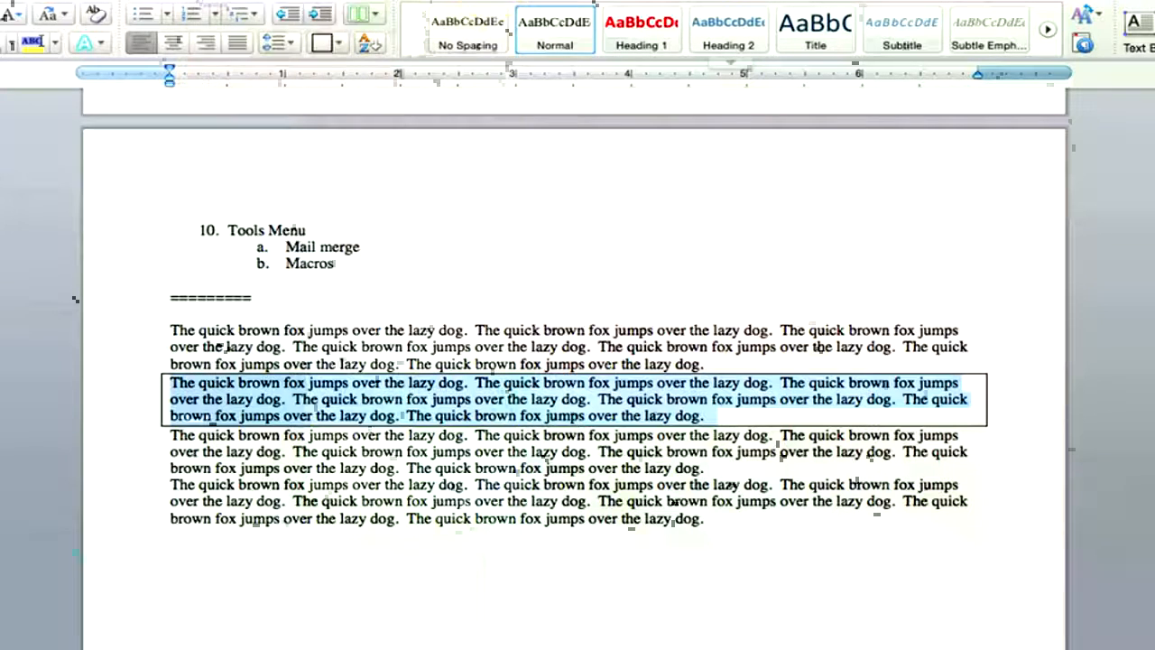
left_click(338, 47)
left_click(324, 43)
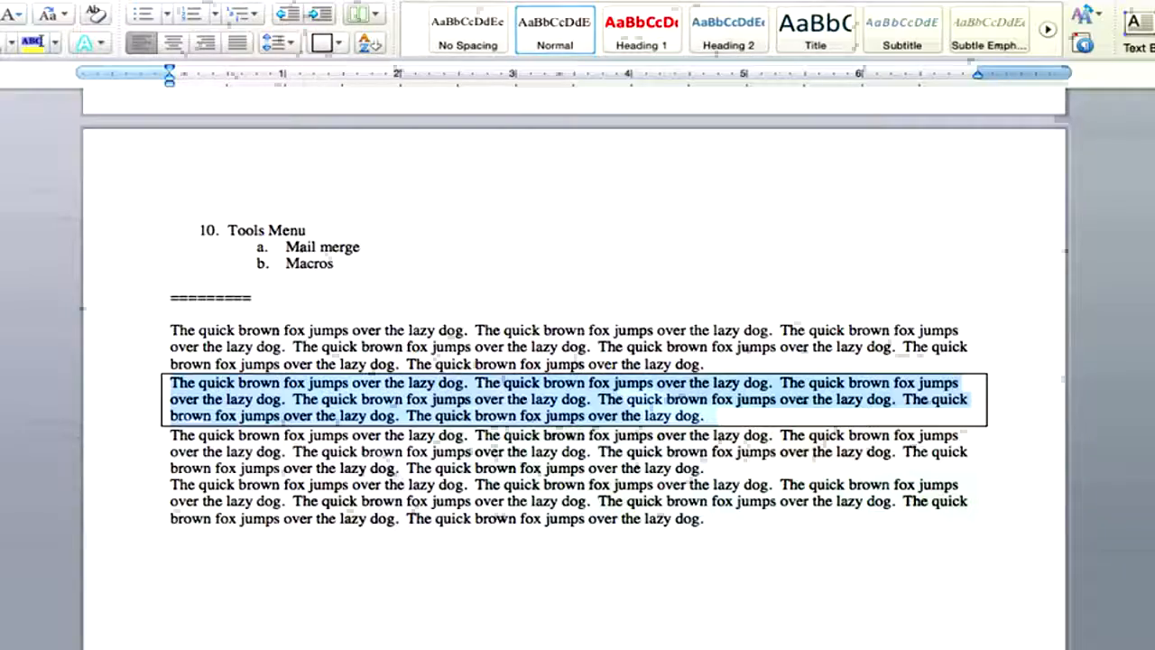
Step: Set the selected paragraph's border width to 3 pt in the Borders and Shading settings
left_click(326, 10)
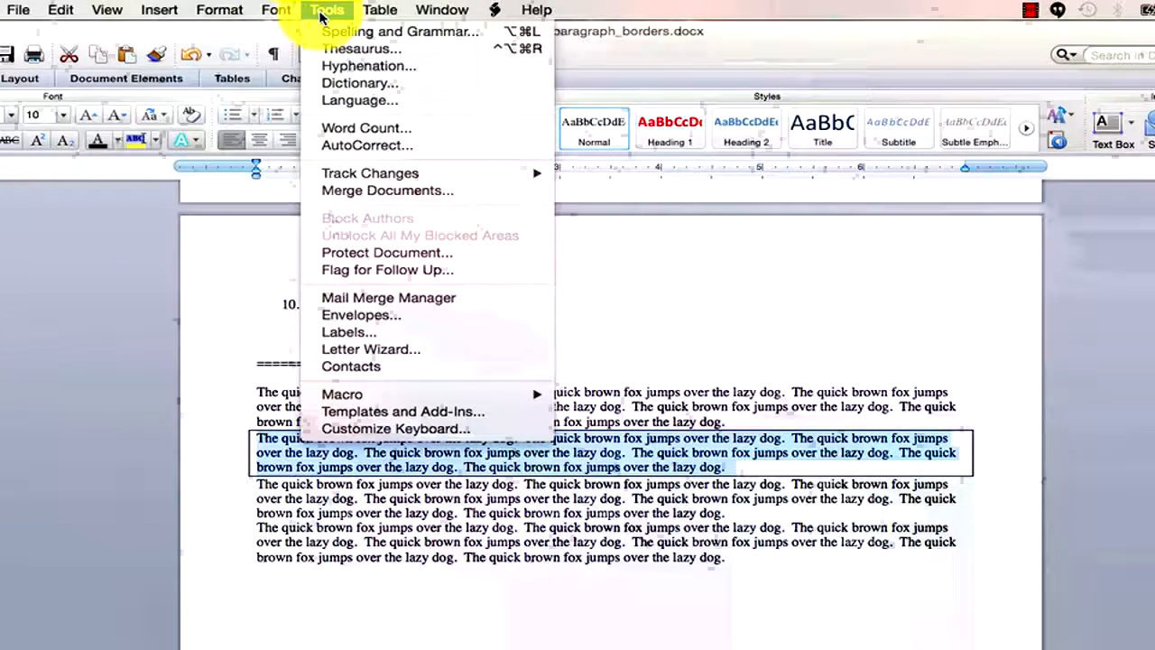
mouse_move(240, 12)
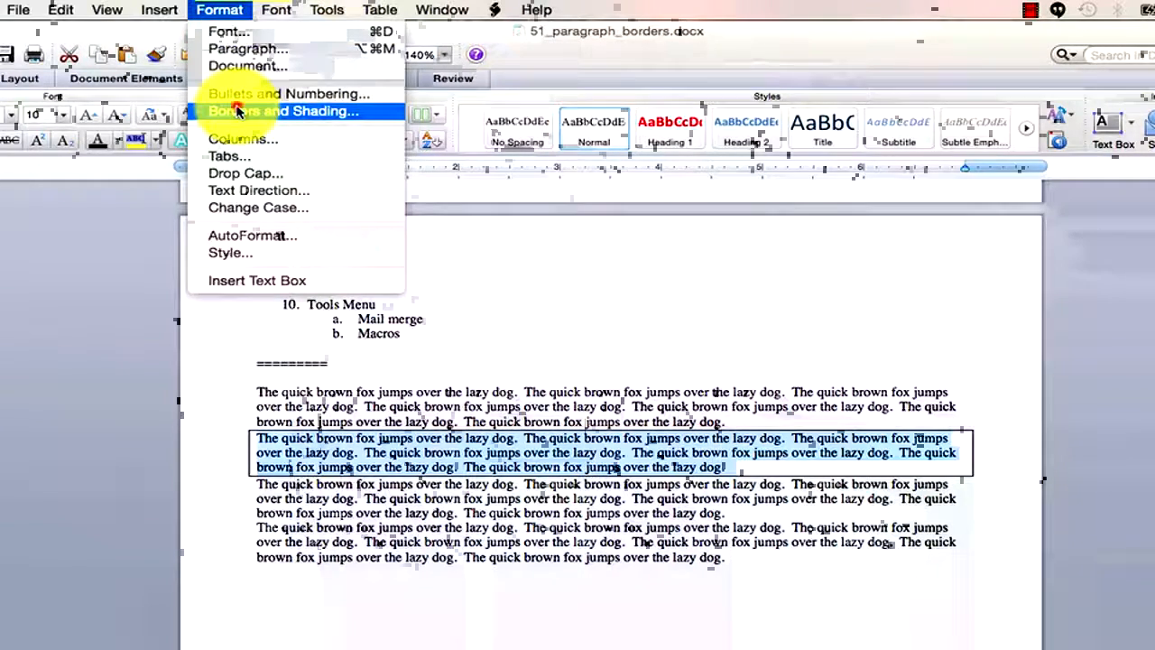
left_click(239, 110)
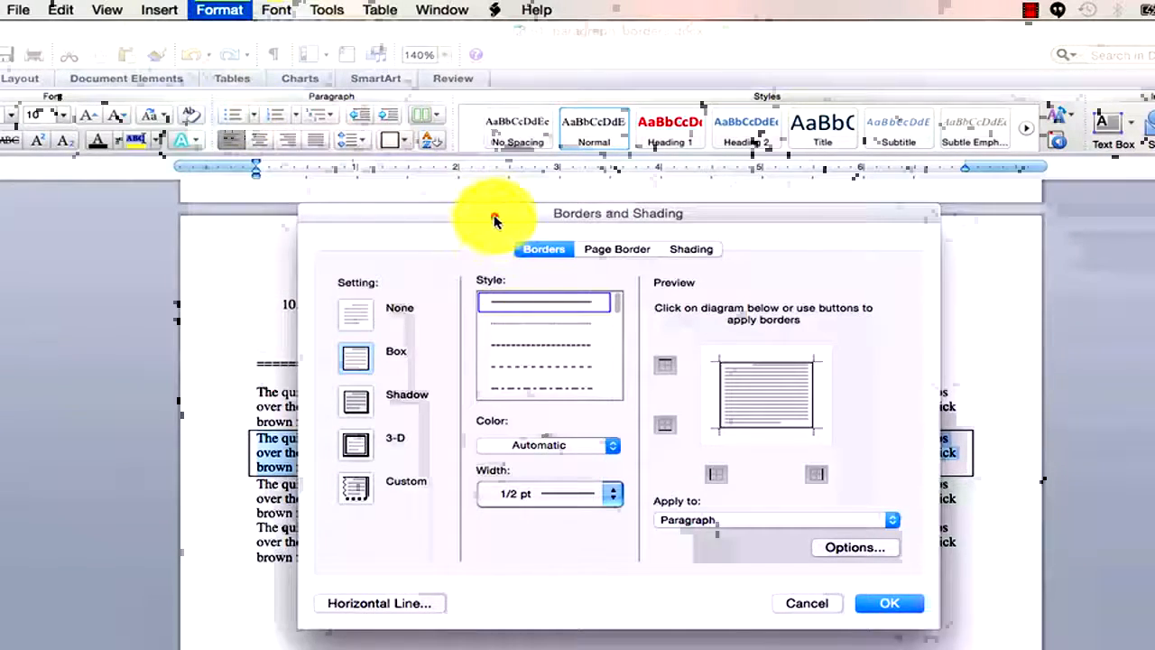
left_click_drag(495, 221, 472, 172)
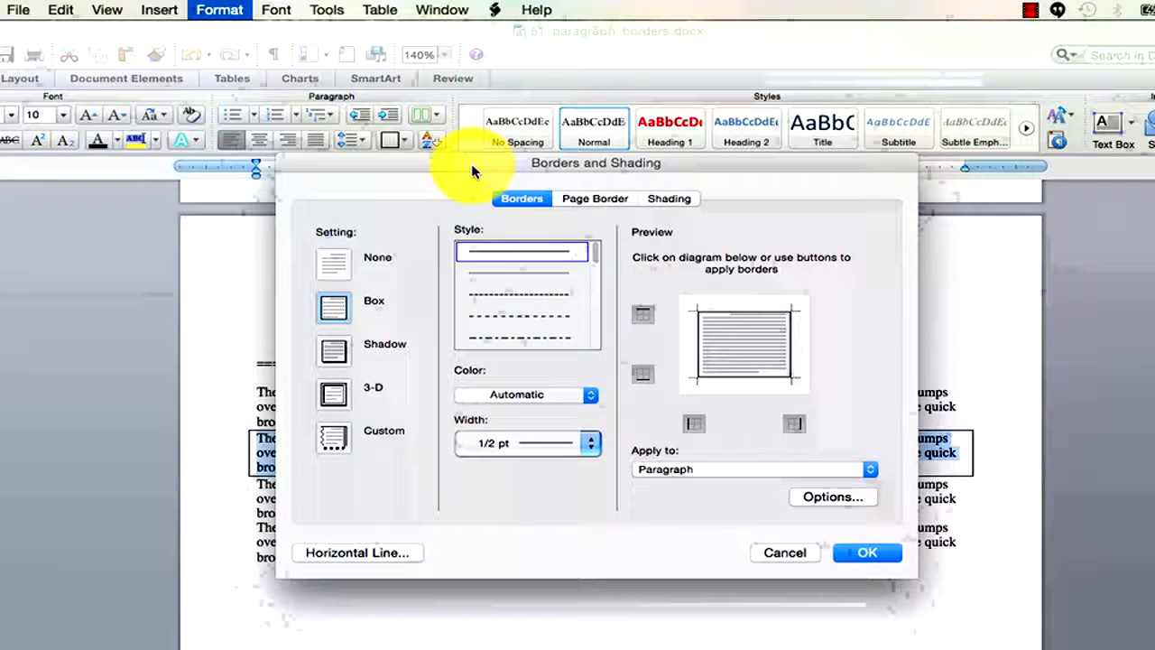
left_click(589, 442)
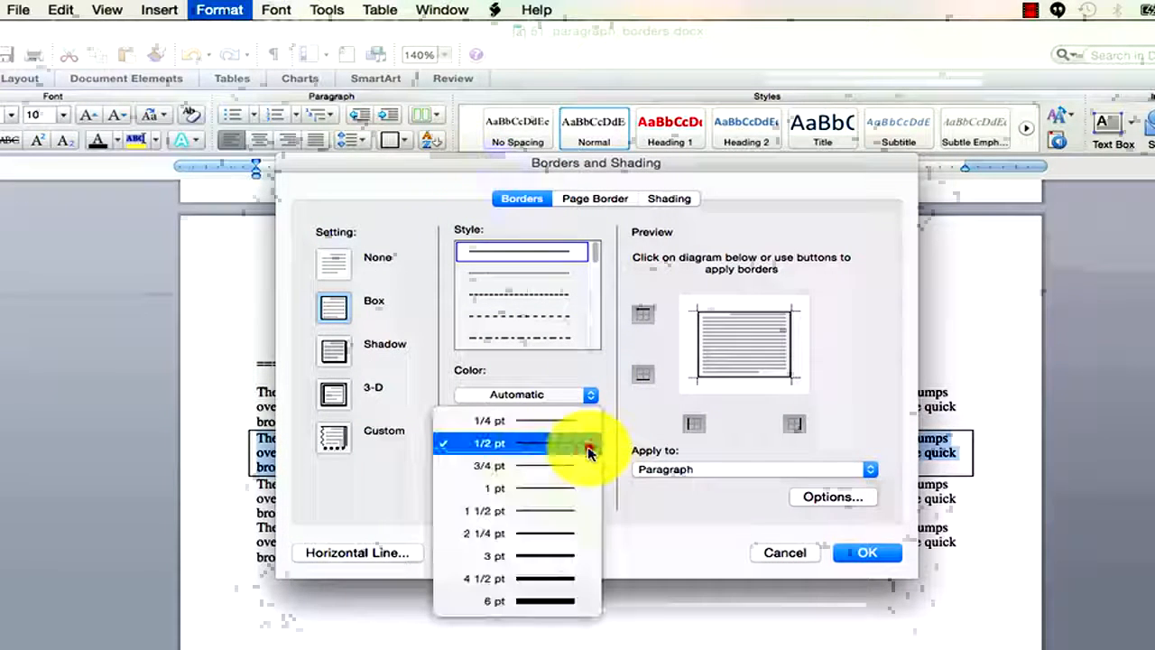
left_click(569, 557)
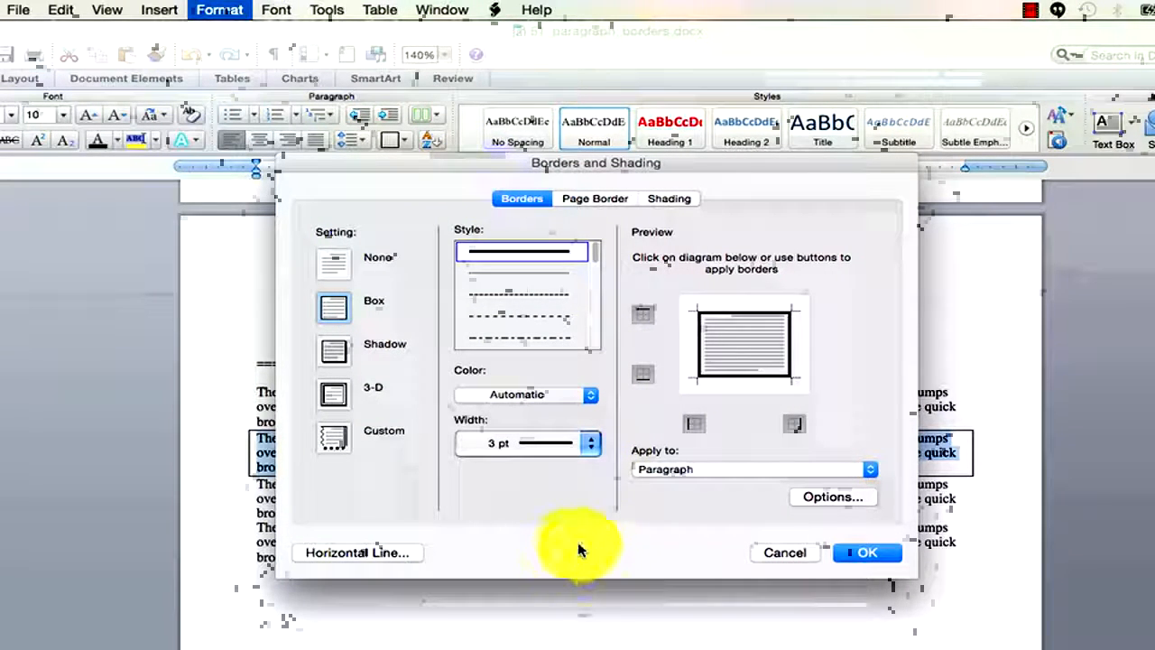
Step: Try the 3-D border setting and toggle individual border edges in the preview diagram
left_click(332, 394)
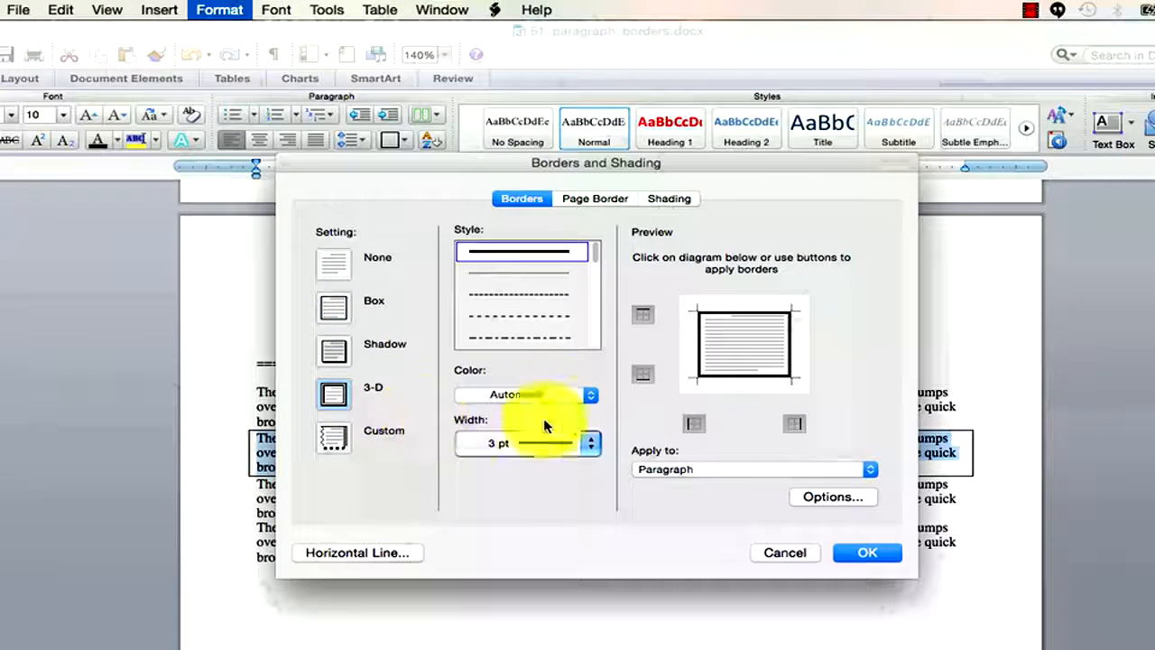
left_click(727, 374)
left_click(726, 376)
left_click(701, 359)
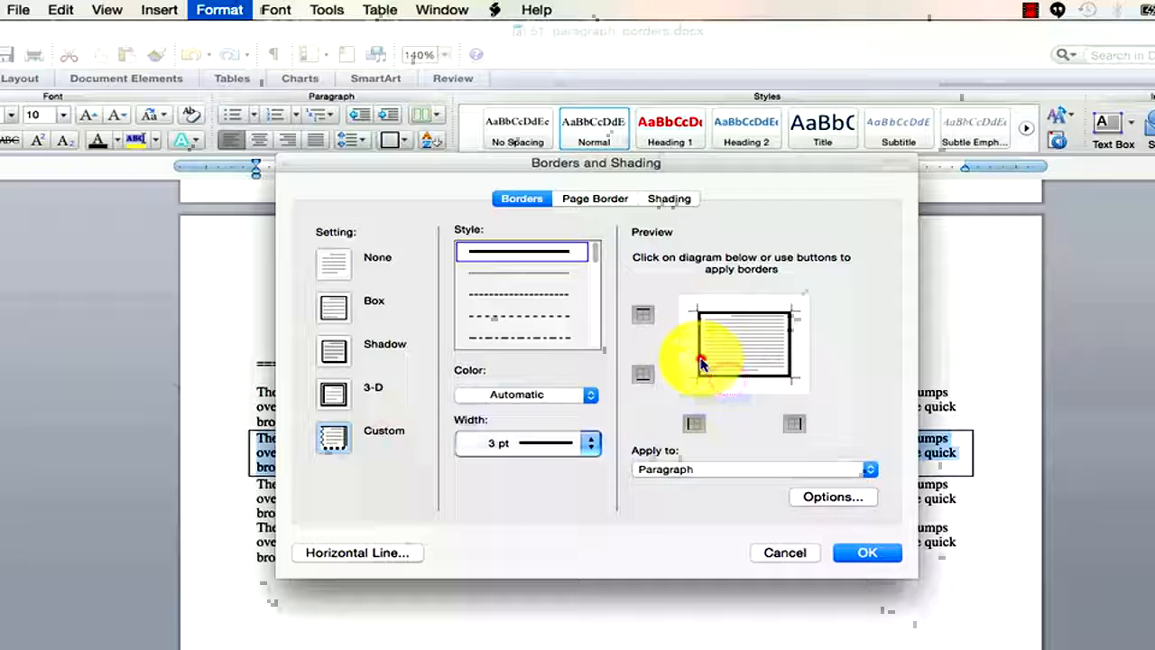
left_click(734, 314)
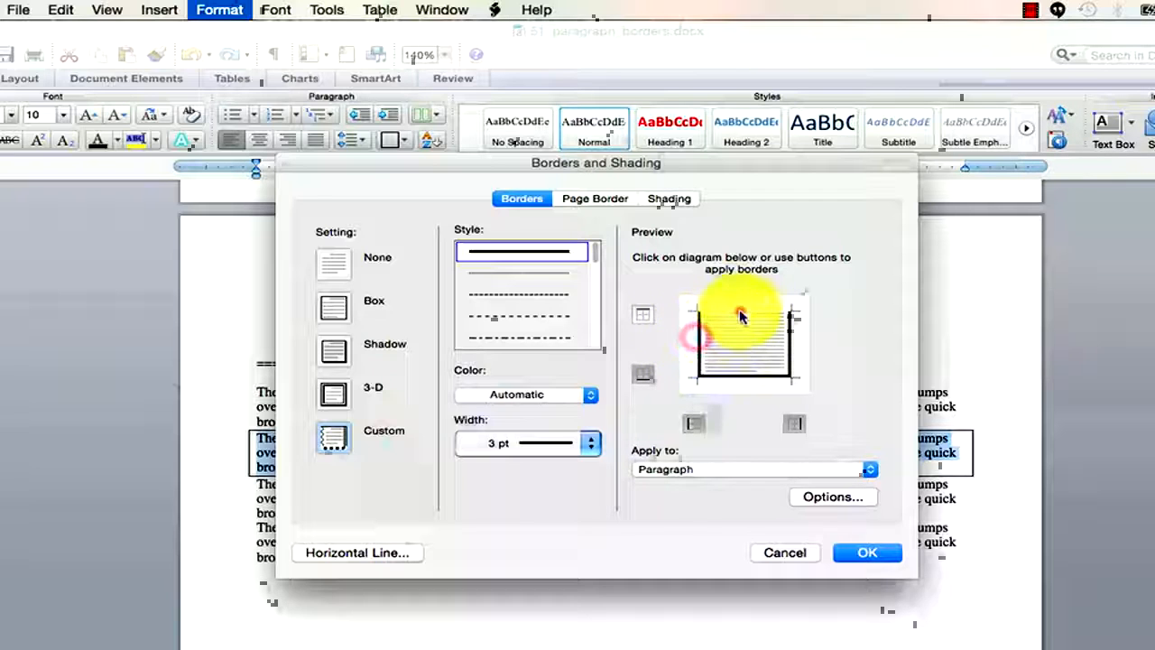
Step: Use the 3-D border setting and check the border's distance-from-text options without changing them
left_click(333, 391)
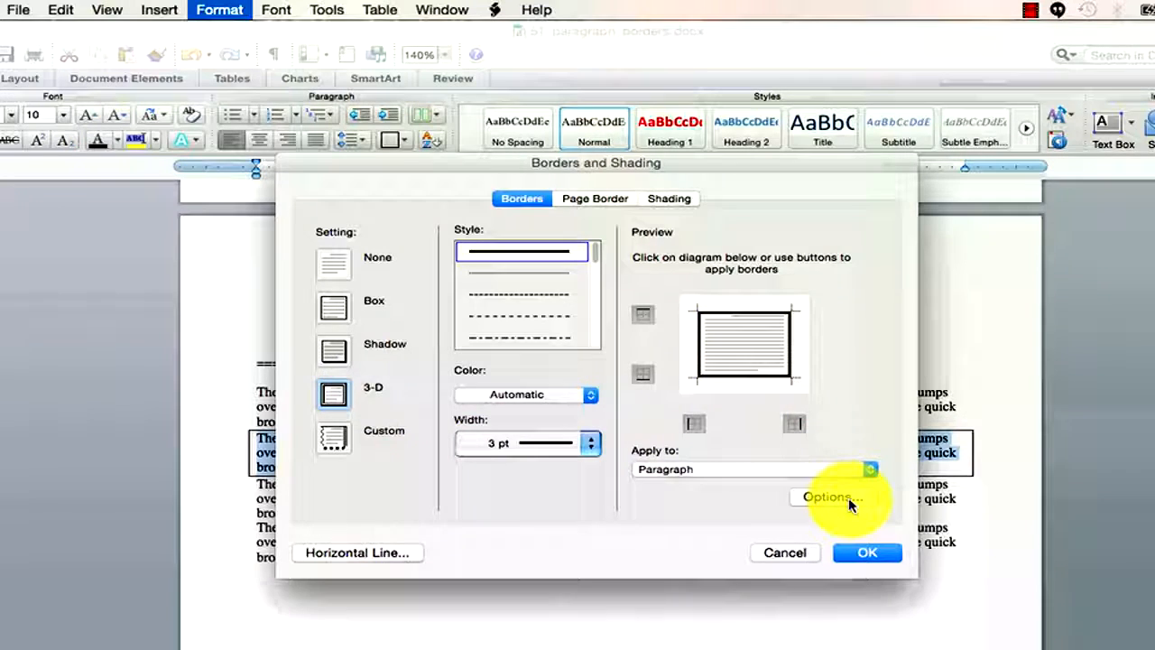
left_click(846, 497)
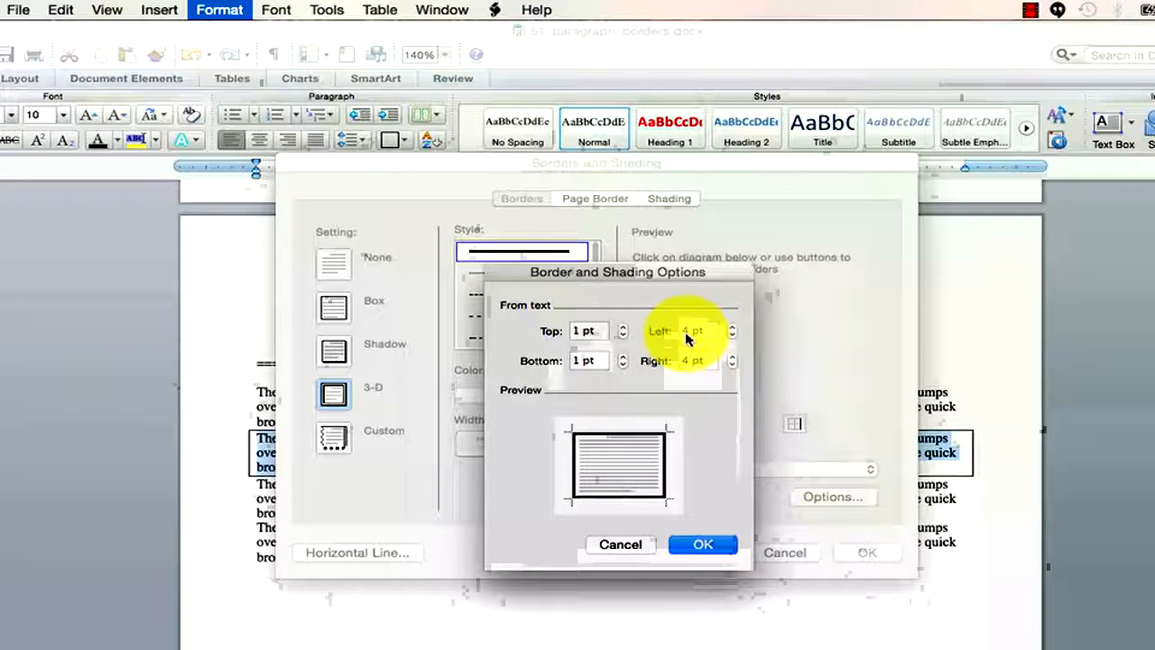
left_click(635, 547)
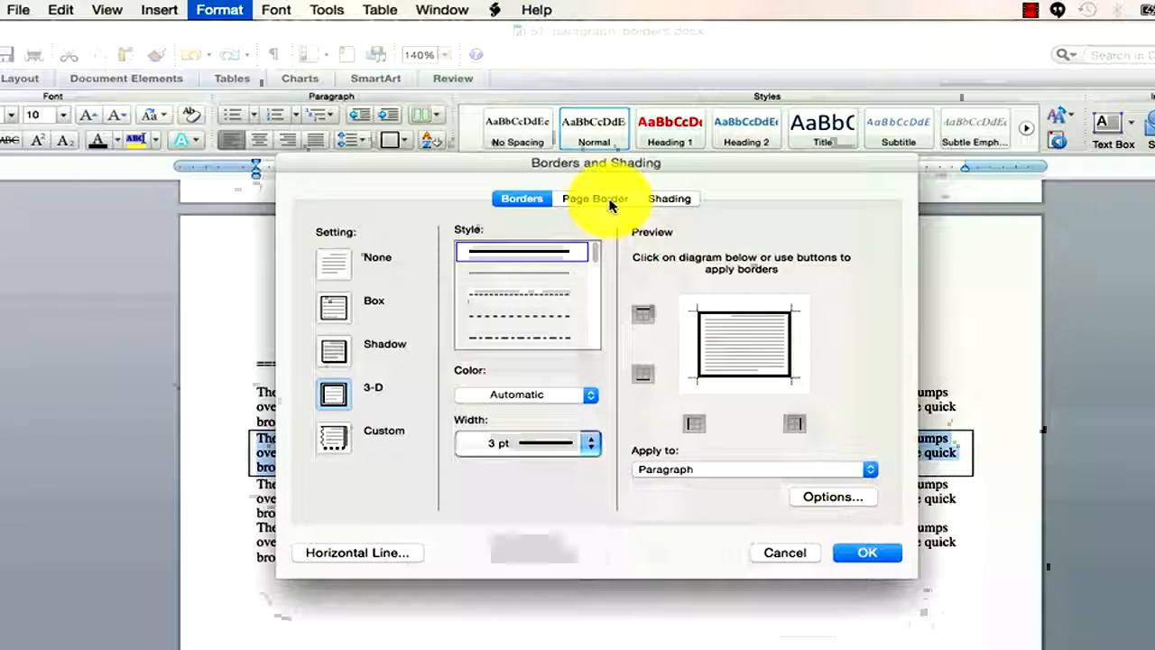
Step: Try several gray fills, choose Yellow as the paragraph's shading, apply the border and shading, and deselect the text
left_click(673, 199)
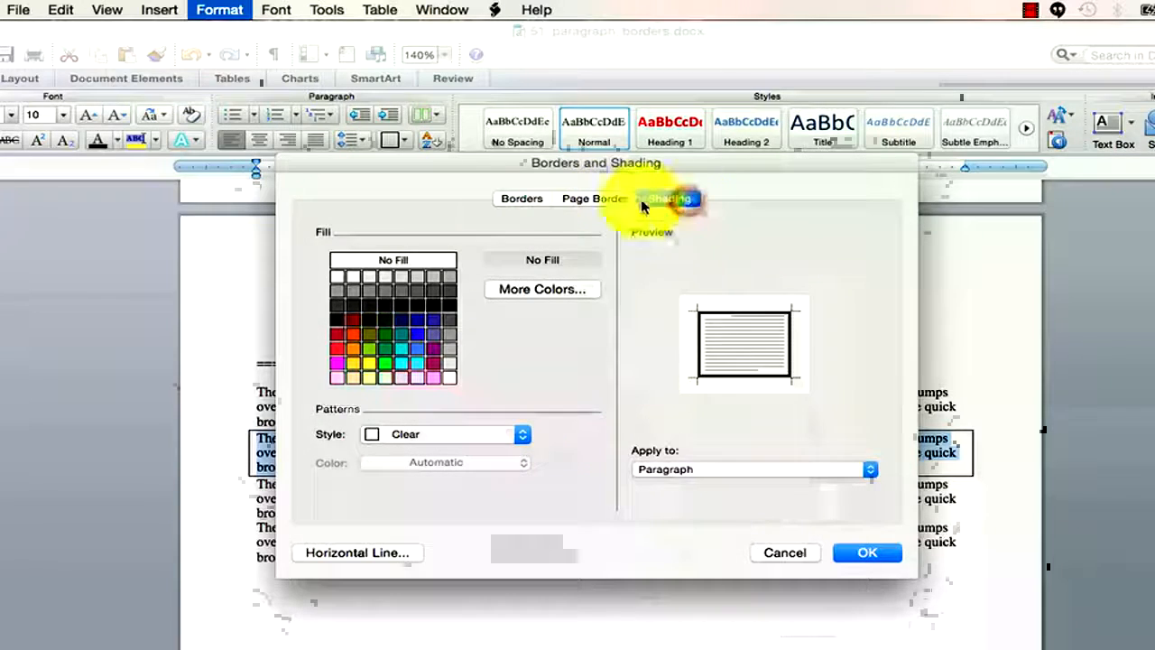
left_click(401, 277)
left_click(385, 278)
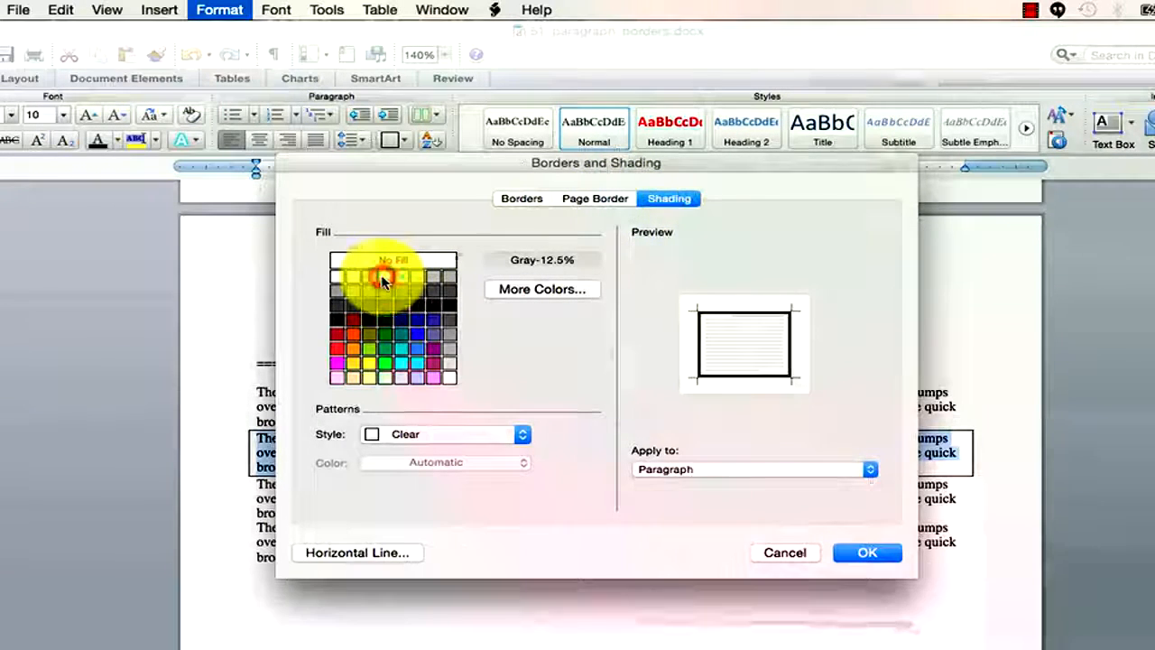
left_click(373, 278)
left_click(353, 277)
left_click(336, 277)
left_click(356, 276)
left_click(388, 274)
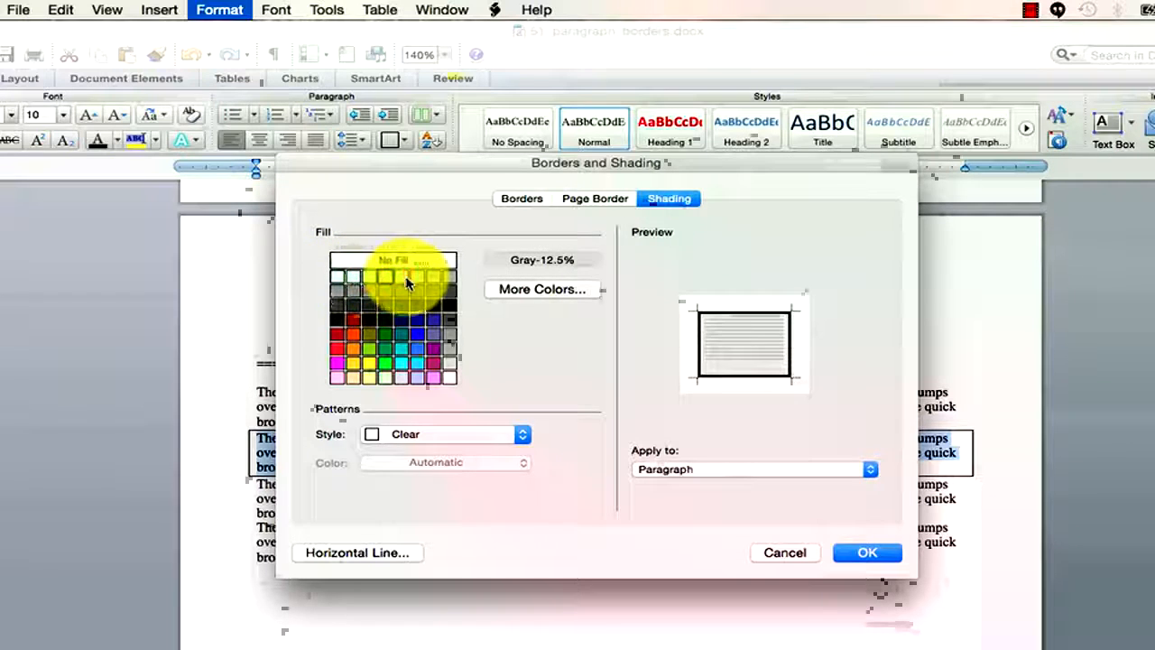
left_click(371, 379)
left_click(368, 364)
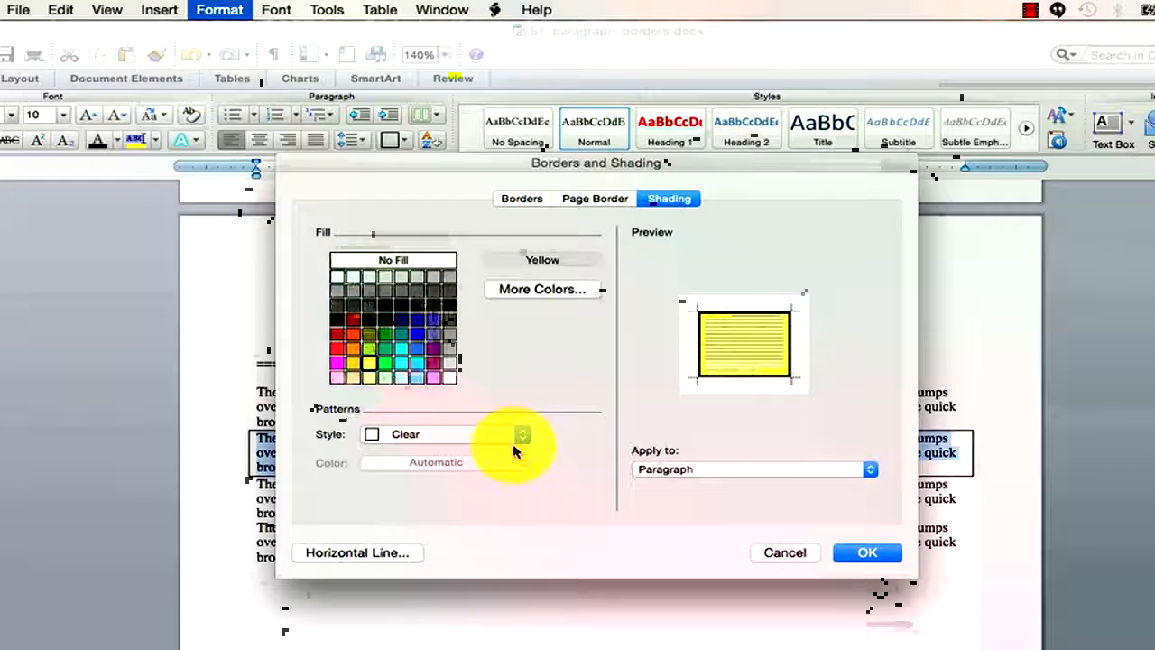
left_click(881, 555)
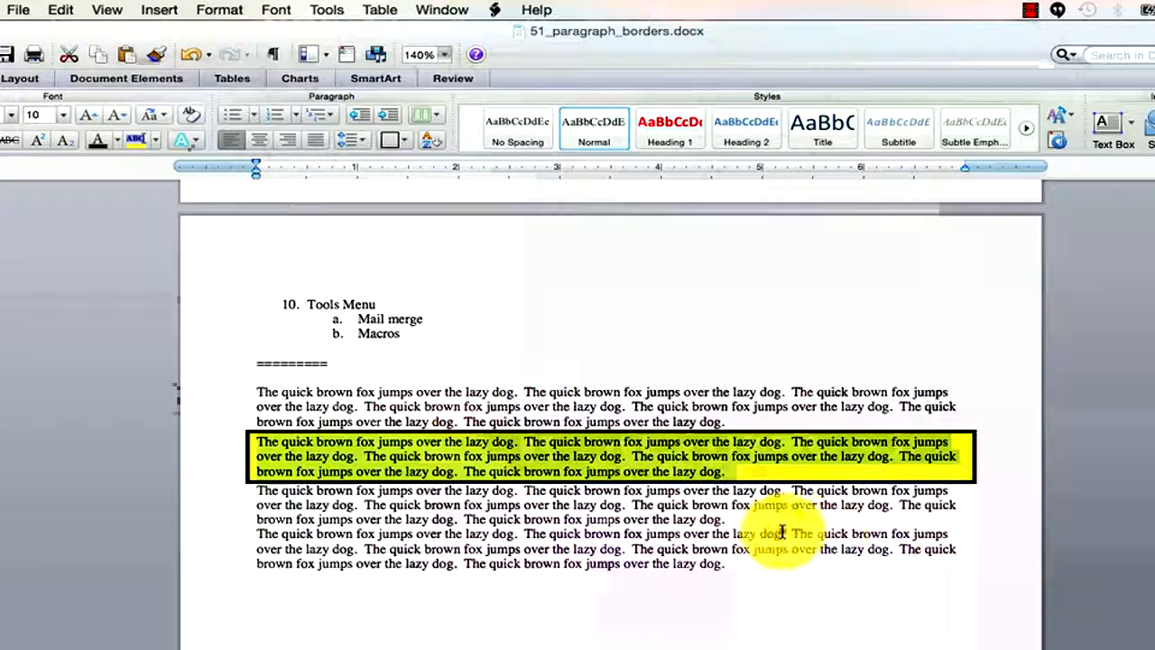
left_click(782, 533)
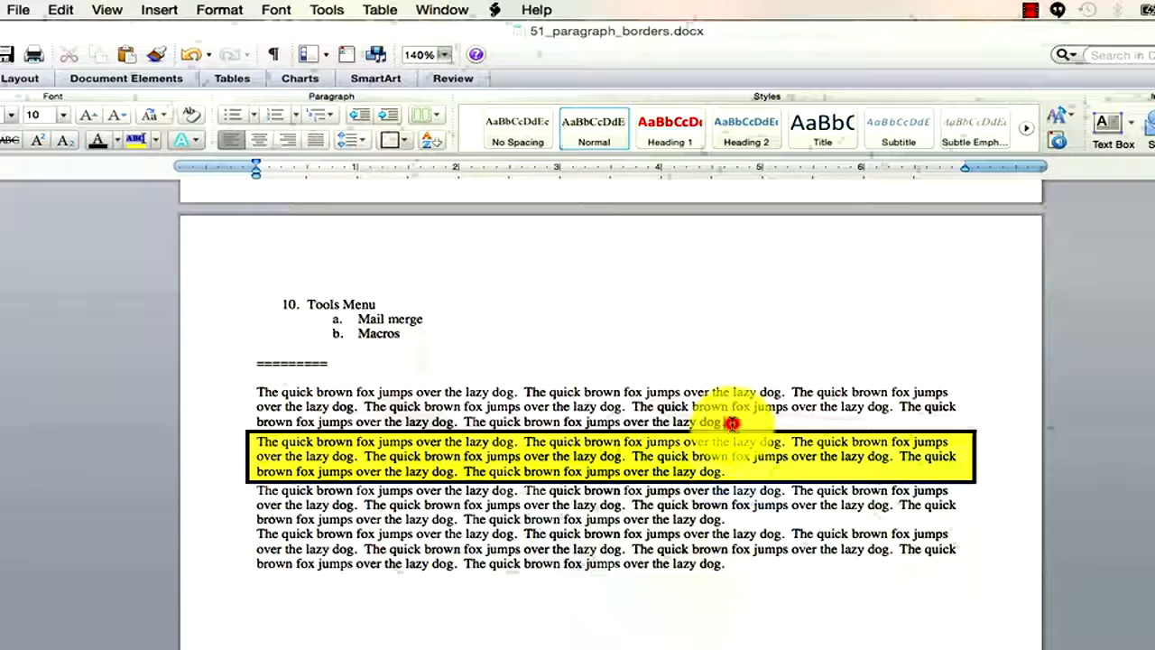
Step: Insert a blank line above and below the yellow boxed paragraph and show the nonprinting paragraph marks
left_click(732, 421)
key("Return")
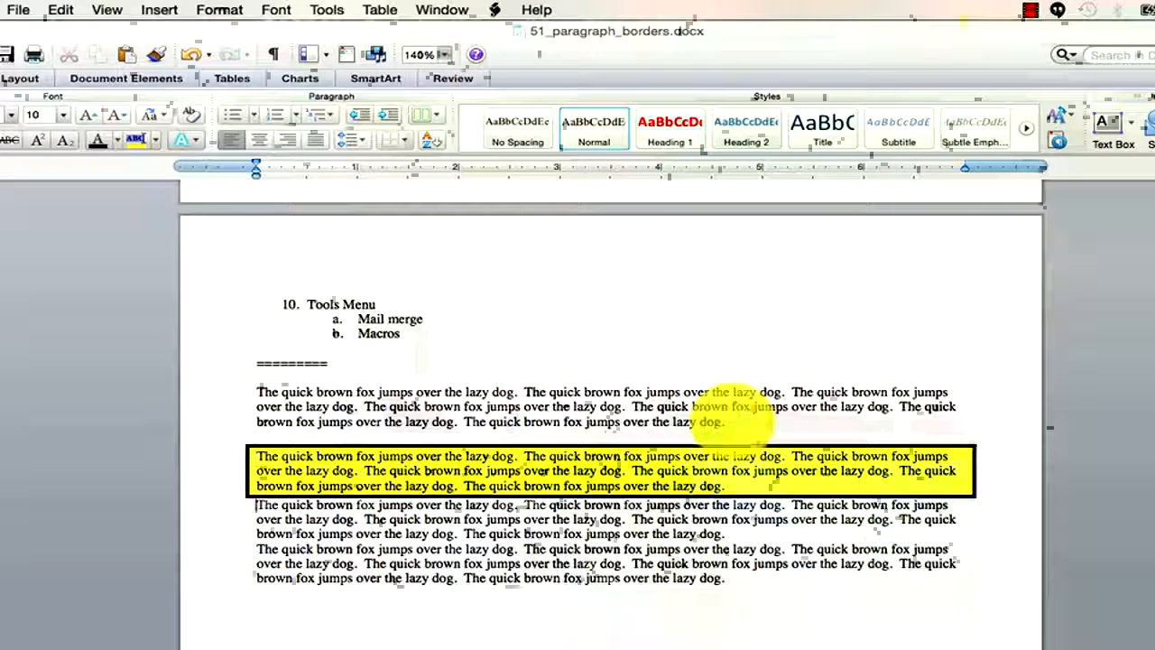
key("Return")
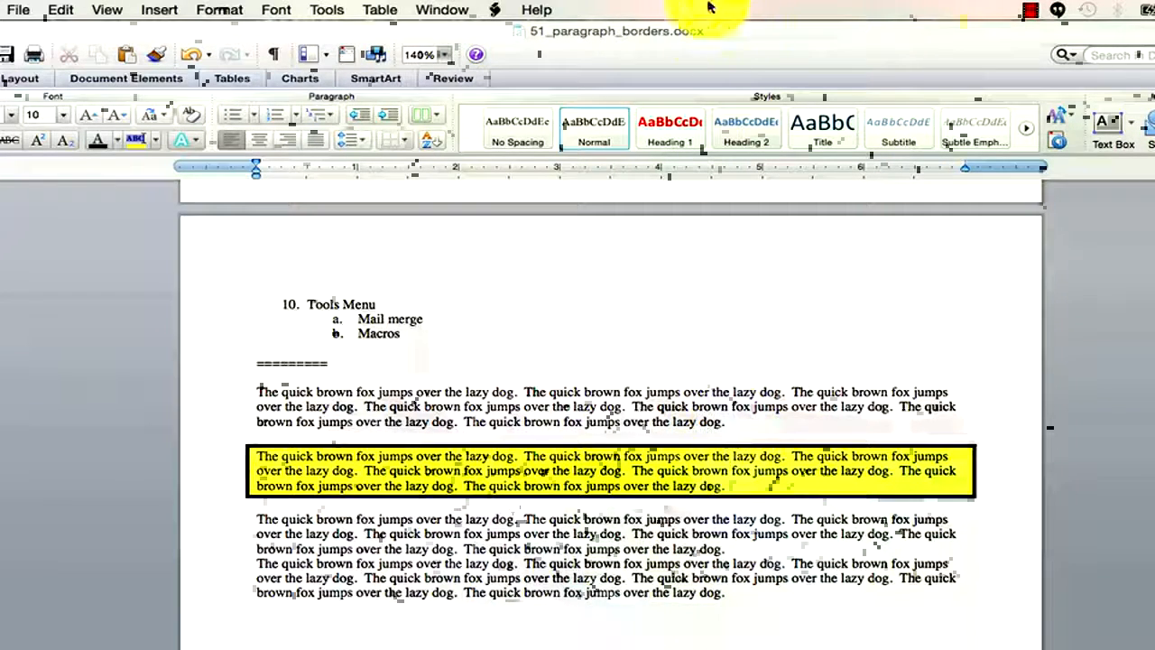
left_click(274, 56)
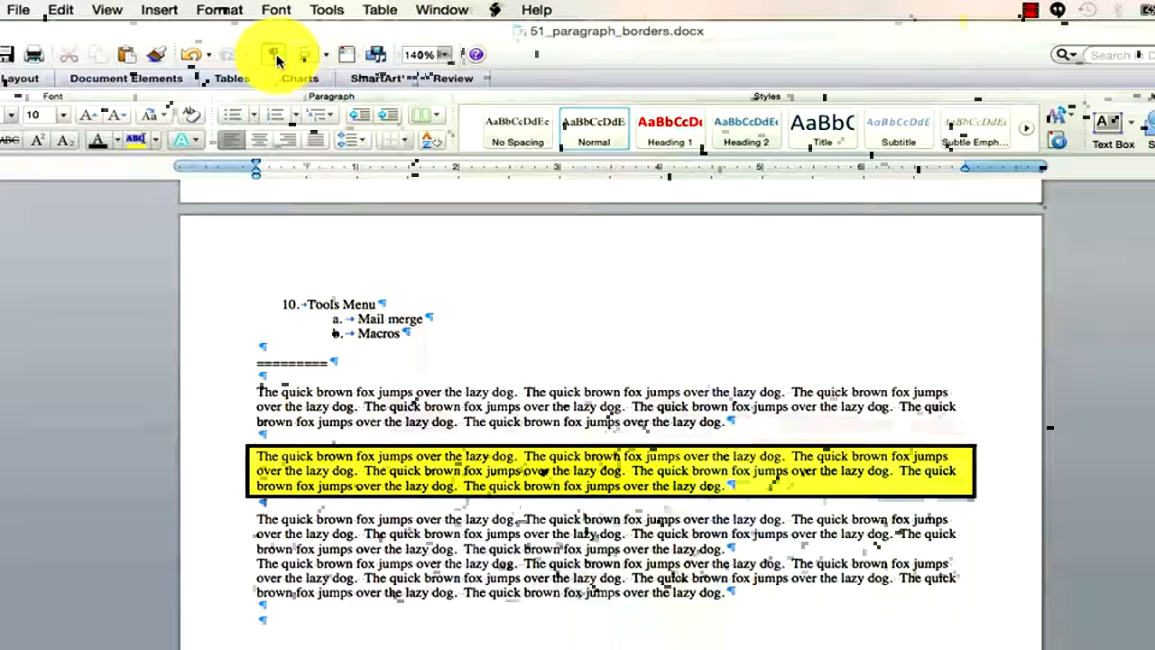
Step: Undo the blank lines around the yellow boxed paragraph and set 6 pt spacing after on all four fox paragraphs
left_click(204, 57)
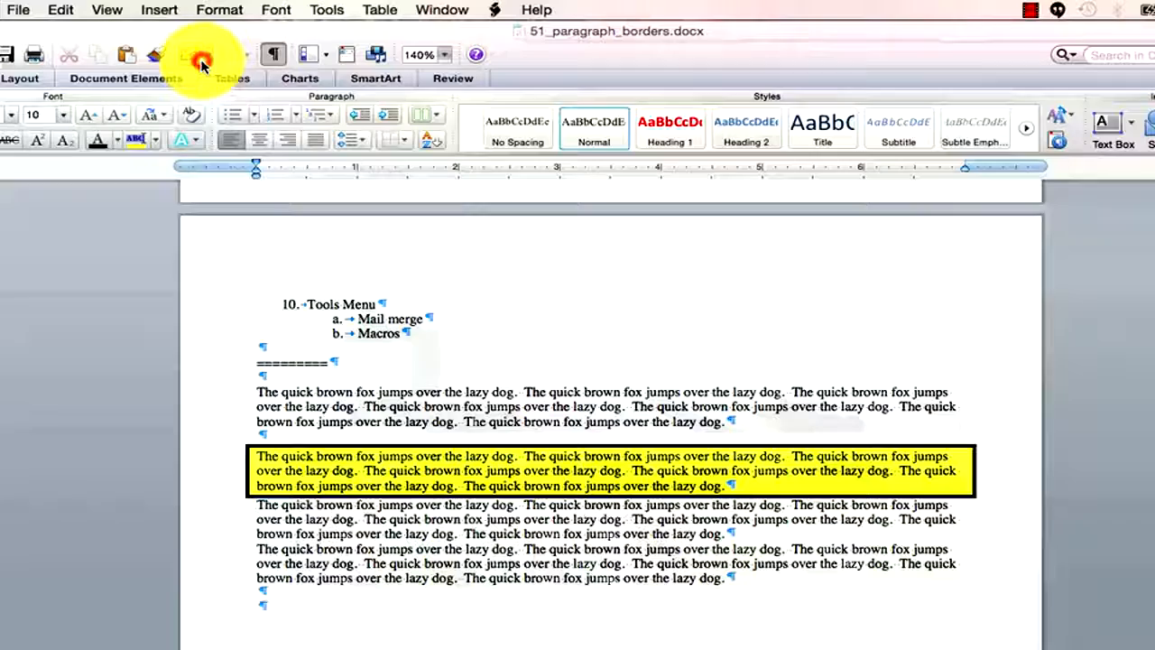
left_click(204, 57)
left_click_drag(730, 572, 256, 401)
left_click(219, 9)
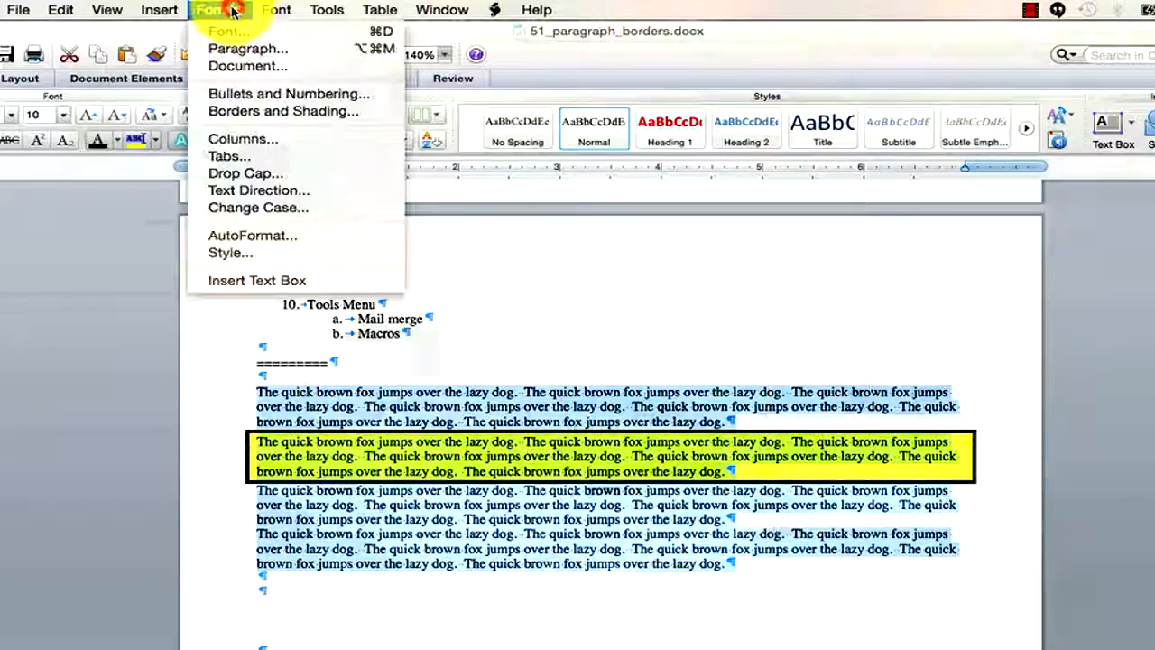
left_click(241, 49)
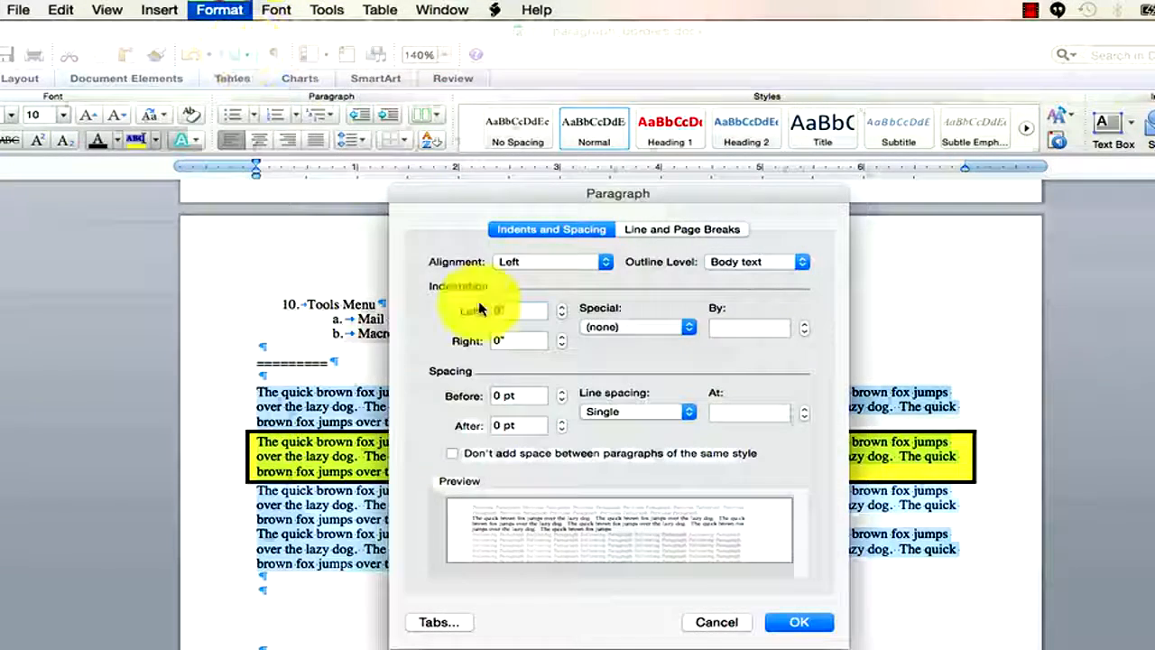
left_click(561, 420)
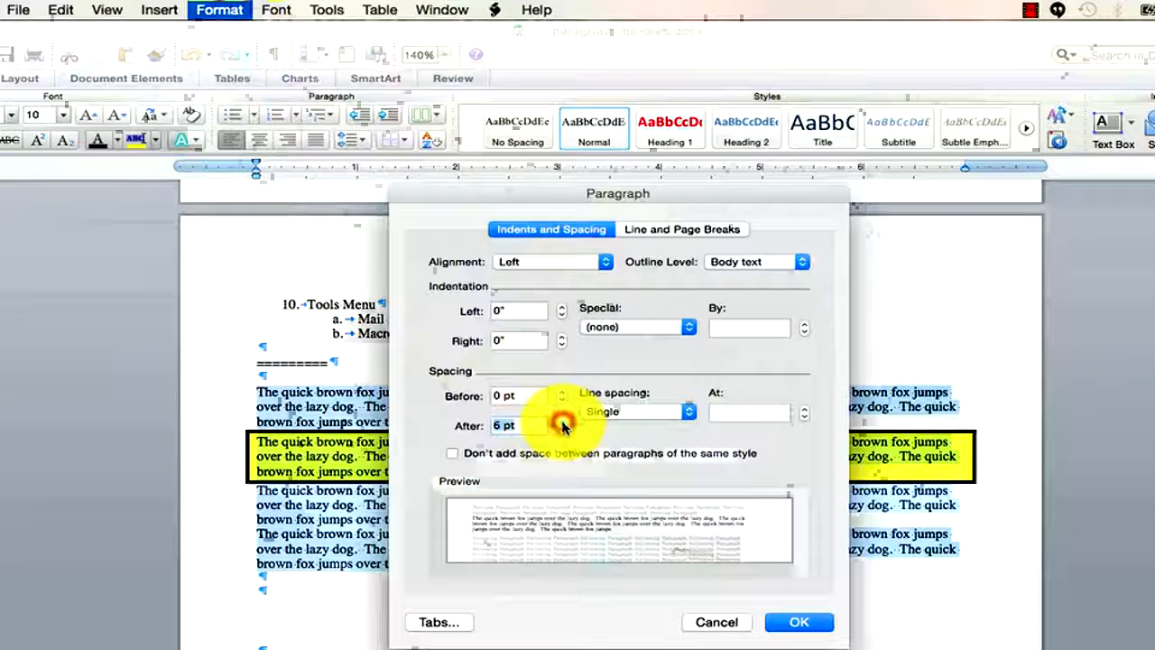
left_click(800, 622)
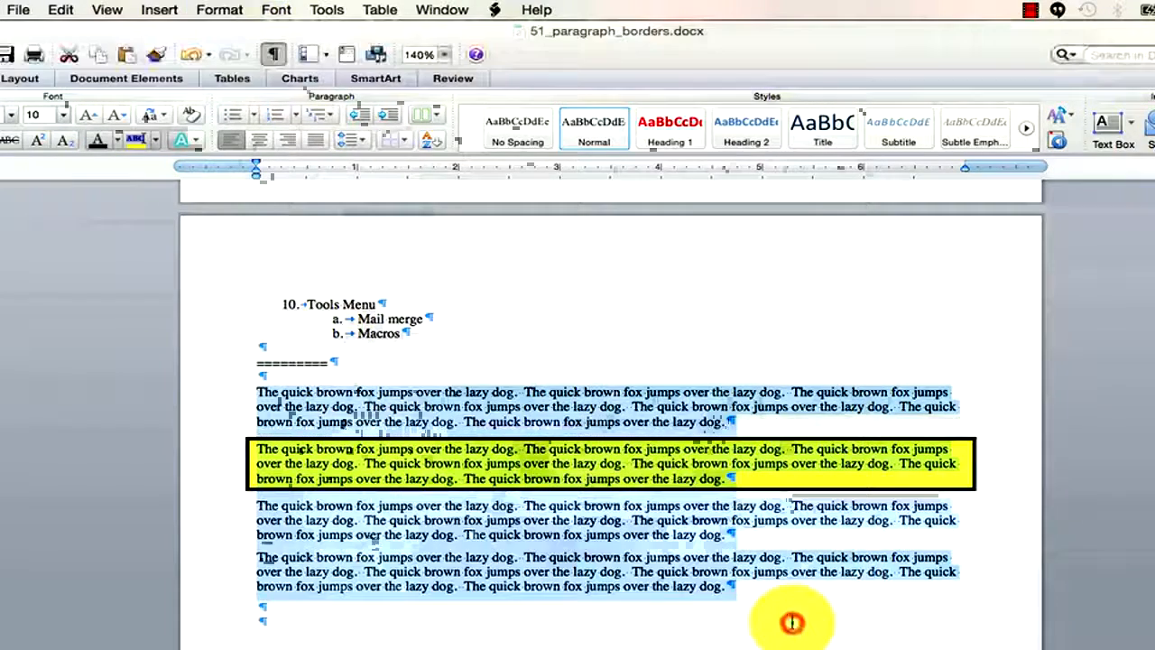
left_click(640, 559)
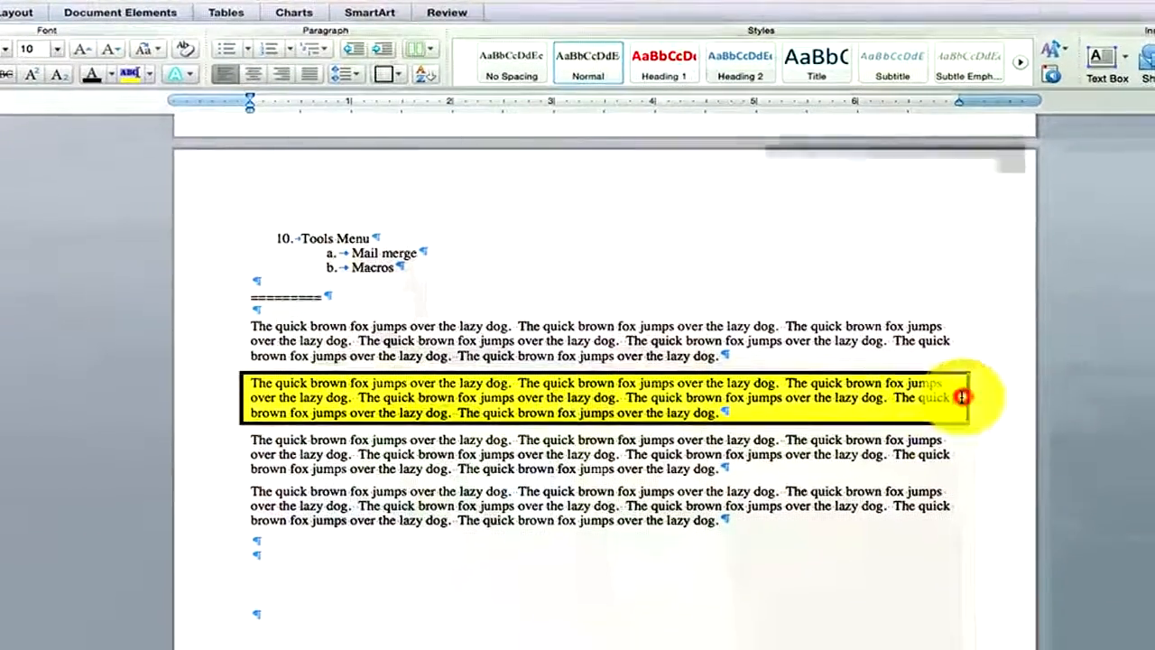
Step: Indent the yellow boxed paragraph on both sides, with its left indent at 1 inch and its right indent at 6 inches
left_click(961, 397)
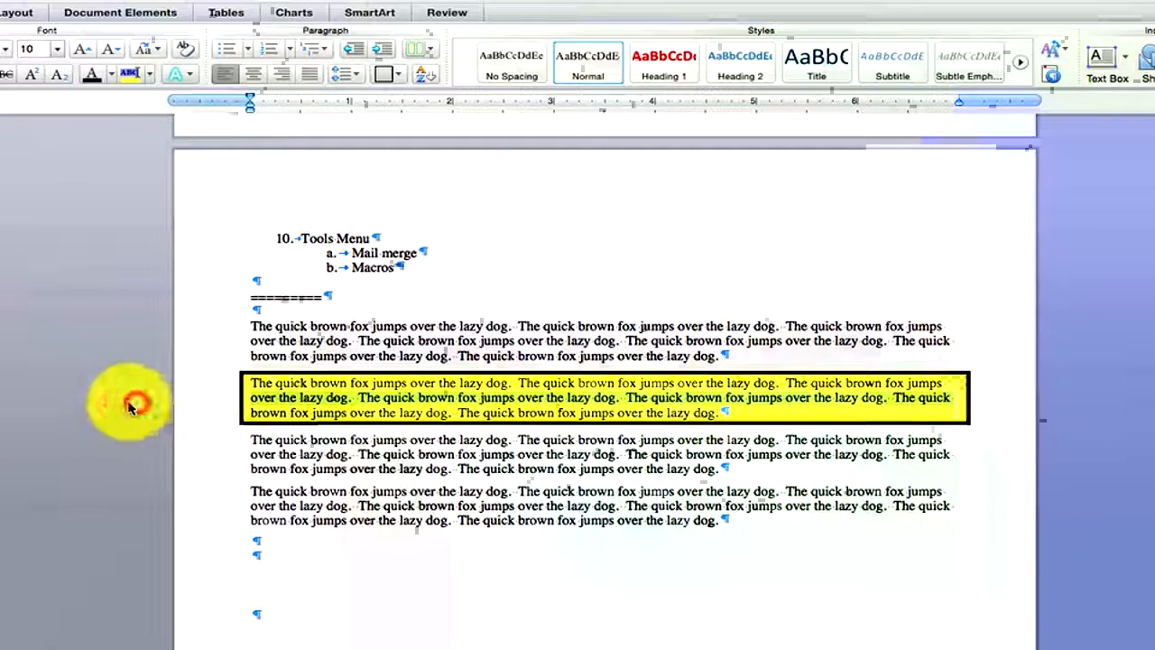
triple_click(177, 399)
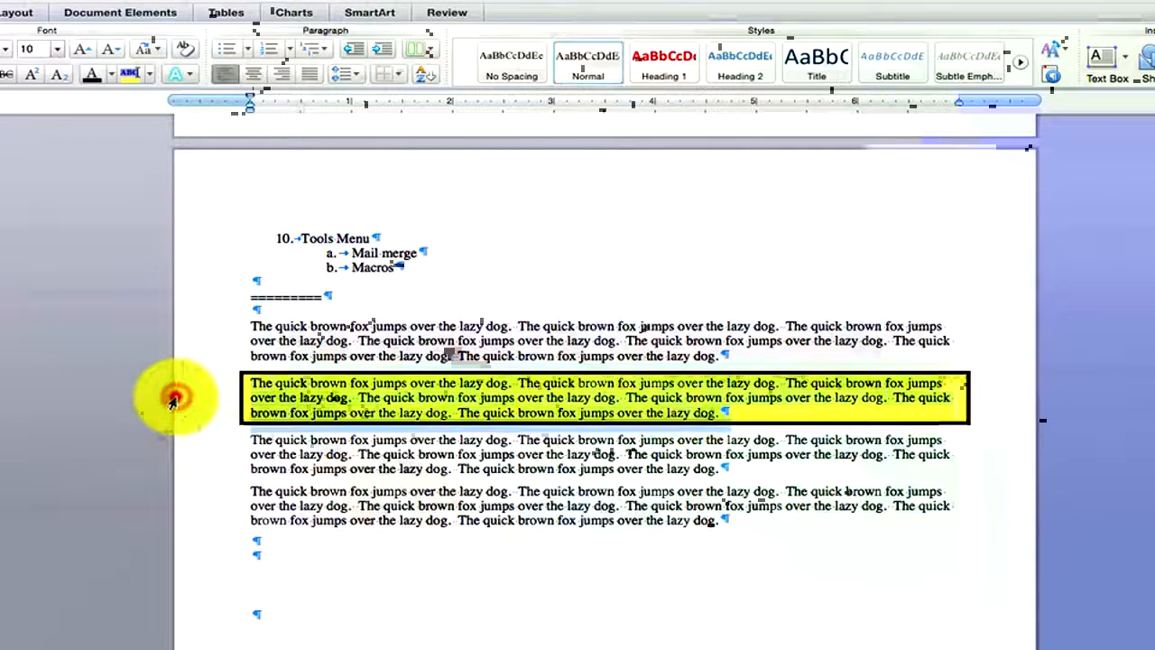
left_click(174, 401)
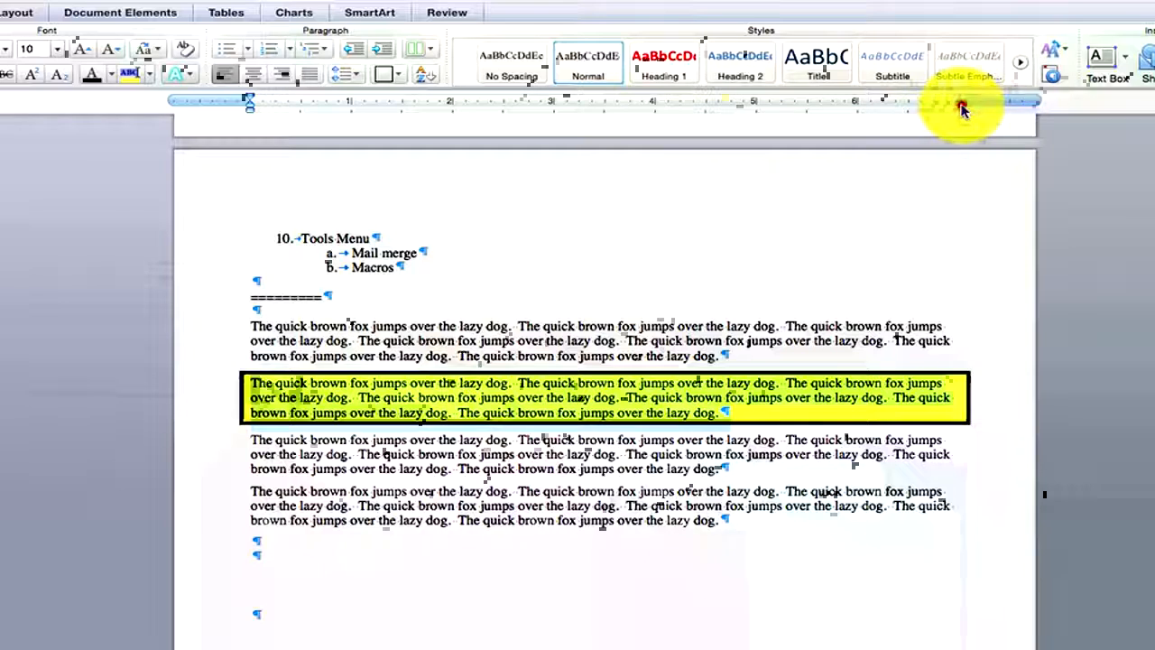
mouse_move(960, 107)
left_mouse_down()
mouse_move(908, 99)
mouse_move(778, 117)
mouse_move(774, 107)
left_mouse_up()
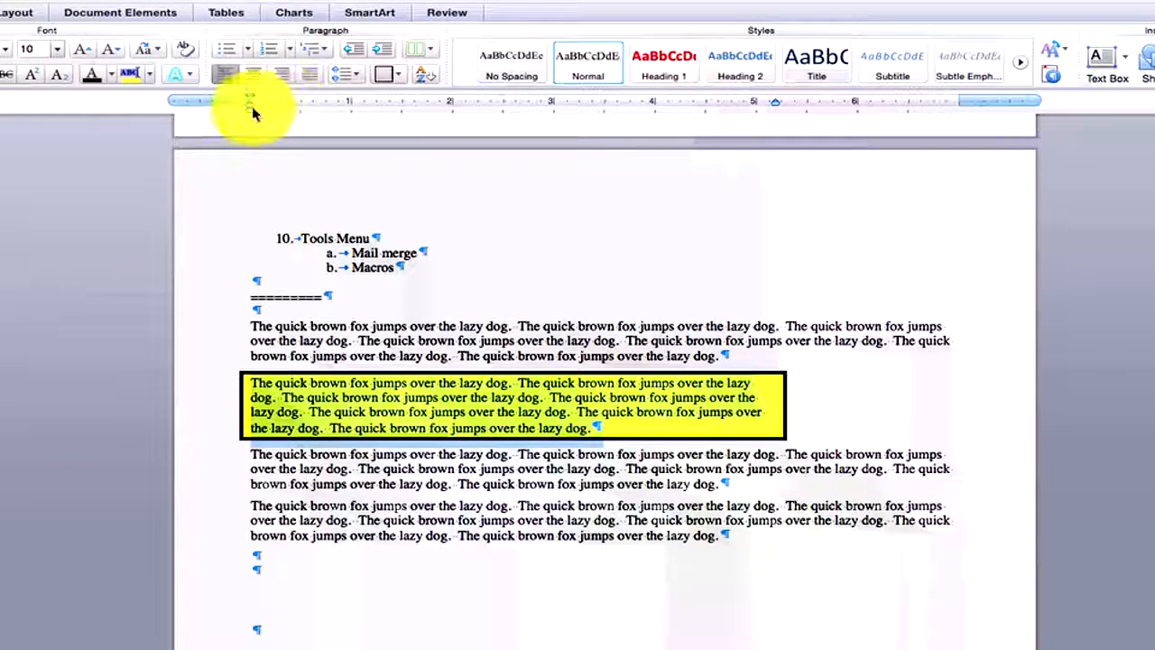
left_click_drag(251, 113, 351, 112)
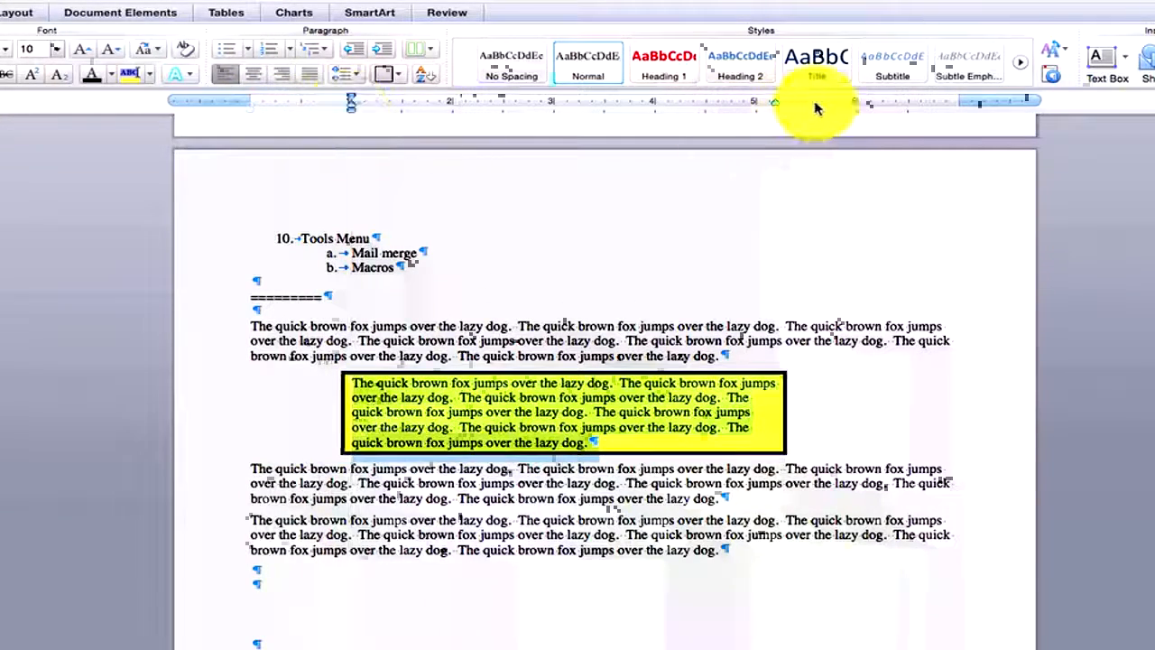
left_click_drag(774, 109, 857, 108)
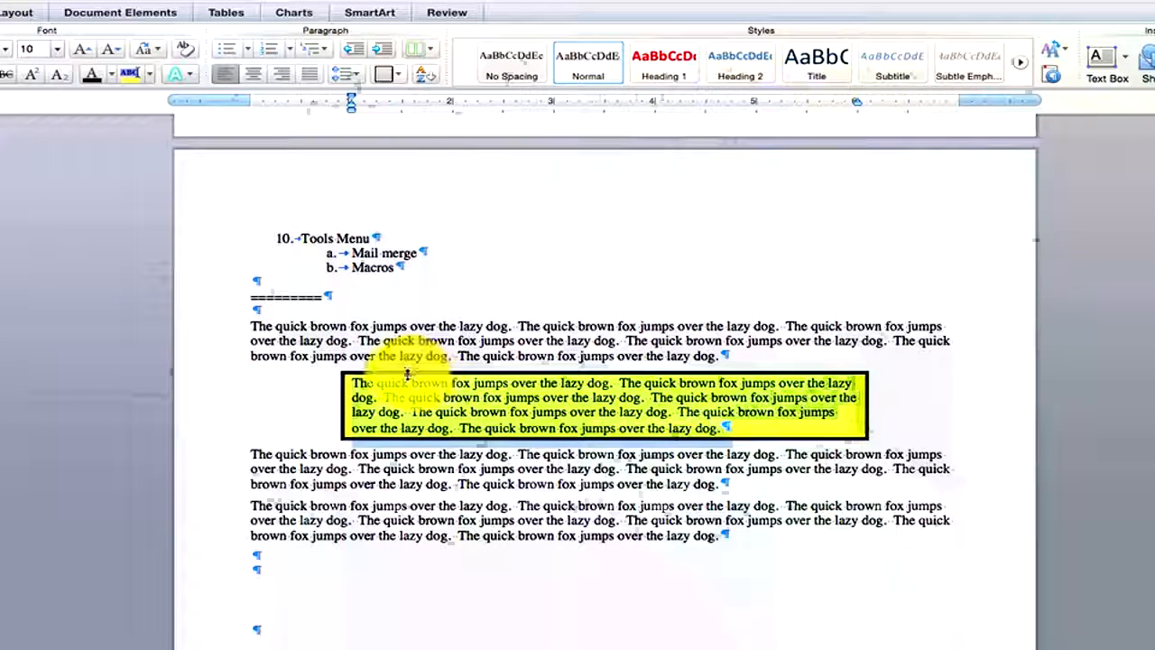
Step: Try right alignment on the yellow boxed paragraph, return it to left alignment and deselect it
left_click(277, 76)
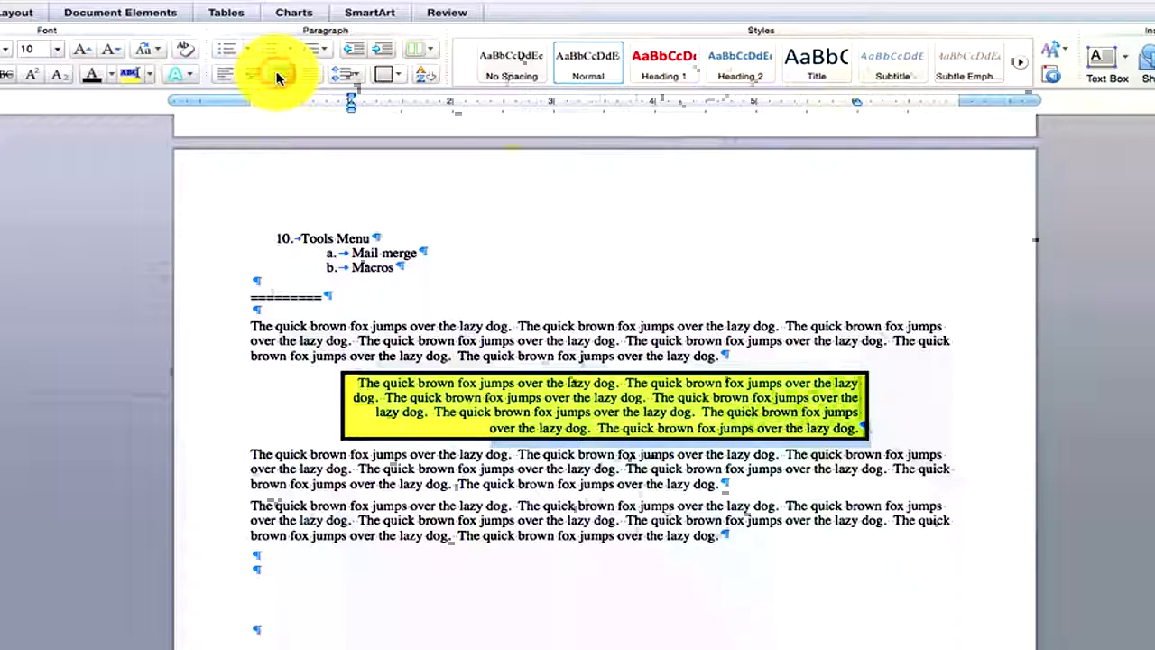
left_click(225, 75)
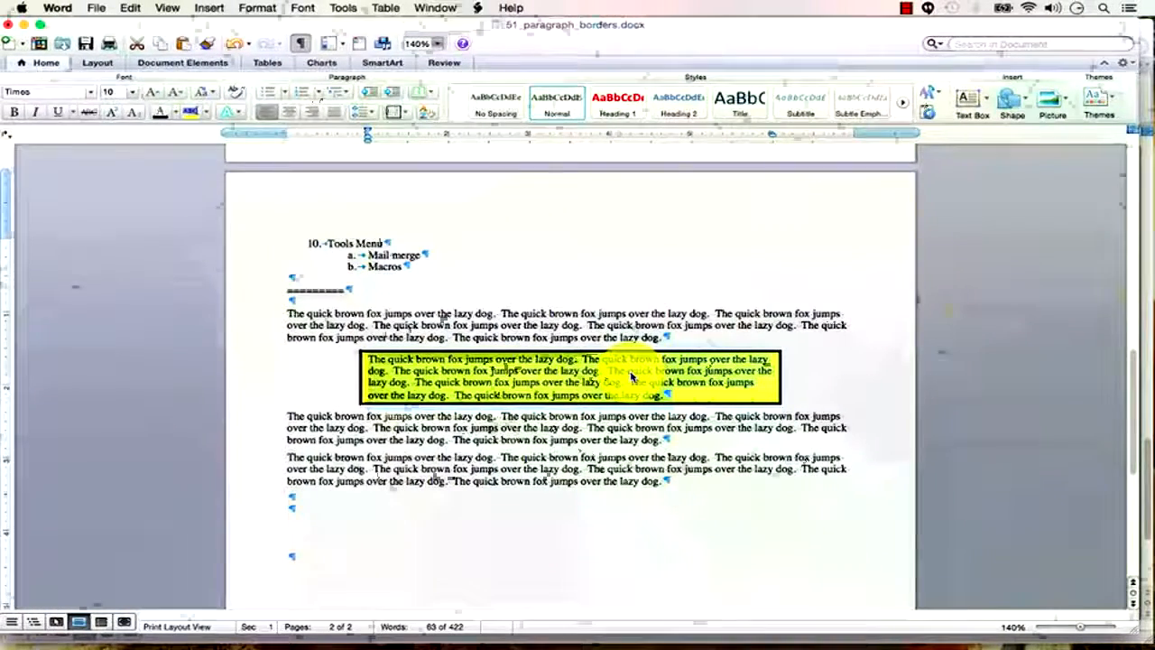
left_click(515, 439)
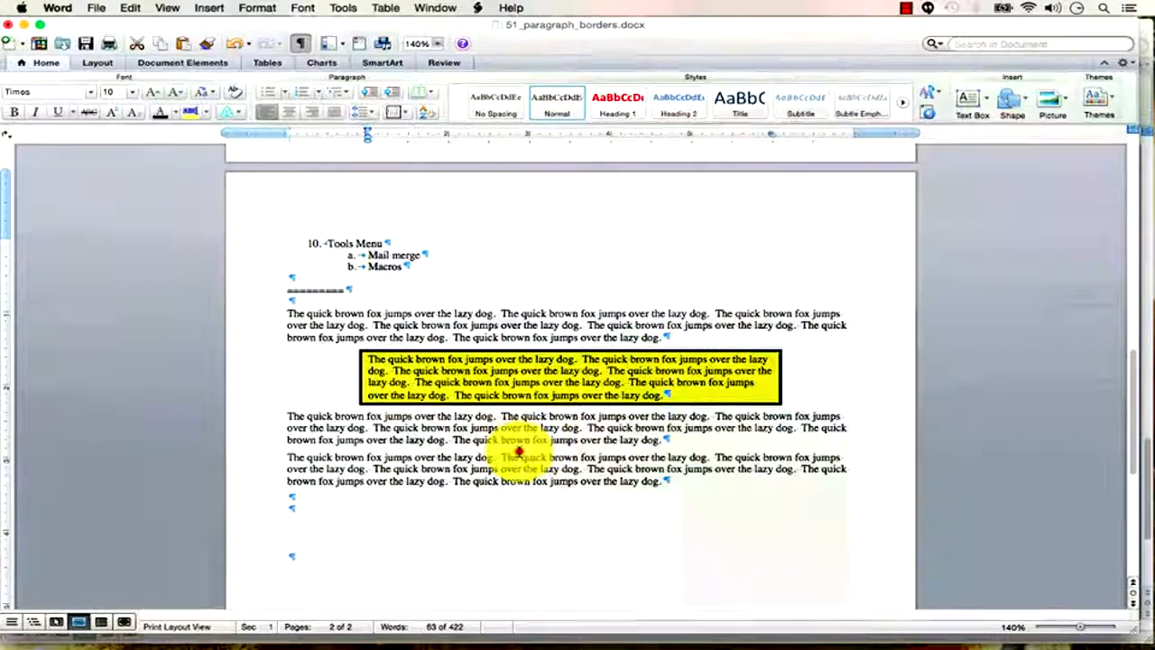
Step: Look at where the border choices and the Borders and Shading command are found, and select the four fox paragraphs
left_click(407, 109)
left_click(409, 112)
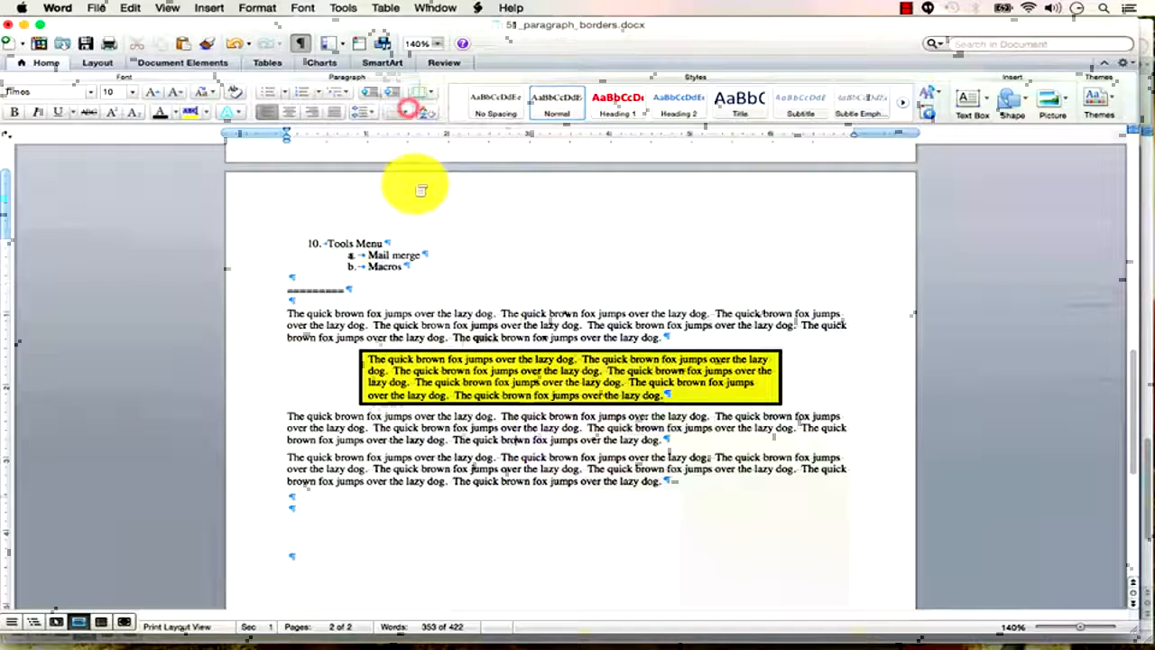
left_click(406, 115)
left_click(406, 117)
left_click(262, 8)
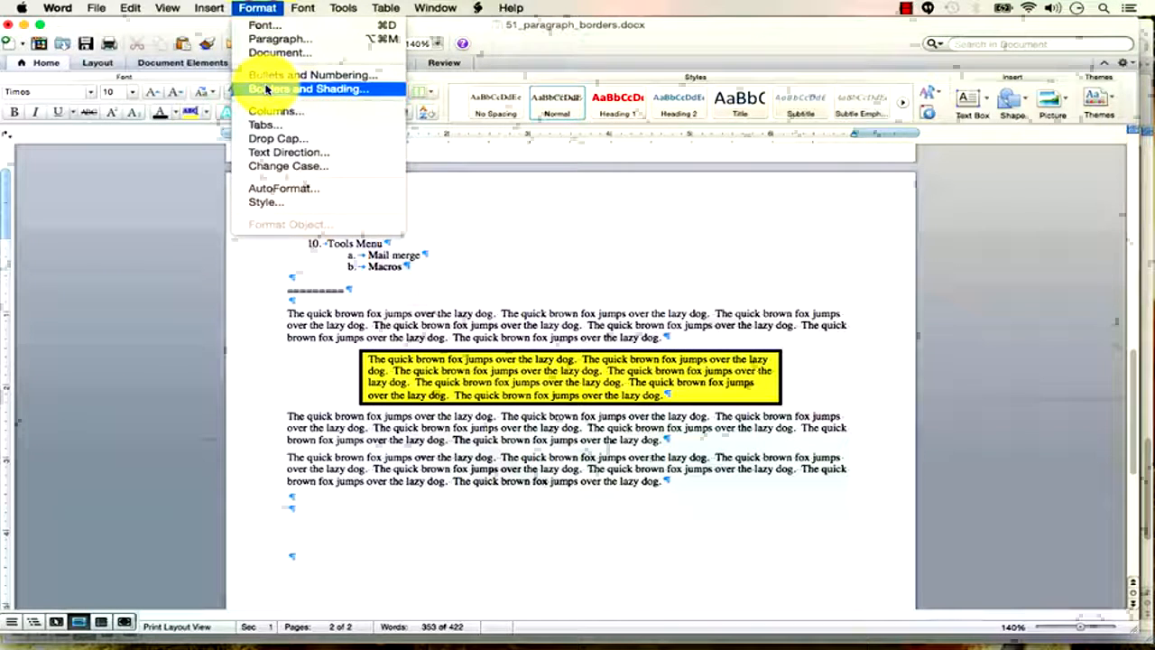
left_click(619, 365)
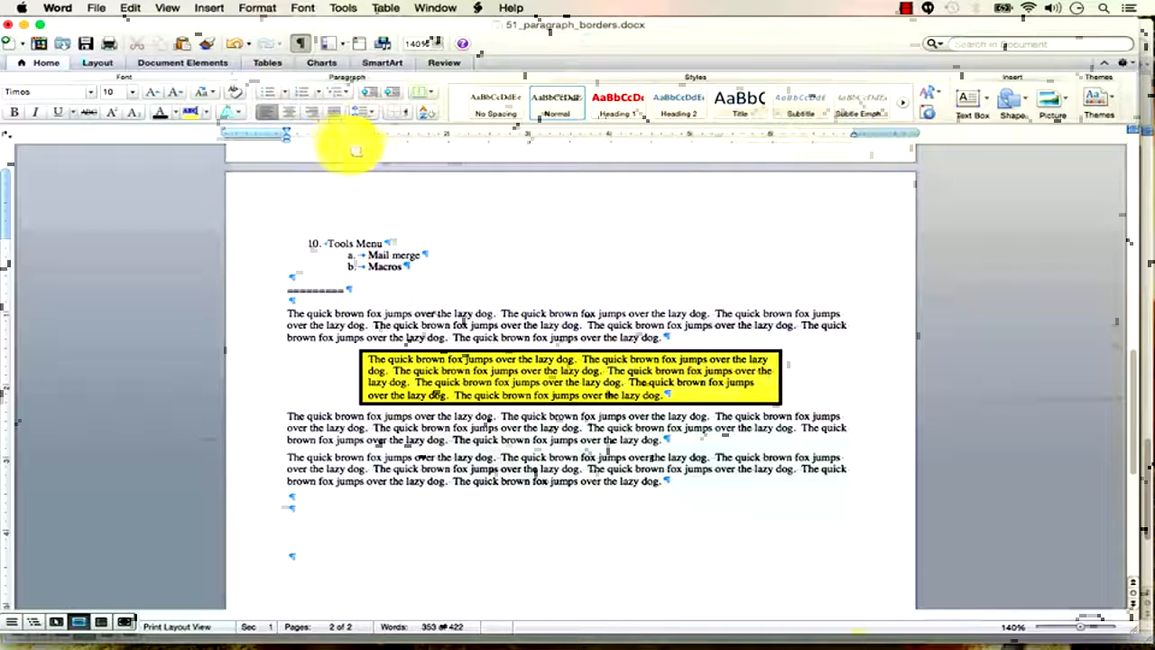
left_click_drag(665, 481, 277, 314)
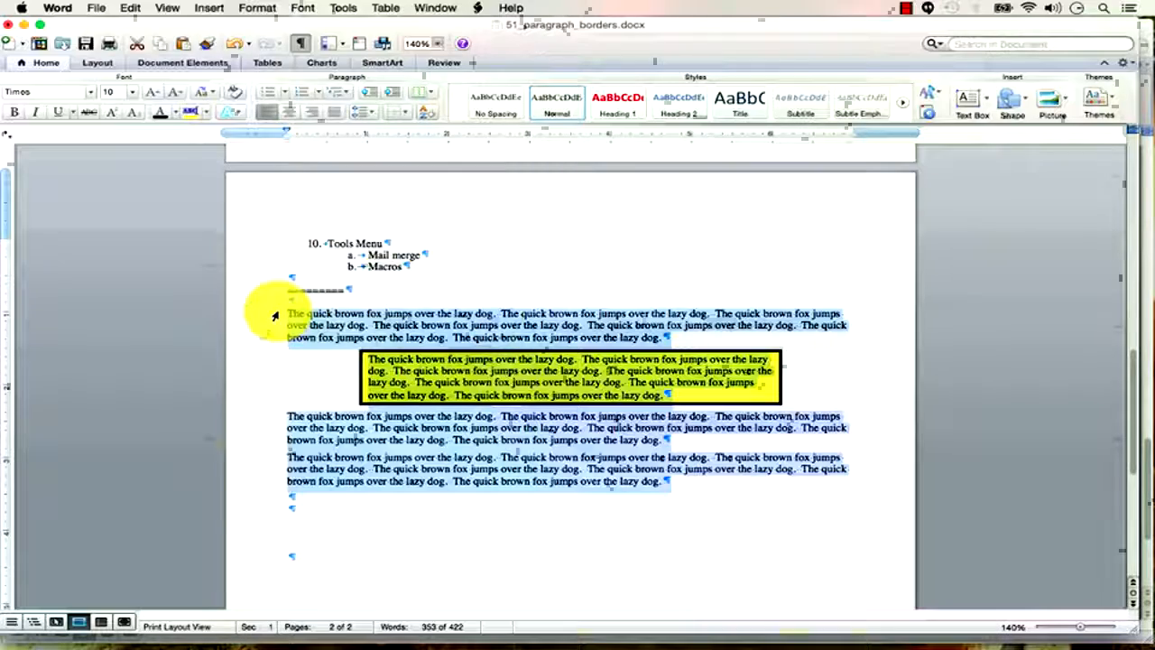
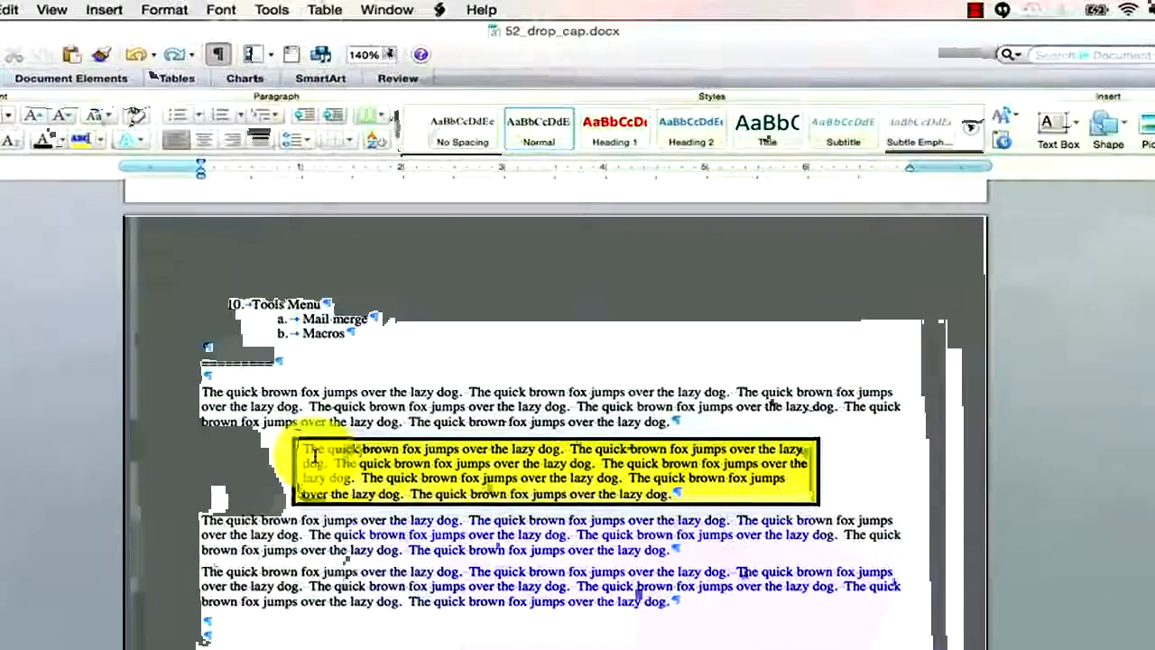
Step: In 52_drop_cap.docx, give the yellow boxed paragraph a Dropped drop cap in Times spanning 3 lines
left_click(376, 365)
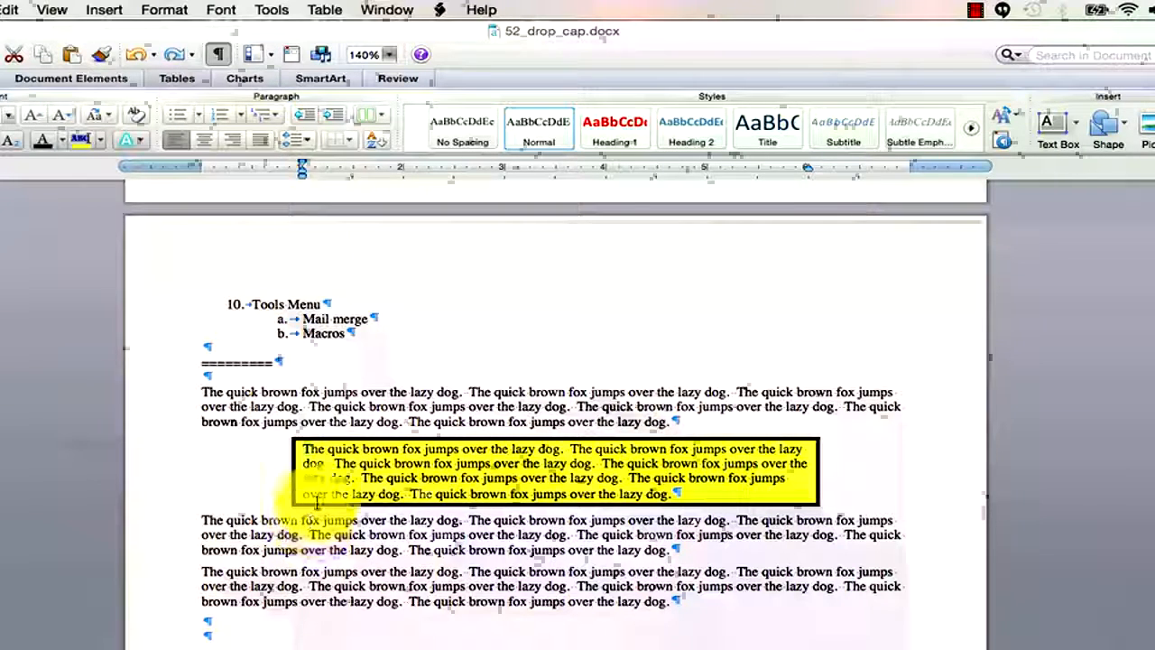
left_click(181, 11)
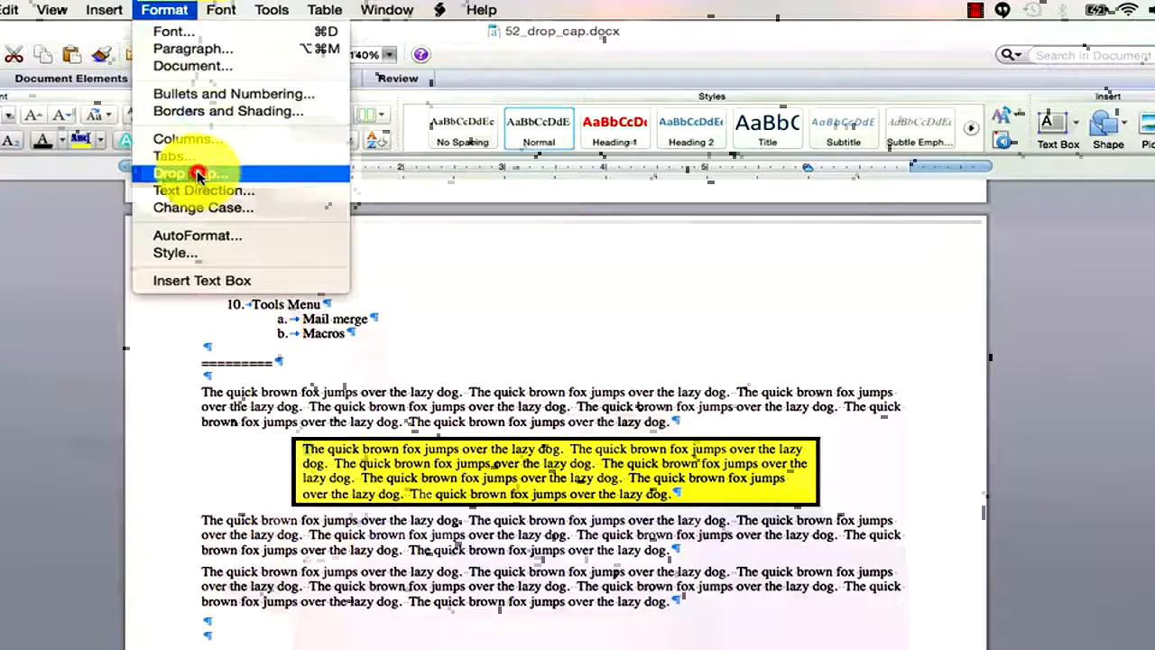
left_click(199, 175)
left_click(566, 348)
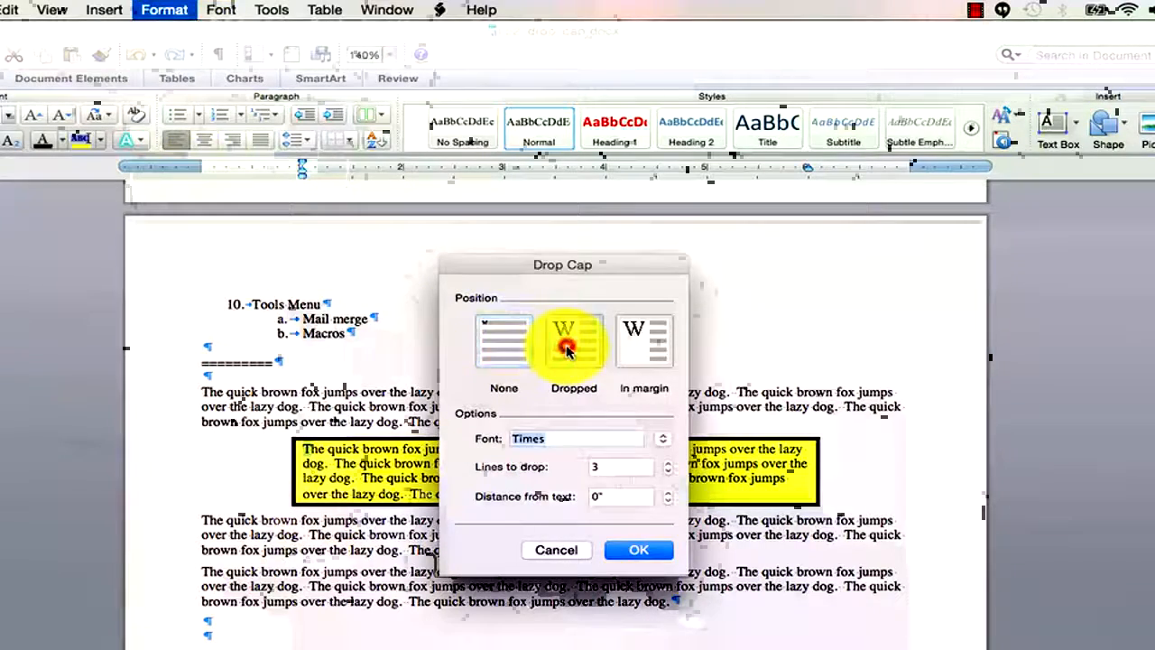
left_click(638, 550)
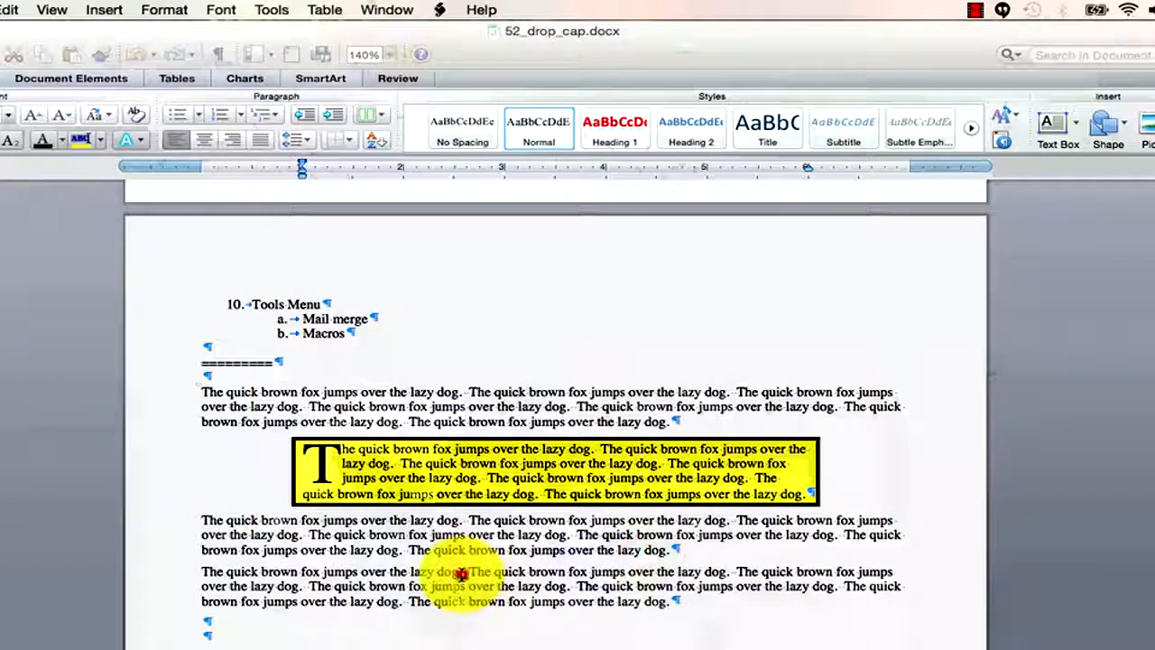
left_click(461, 573)
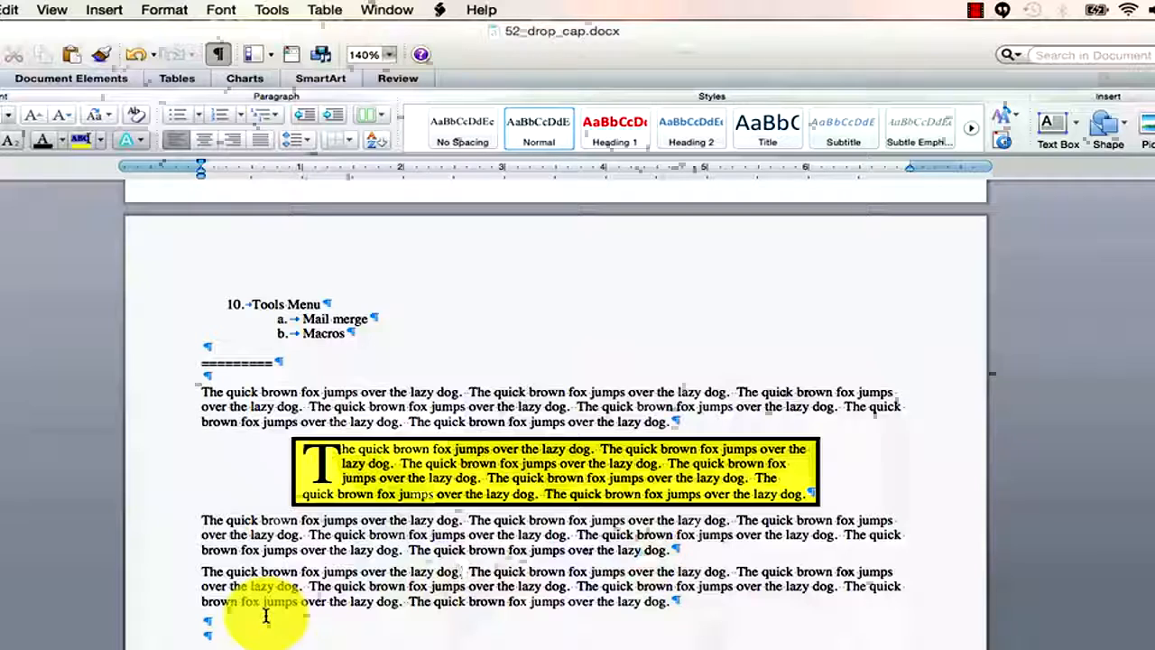
left_click(172, 11)
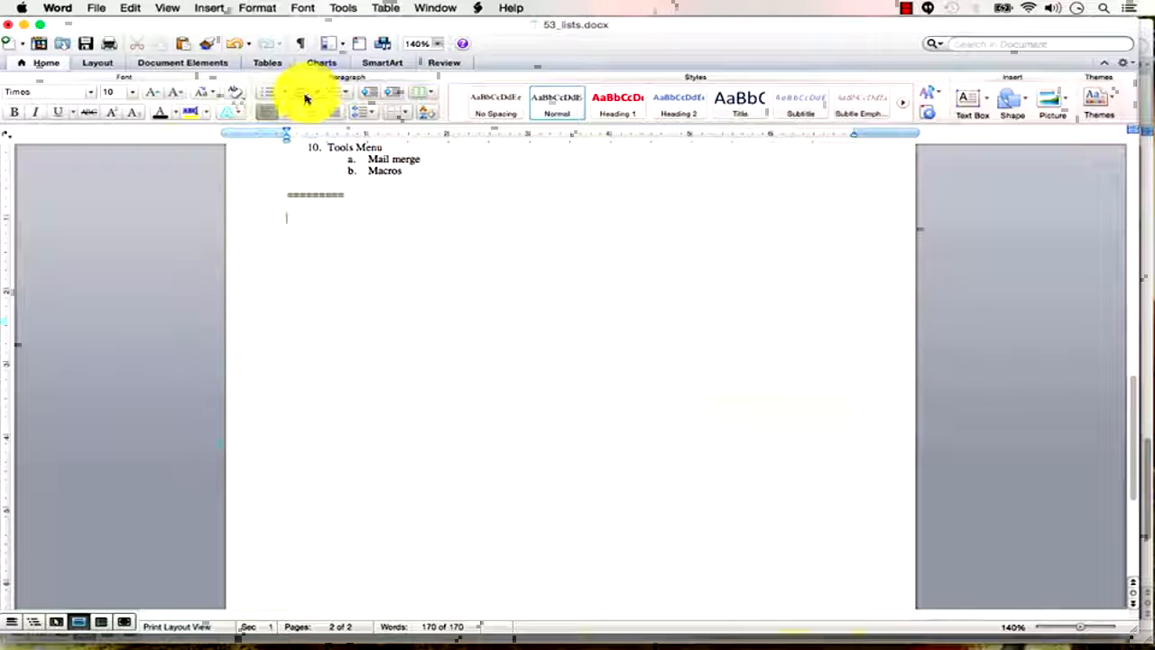
Step: In 53_lists.docx, examine the settings for defining a new number format and its font choices, and cancel without changes
left_click(318, 95)
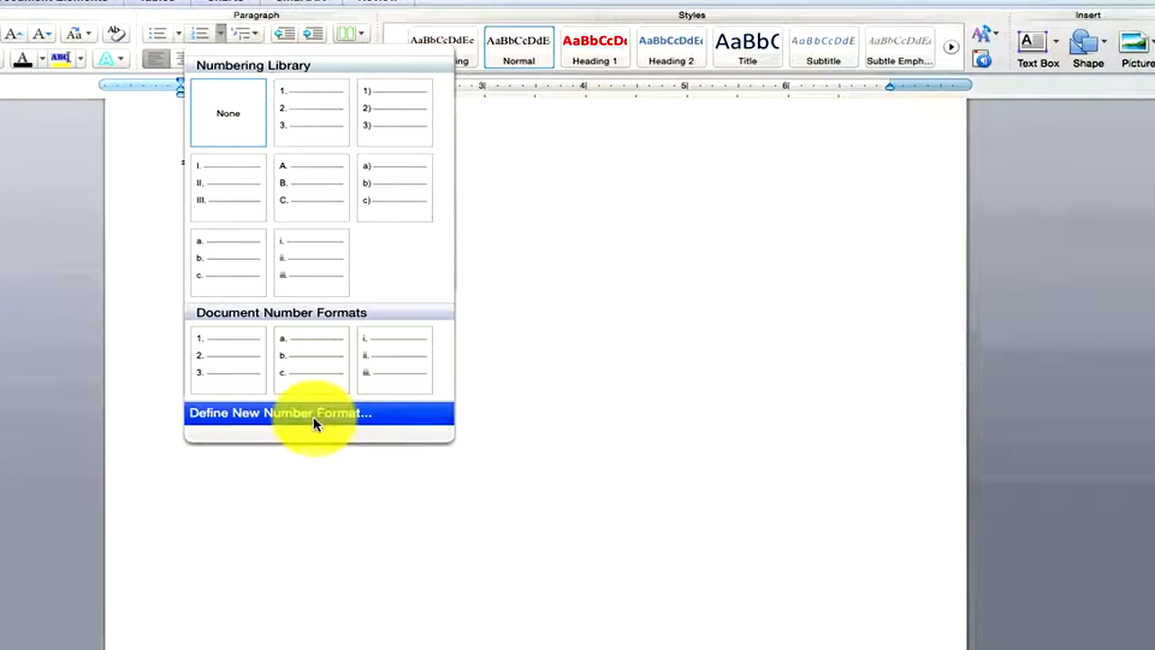
left_click(313, 416)
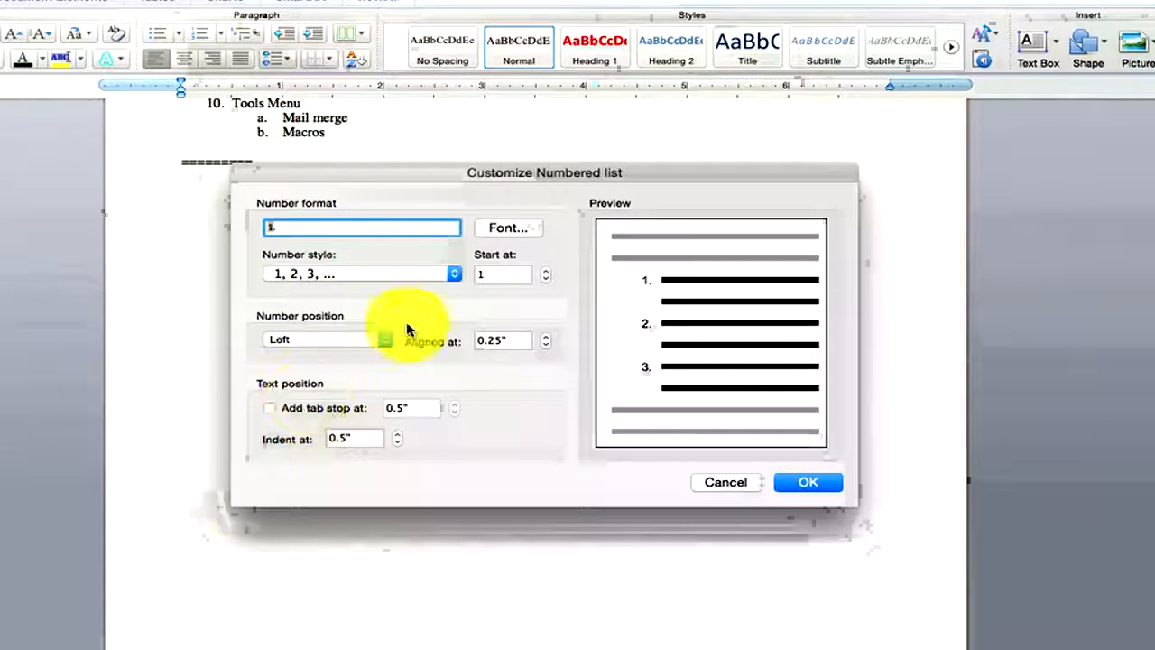
left_click(508, 229)
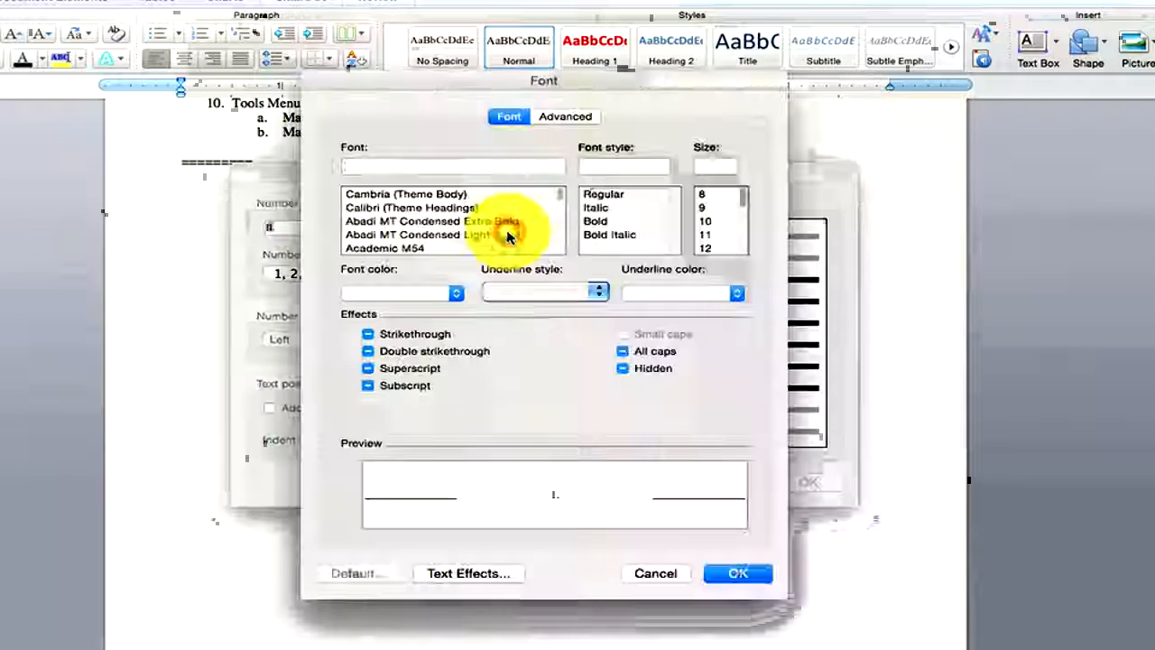
left_click_drag(561, 194, 558, 240)
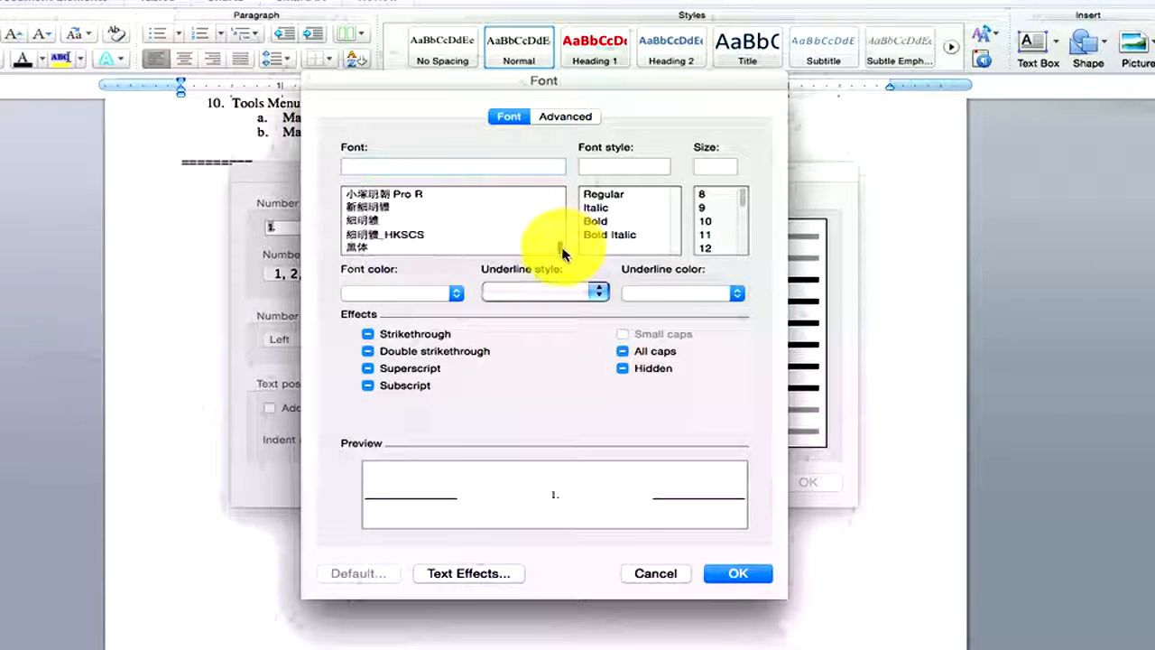
left_click(655, 573)
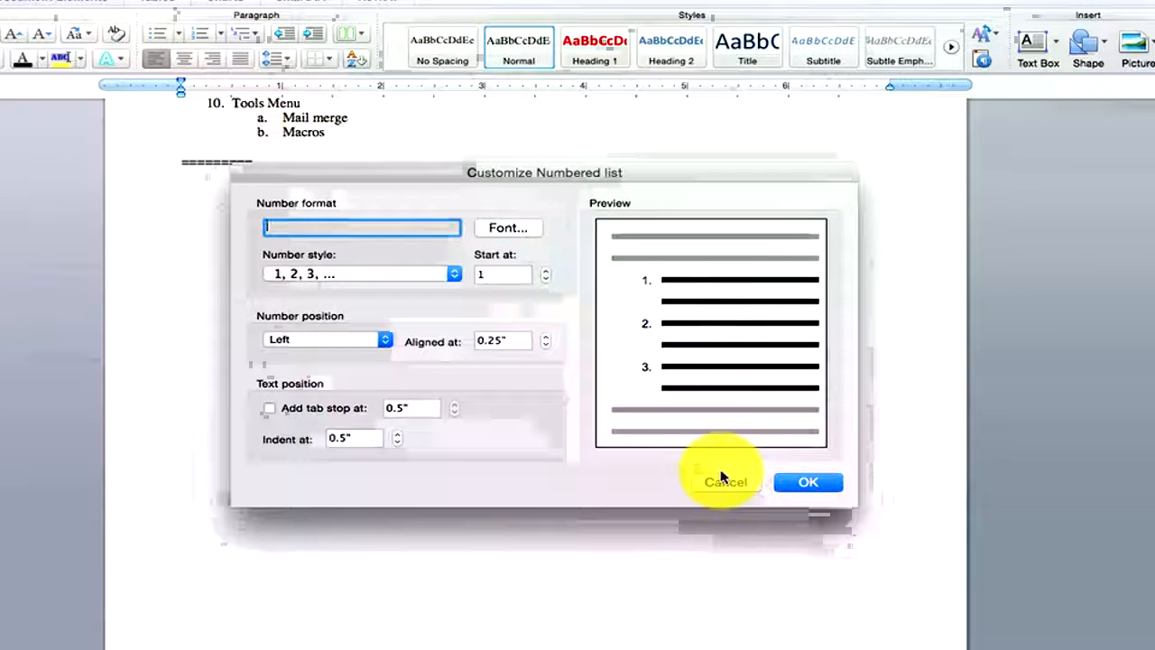
left_click(748, 488)
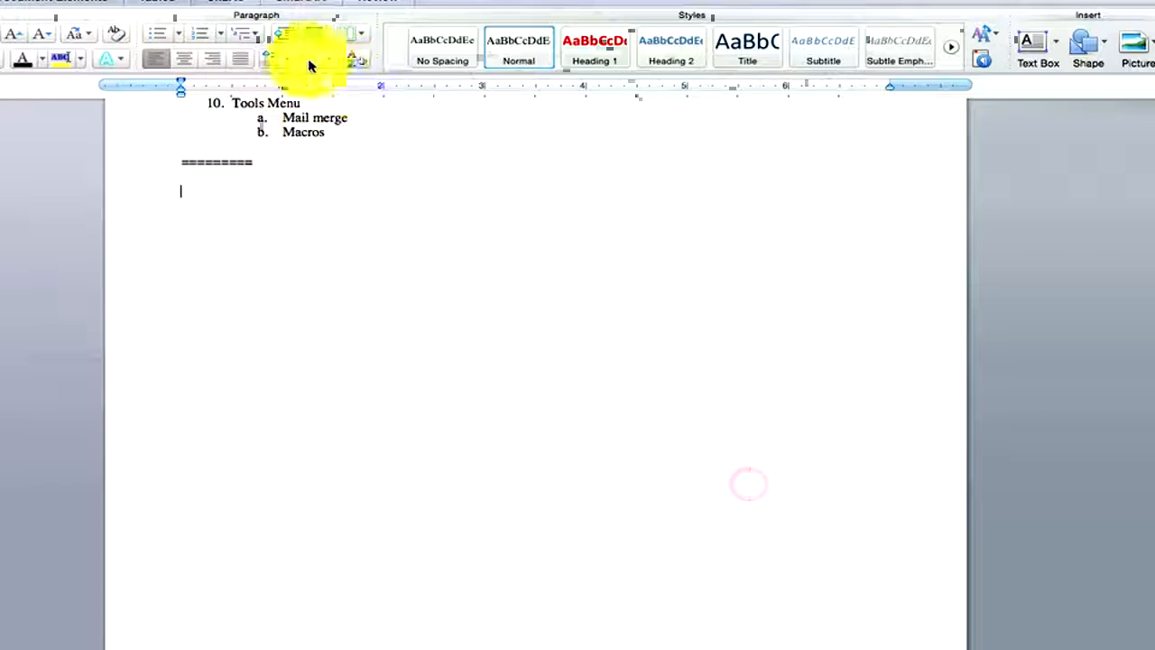
Step: Create a list numbered A., B., C. below the divider with eight filler items from "F" to "Dsfg", and end the list
left_click(220, 37)
left_click(303, 187)
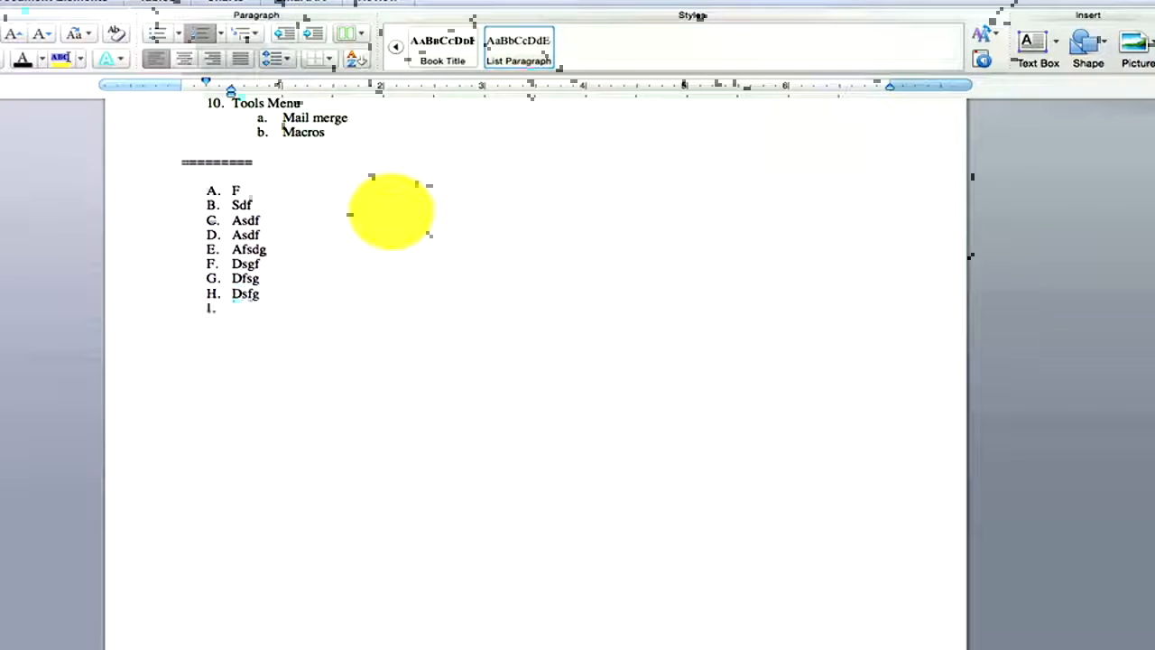
key("Return")
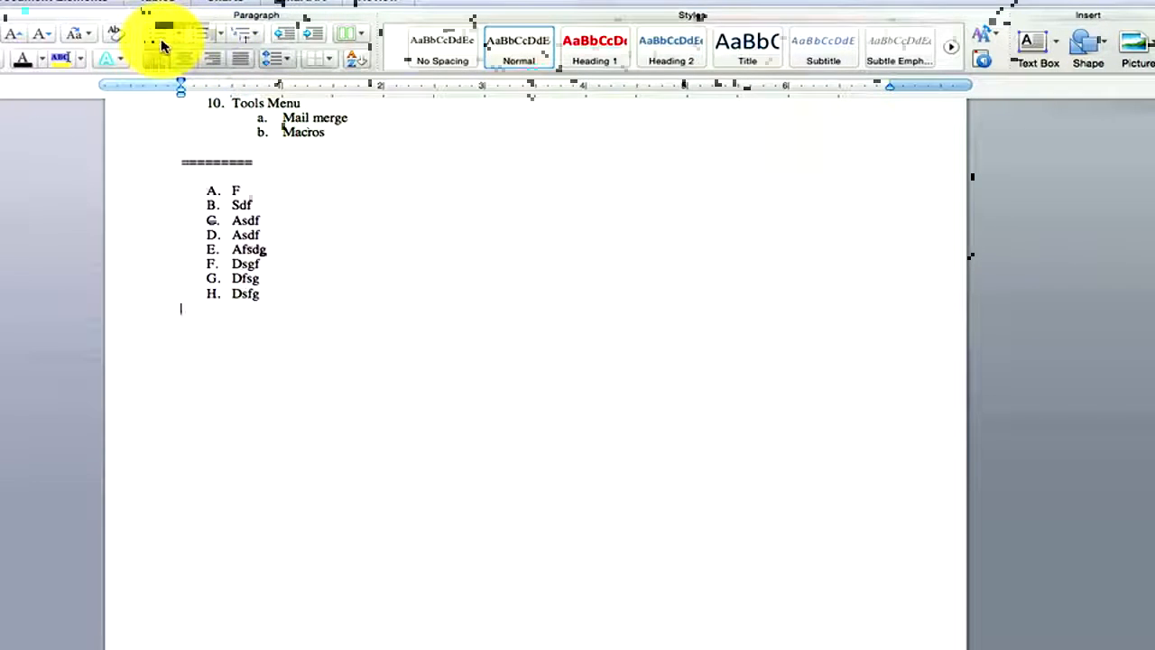
Step: Add four "Asdf" lines below the lettered list, set off by a blank line, and make them a bulleted list
left_click(160, 43)
type("f")
key("Return")
type("asdf")
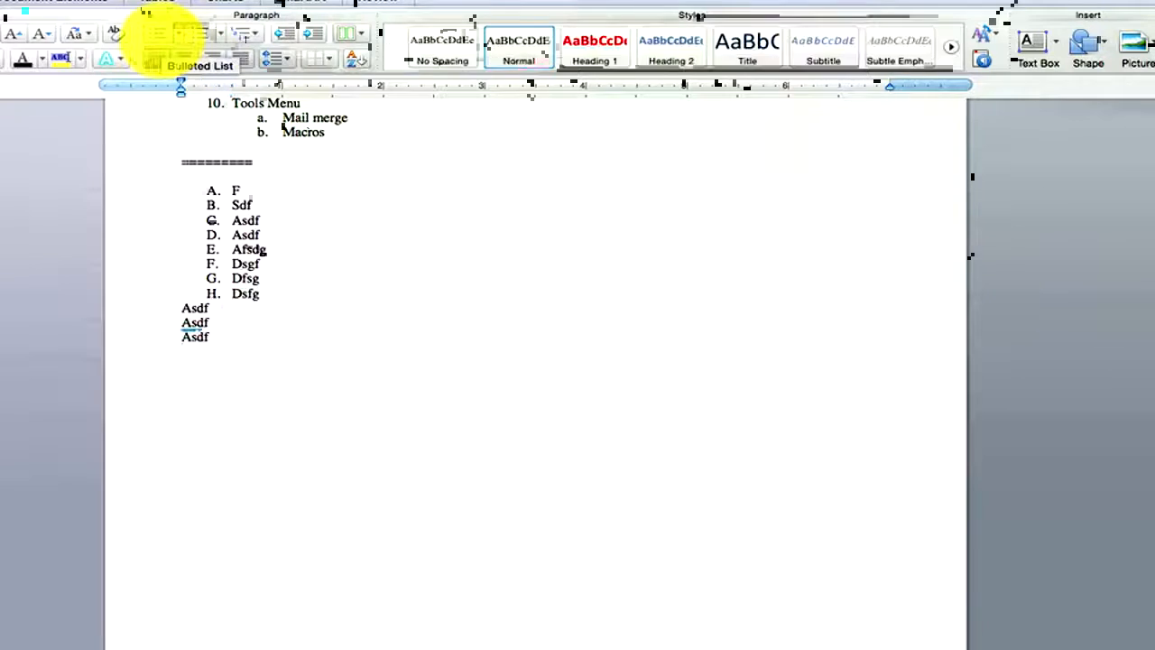
key("Return")
type("asdf")
left_click(242, 294)
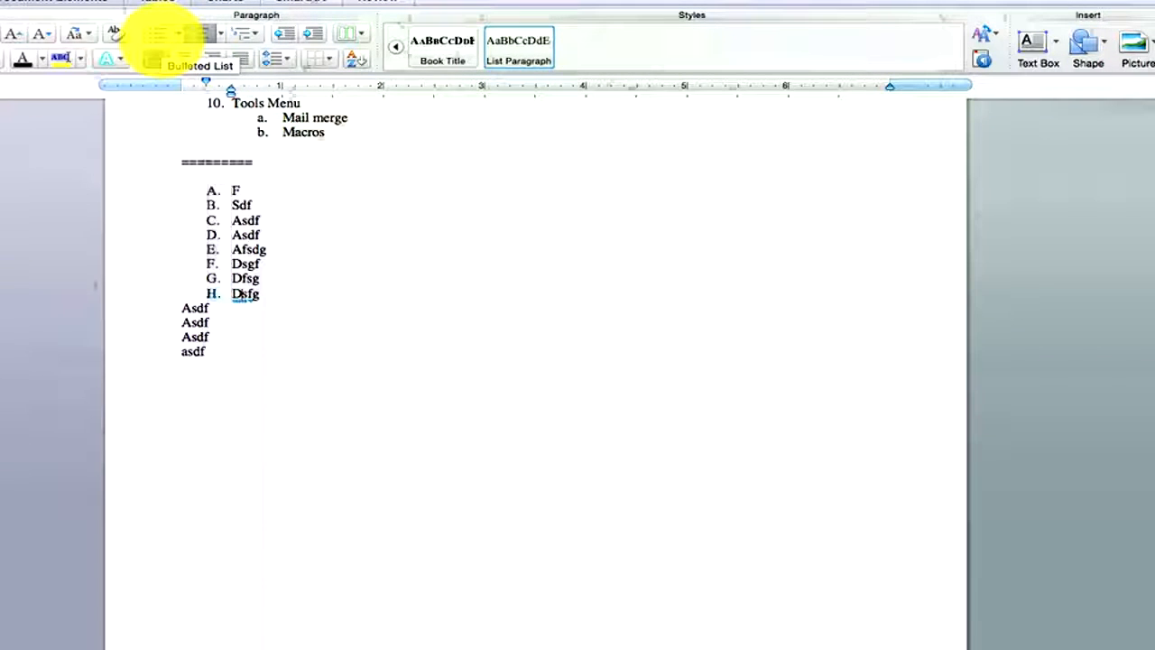
left_click(180, 309)
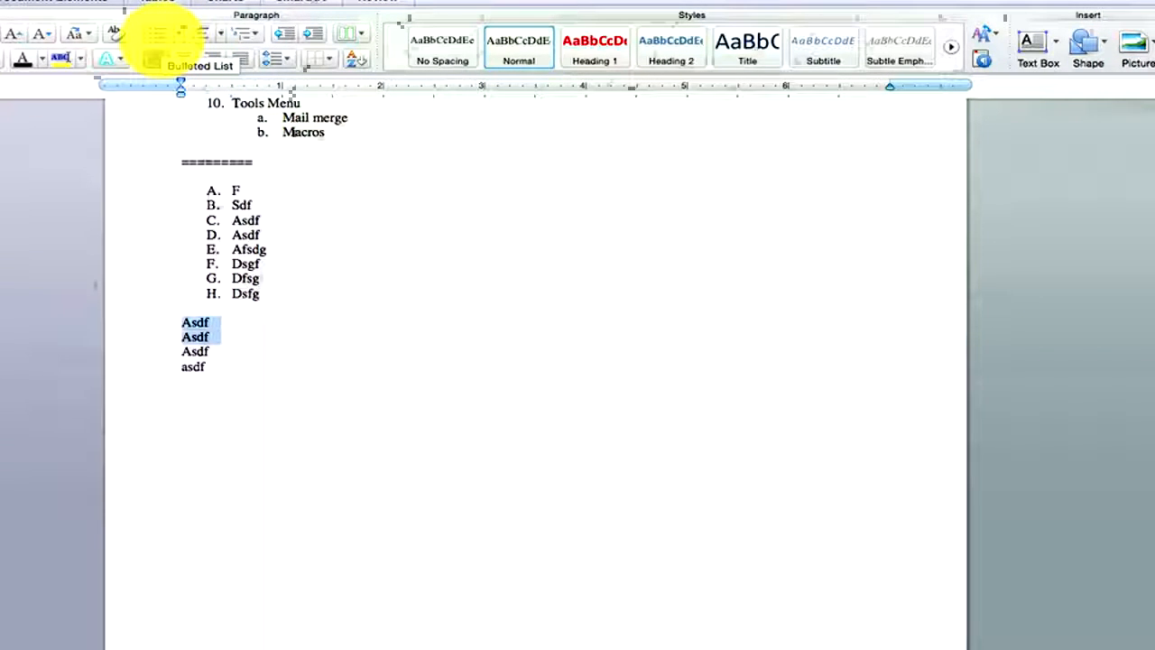
left_click(160, 36)
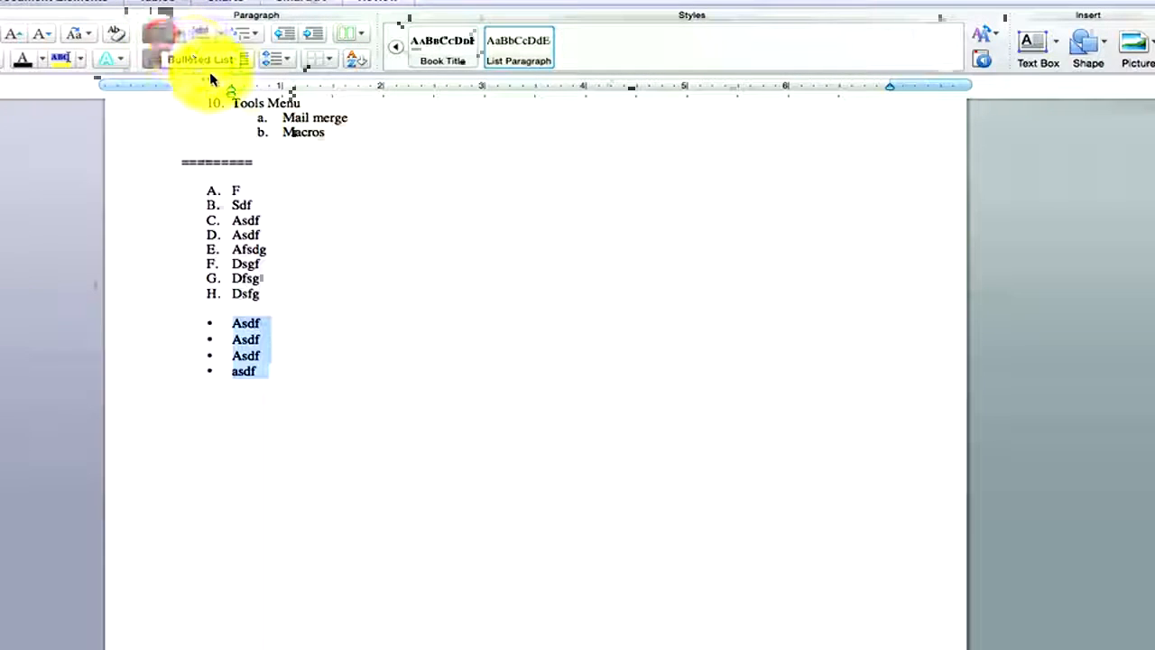
Step: Try check mark bullets and arrow bullets on the four selected "Asdf" items
left_click(180, 38)
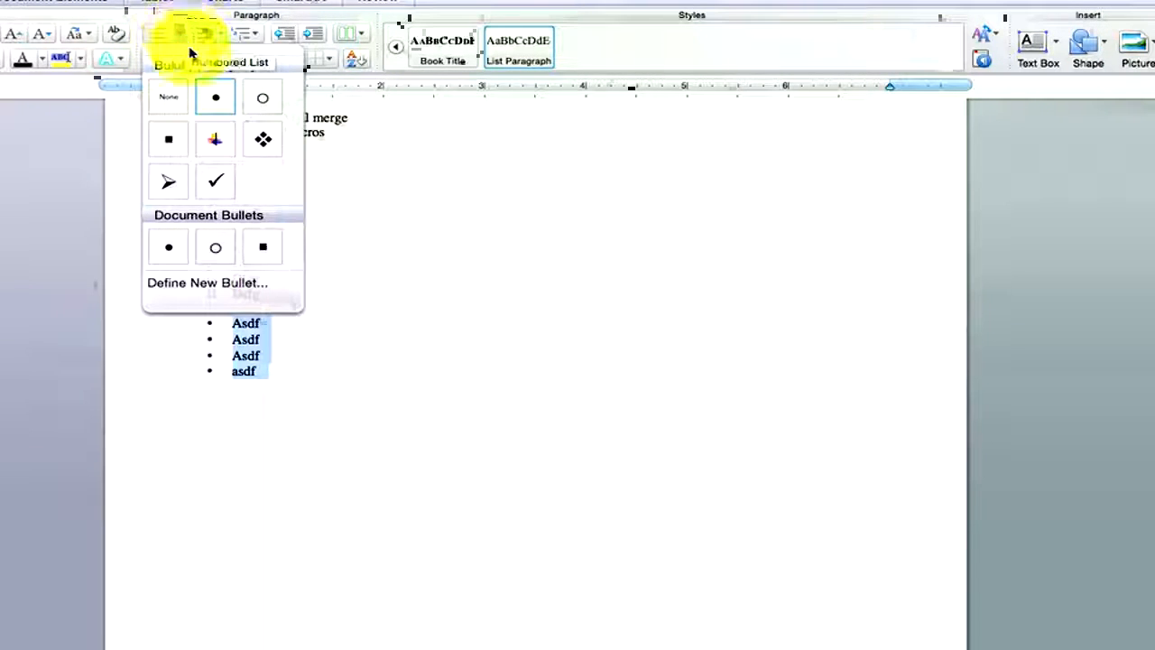
left_click(212, 180)
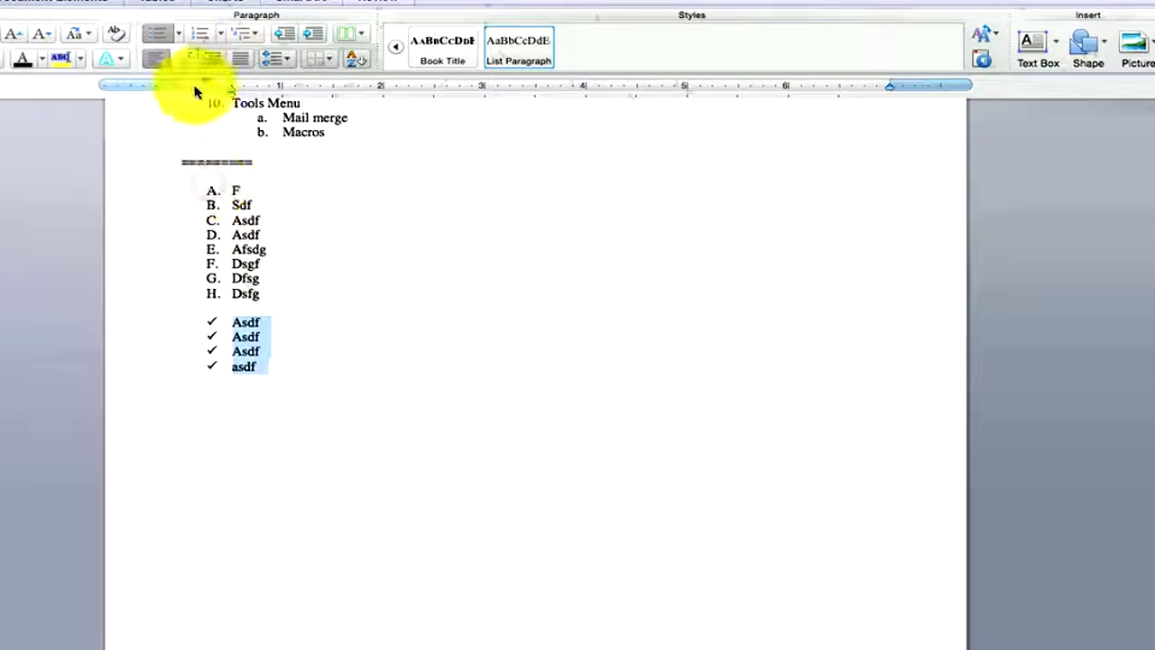
left_click(179, 35)
left_click(170, 248)
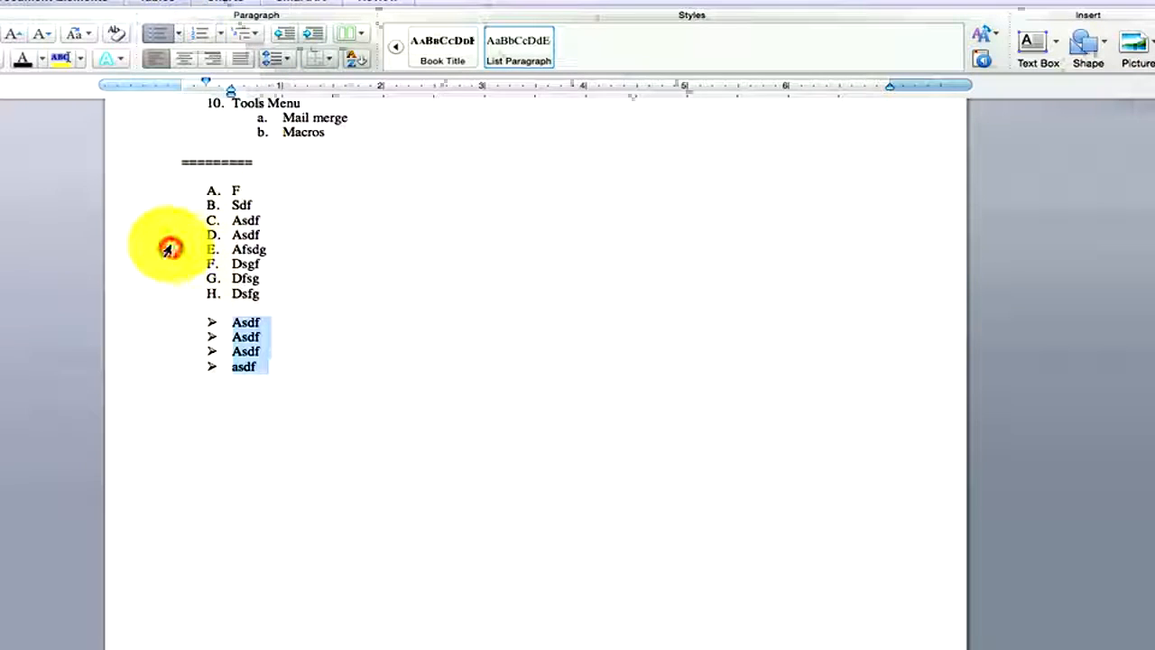
Step: Define a new bullet for the four "Asdf" items using the clock symbol from the Wingdings font
left_click(179, 34)
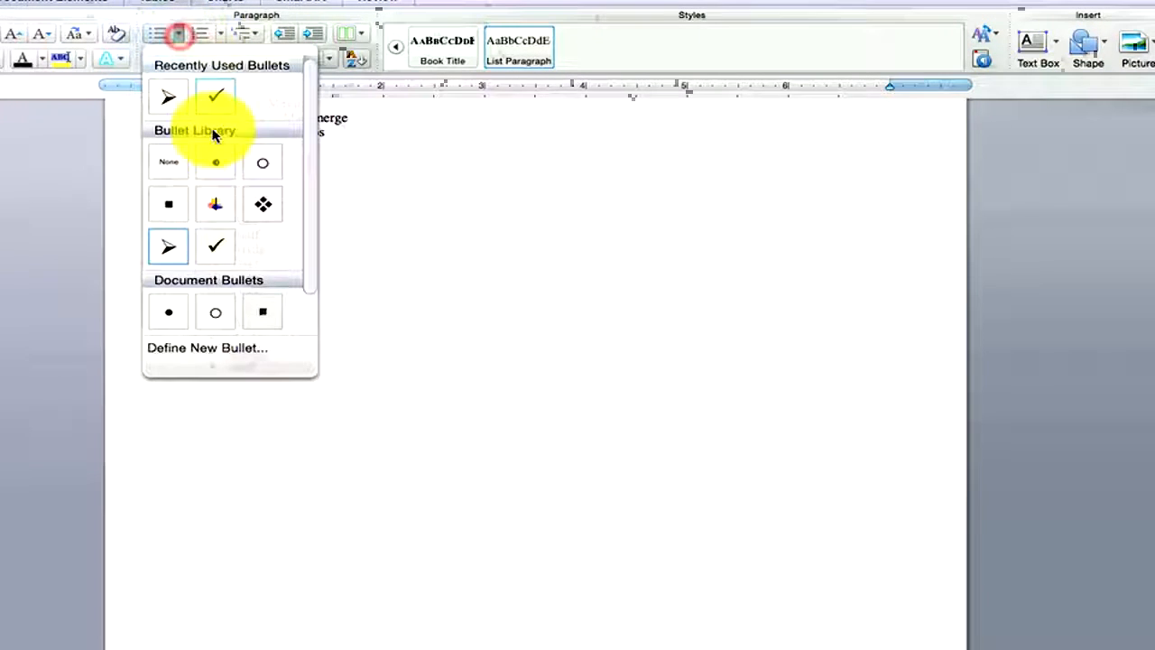
left_click(231, 348)
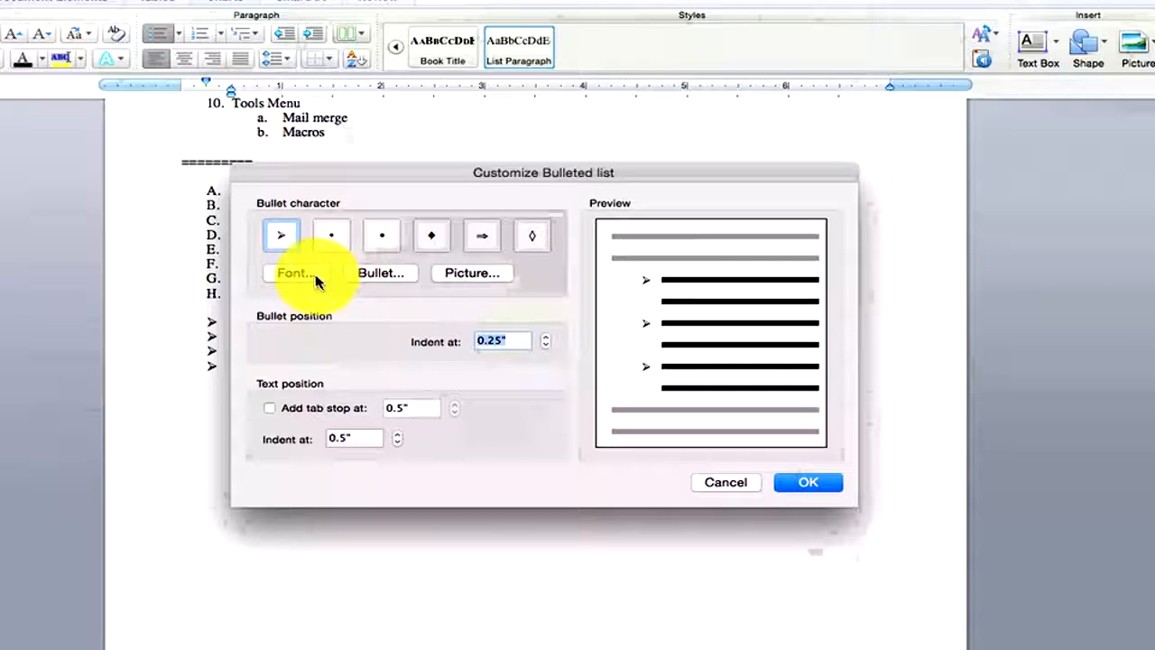
left_click(386, 276)
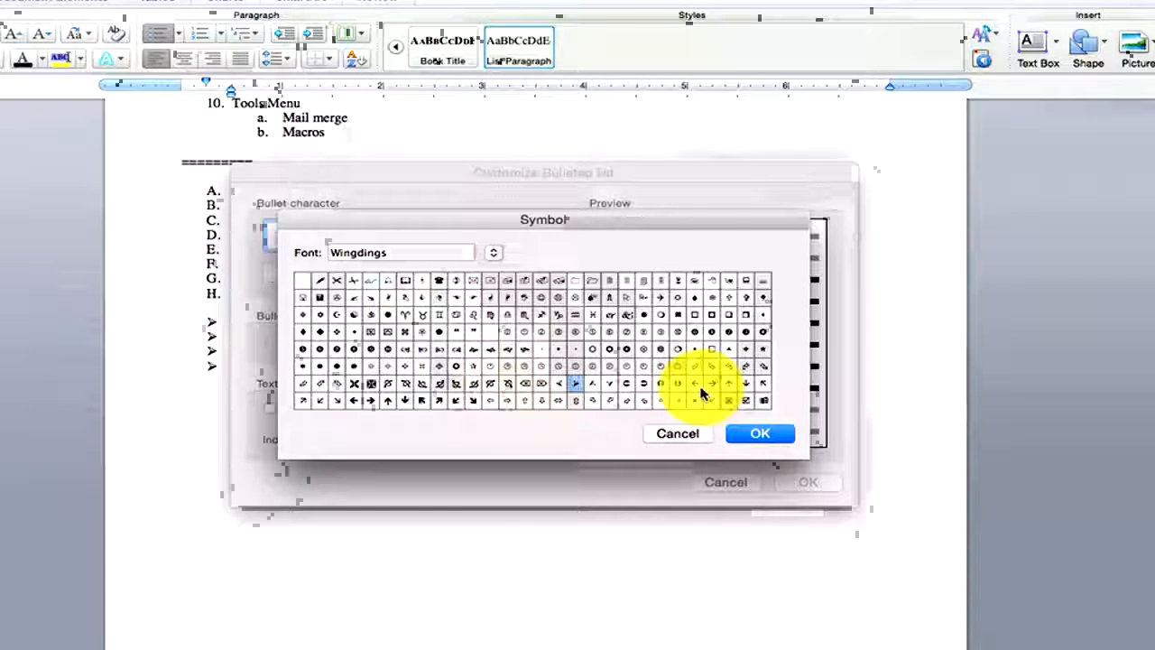
left_click(609, 366)
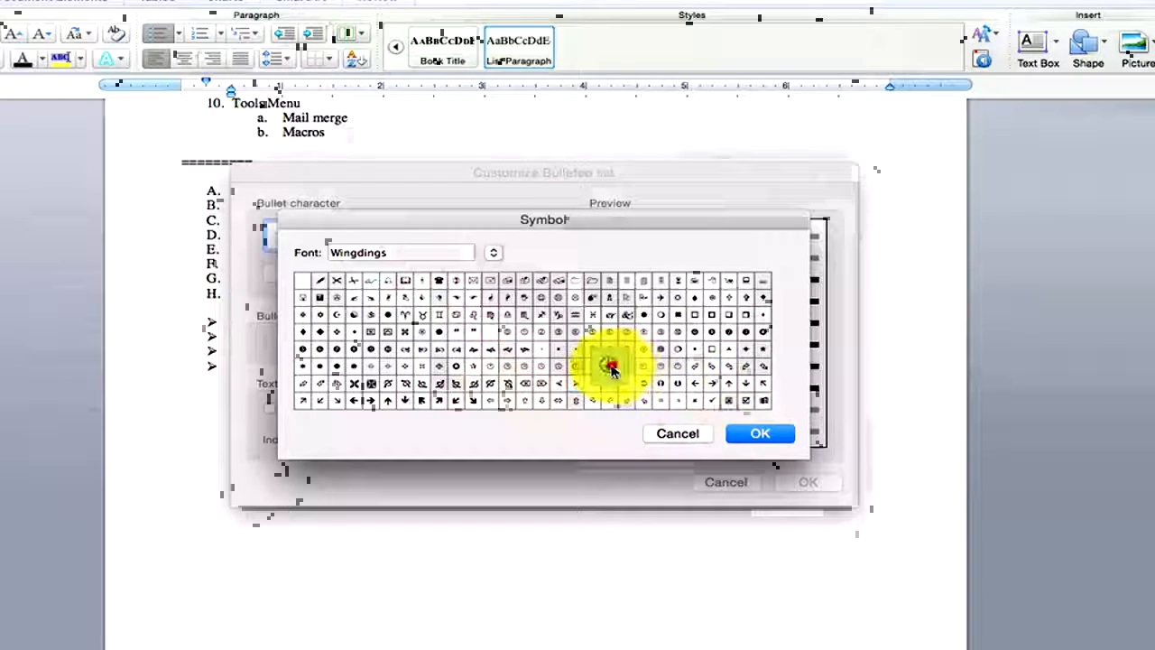
left_click(755, 433)
left_click(807, 483)
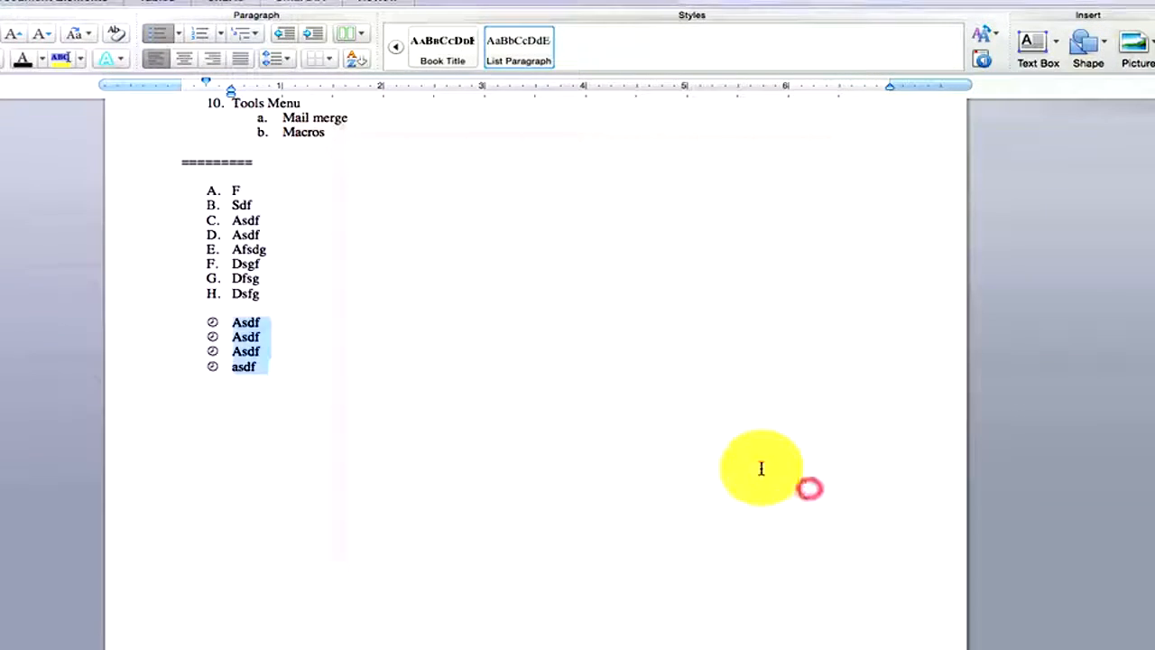
left_click(350, 374)
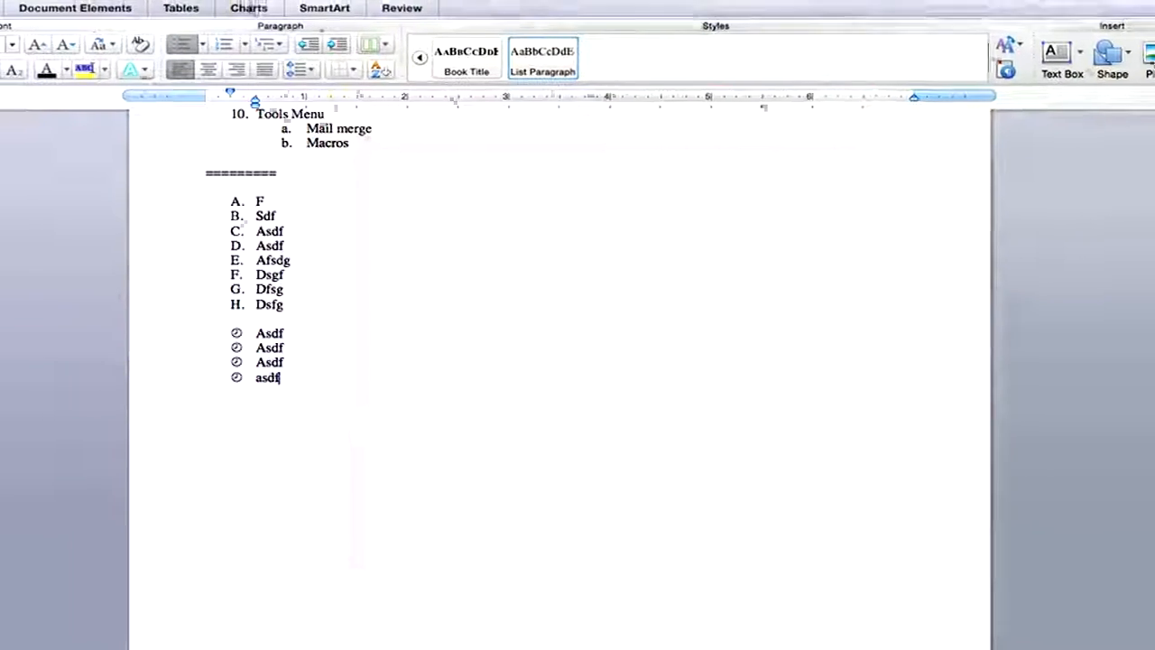
Step: Examine the available bullet, numbering and multilevel list formats, and leave the clock-bulleted list as it is
left_click_drag(1105, 649, 1137, 648)
scroll(584, 431, "up", 5)
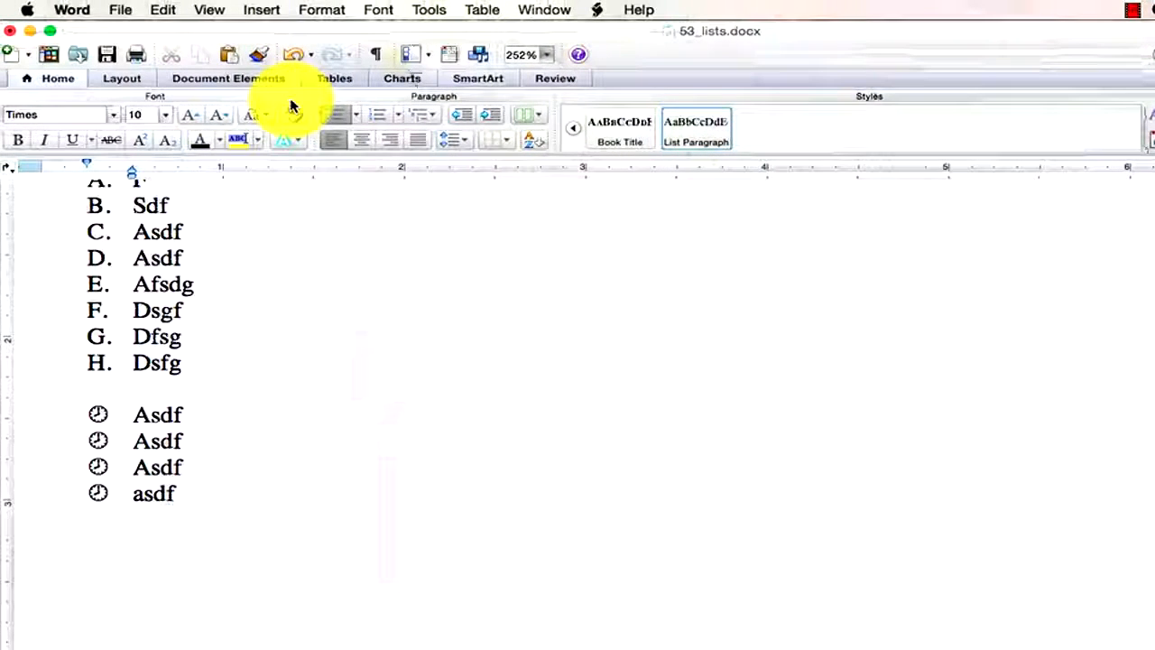
left_click(356, 120)
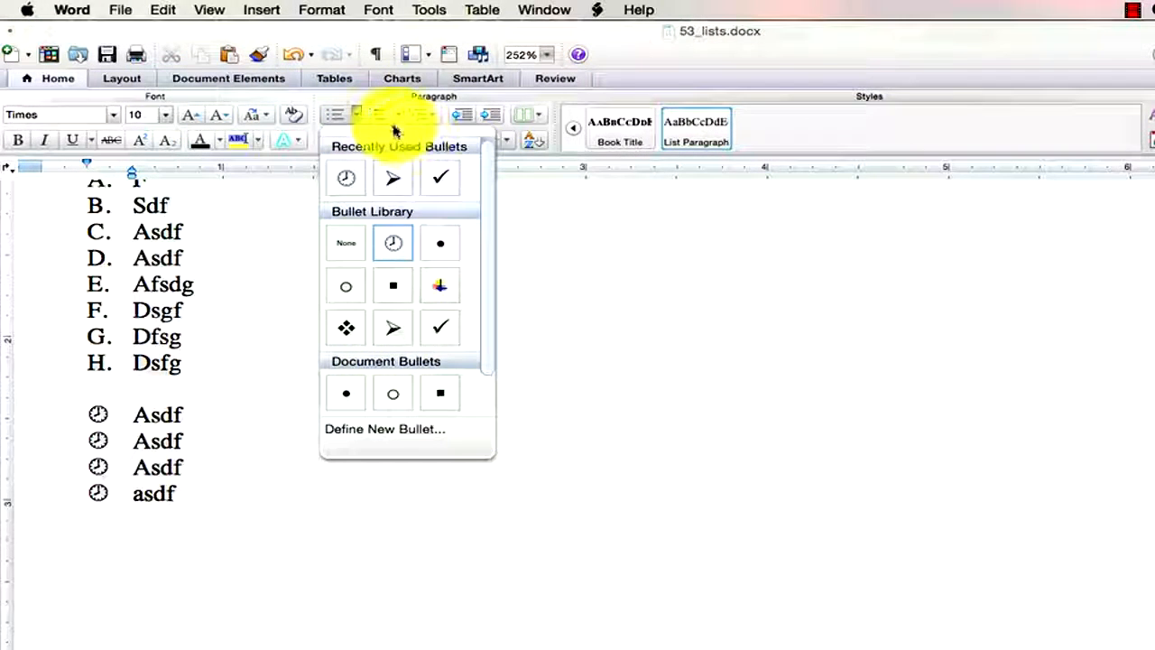
left_click(395, 117)
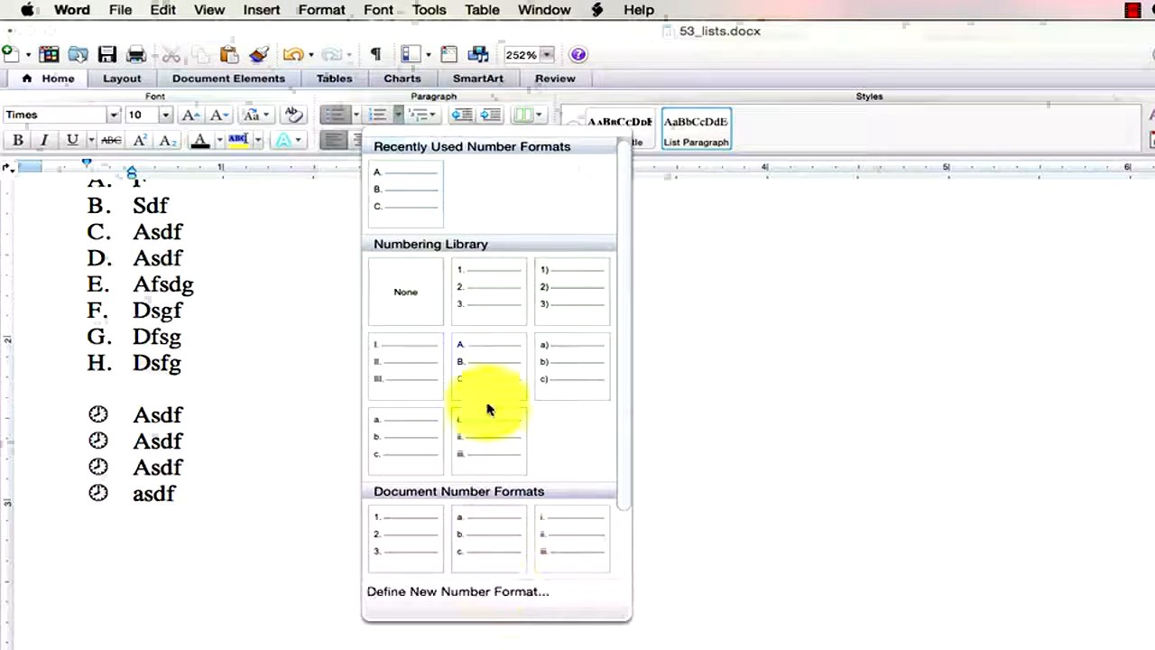
left_click(434, 114)
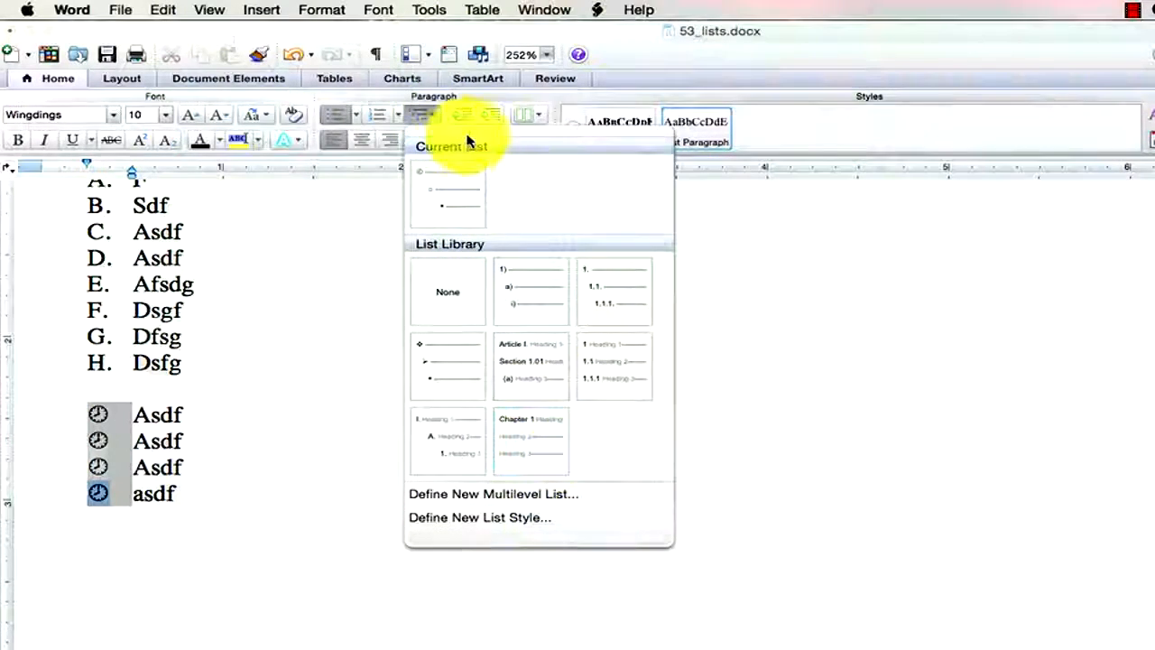
key("Escape")
left_click(569, 445)
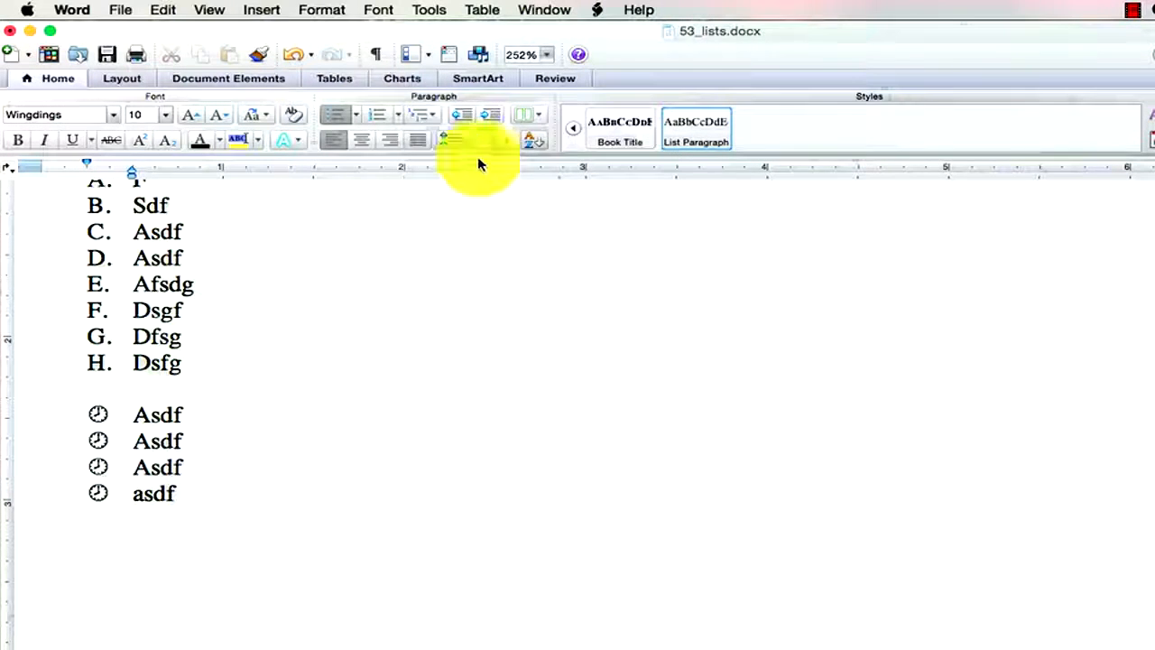
left_click(435, 116)
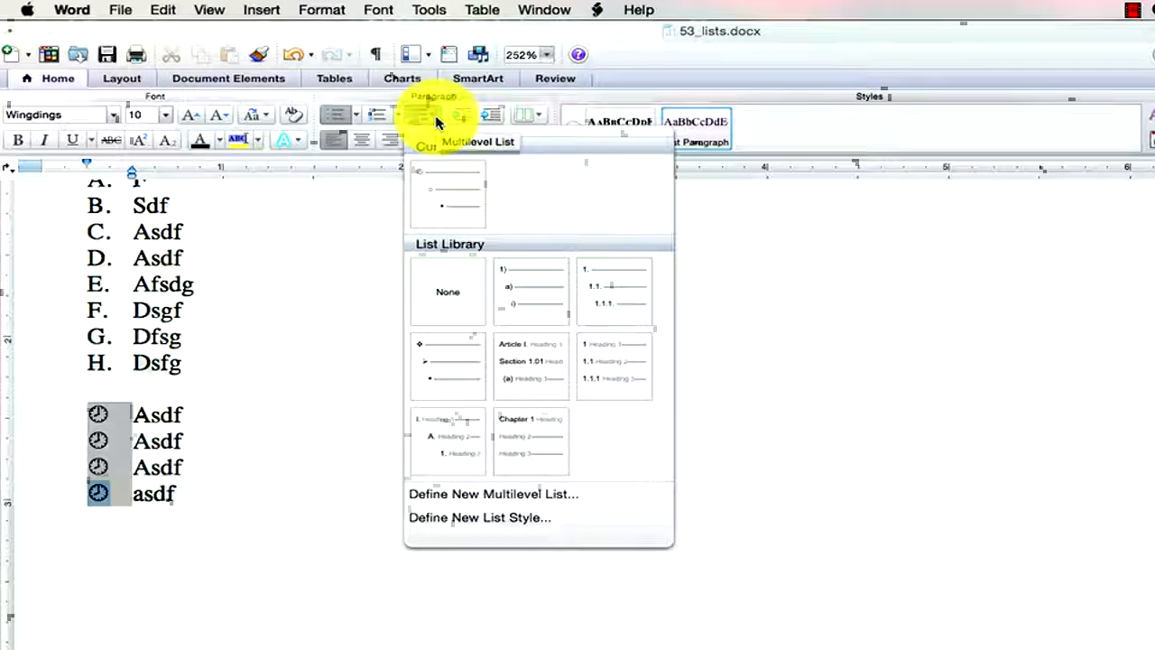
left_click(310, 316)
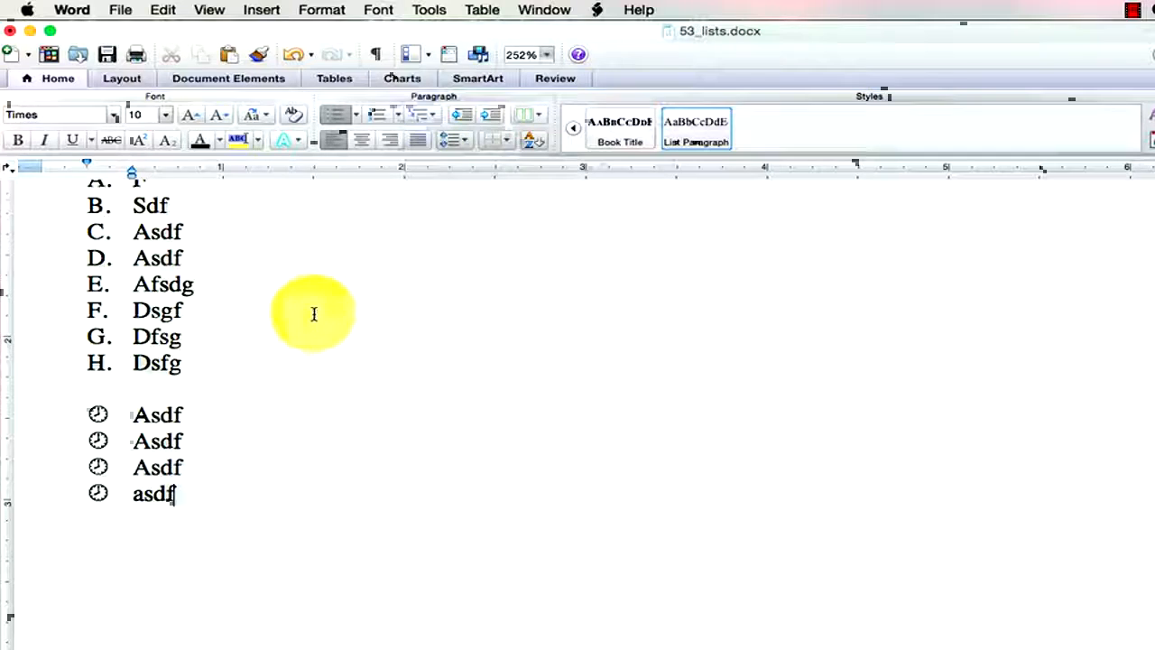
Step: Move the first-line indent of the four clock-bulleted items to about 0.375 inch, and remove the empty lines below the list
scroll(314, 314, "up", 3)
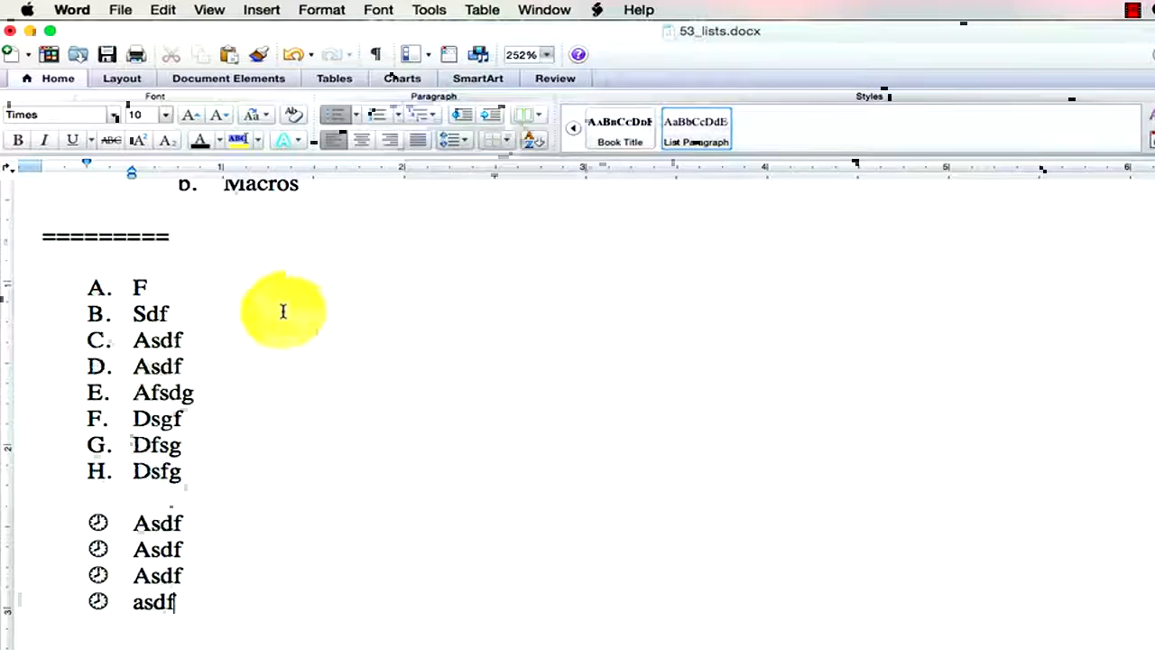
left_click_drag(119, 578, 90, 531)
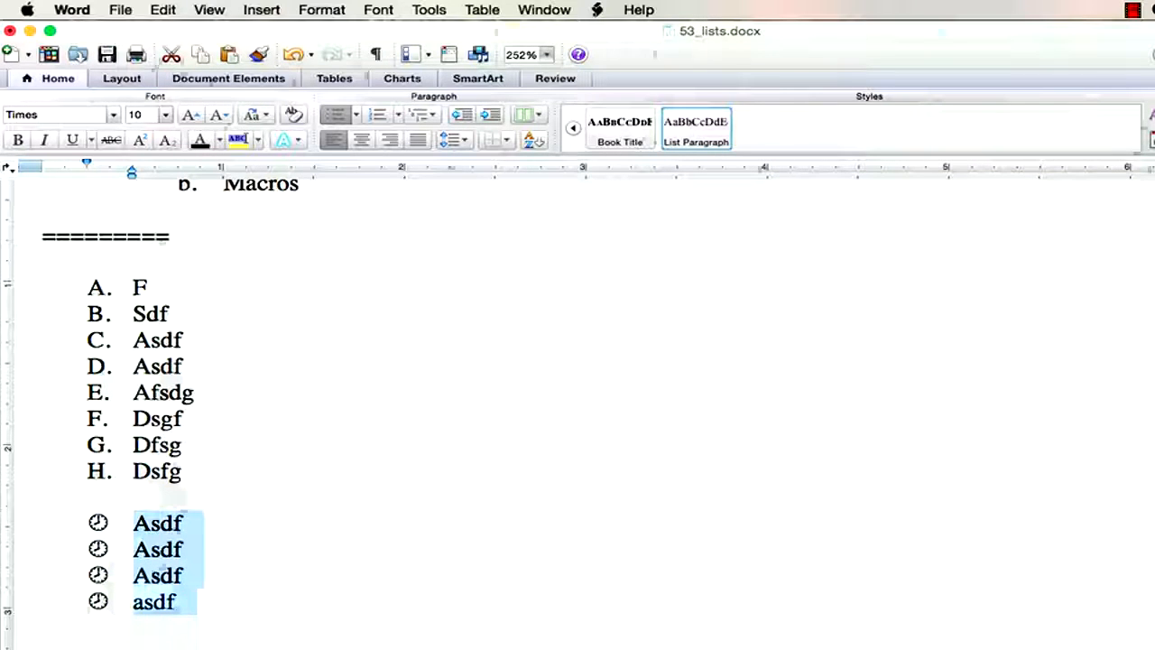
mouse_move(88, 165)
left_mouse_down()
mouse_move(116, 180)
mouse_move(57, 175)
mouse_move(600, 218)
mouse_move(595, 185)
mouse_move(129, 177)
left_mouse_up()
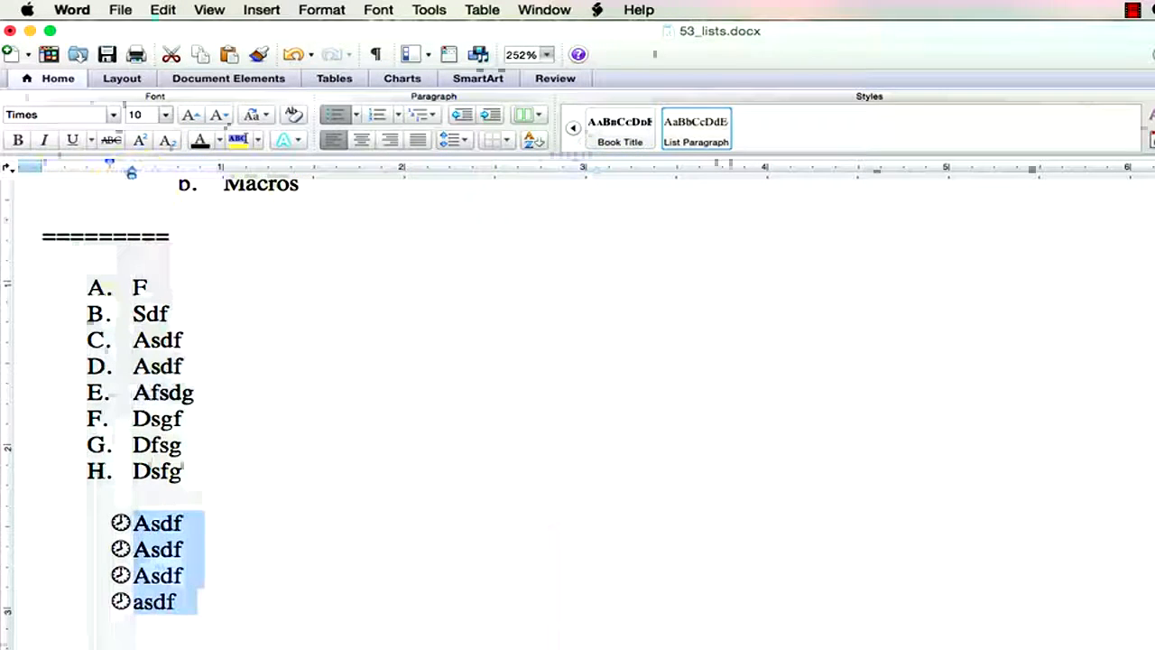
left_click(146, 643)
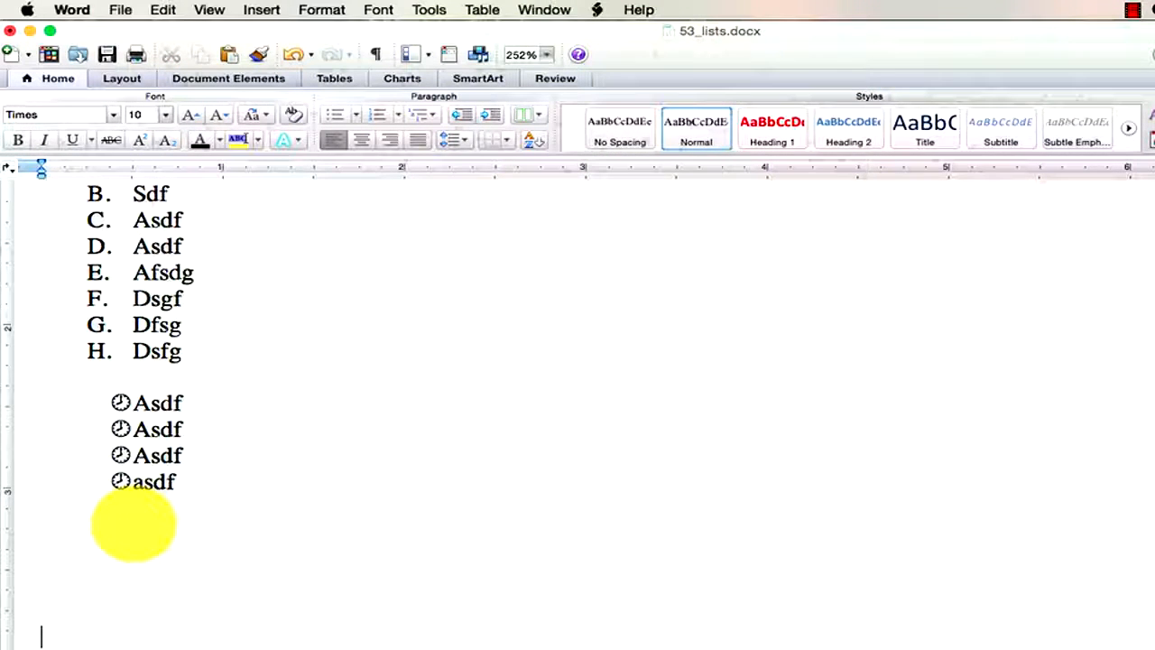
key("BackSpace")
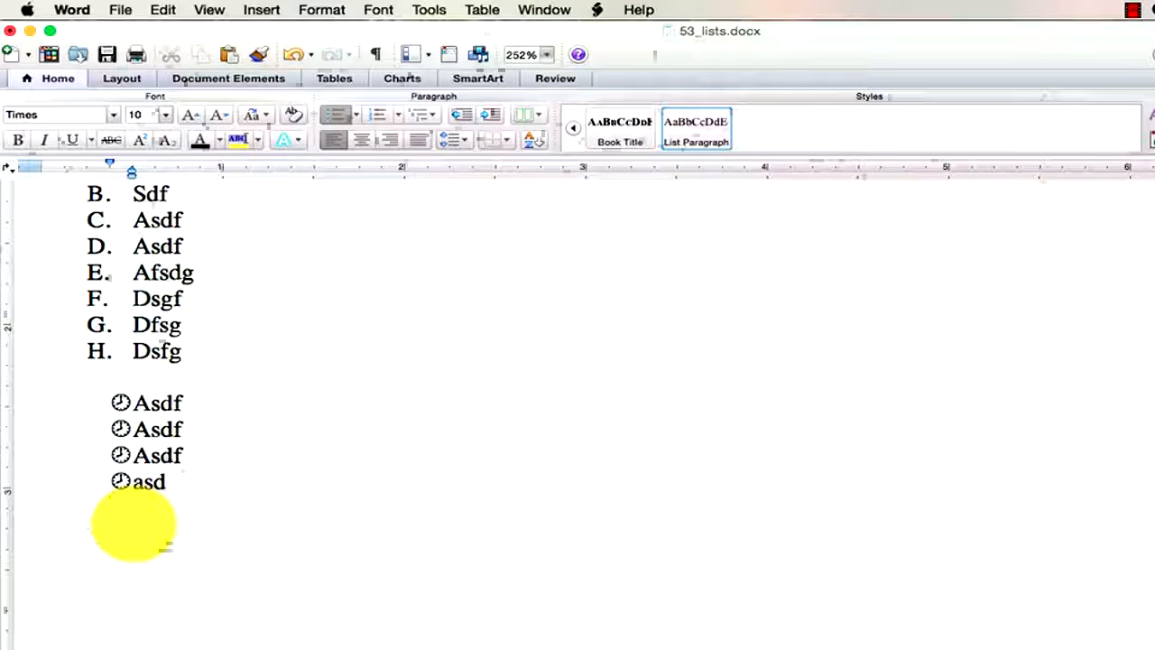
key("Return")
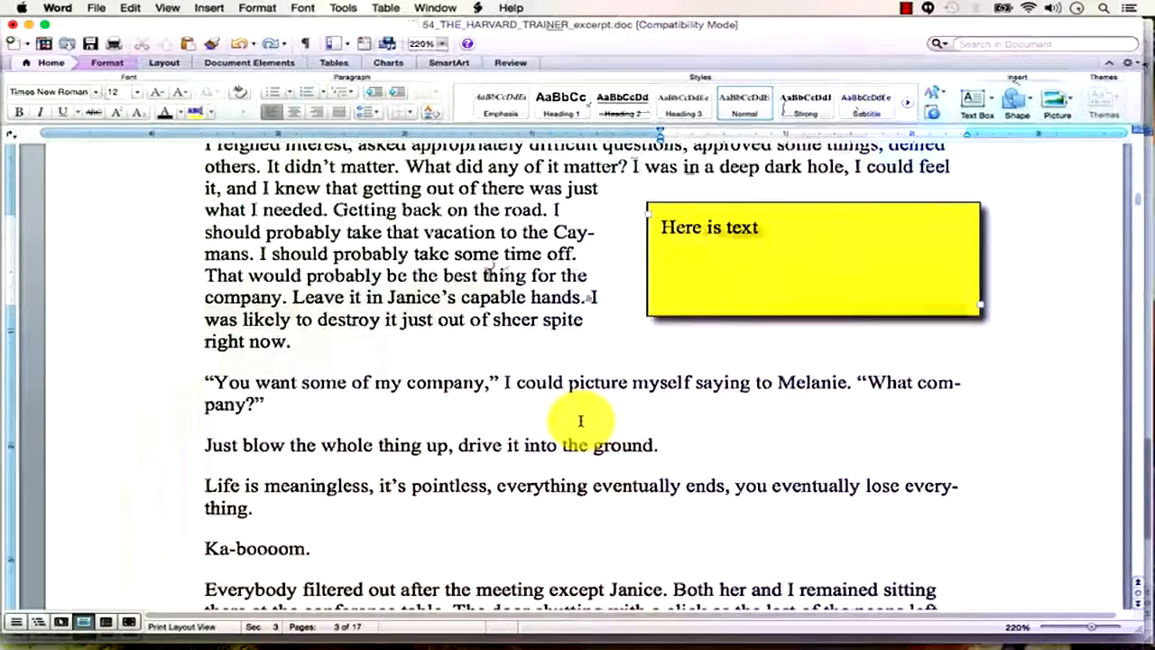
Step: In 54_THE_HARVARD_TRAINER_excerpt.doc, insert a horizontal text box over the right half of the paragraph beginning "Alright," above the yellow box
scroll(582, 419, "up", 3)
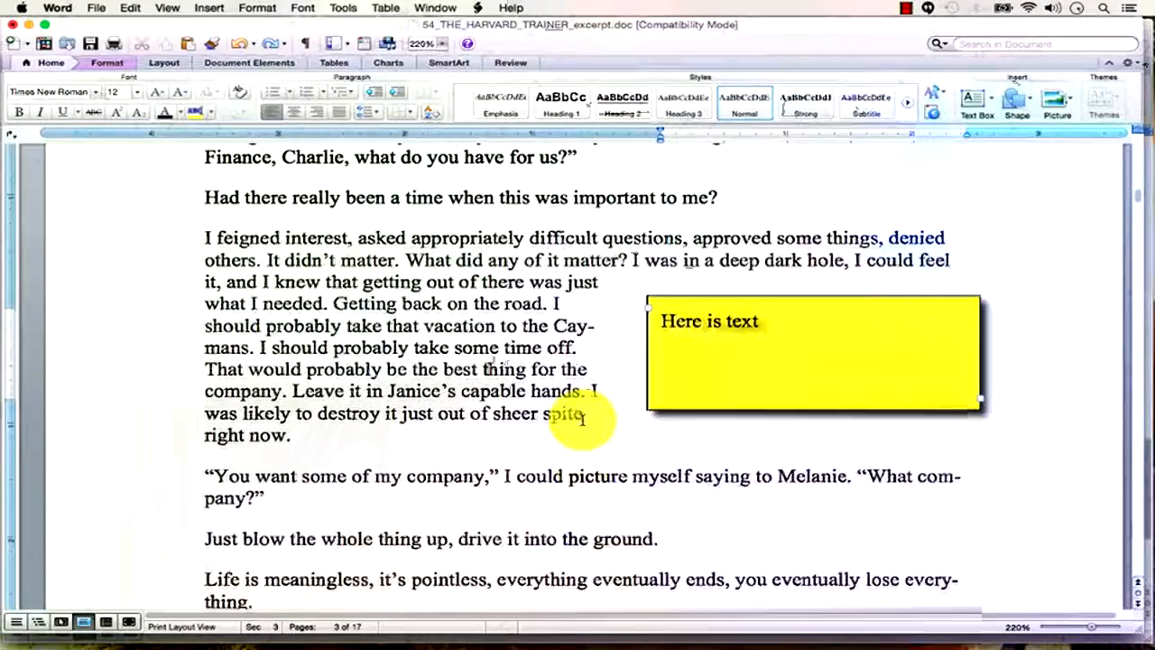
left_click(1092, 632)
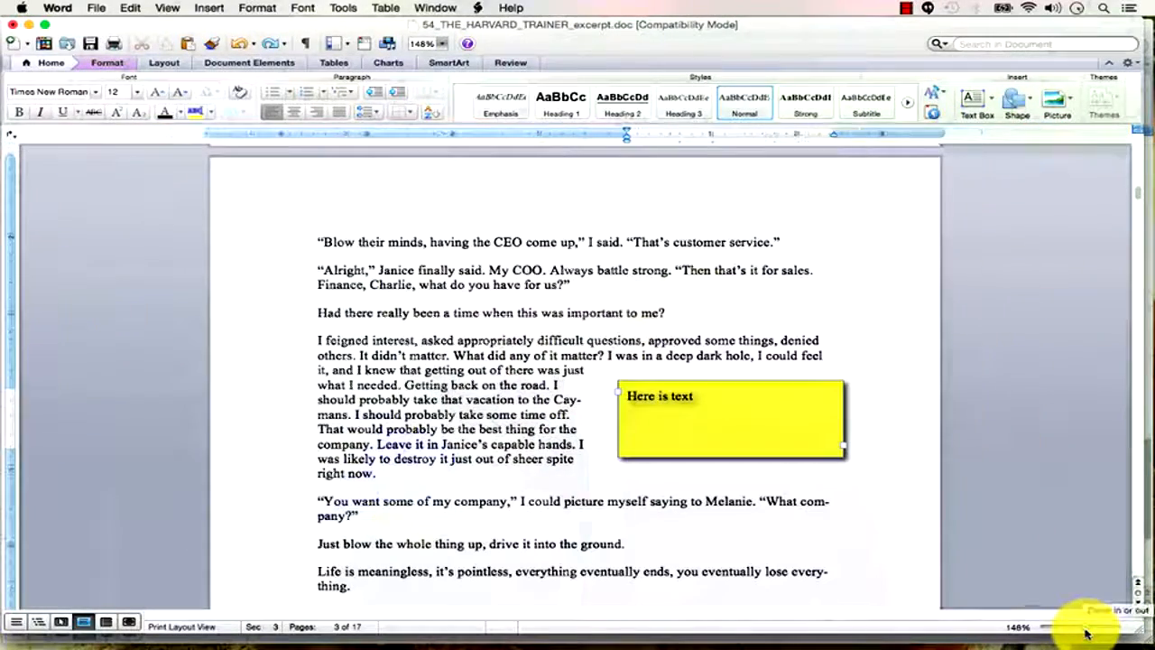
left_click(683, 296)
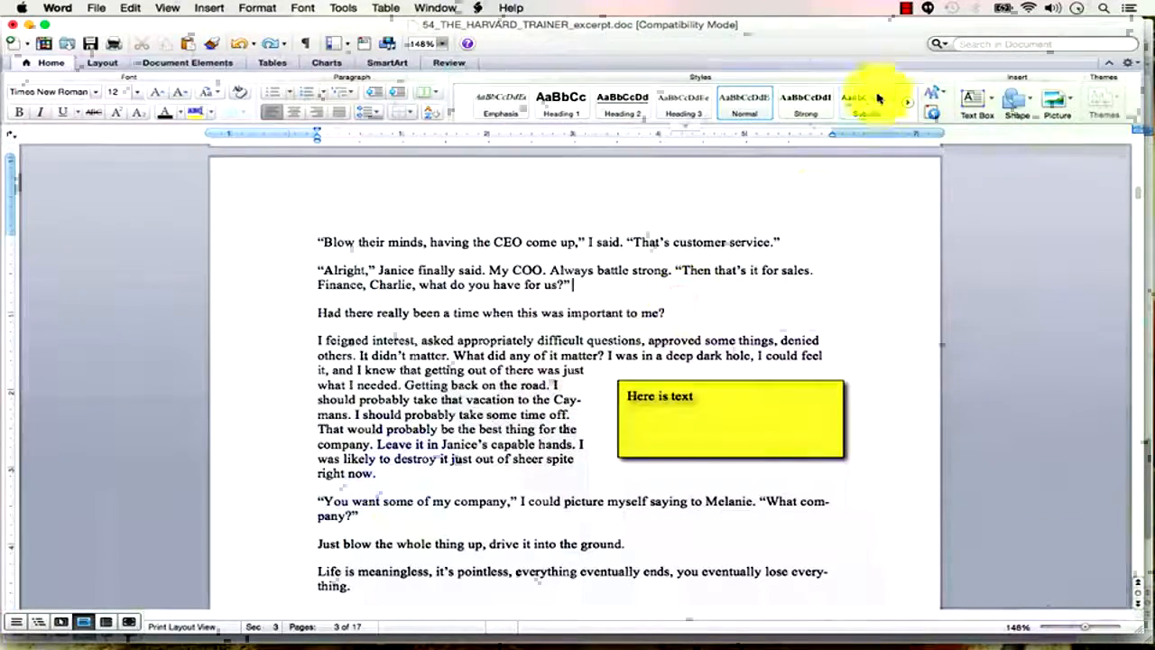
left_click(971, 112)
left_click(992, 108)
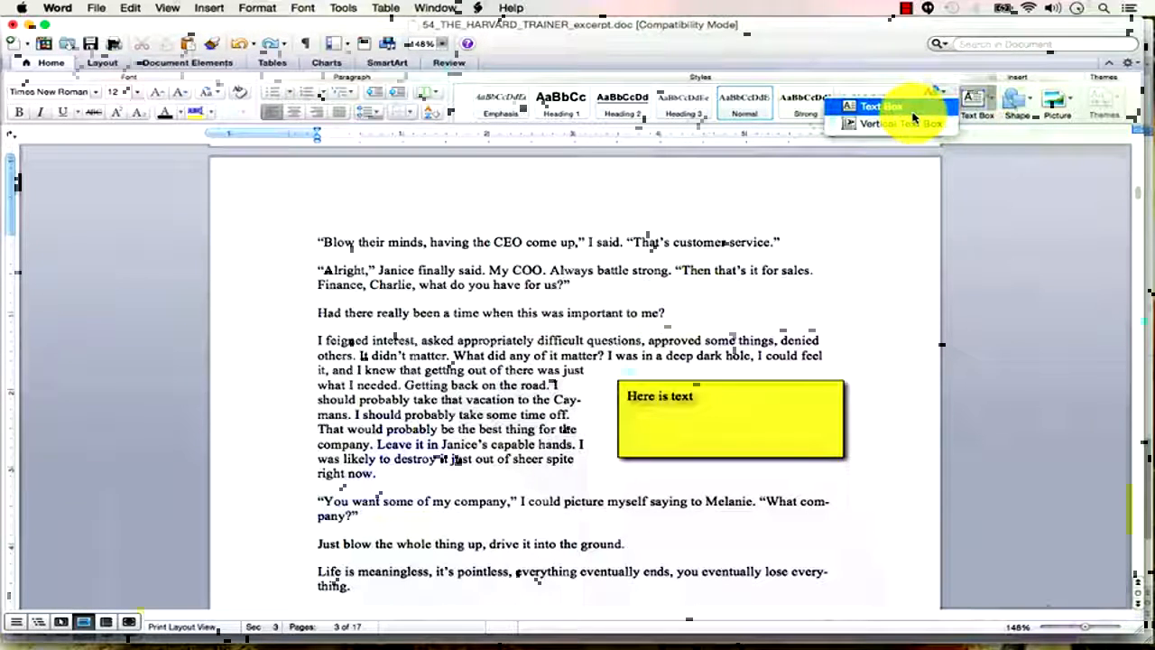
left_click(884, 108)
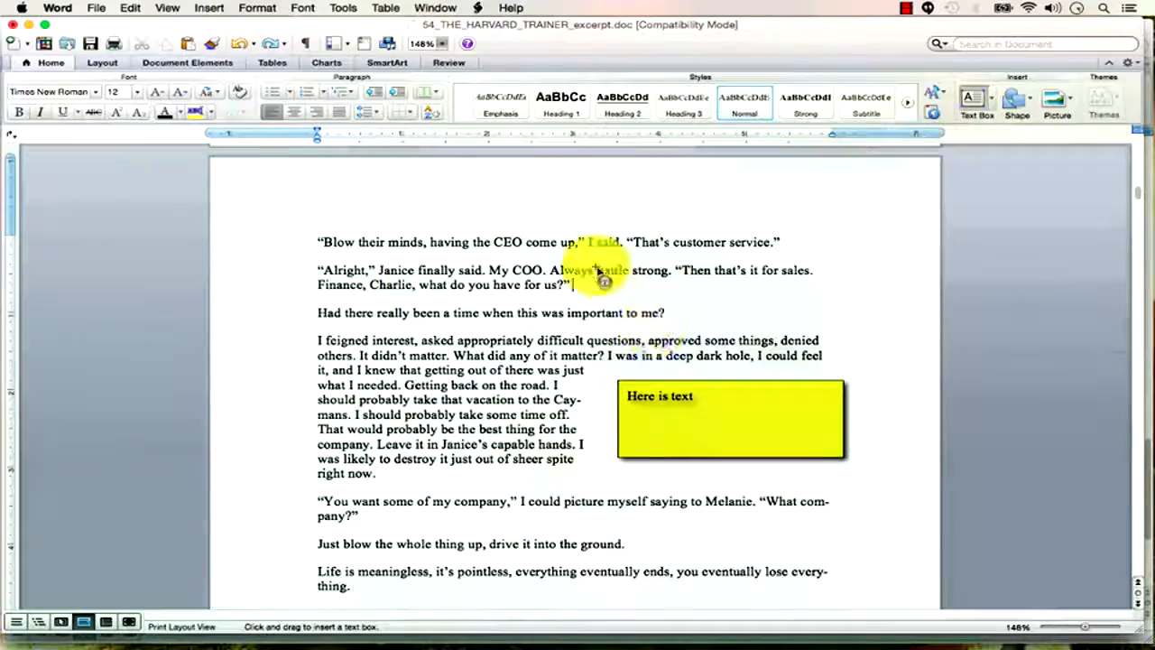
left_click_drag(592, 261, 825, 321)
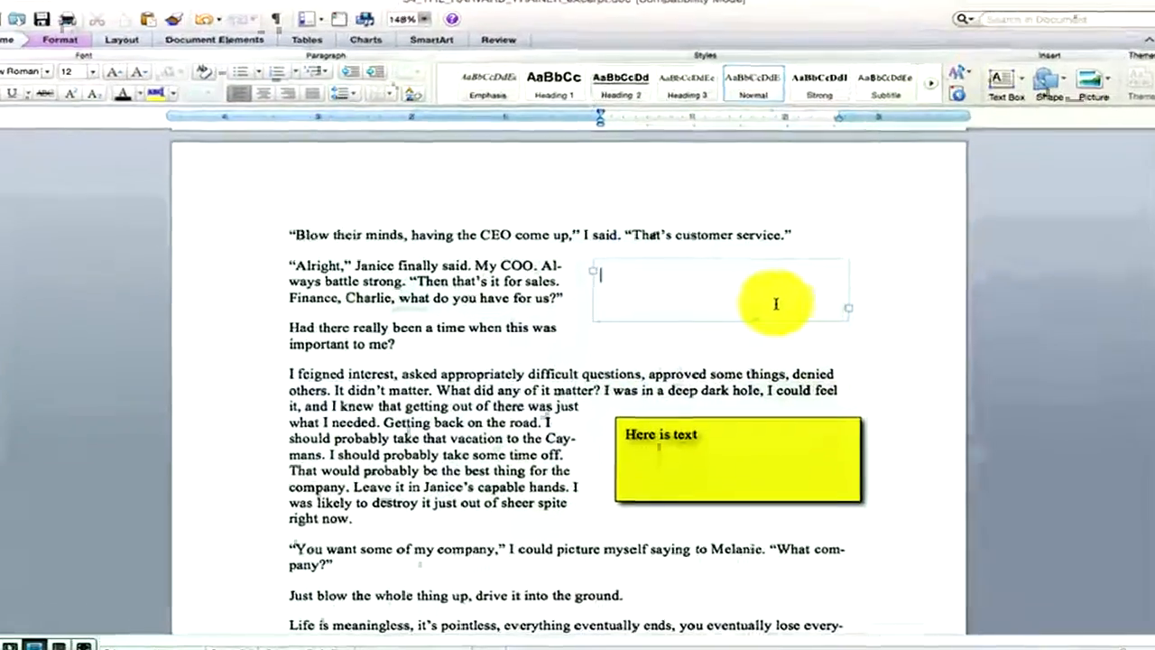
Step: Fill the new text box with "Here is more texxxxxxt" and bring up its formatting options
type("Here is more text")
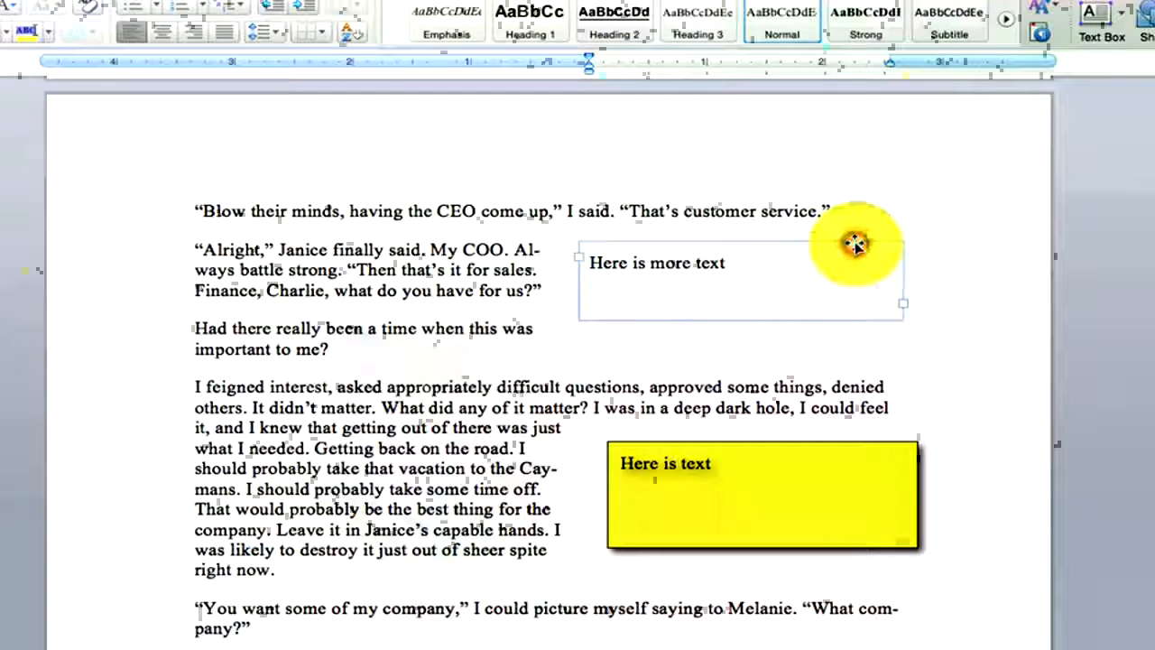
left_click(727, 263)
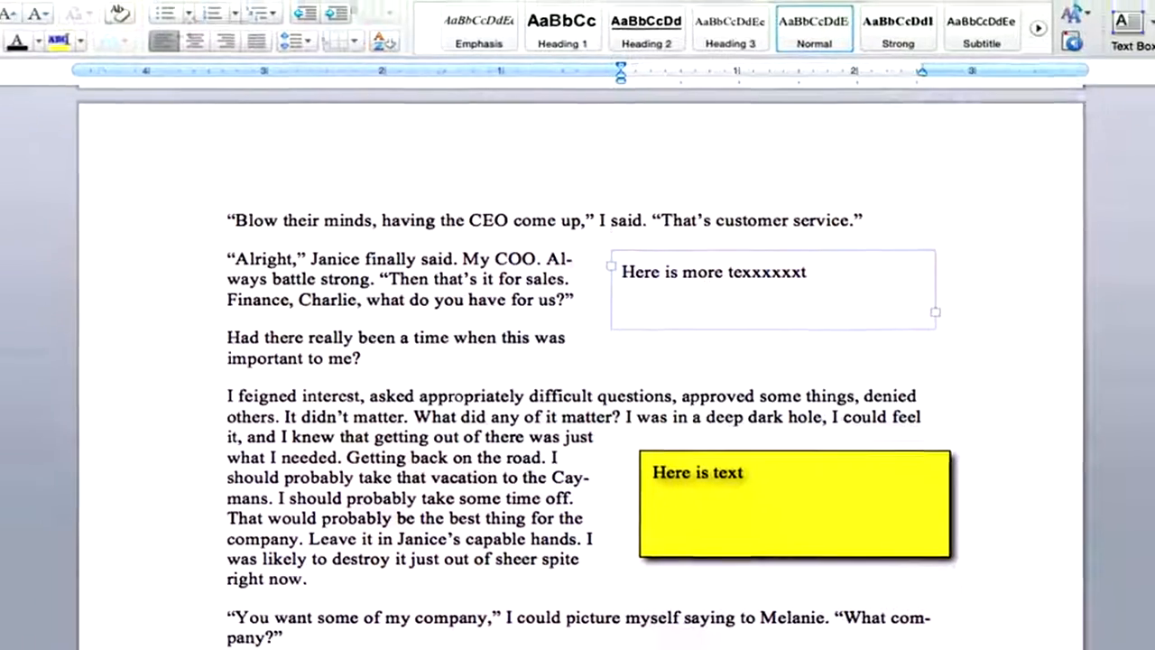
left_click(72, 8)
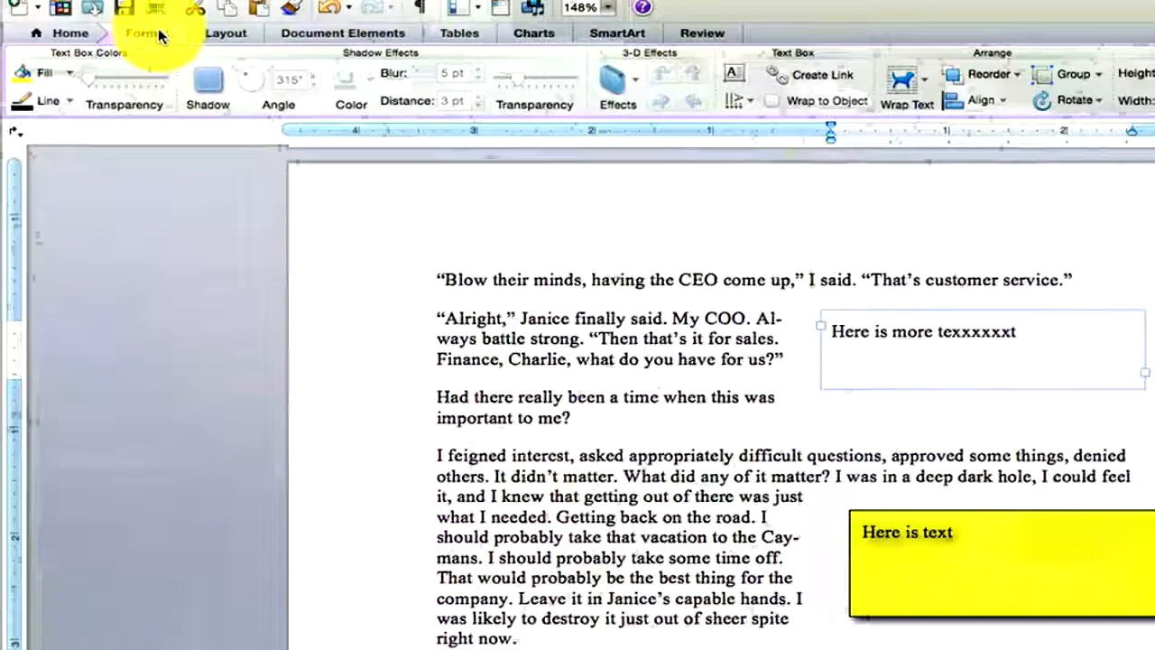
Step: Give the "Here is more texxxxxxt" text box an orange fill, a black outline and a shadow
left_click(68, 73)
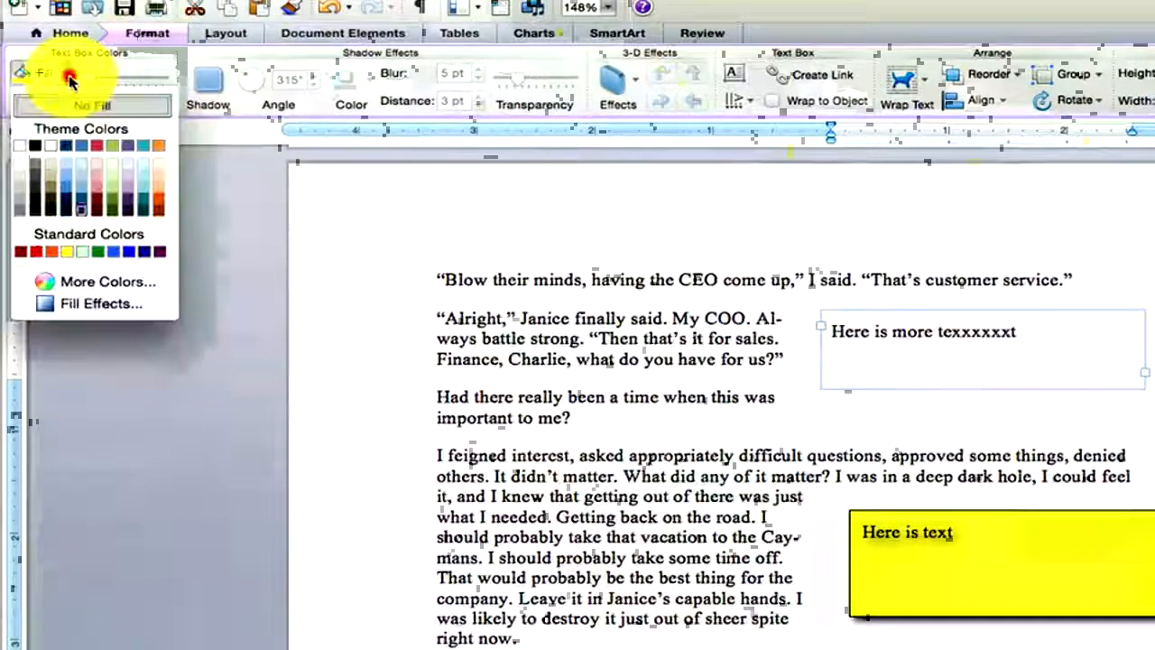
left_click(157, 147)
left_click(72, 100)
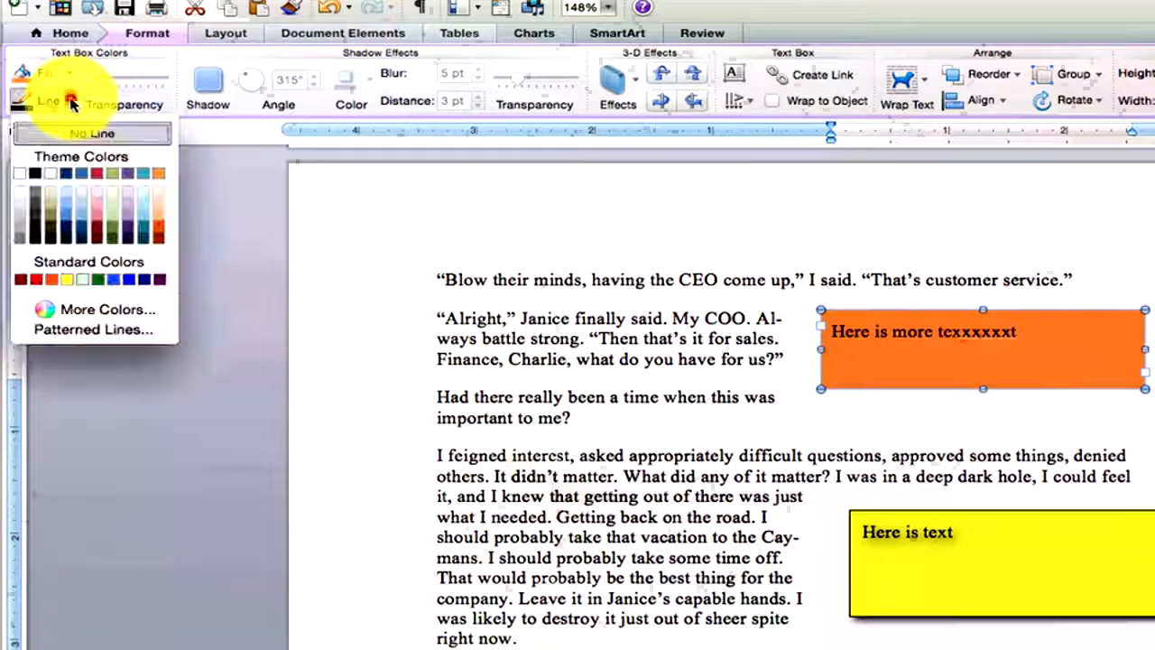
left_click(39, 178)
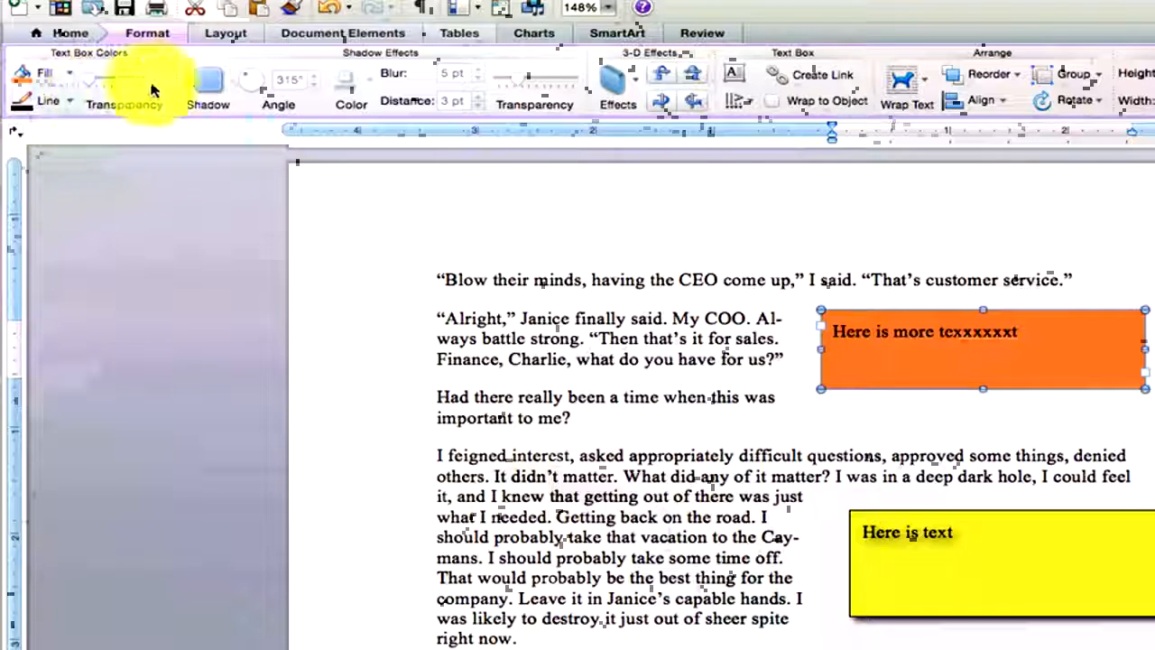
left_click(216, 84)
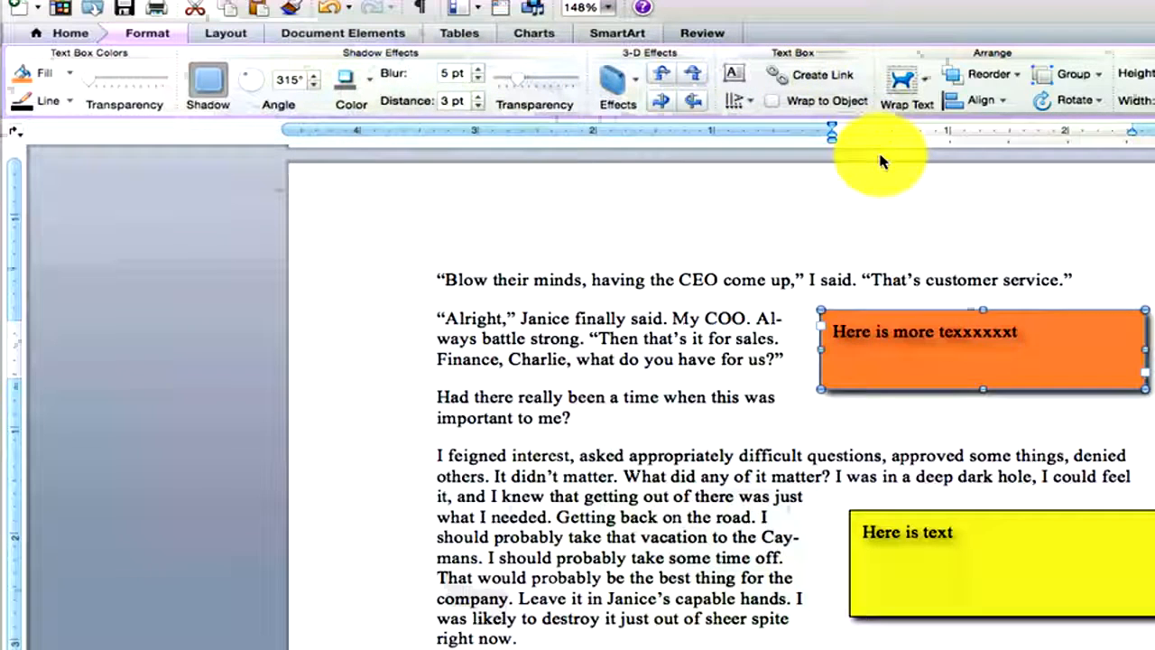
Step: Keep the orange text box's Tight wrapping, move it below the yellow box and enlarge it to about 3.12 by 1.11 inches
left_click(925, 84)
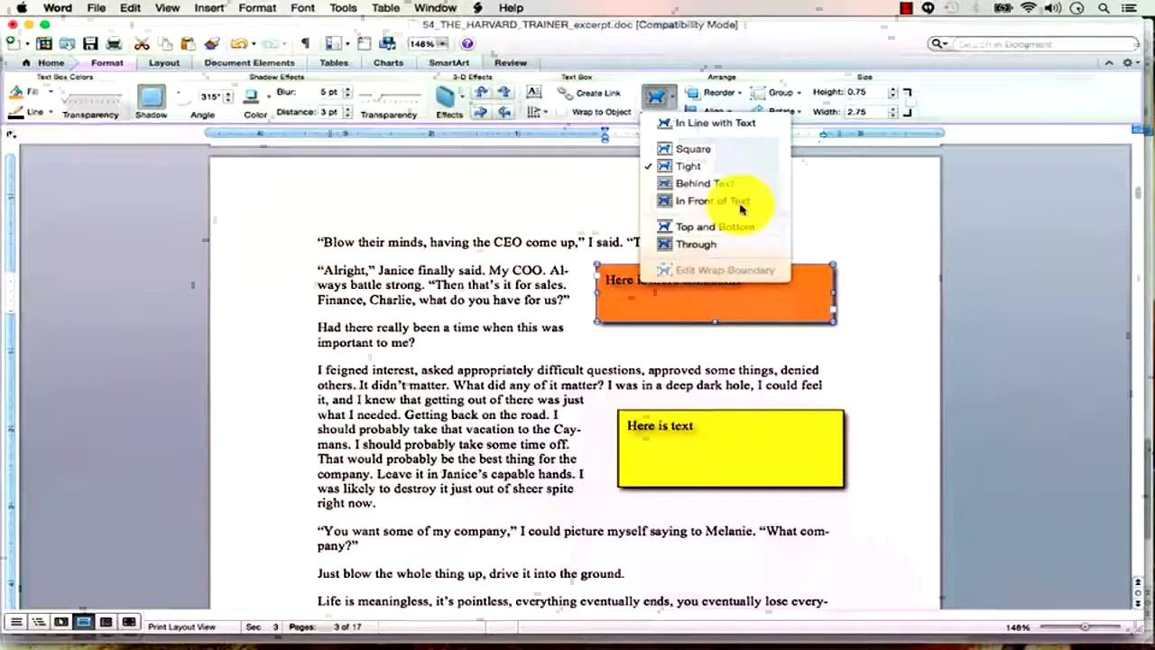
left_click(511, 275)
left_click_drag(648, 266, 631, 497)
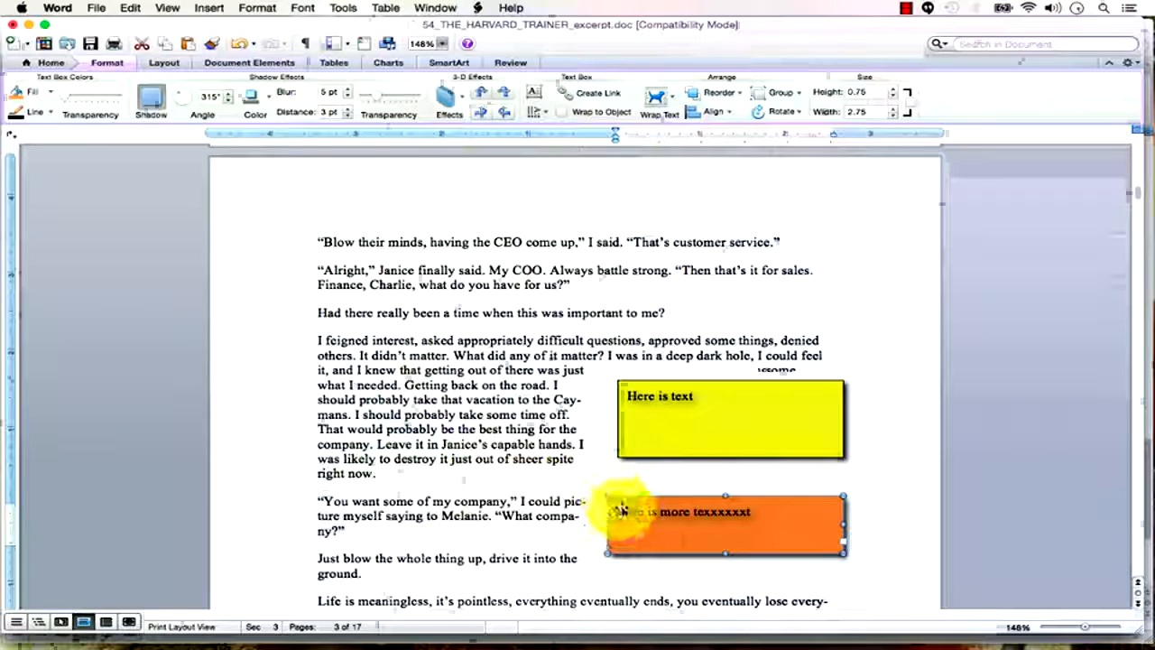
left_click_drag(606, 552, 538, 589)
left_click_drag(542, 454, 574, 511)
left_click_drag(657, 513, 666, 452)
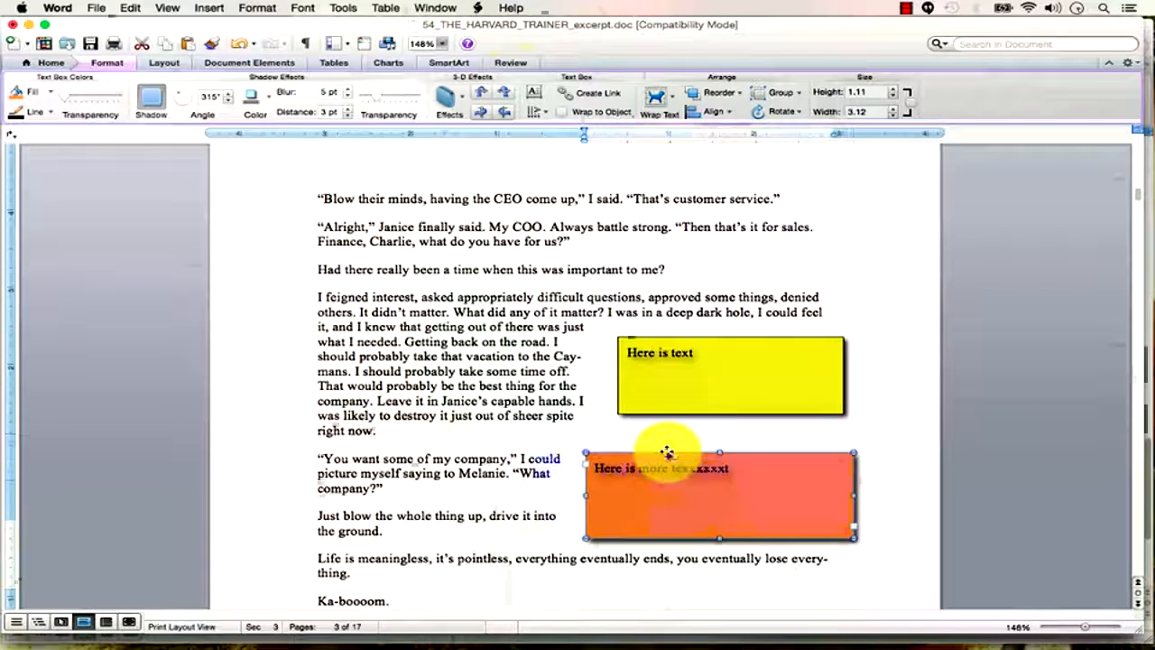
Step: Select the yellow and orange text boxes together and align them by their right edges
left_click(1139, 433)
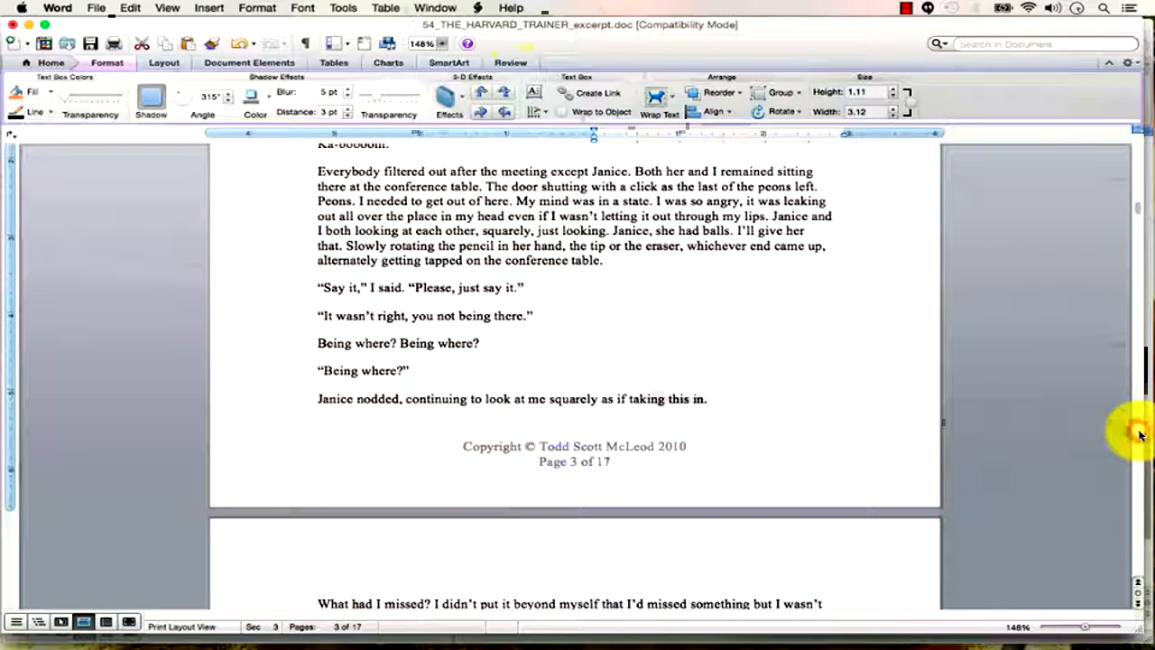
left_click(1135, 177)
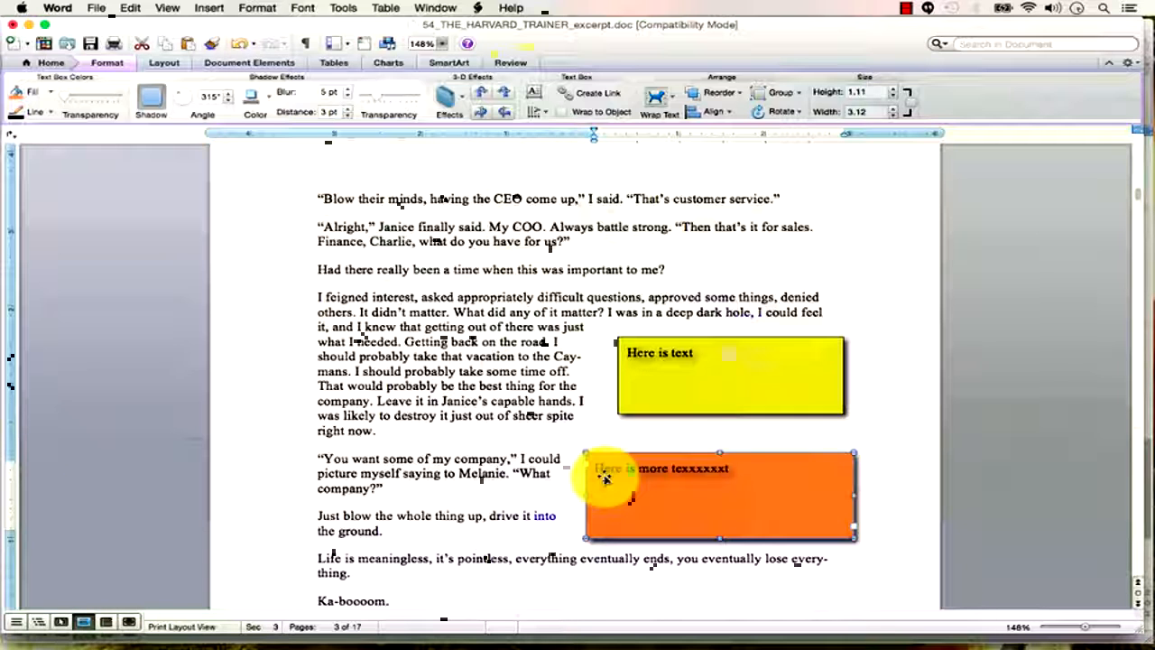
left_click(731, 112)
left_click(730, 112)
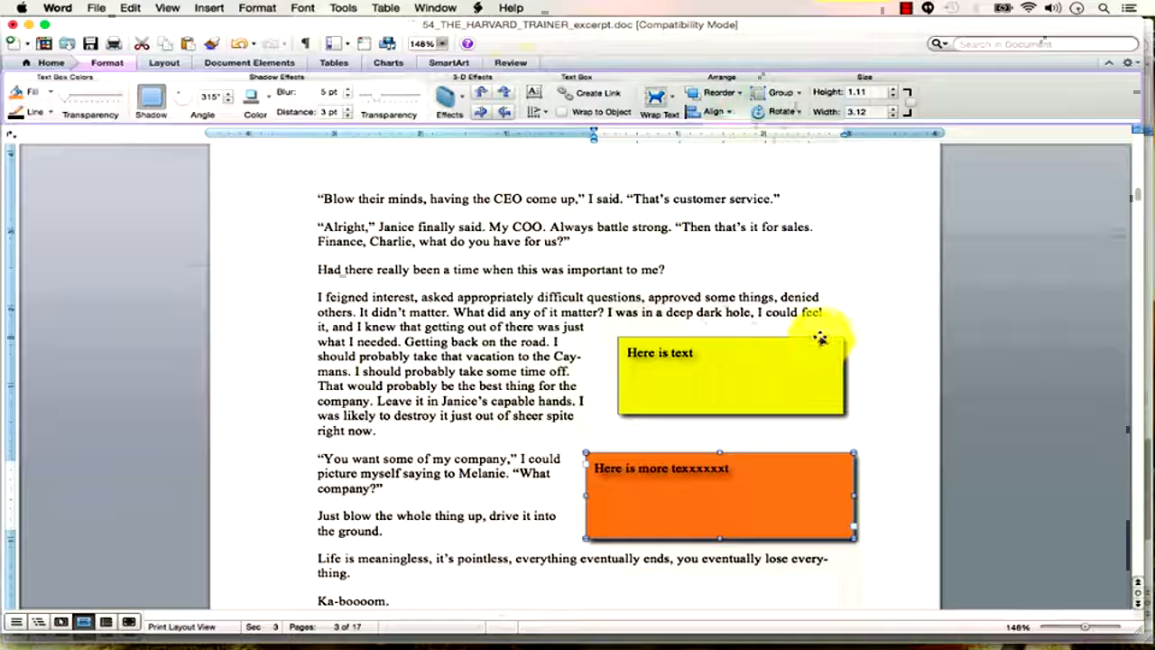
left_click(820, 338, "shift")
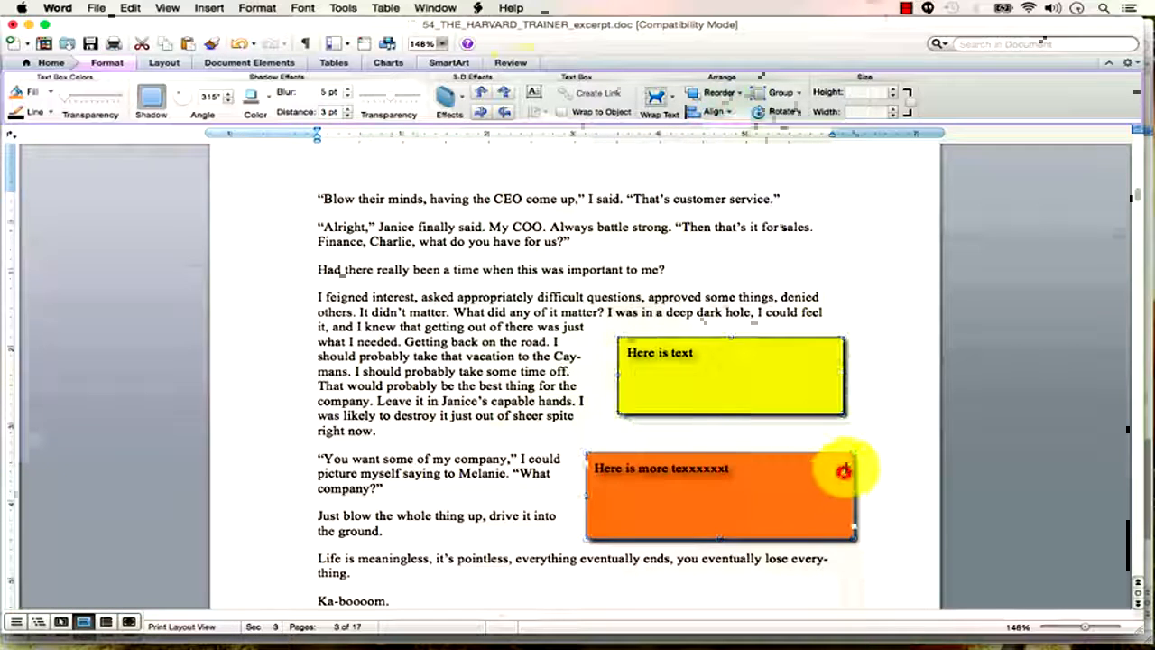
left_click(843, 470)
left_click(840, 453)
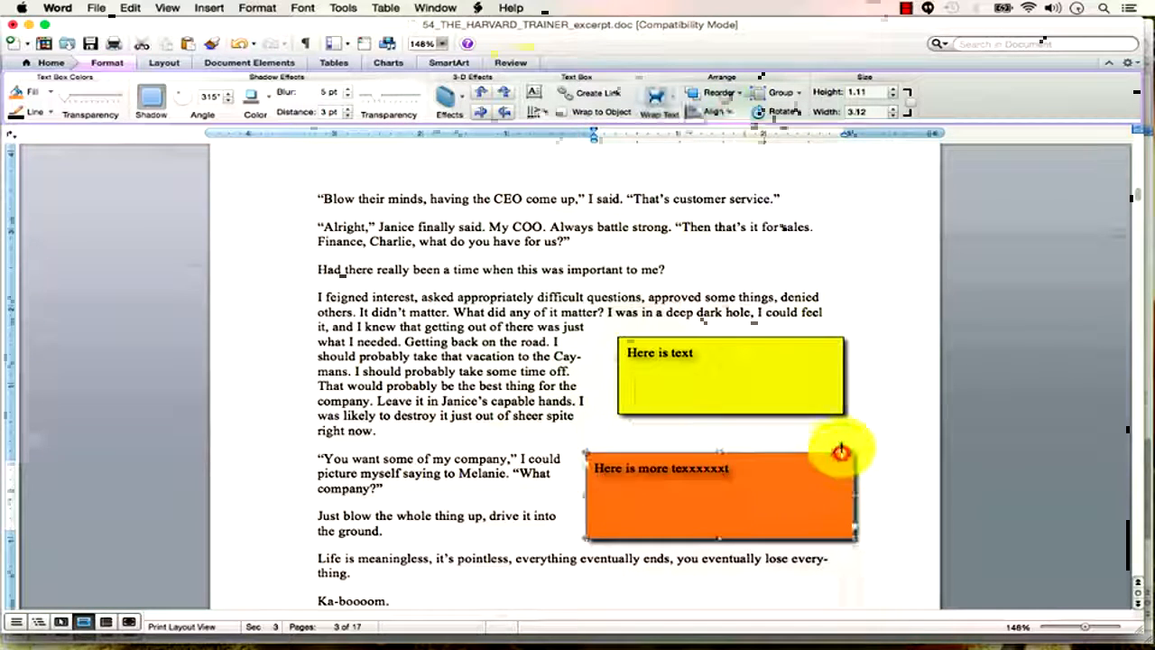
left_click(835, 413, "shift")
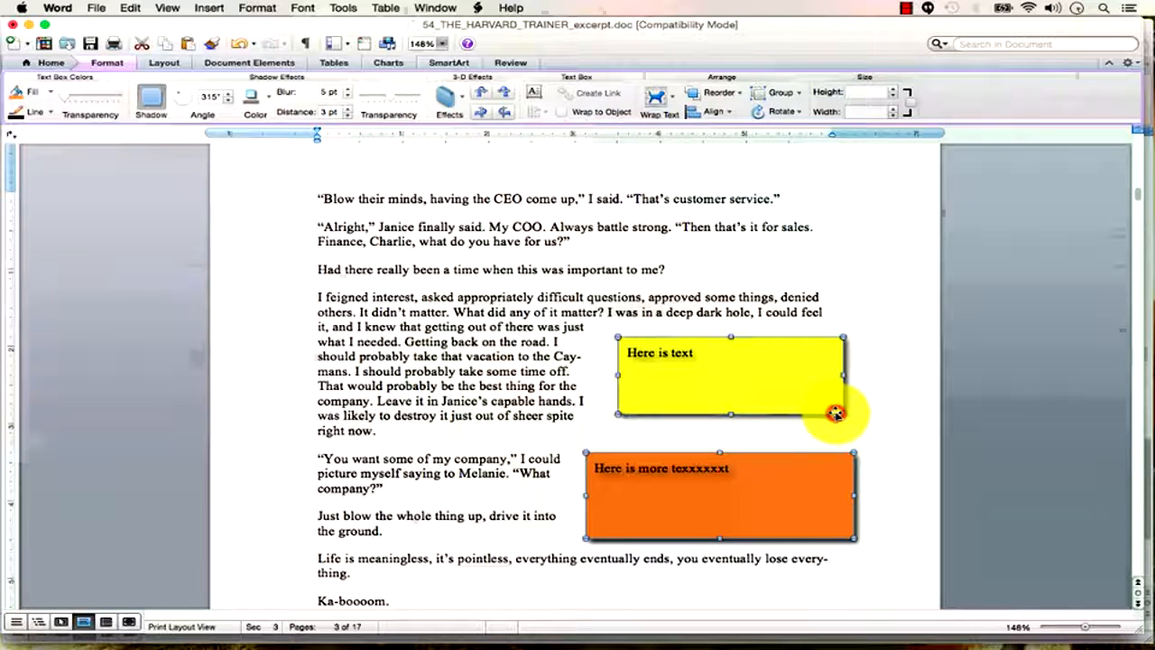
left_click(725, 111)
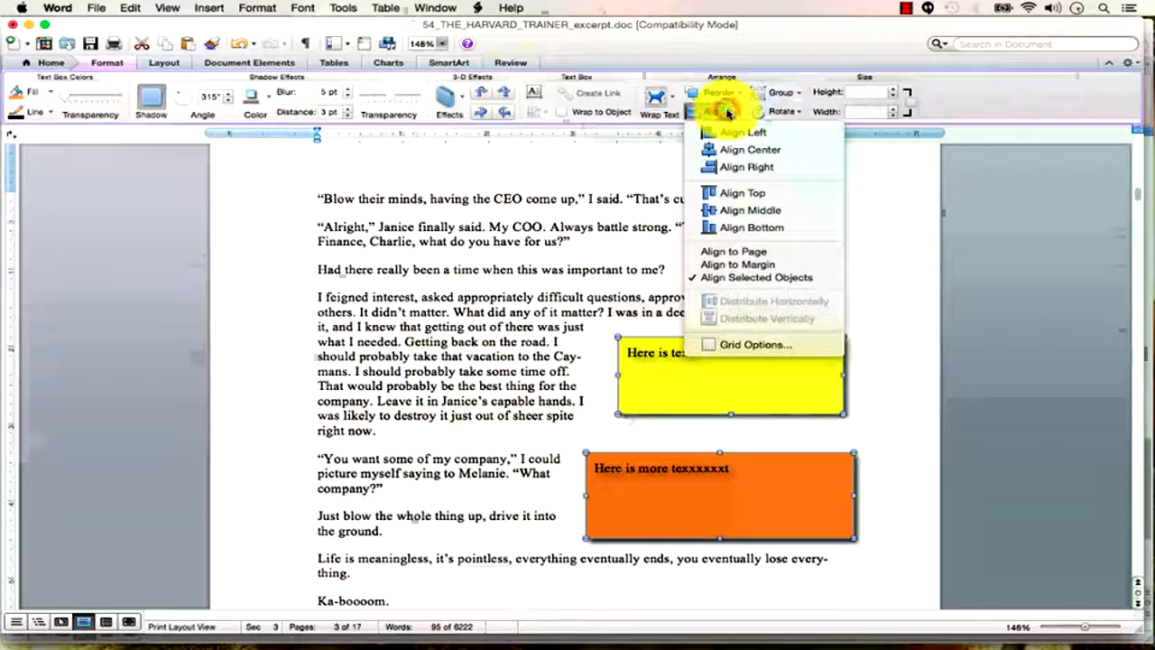
left_click(756, 168)
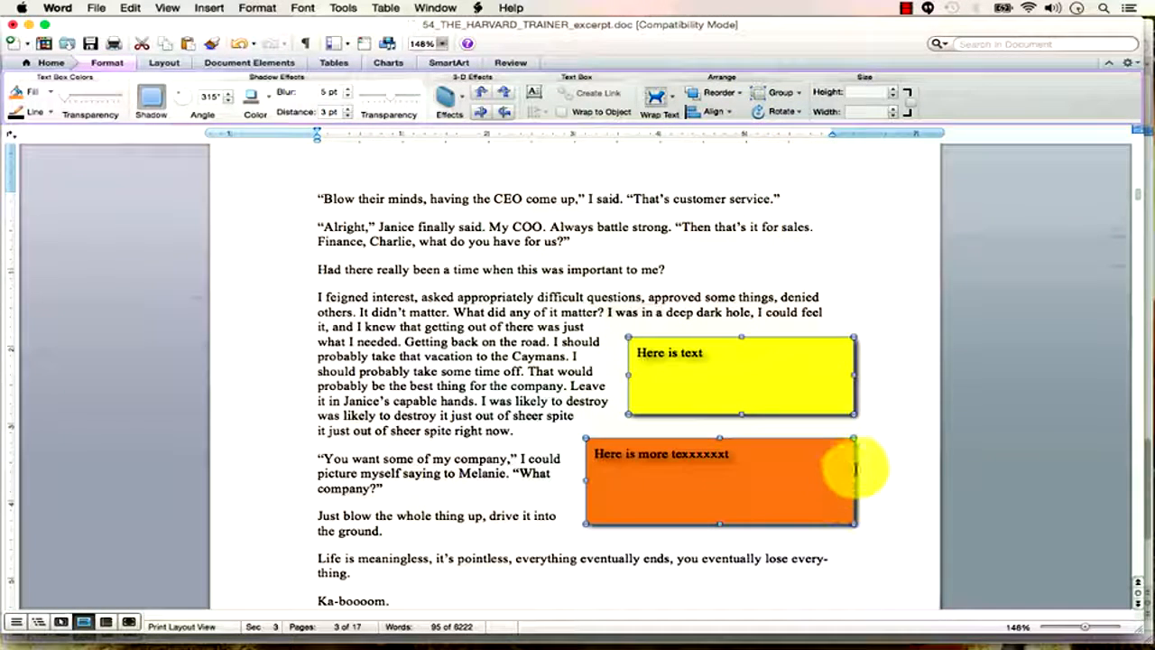
Step: Shift both aligned text boxes together so their right edges meet the right margin of the body text, and deselect them
left_click_drag(851, 465, 829, 474)
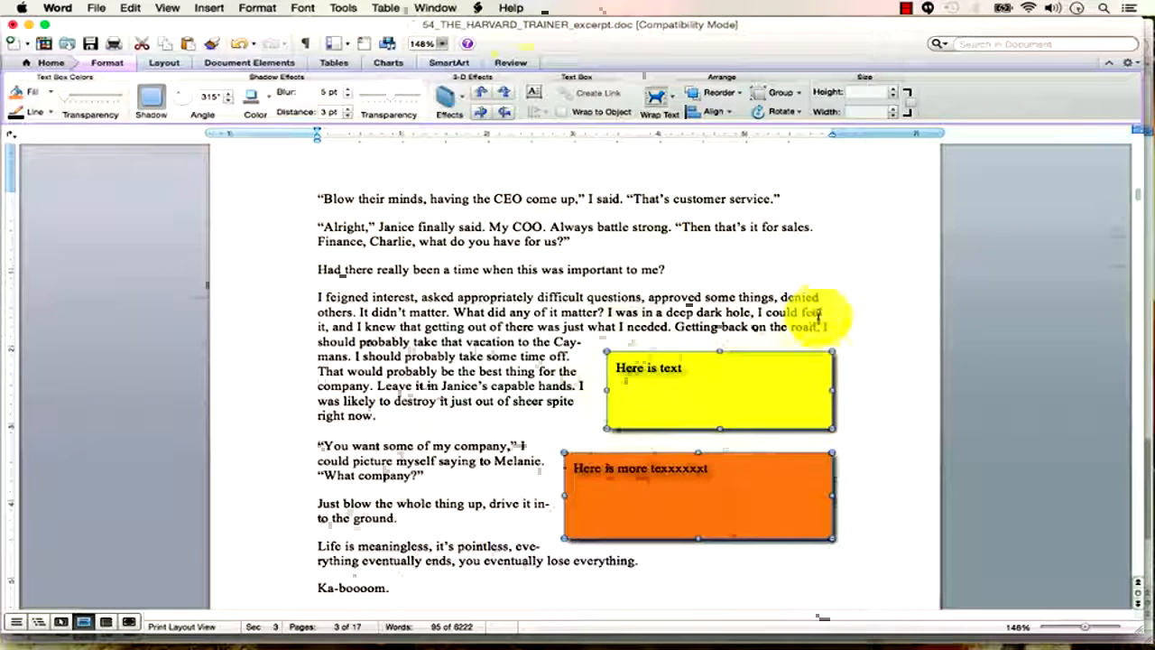
left_click(841, 448)
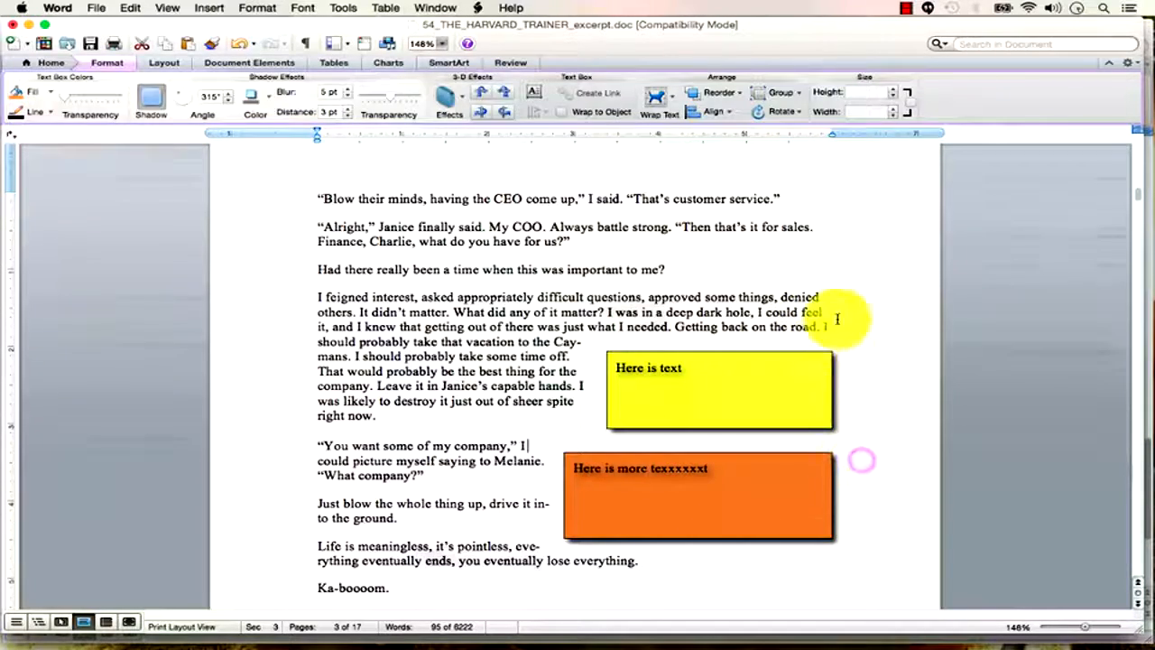
scroll(839, 484, "down", 5)
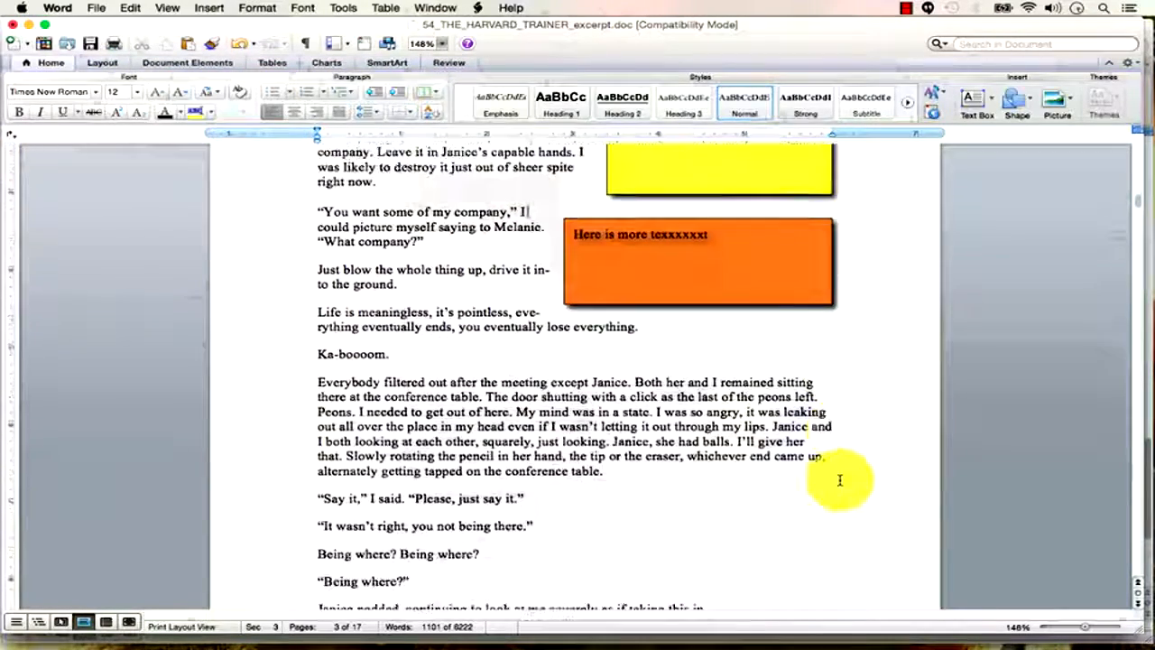
scroll(839, 478, "up", 5)
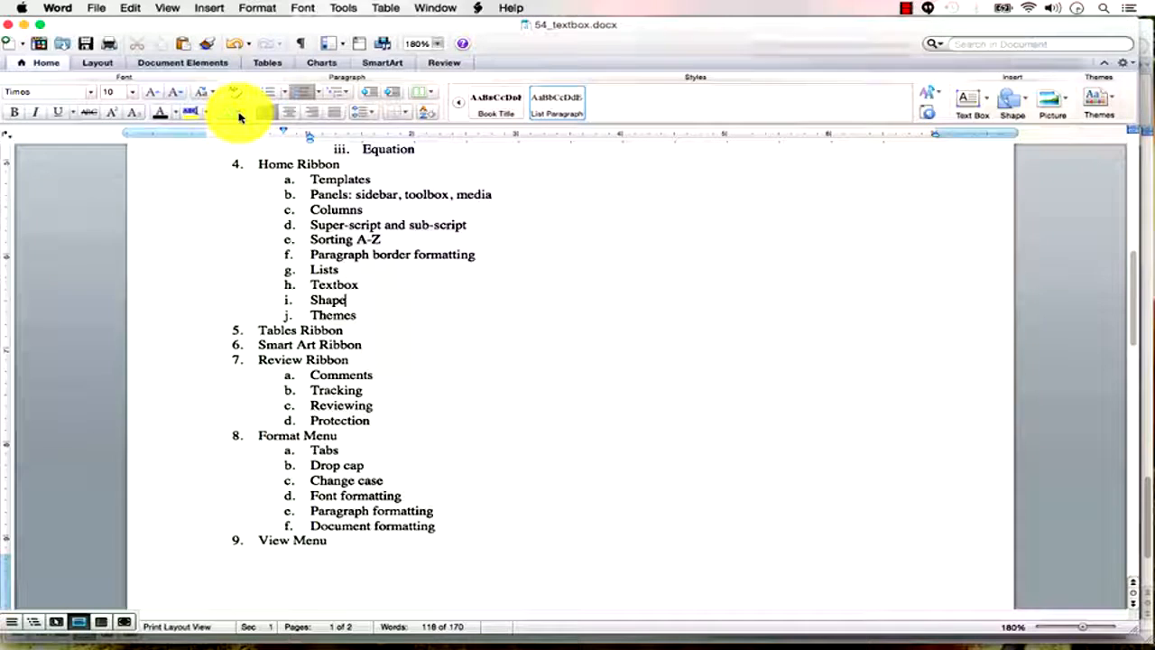
Step: In 54_textbox.docx, view the text effects, and try increasing and decreasing the indent of the sub-items under "Format Menu"
left_click(233, 110)
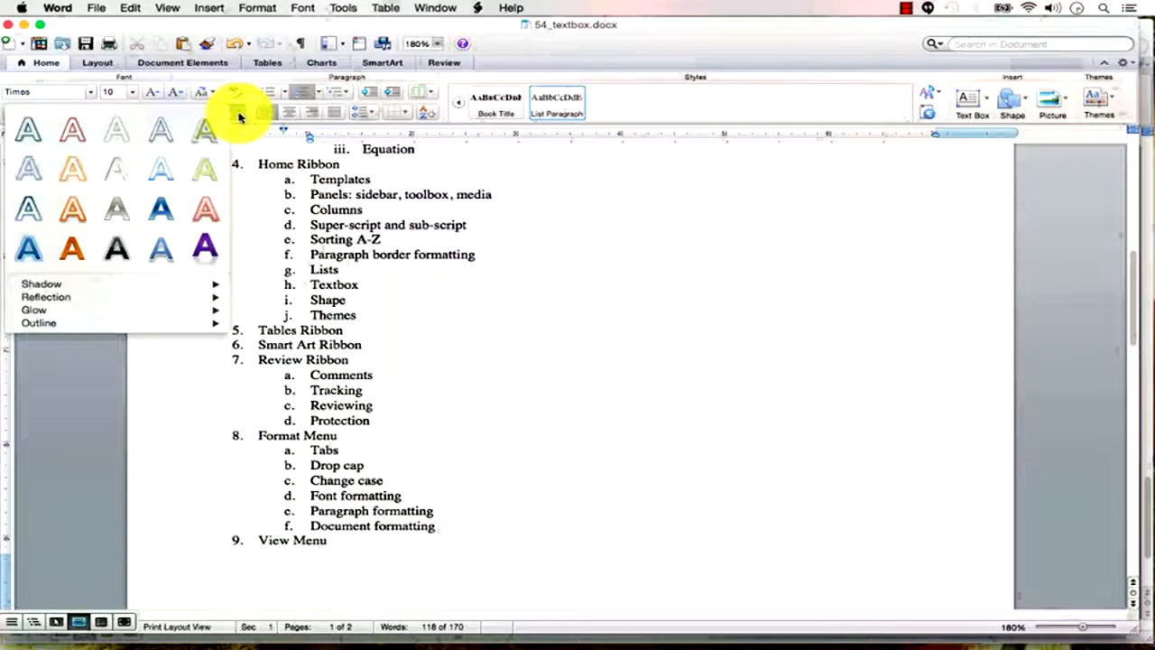
left_click(239, 116)
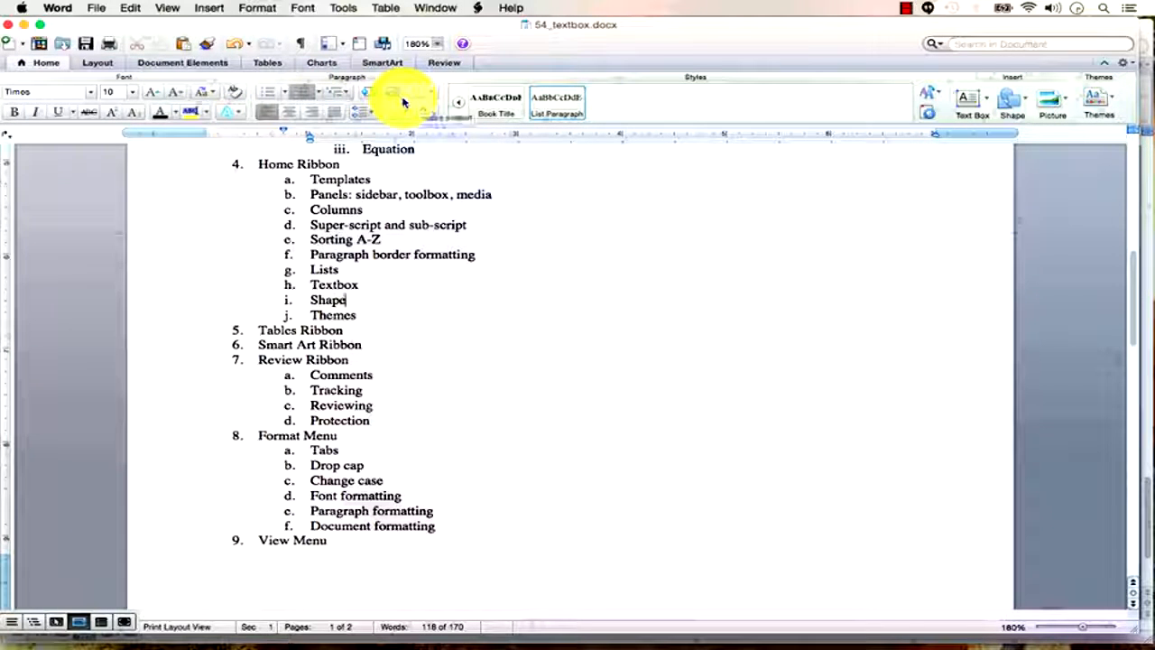
left_click_drag(453, 532, 281, 451)
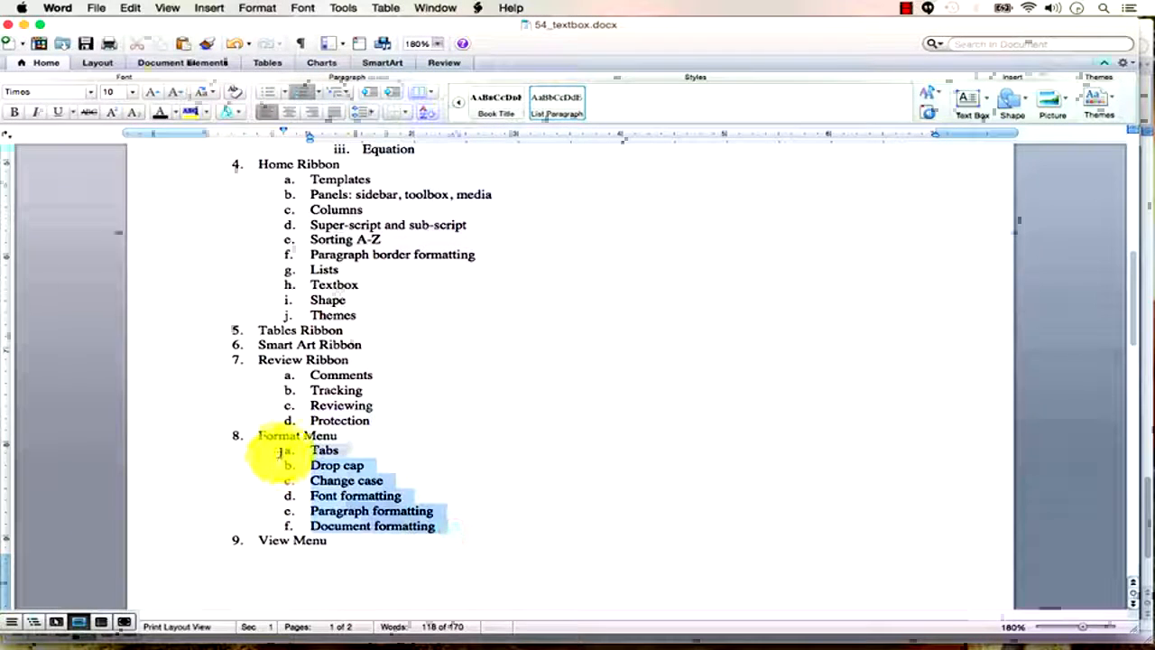
left_click(398, 98)
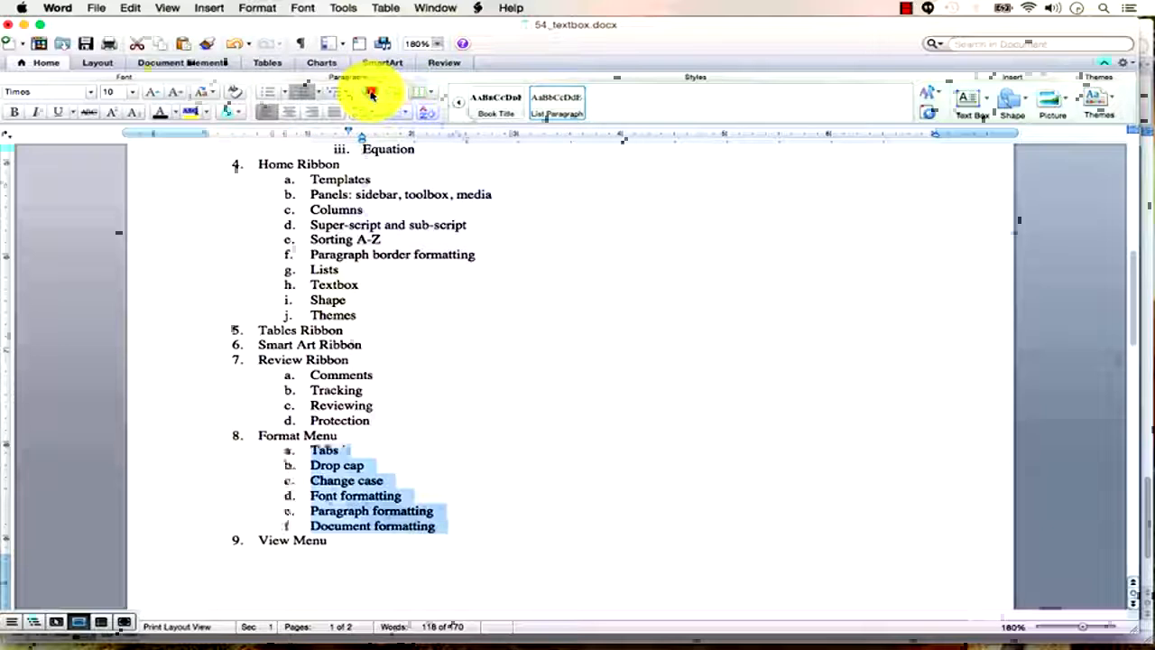
left_click(394, 93)
left_click(370, 93)
left_click(444, 434)
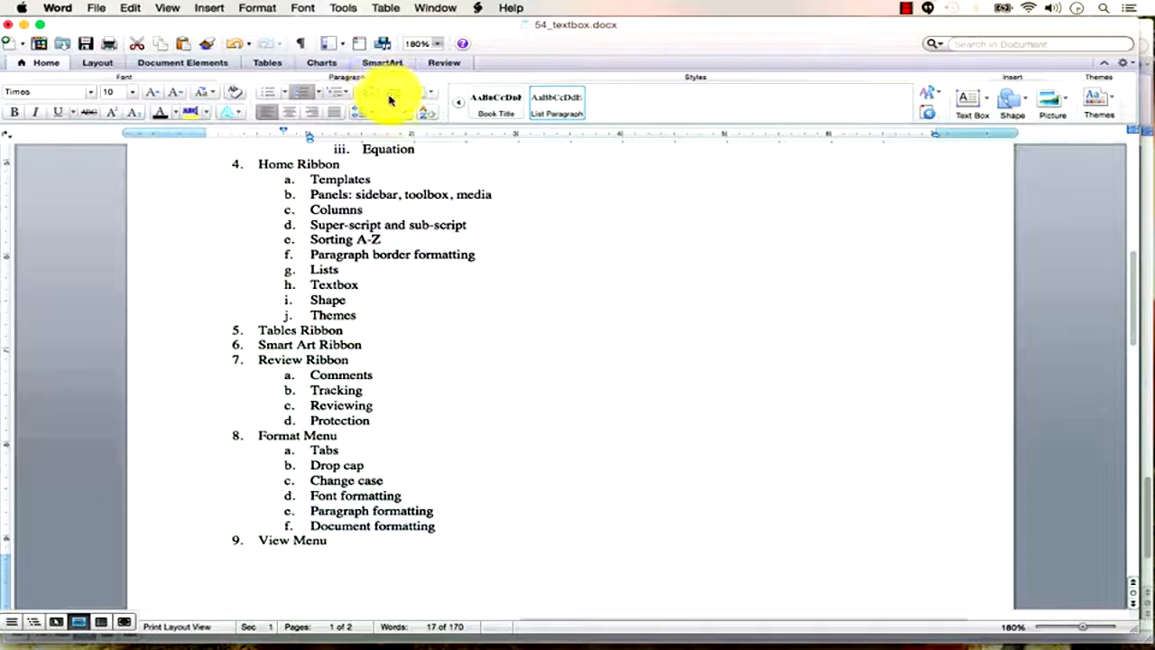
Step: Examine the line spacing choices and paragraph spacing settings for the "Format Menu" item, leaving them as they are
left_click(376, 114)
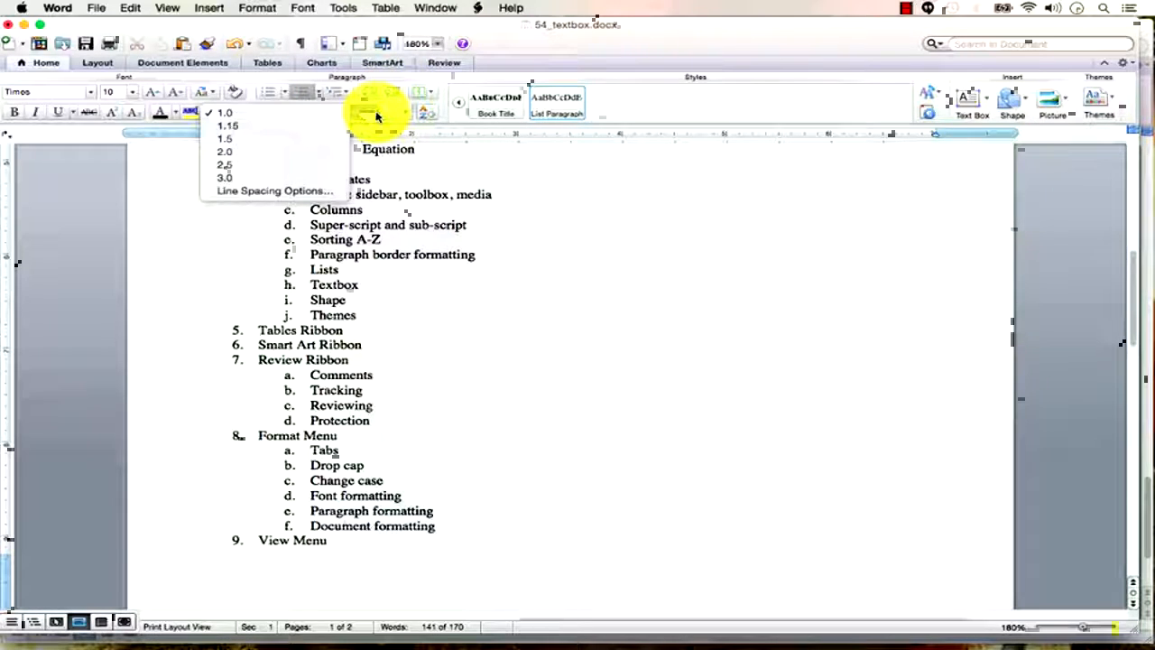
left_click(306, 191)
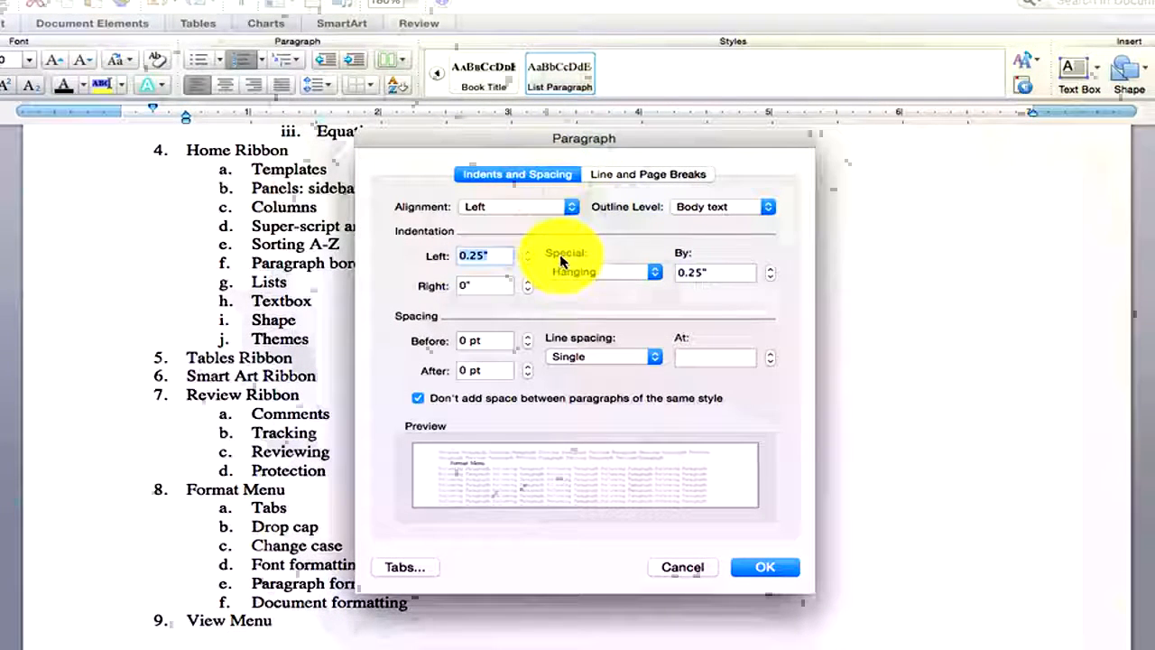
left_click(657, 356)
left_click(656, 356)
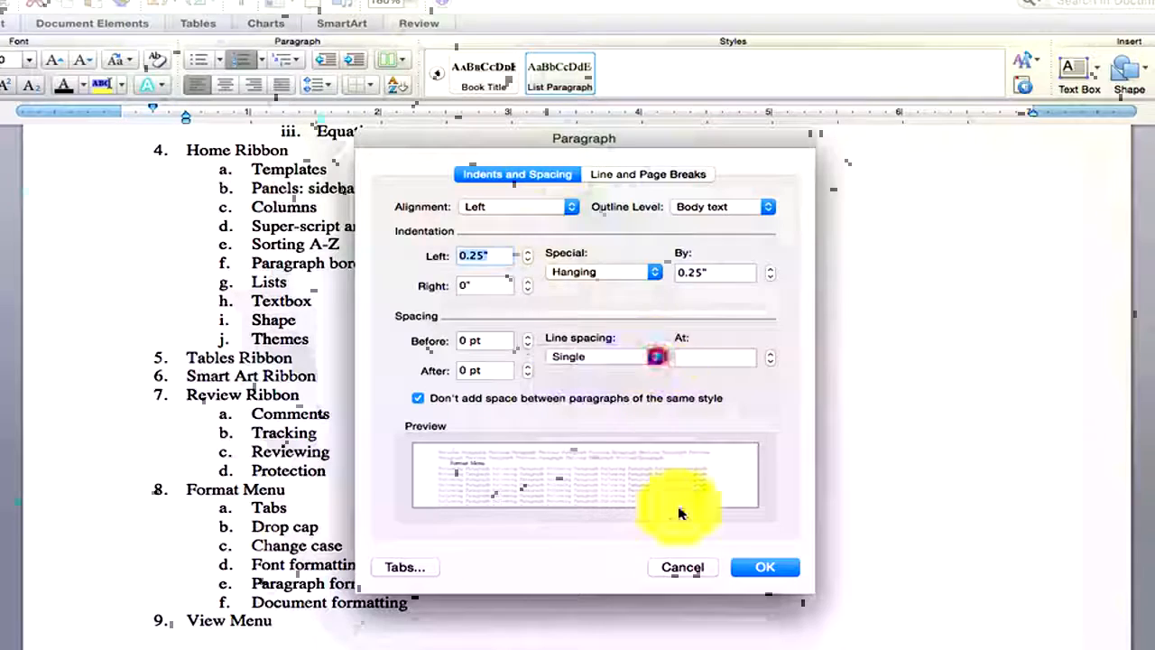
left_click(681, 566)
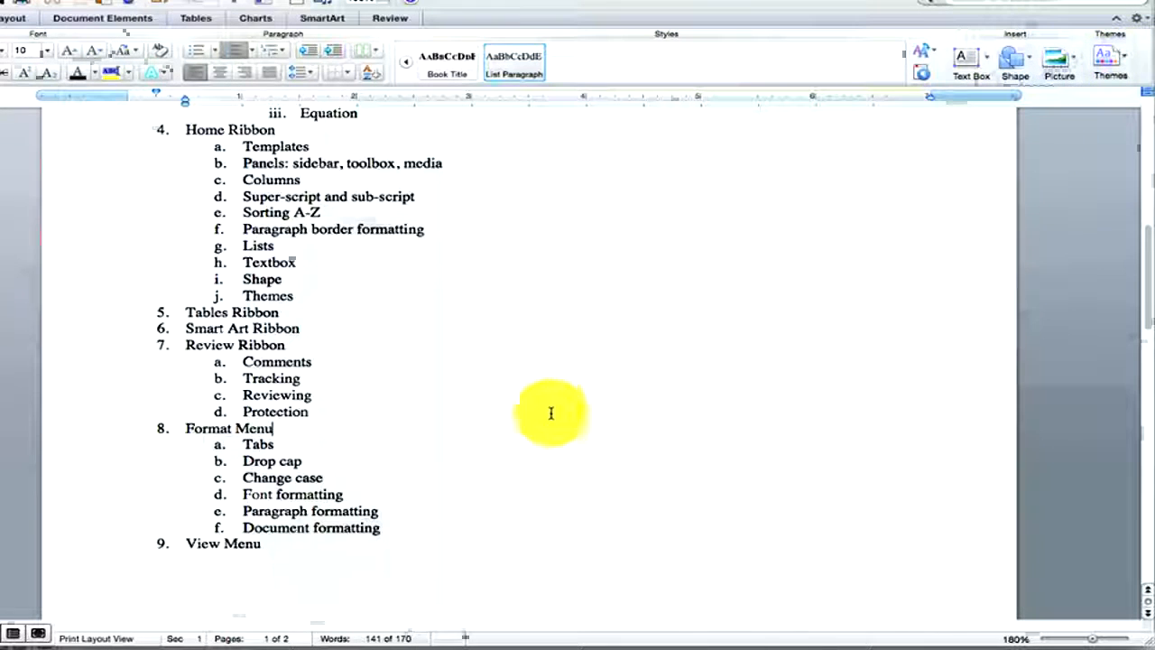
Step: Insert a right-pointing block arrow on page 2, just below the row of equals signs under "Macros"
scroll(469, 469, "down", 10)
left_click(160, 478)
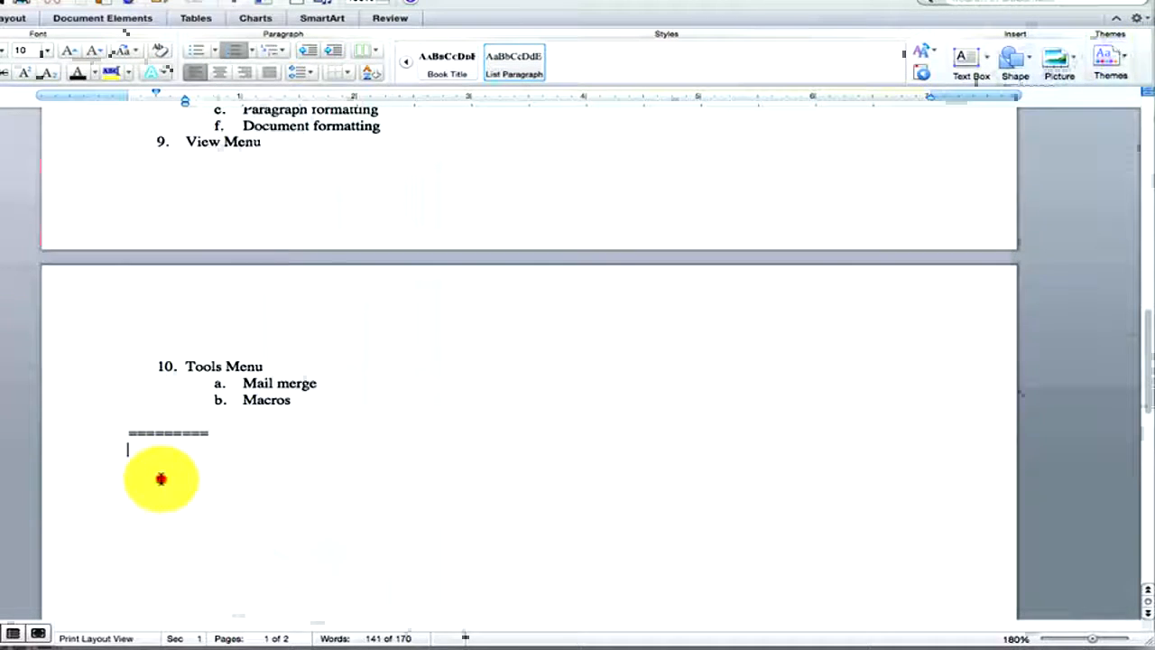
left_click(1027, 63)
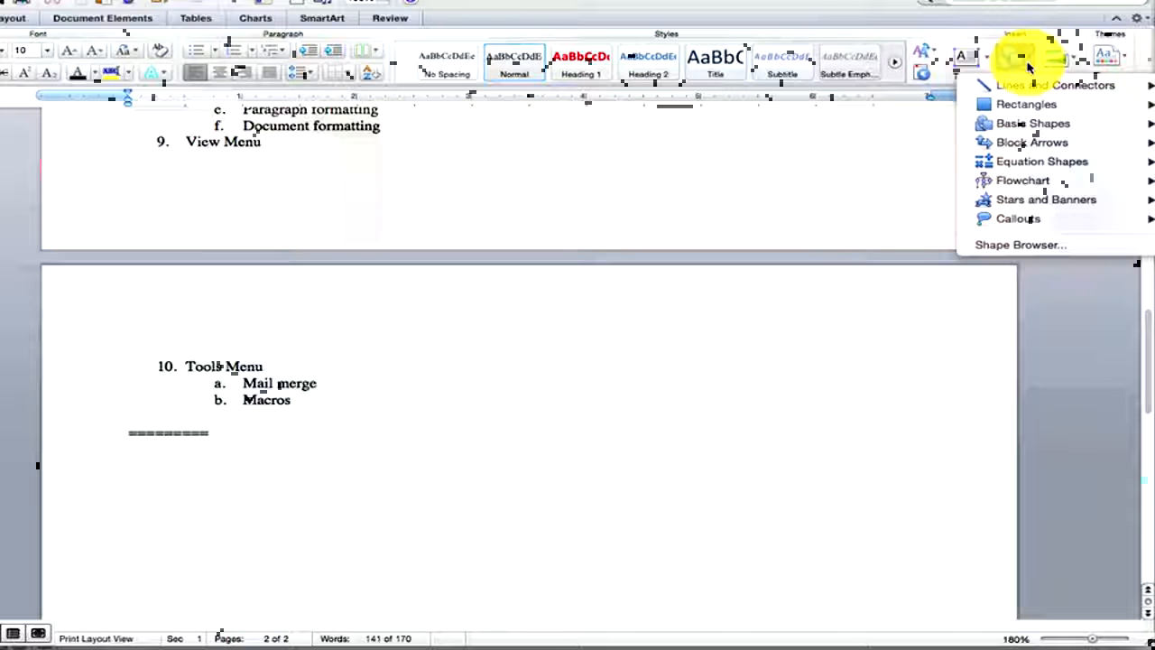
mouse_move(1062, 146)
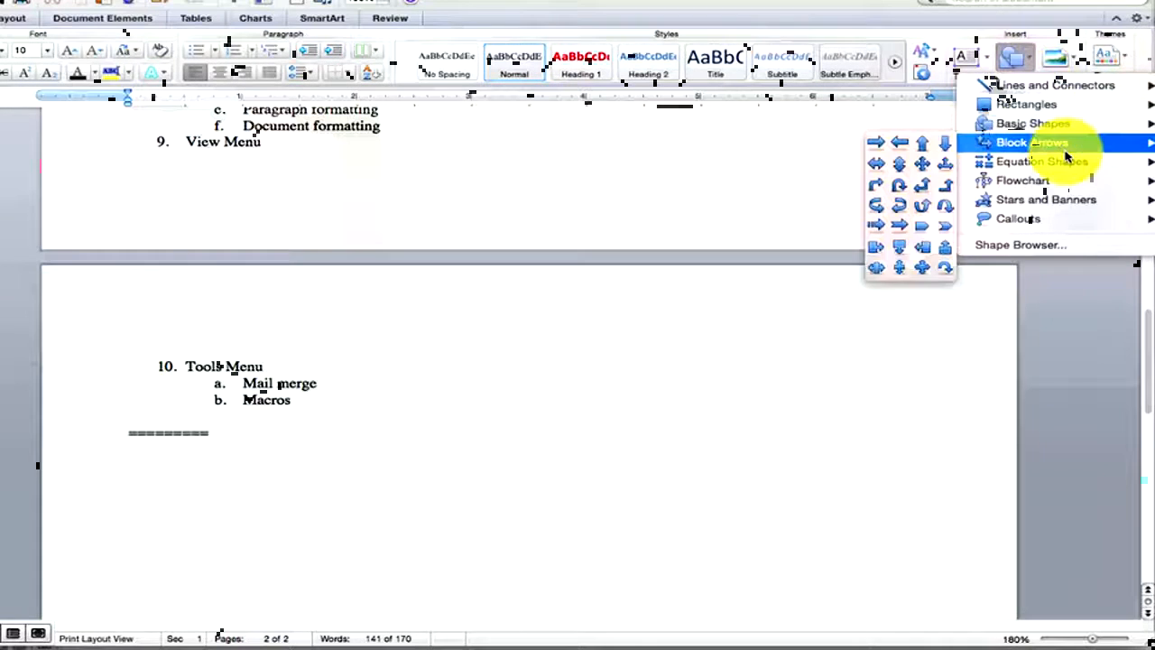
left_click(877, 143)
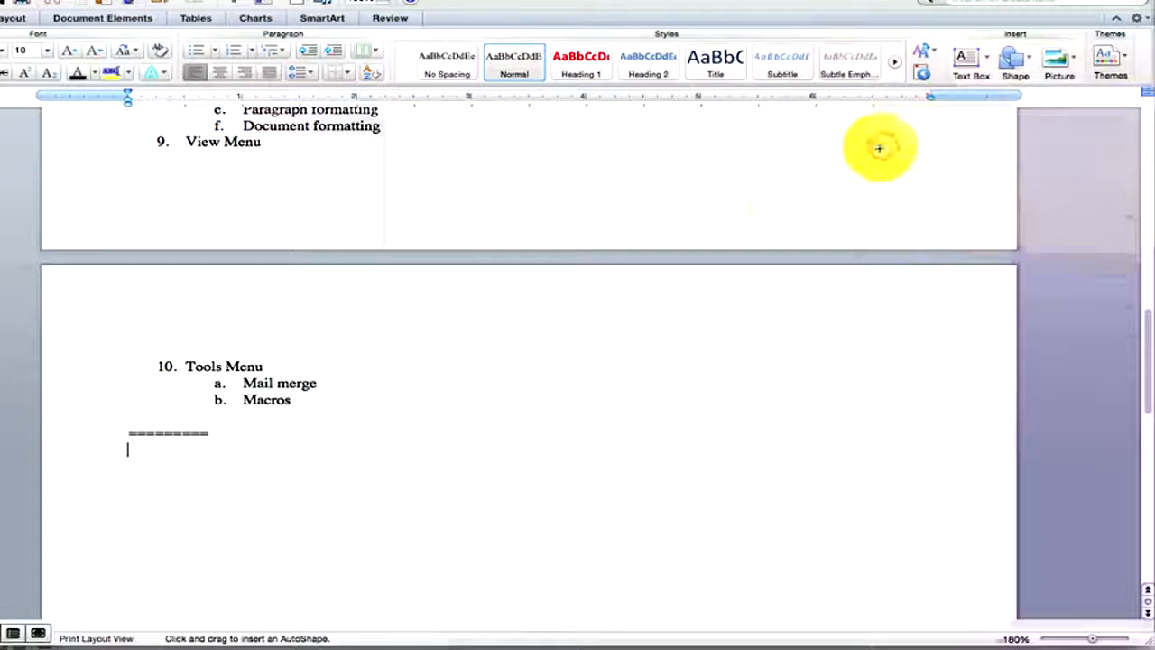
left_click_drag(126, 458, 244, 513)
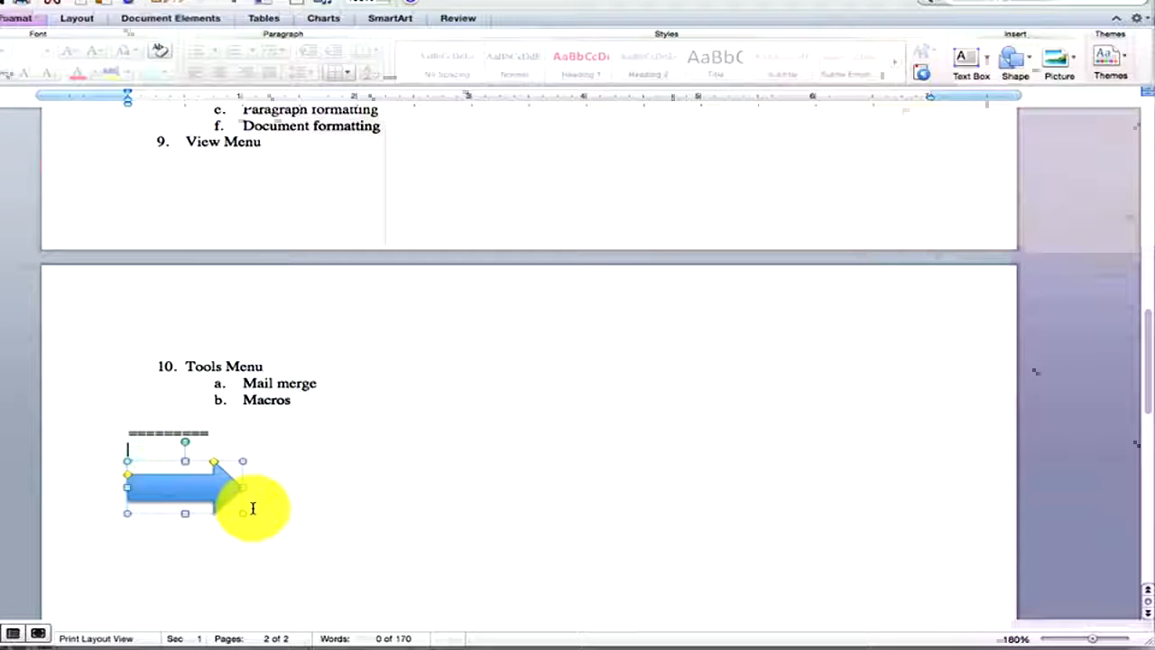
Step: Rotate the arrow to slant upward, reshape it to about 1.76 by 0.07 inches, and bring up its formatting options
left_click_drag(183, 442, 323, 451)
left_click_drag(224, 477, 228, 478)
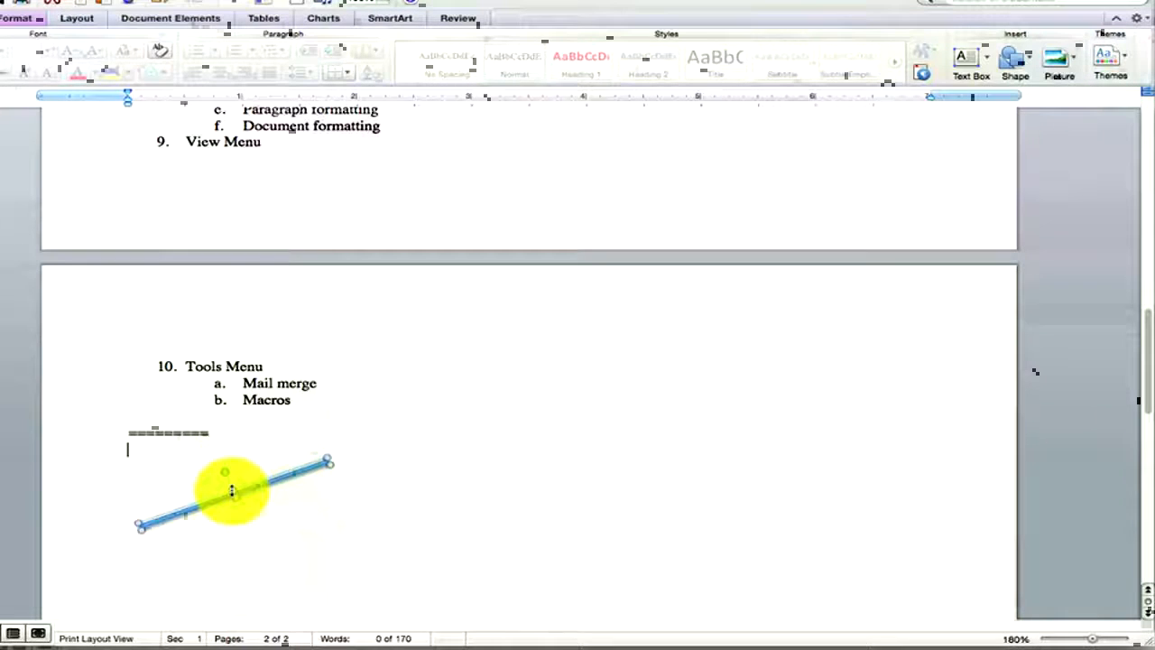
left_click(15, 20)
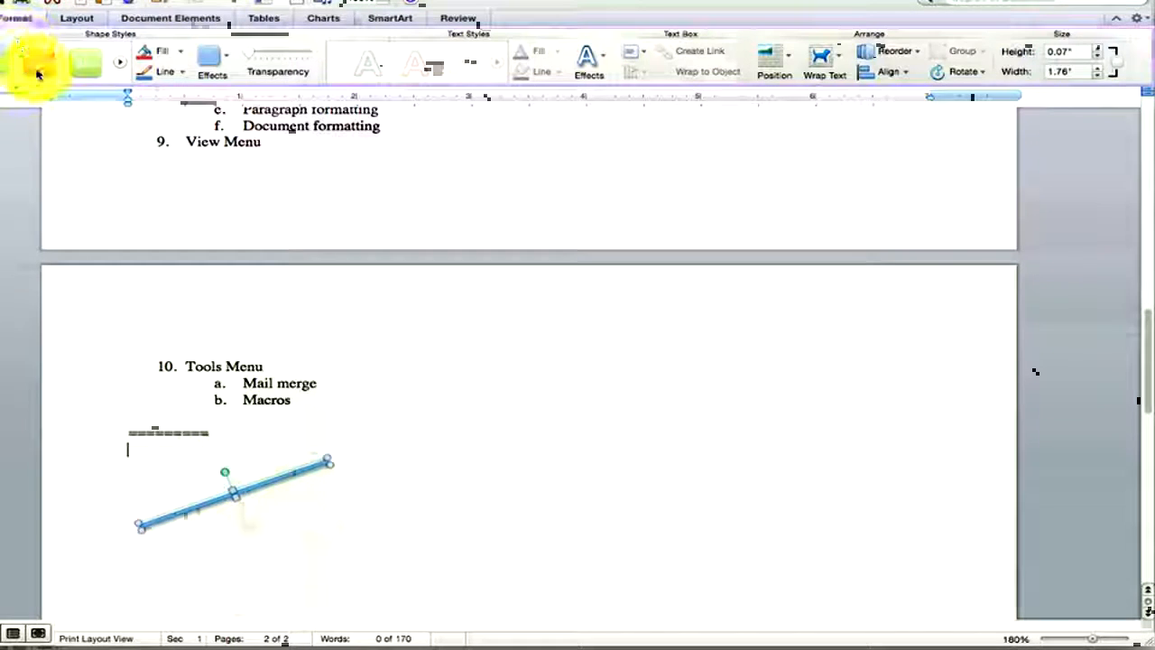
Step: Set both the fill and the outline of the slanted arrow to the standard red colour
left_click(183, 55)
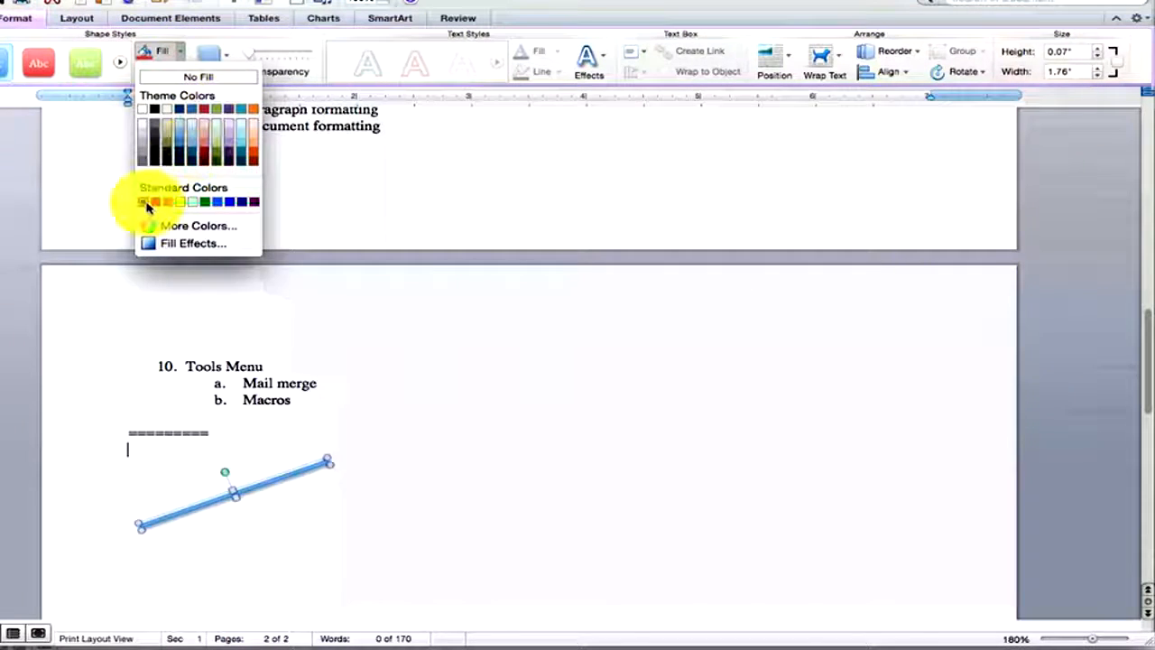
left_click(156, 202)
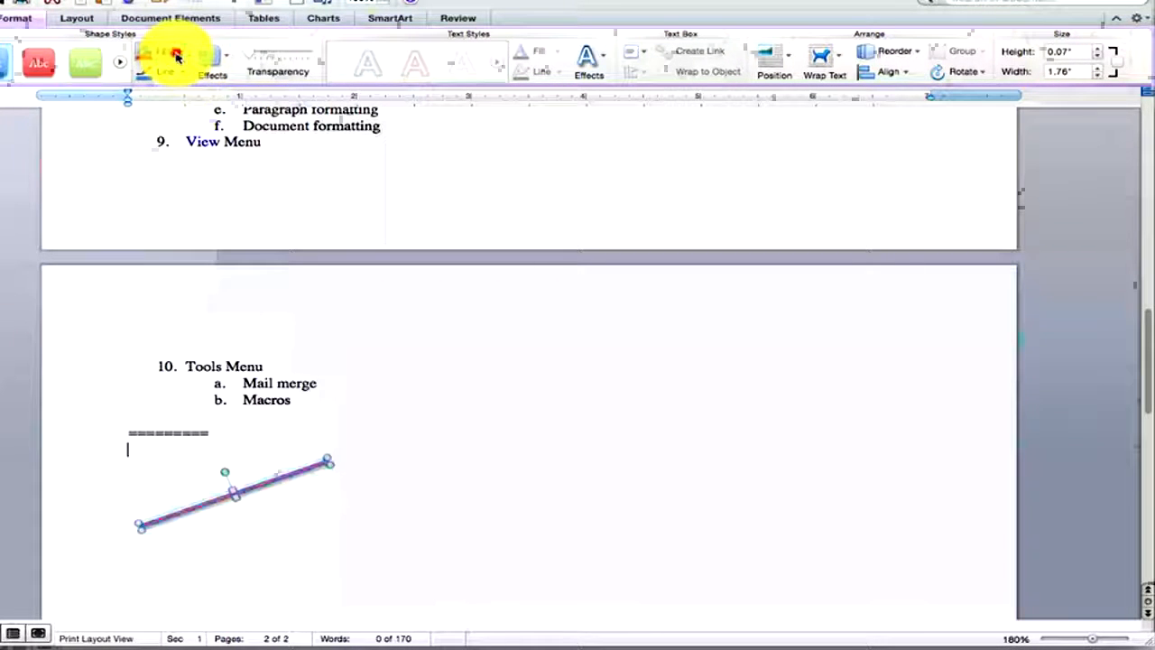
left_click(172, 52)
left_click(156, 202)
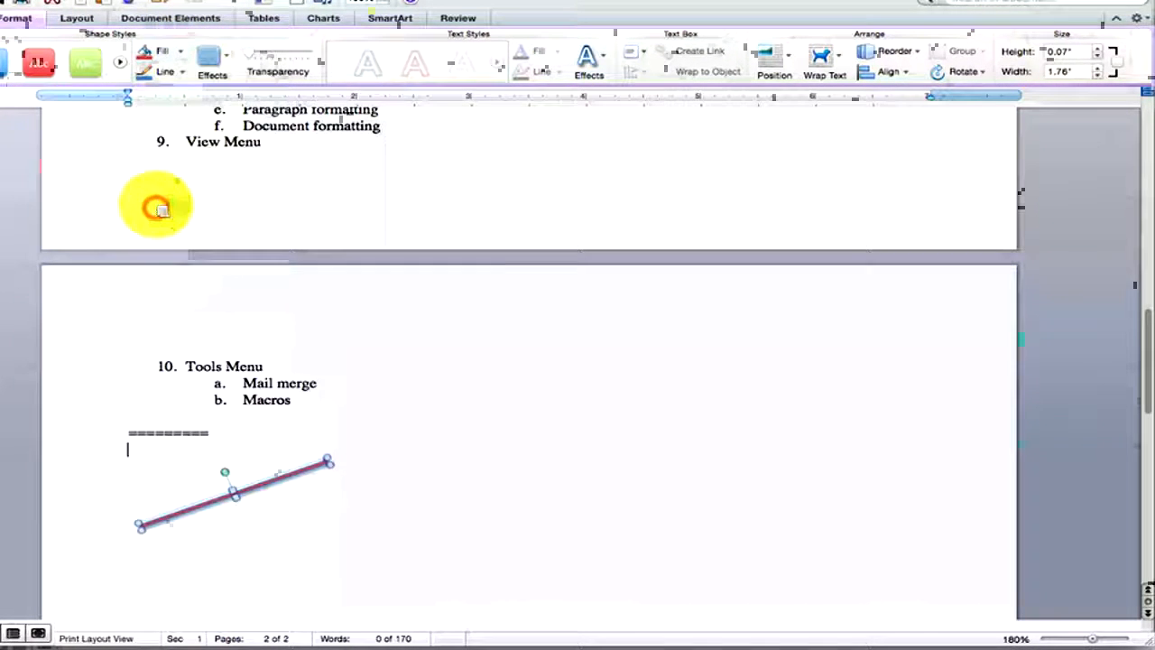
left_click(179, 71)
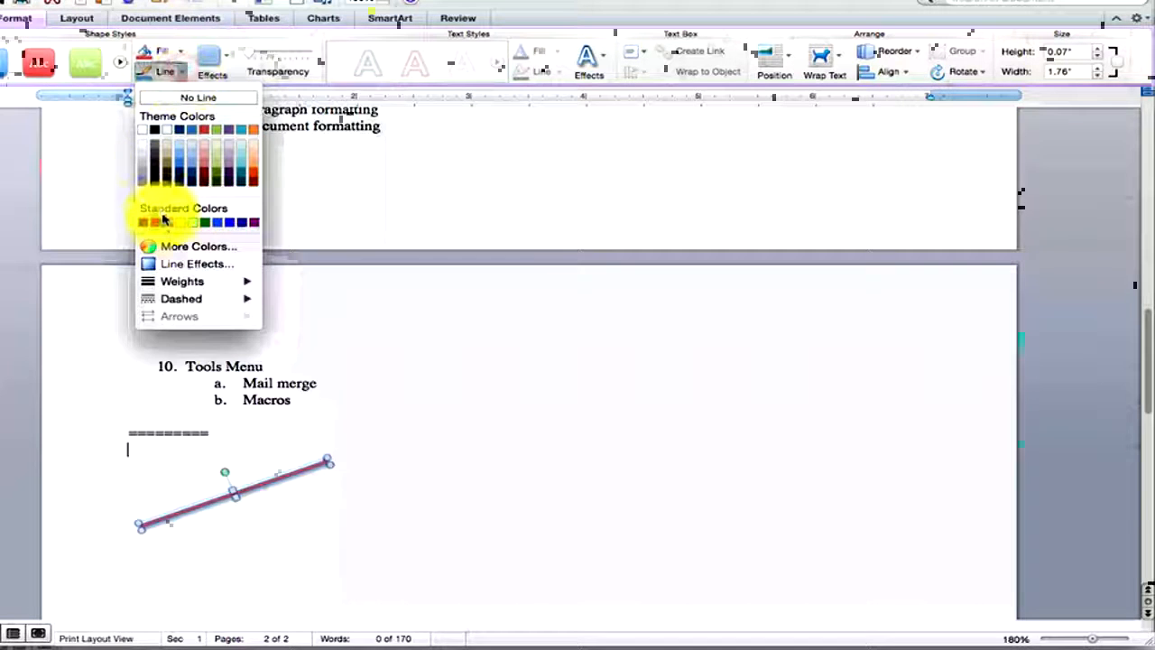
left_click(155, 222)
left_click(428, 458)
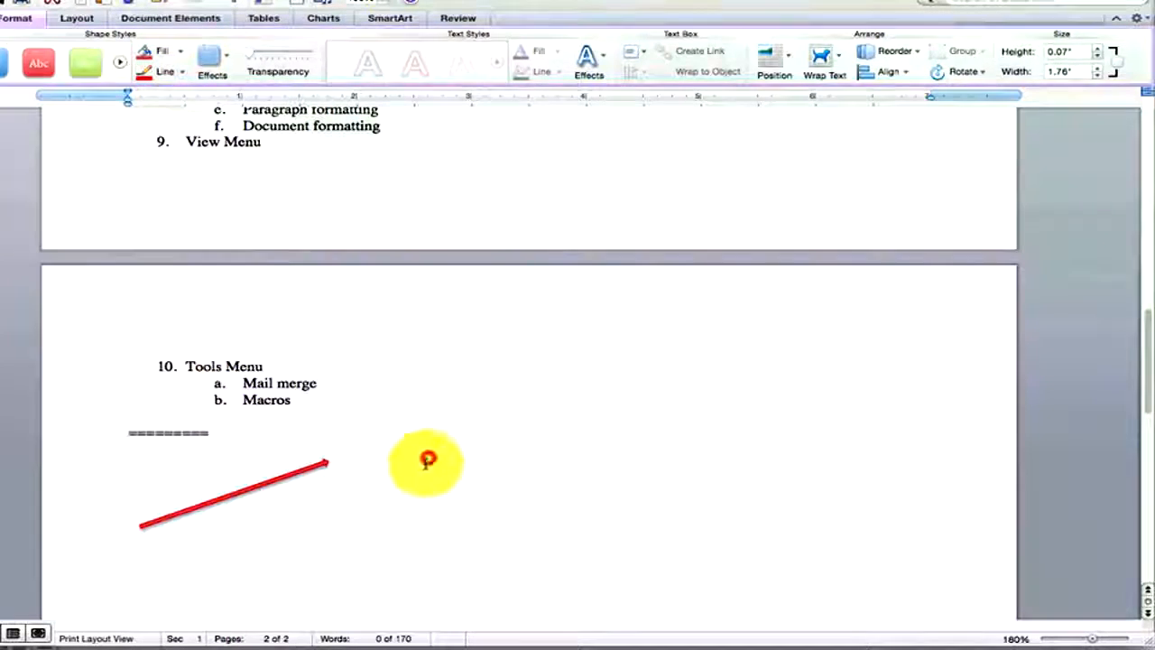
Step: View the text wrapping choices for the red arrow, leaving the wrapping as it is
left_click(312, 469)
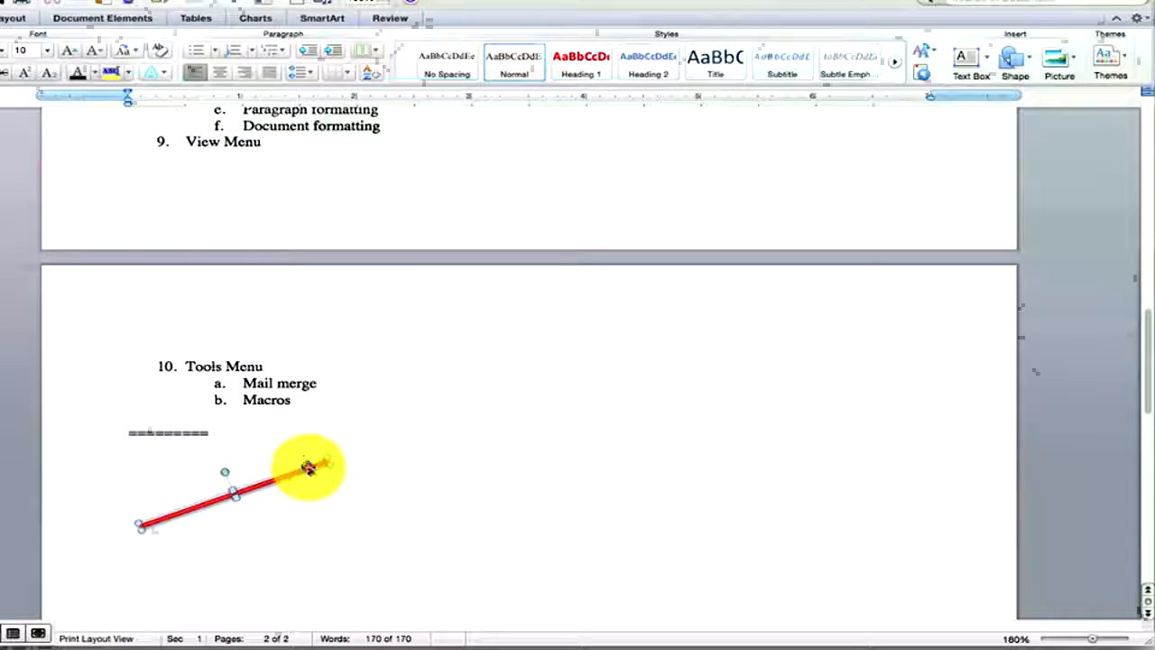
left_click(24, 20)
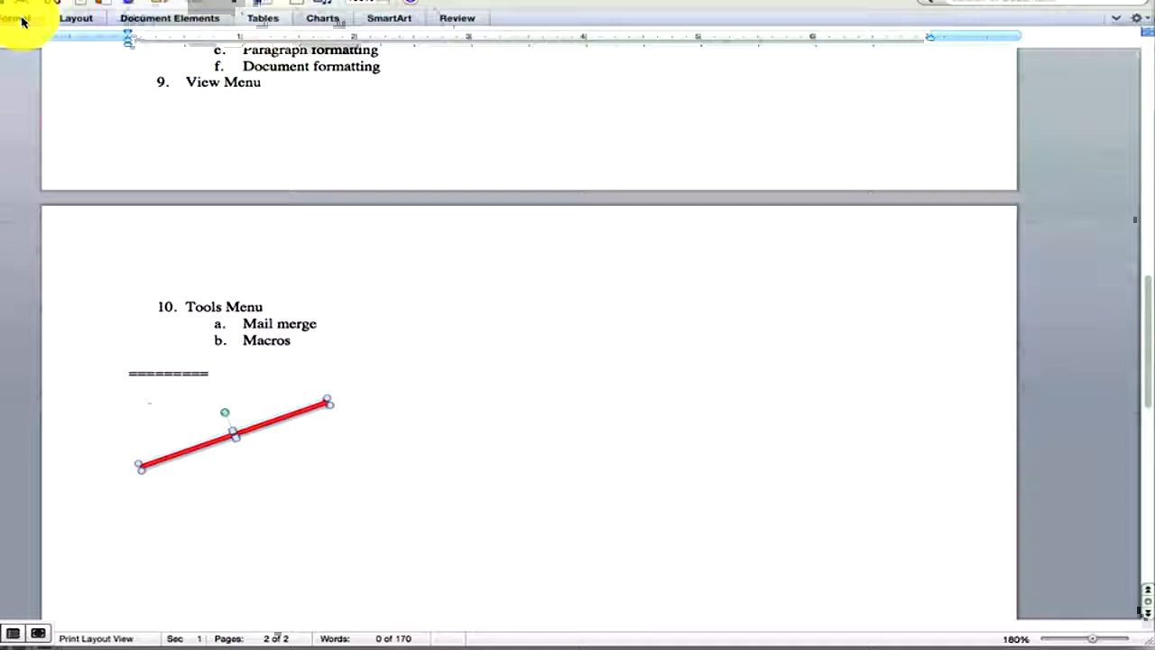
left_click(23, 21)
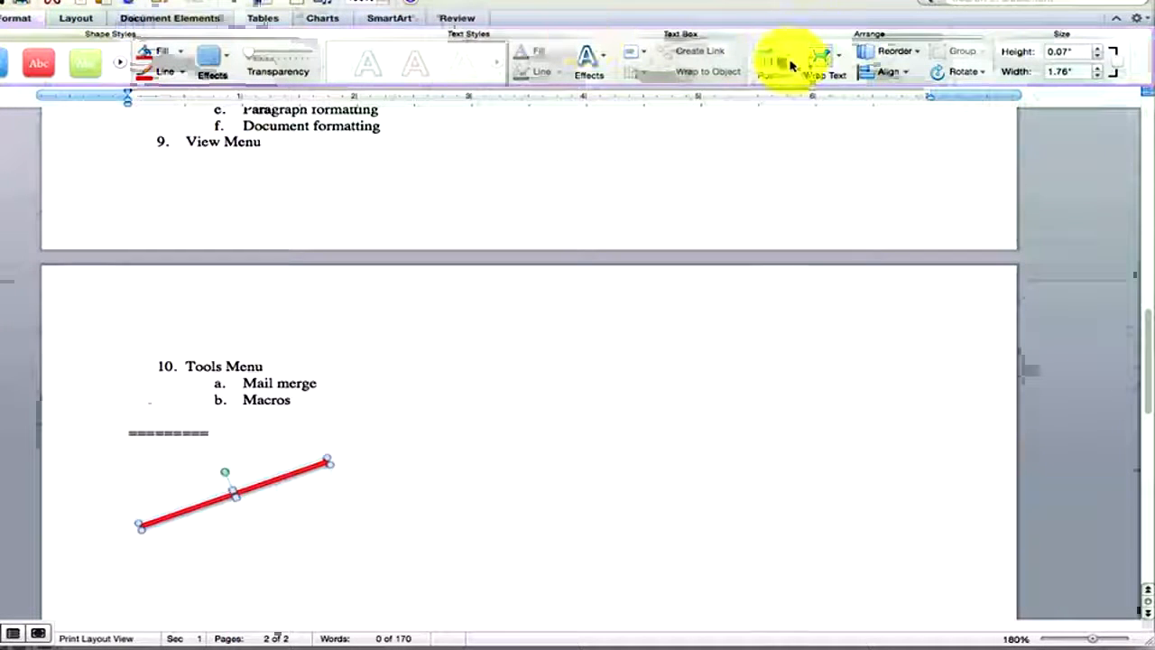
left_click(834, 62)
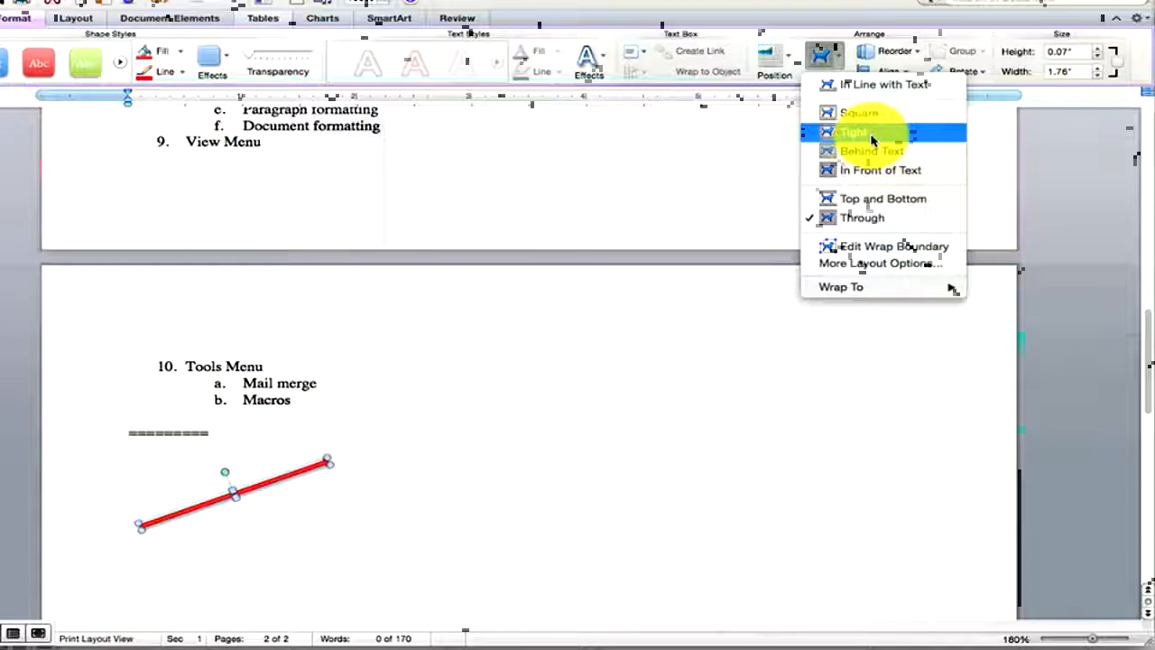
left_click(323, 491)
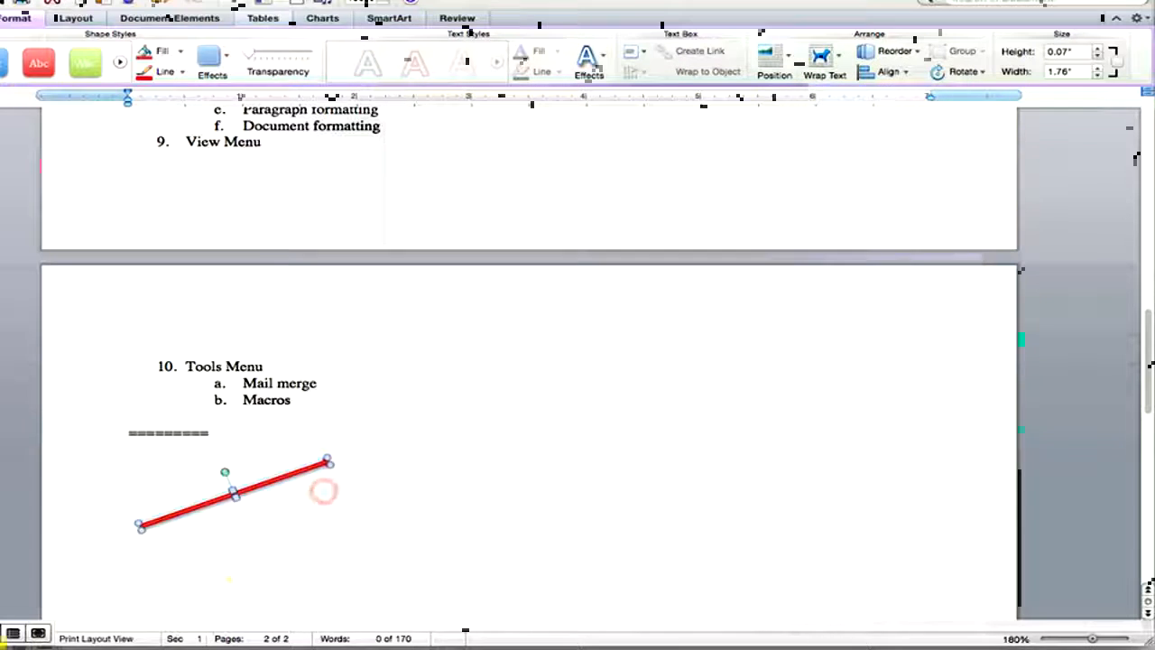
left_click(249, 575)
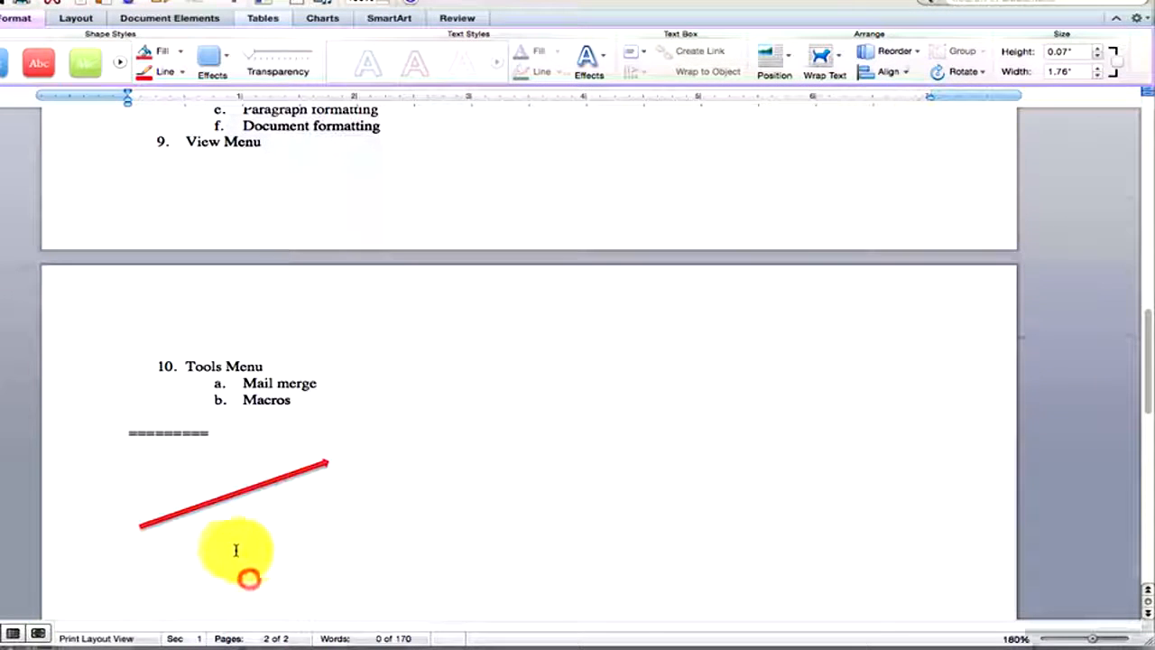
Step: Generate filler text with =rand(14,14) in a new paragraph between the row of equals signs and the arrow
left_click(324, 466)
left_click(258, 451)
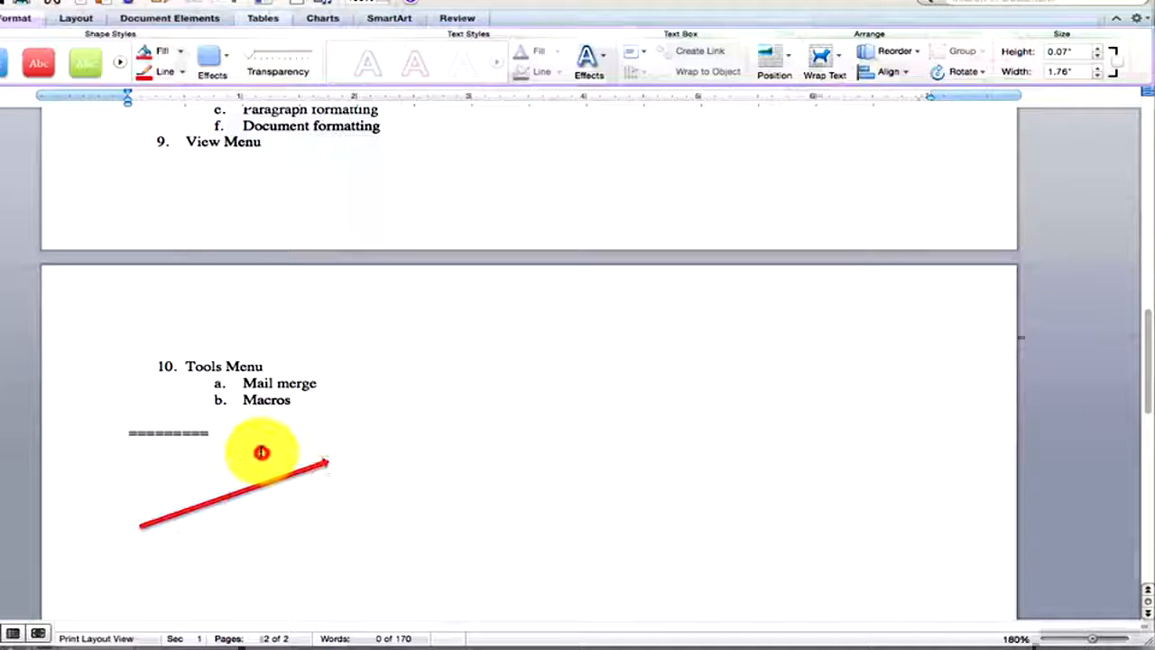
key("Return")
type("=rand(14,14")
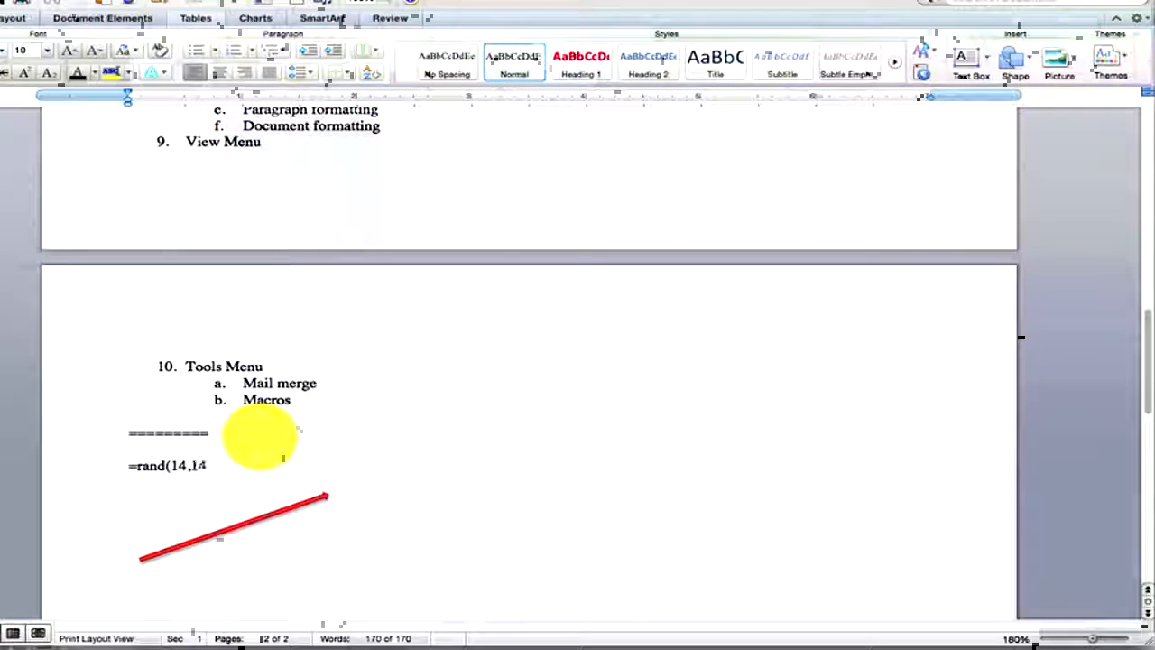
type(")")
key("Return")
scroll(348, 381, "down", 3)
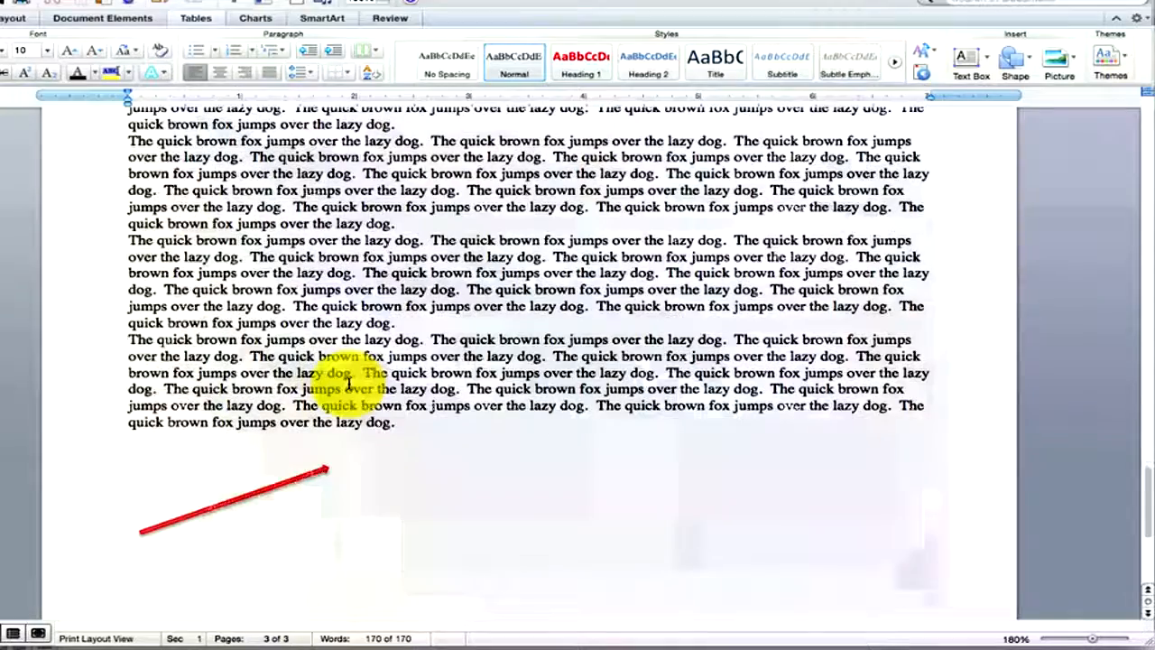
Step: Apply Tight text wrapping to the red arrow on page 3 and move it into the middle of the page 2 text
left_click_drag(1093, 640, 1069, 640)
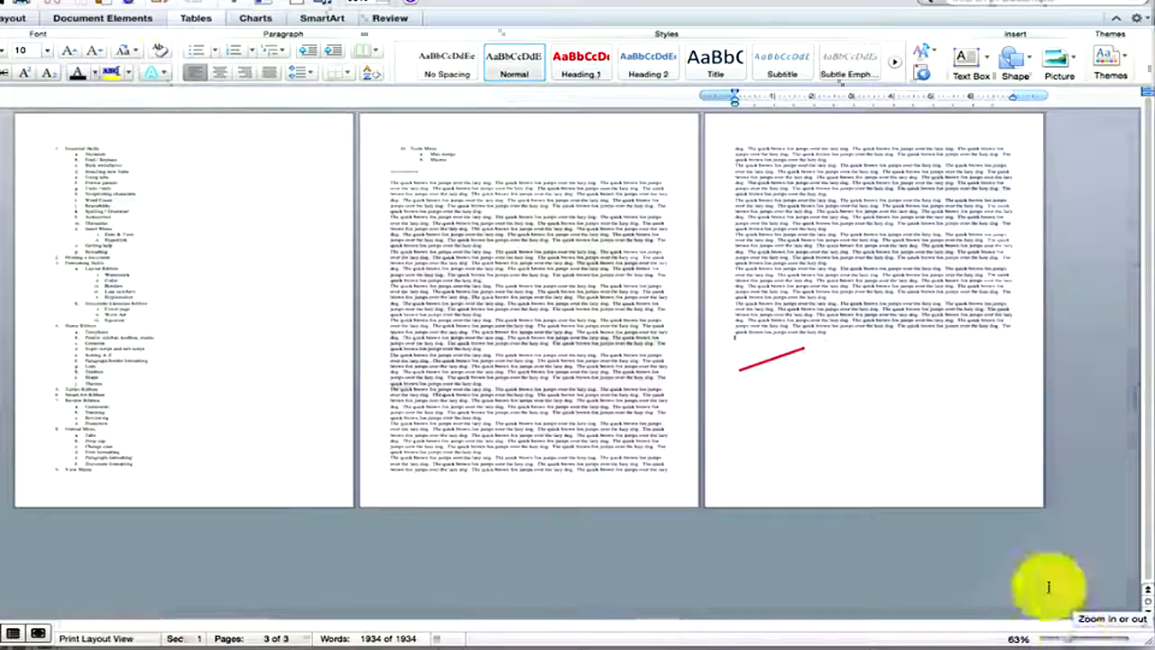
left_click(774, 358)
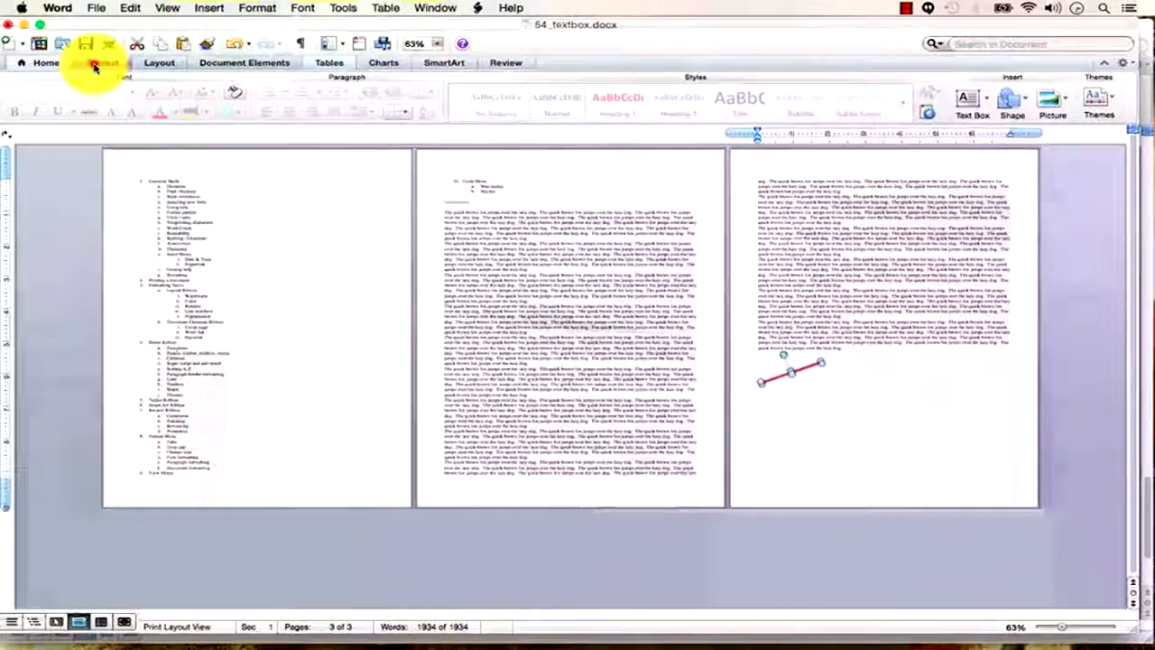
left_click(97, 64)
left_click(854, 108)
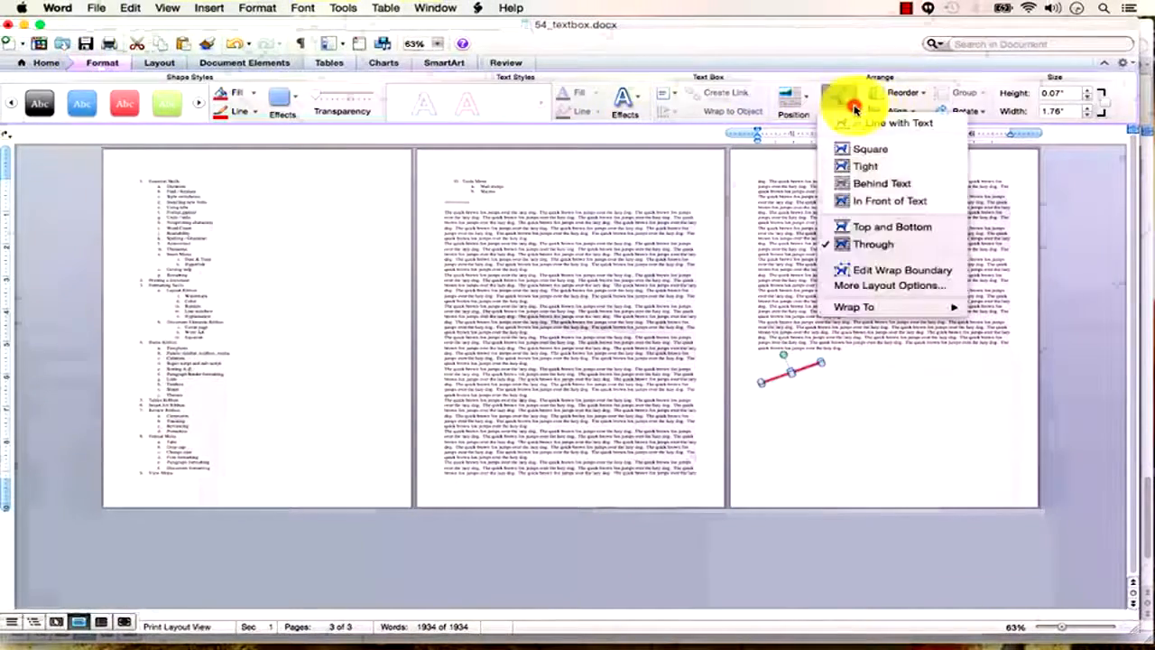
left_click(874, 152)
left_click_drag(807, 369, 619, 358)
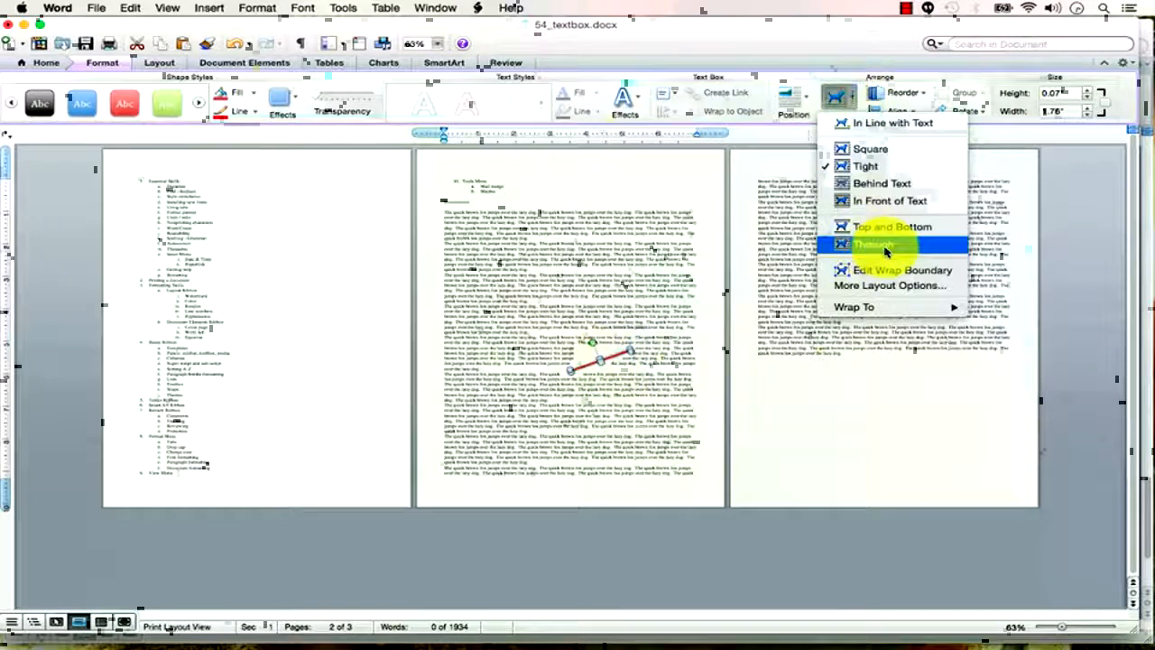
Step: Set the arrow's text wrapping to In Front of Text and inspect it at about 196% zoom
left_click(899, 206)
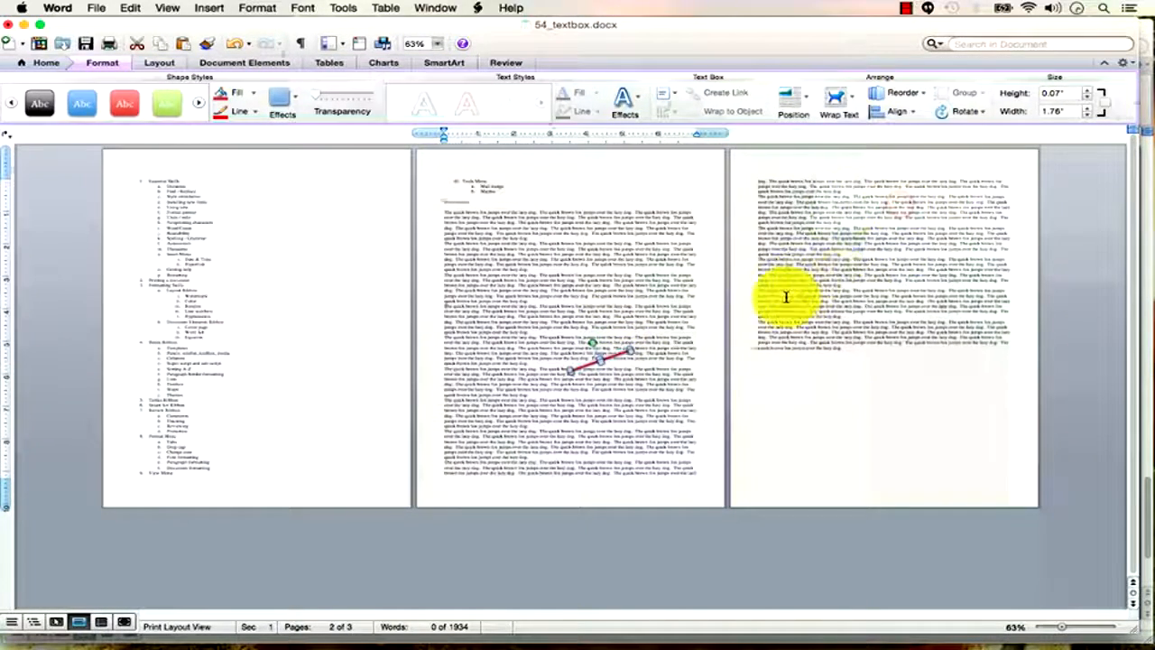
left_click(612, 364)
left_click_drag(1061, 627, 1085, 622)
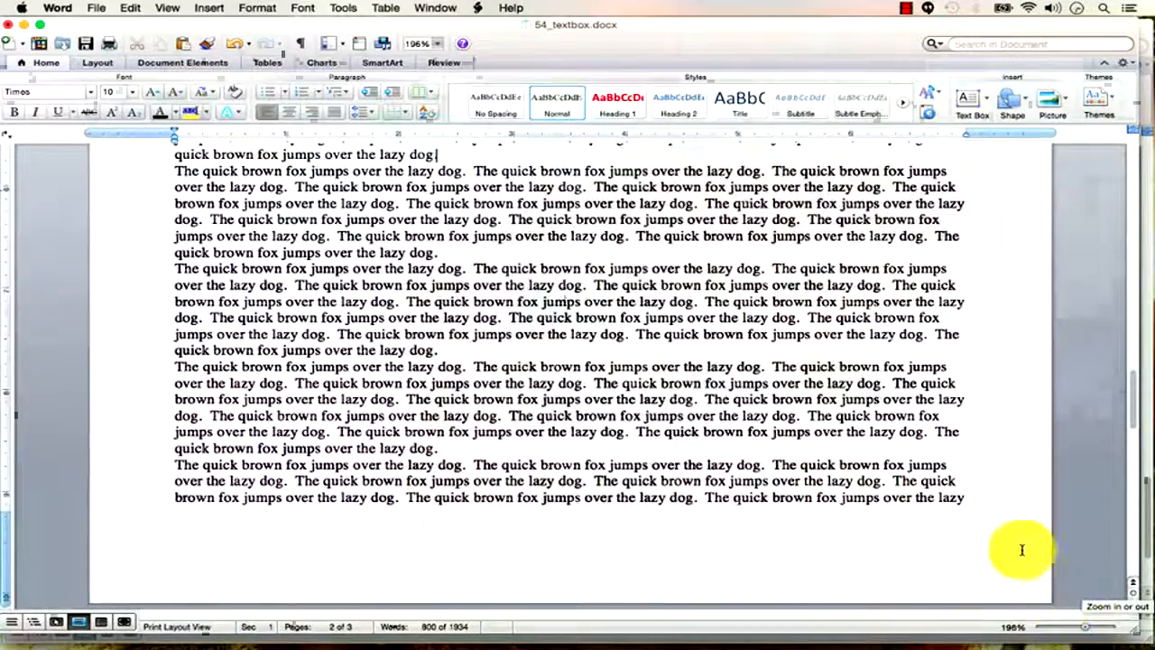
scroll(1011, 537, "down", 5)
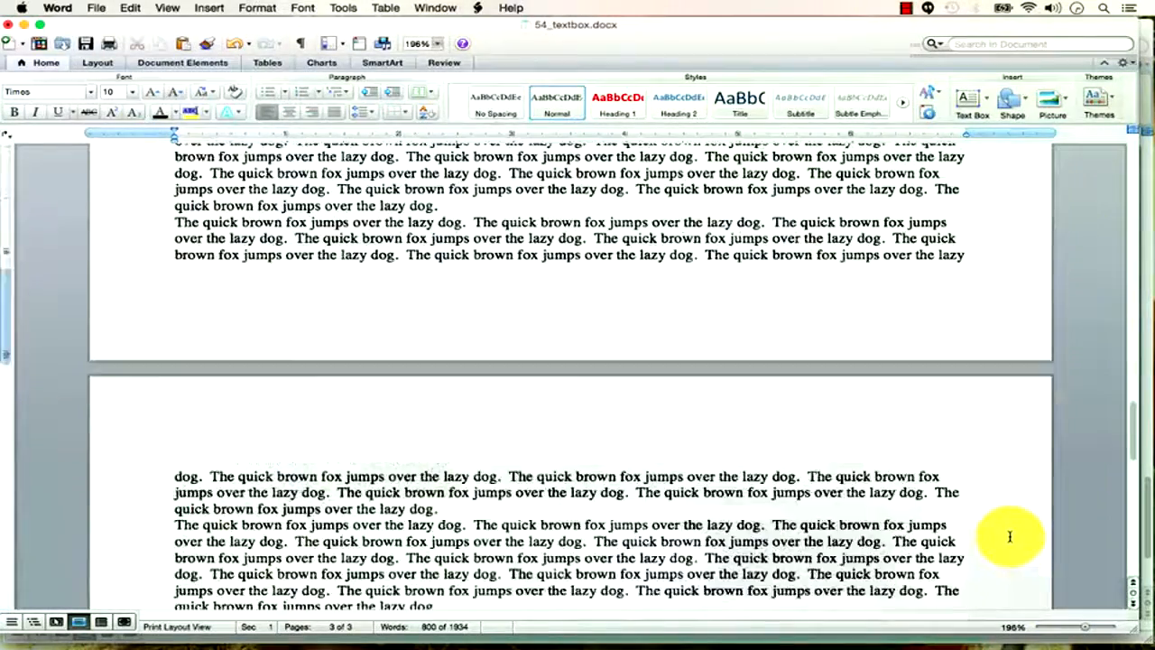
scroll(1011, 537, "up", 1)
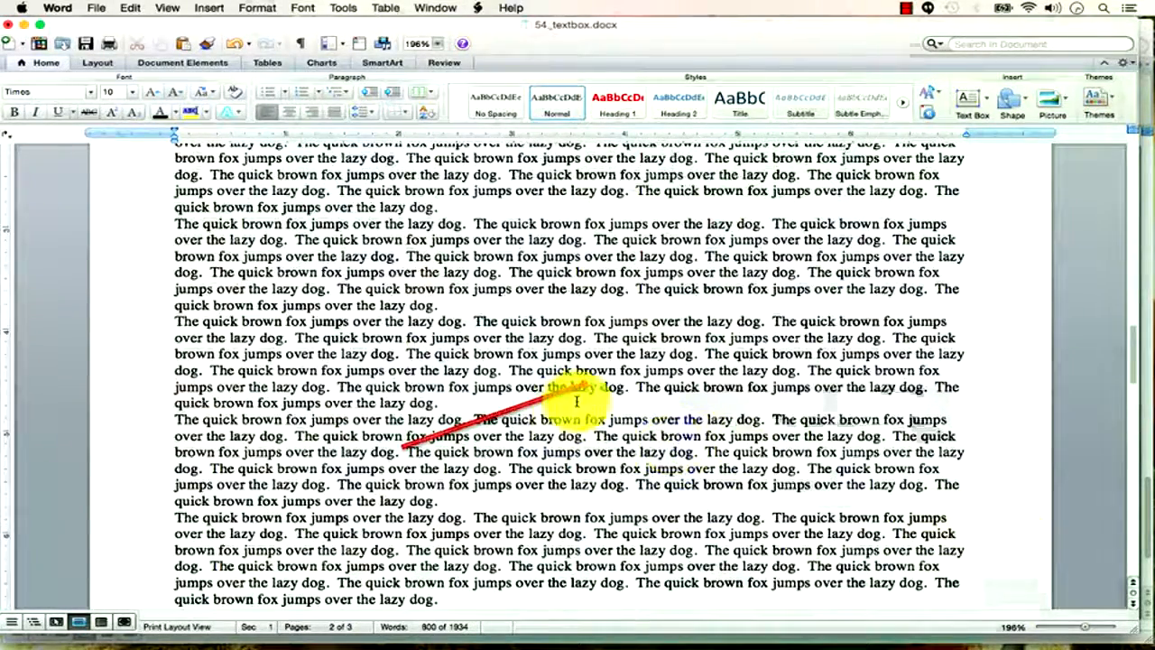
Step: Review the wrapping choices for the arrow lying over the text, without changing them
left_click(523, 402)
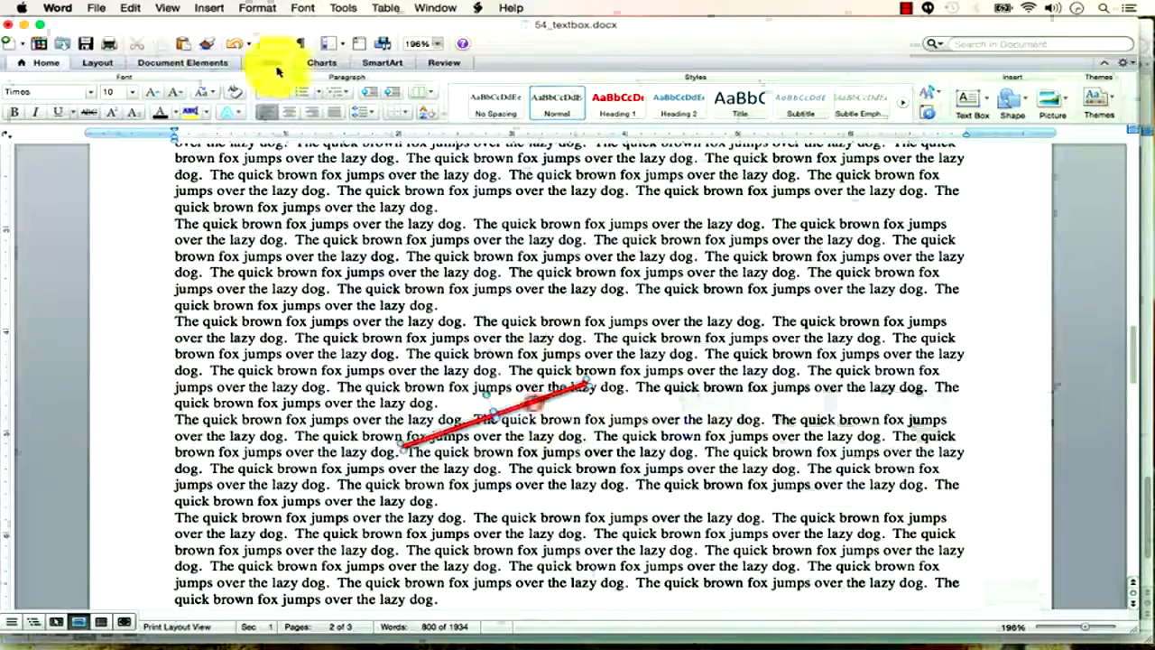
left_click(102, 63)
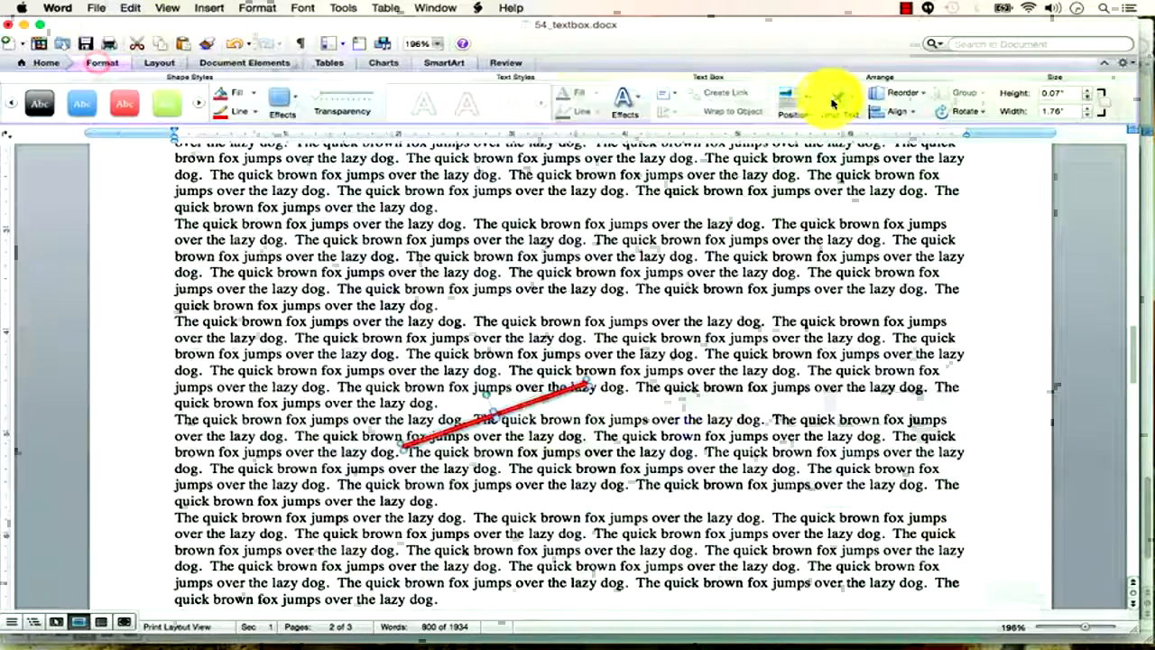
left_click(850, 105)
left_click(851, 101)
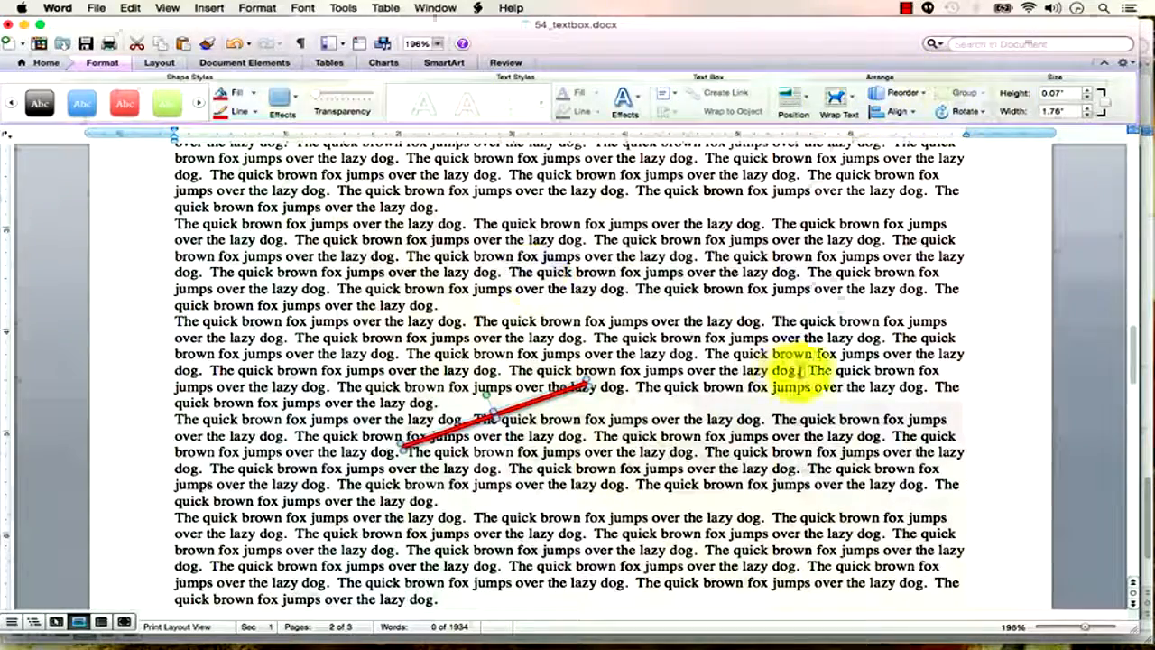
Step: Insert a cloud callout about 2.5 by 0.75 inches in the page 2 text, above the arrow
left_click(47, 62)
left_click(1026, 106)
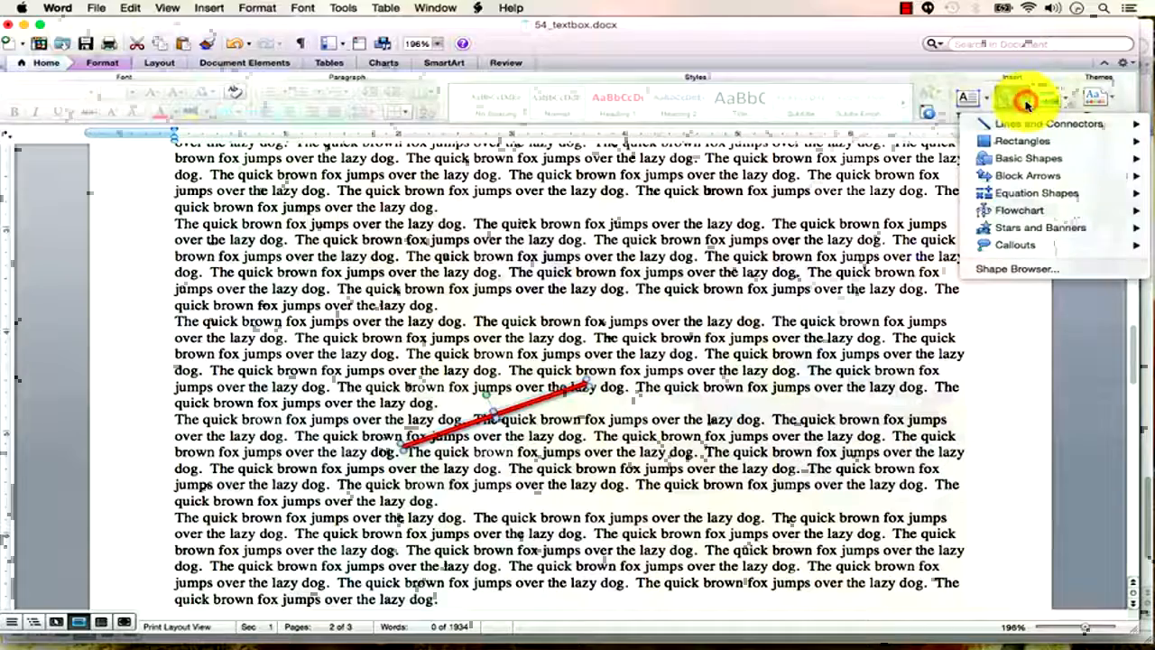
mouse_move(1016, 245)
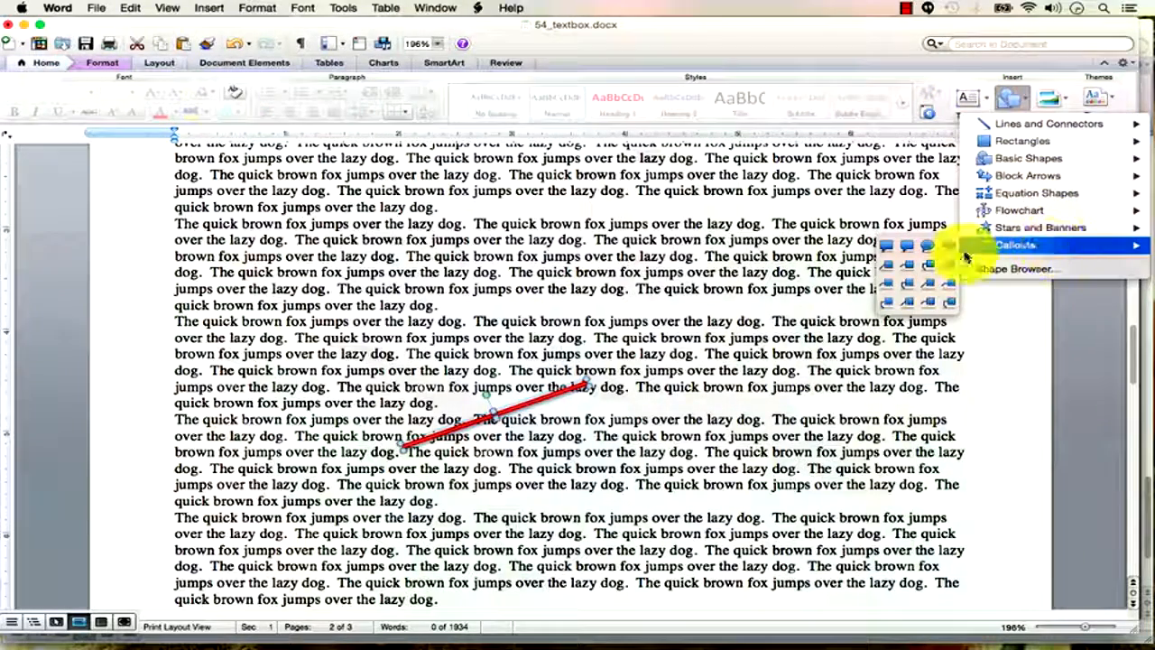
left_click(948, 247)
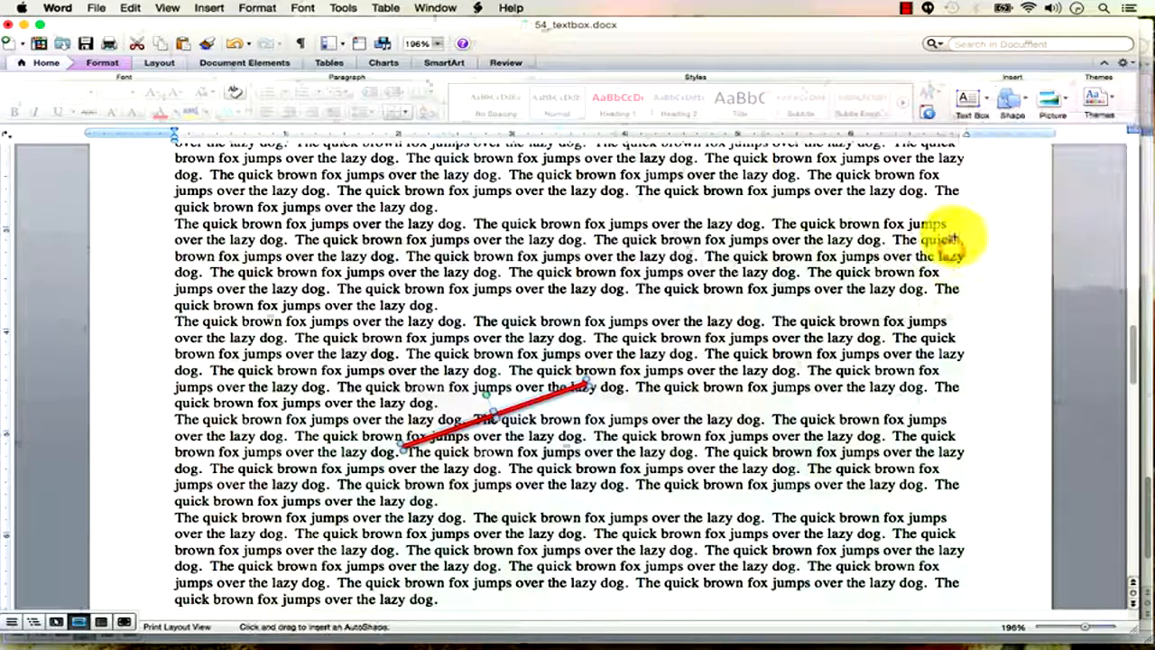
left_click_drag(541, 225, 826, 304)
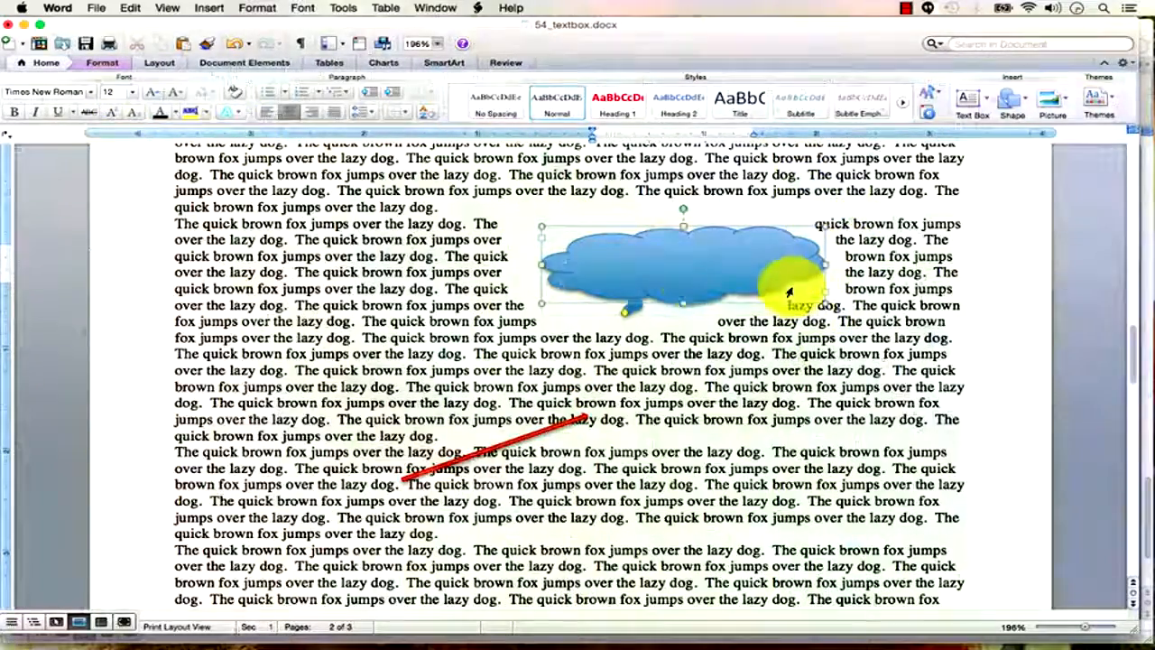
Step: Enter the text "Hmm … what's for lunch?" inside the cloud callout
left_click(102, 62)
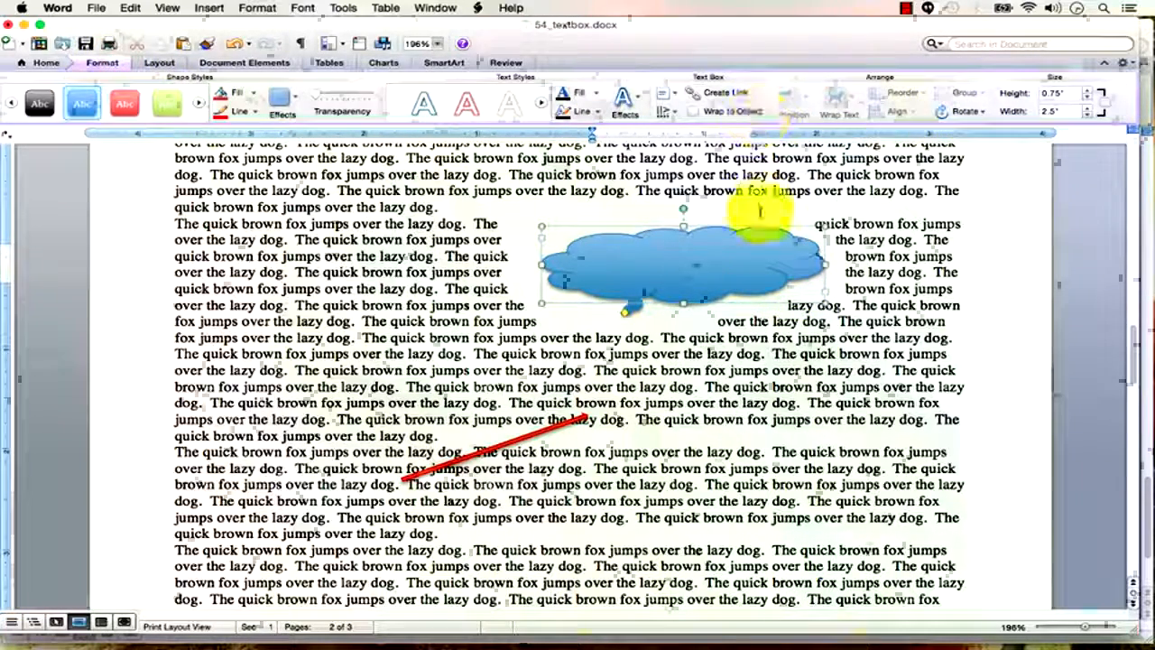
left_click(746, 253)
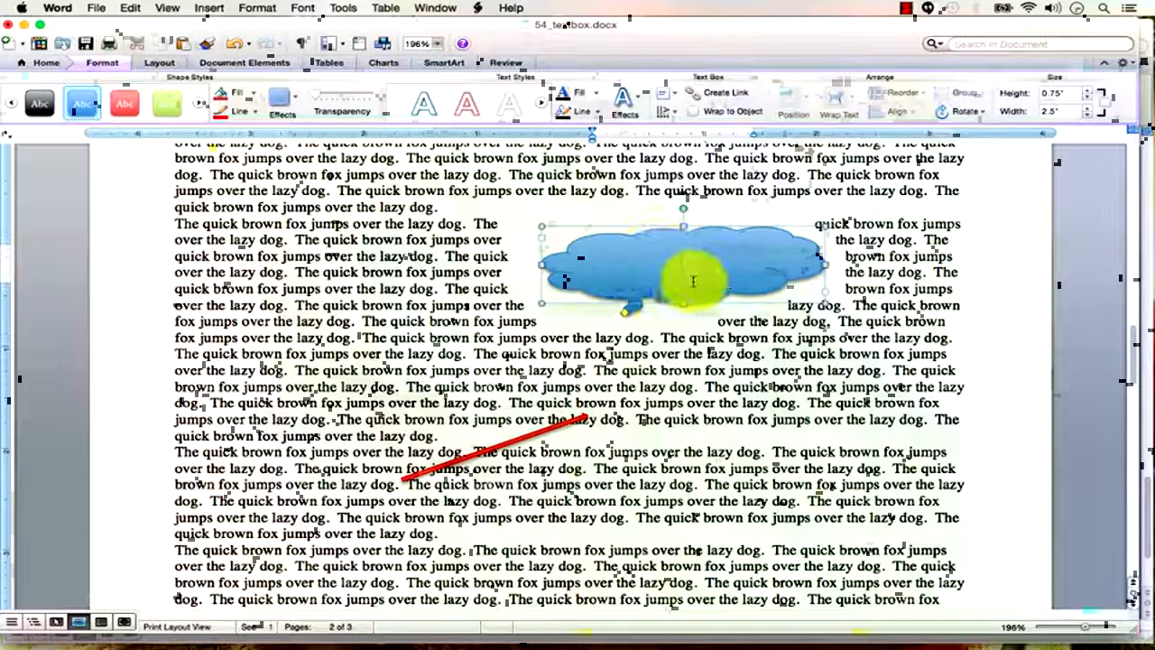
left_click(688, 267)
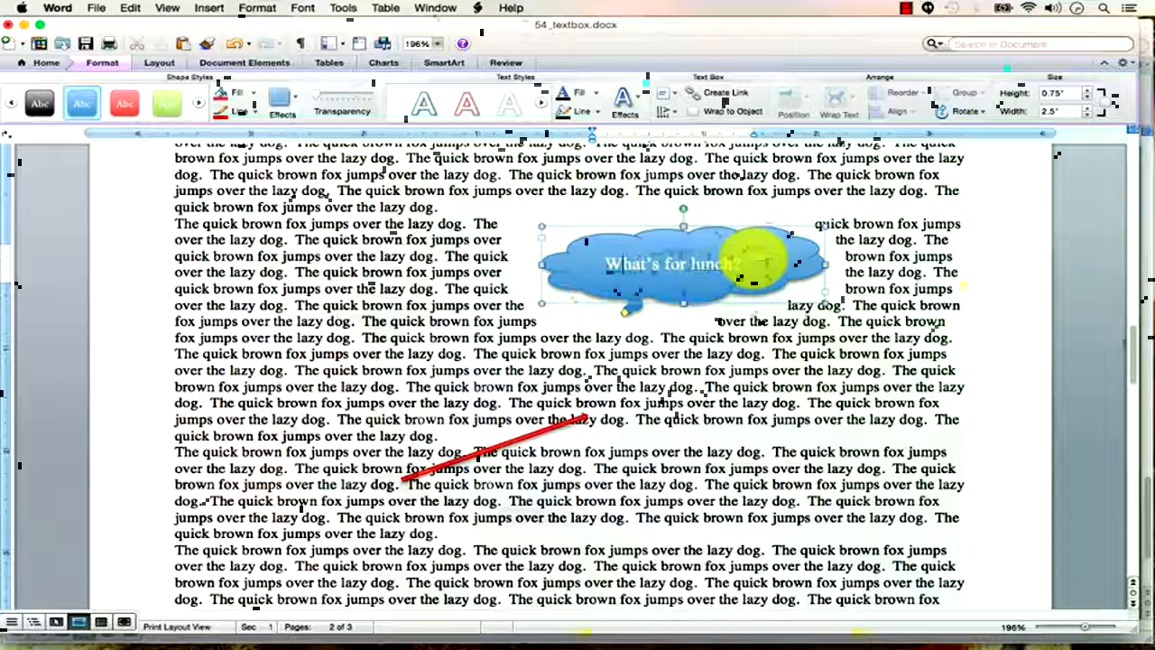
key("BackSpace")
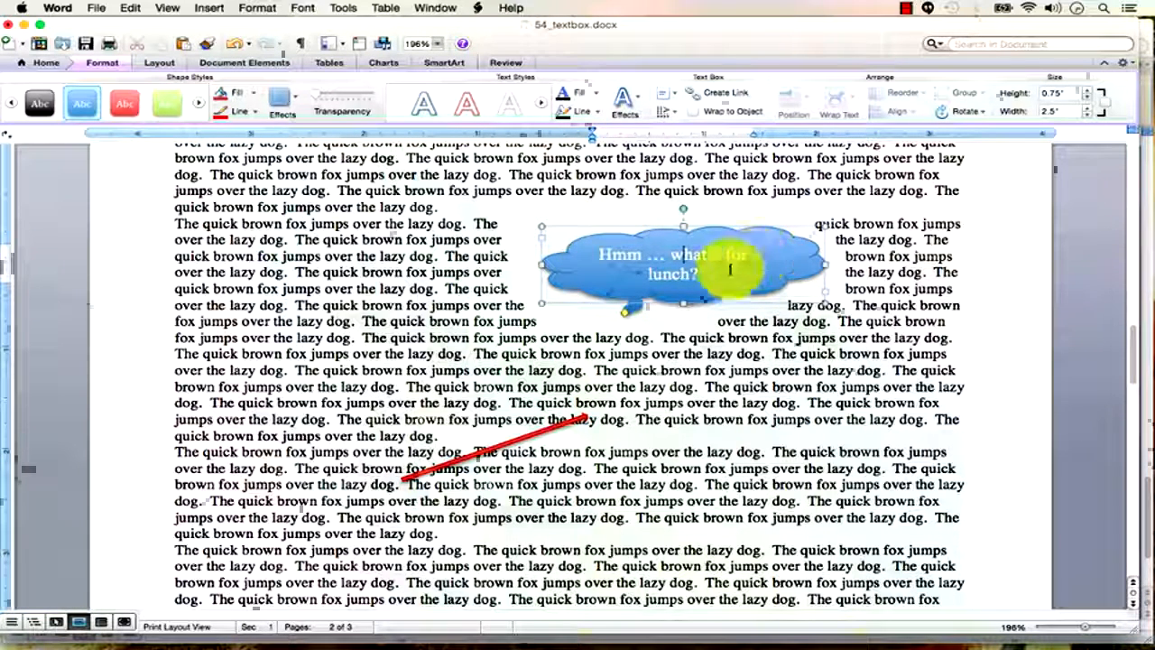
Step: Widen the cloud callout leftward to about 3.25 inches and extend its thought-bubble tail down and to the left
left_click_drag(540, 263, 453, 262)
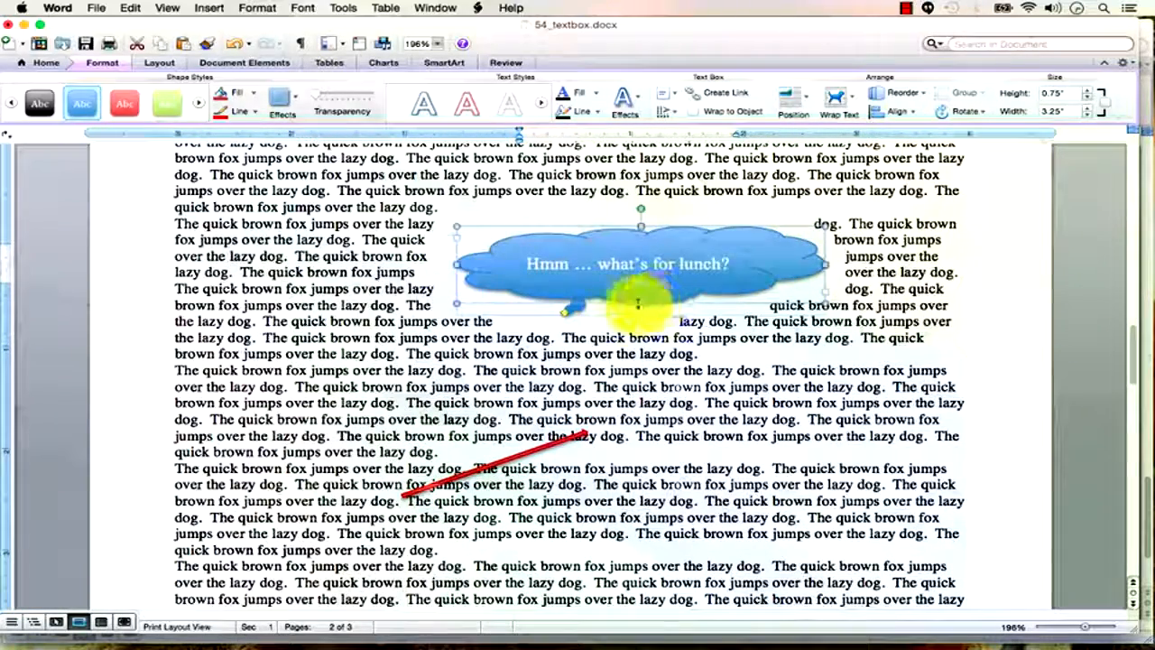
left_click_drag(564, 315, 545, 354)
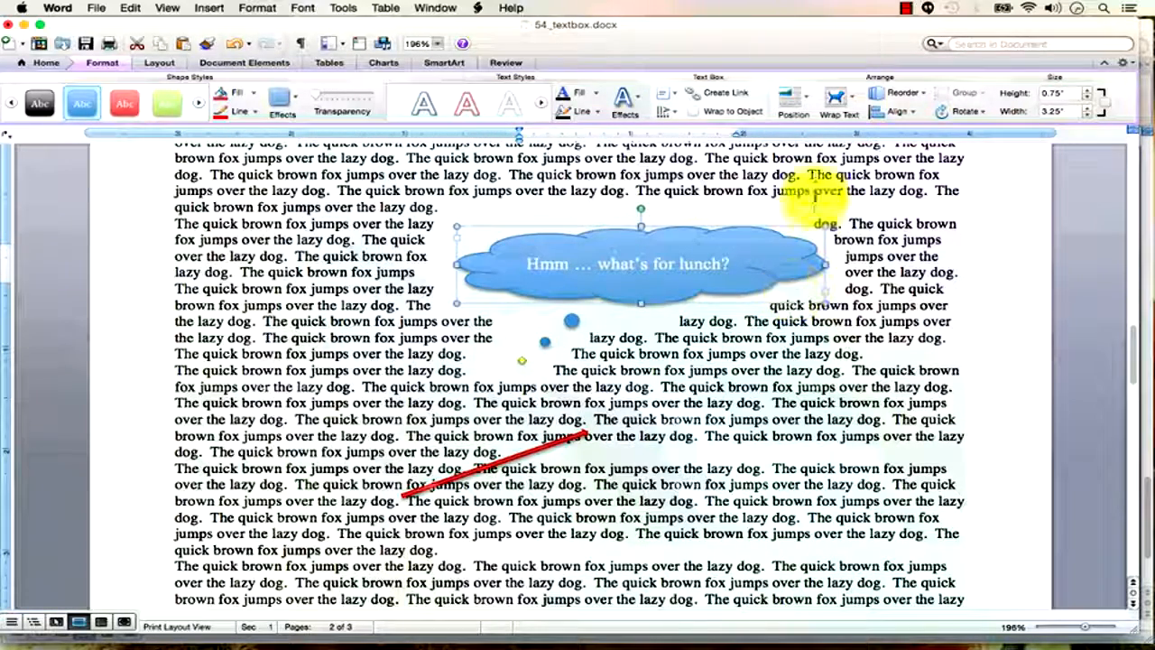
Step: Try Tight text wrapping on the cloud callout, and set its wrapping back to Through
left_click(839, 102)
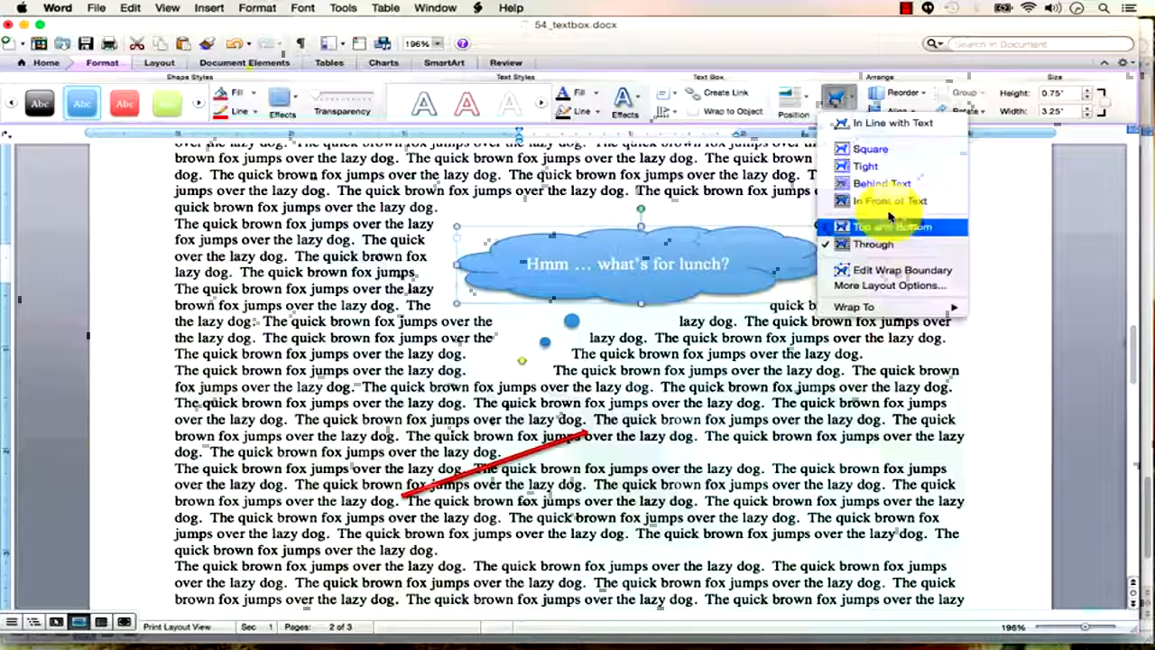
left_click(886, 168)
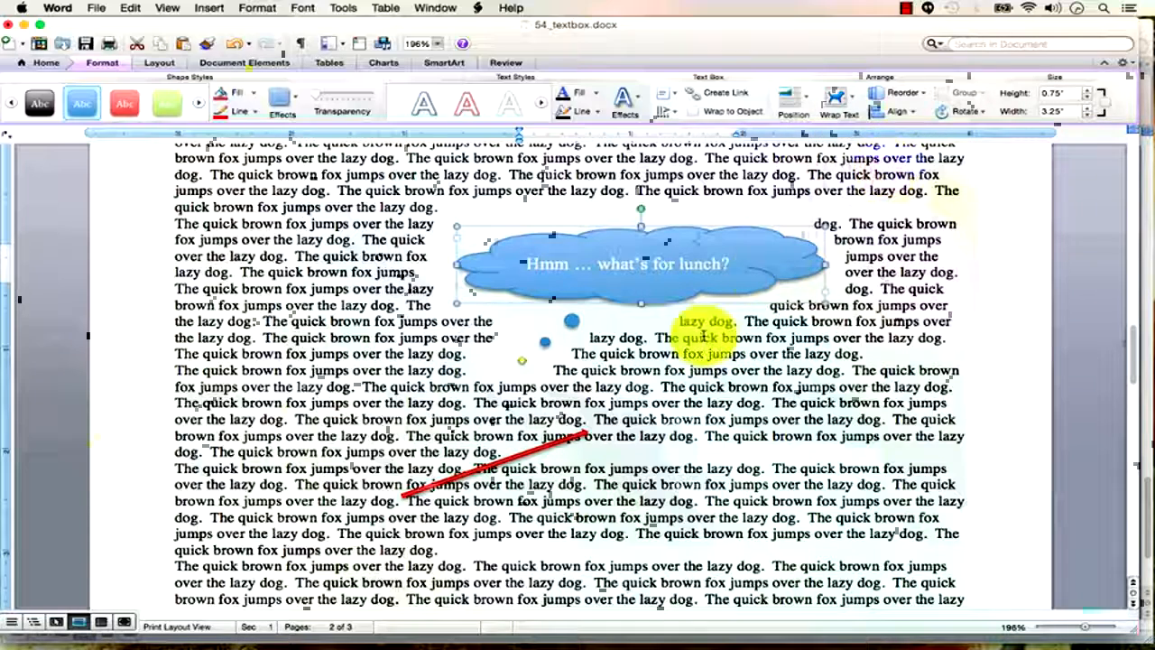
left_click(850, 120)
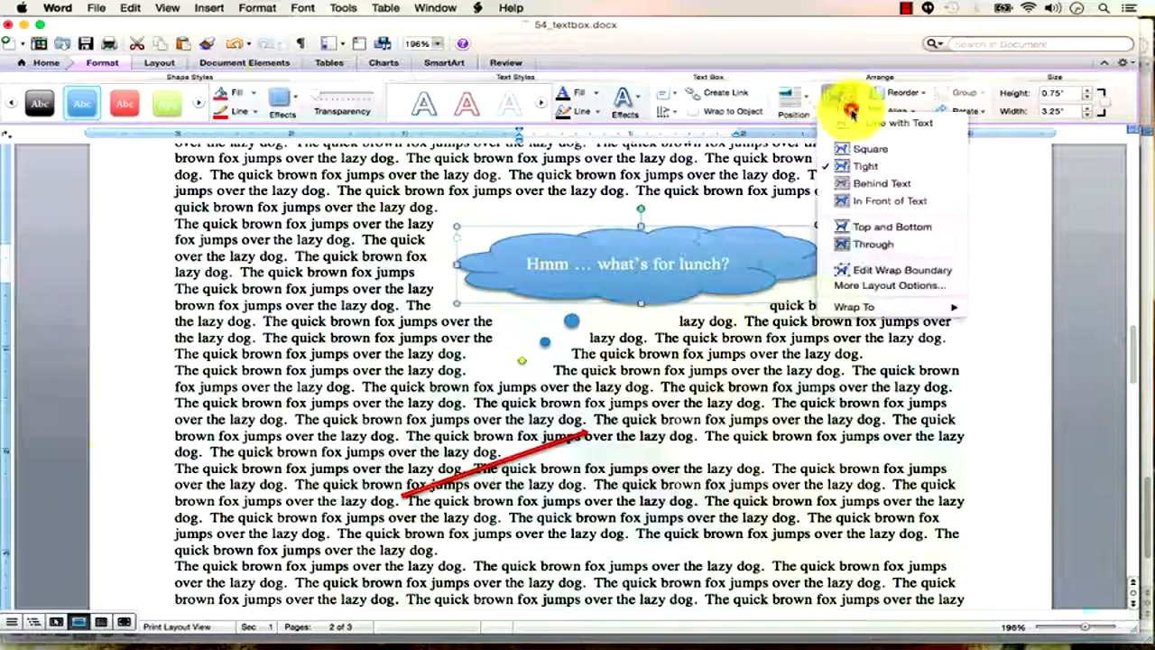
left_click(897, 237)
left_click(764, 373)
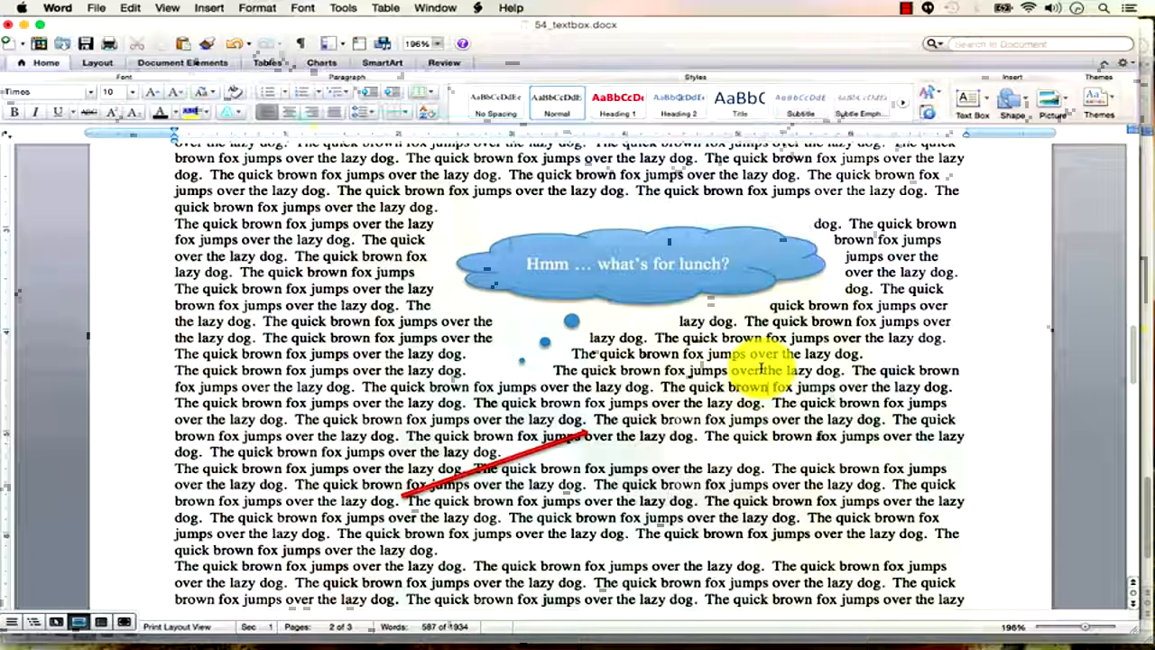
Step: Look through the shape categories, including Basic Shapes and Stars and Banners, without inserting a shape
left_click(1013, 97)
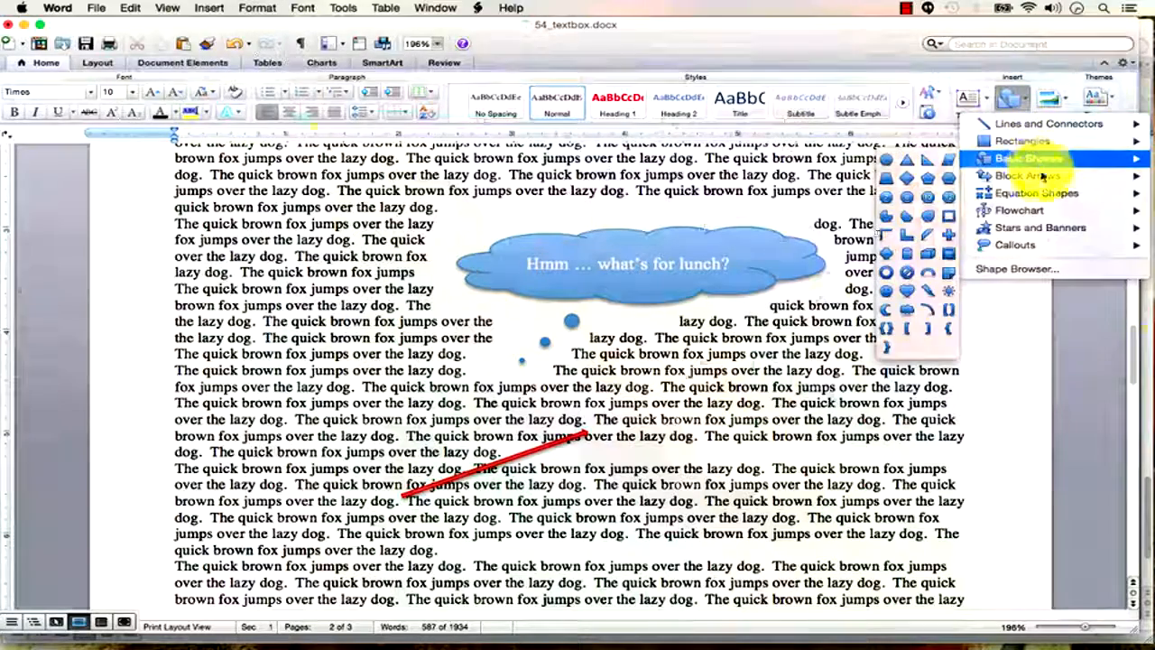
mouse_move(1046, 228)
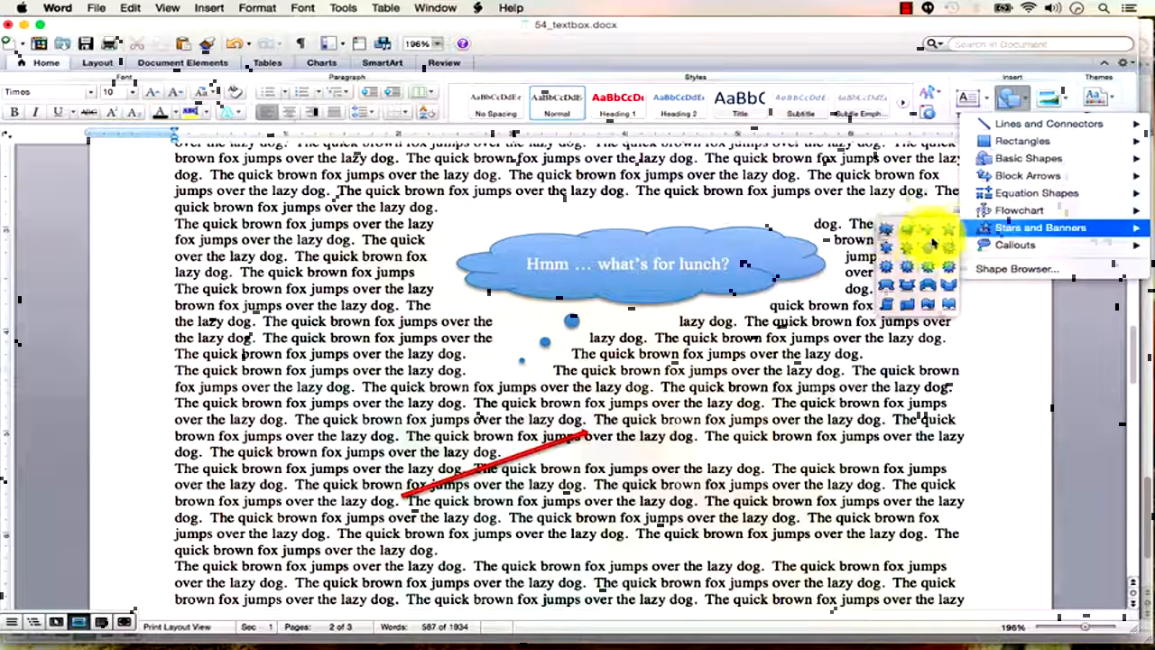
left_click(767, 379)
Step: Compare which formatting options are available with the cloud callout's frame selected and with the cursor inside its text
left_click(795, 244)
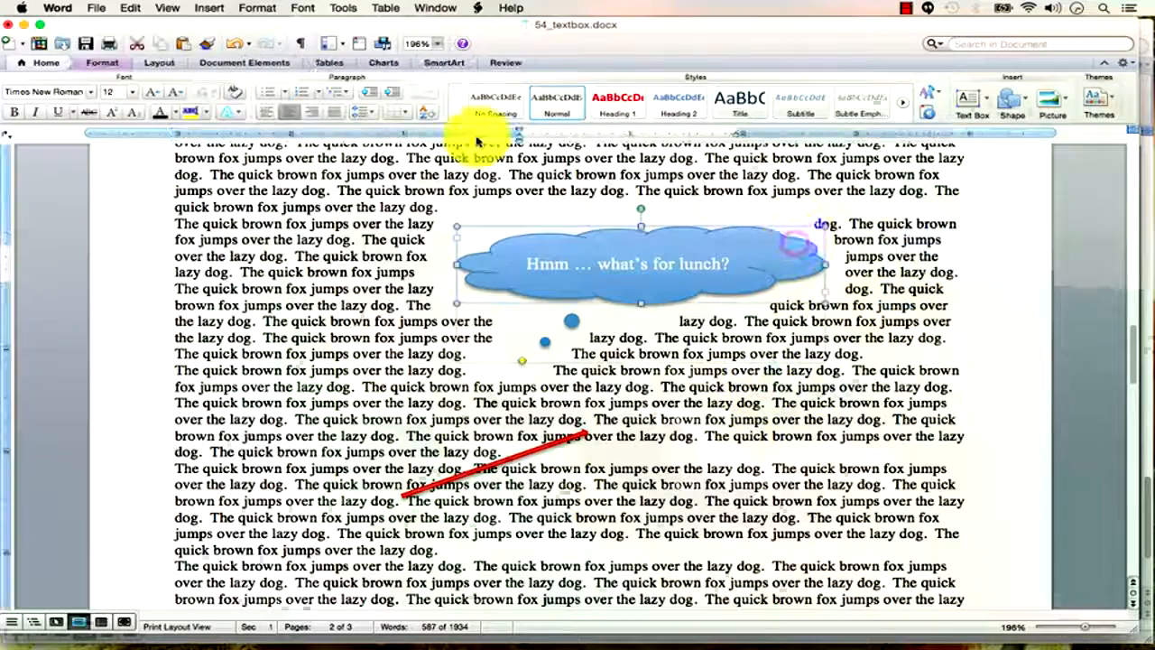
left_click(99, 61)
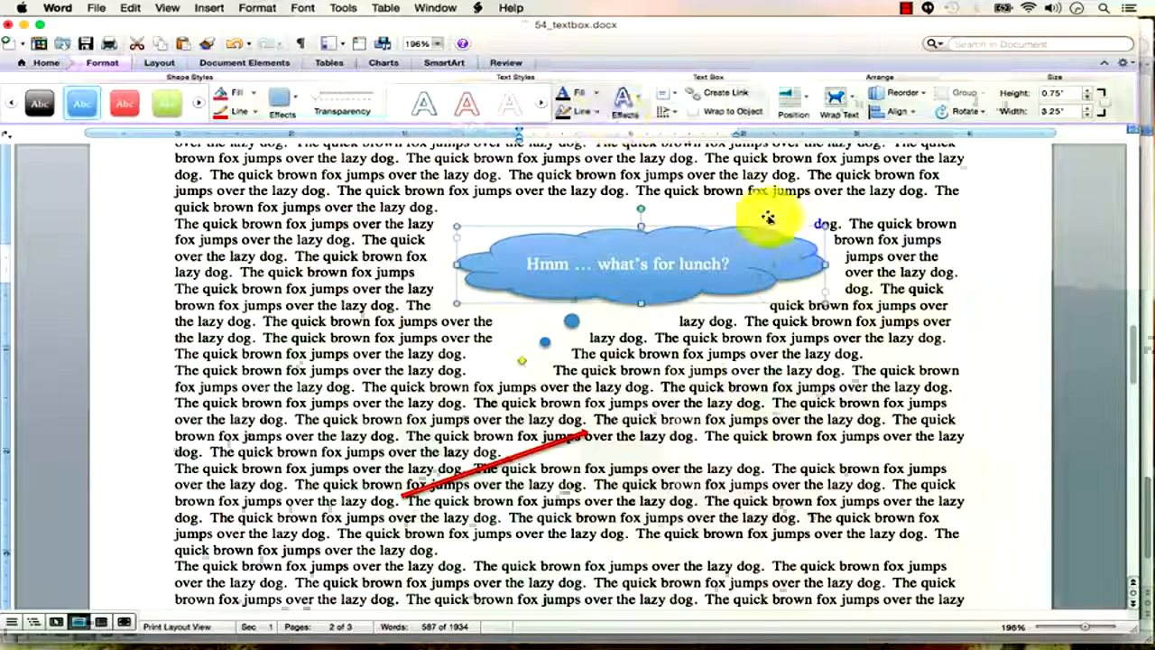
left_click(660, 262)
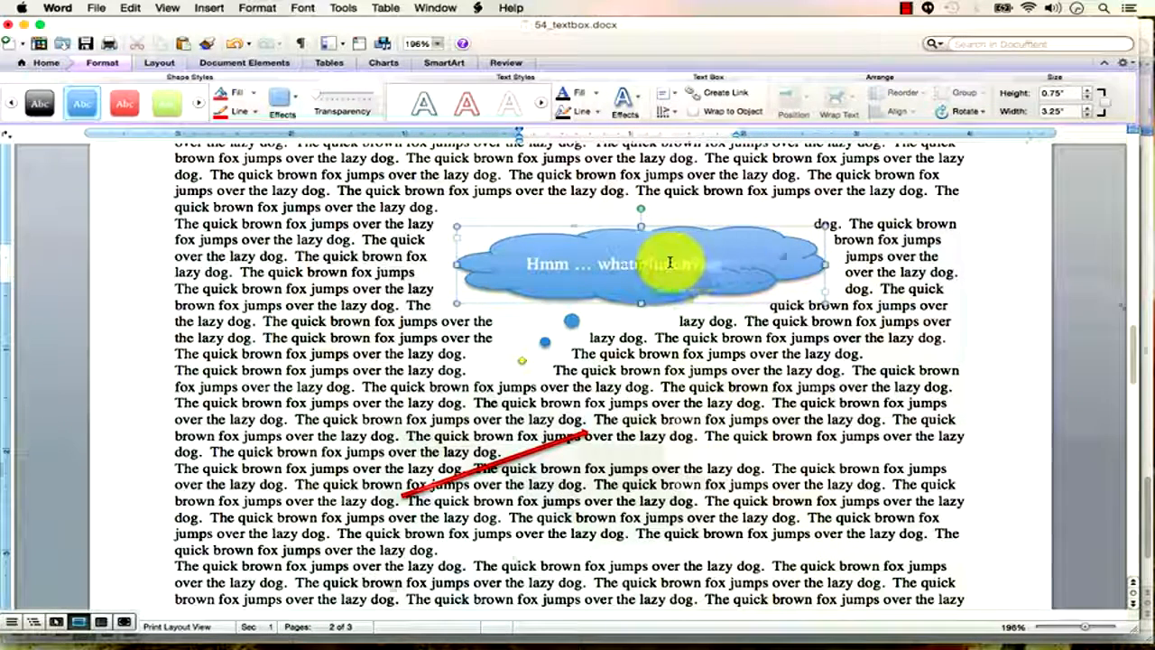
type("?")
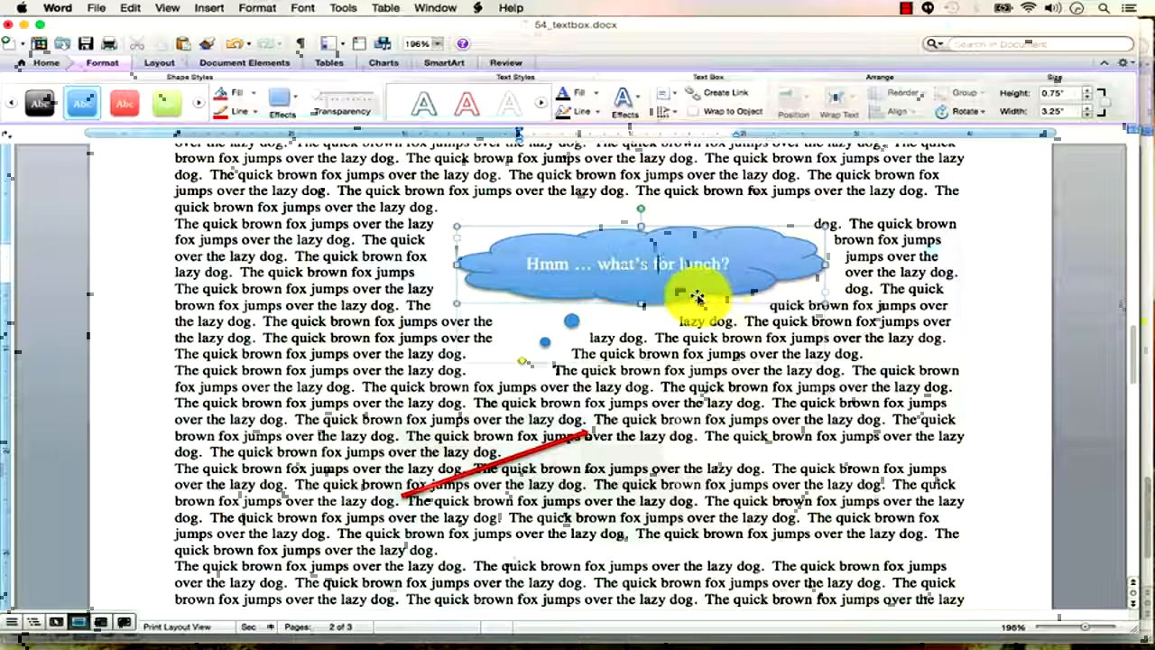
left_click(712, 228)
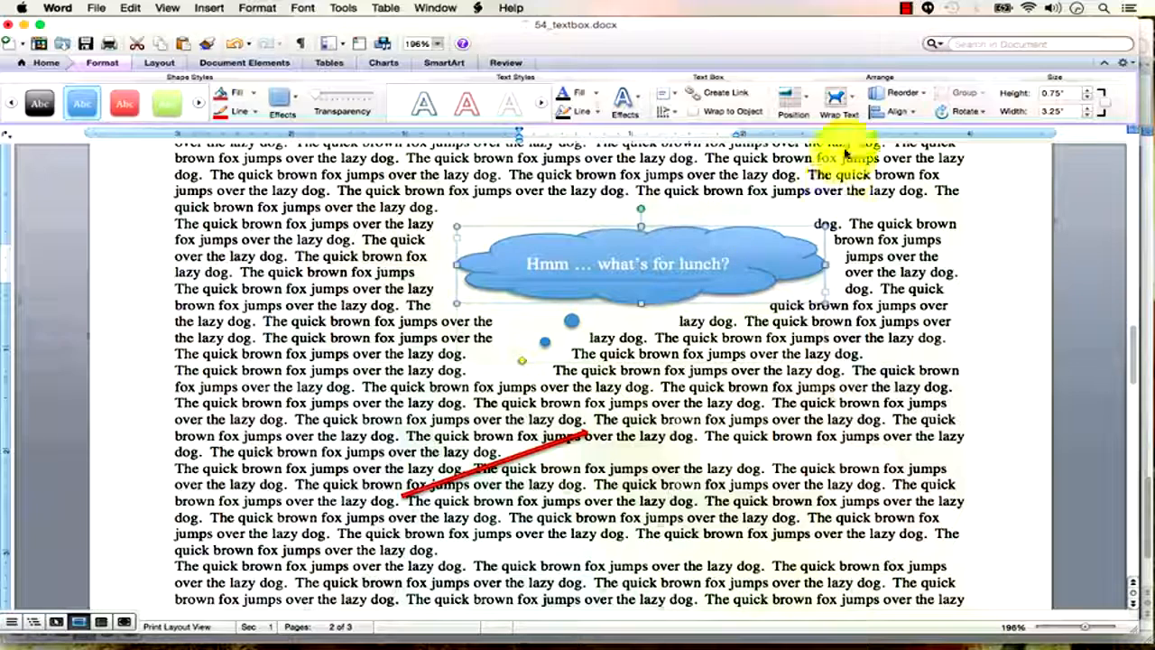
left_click(685, 268)
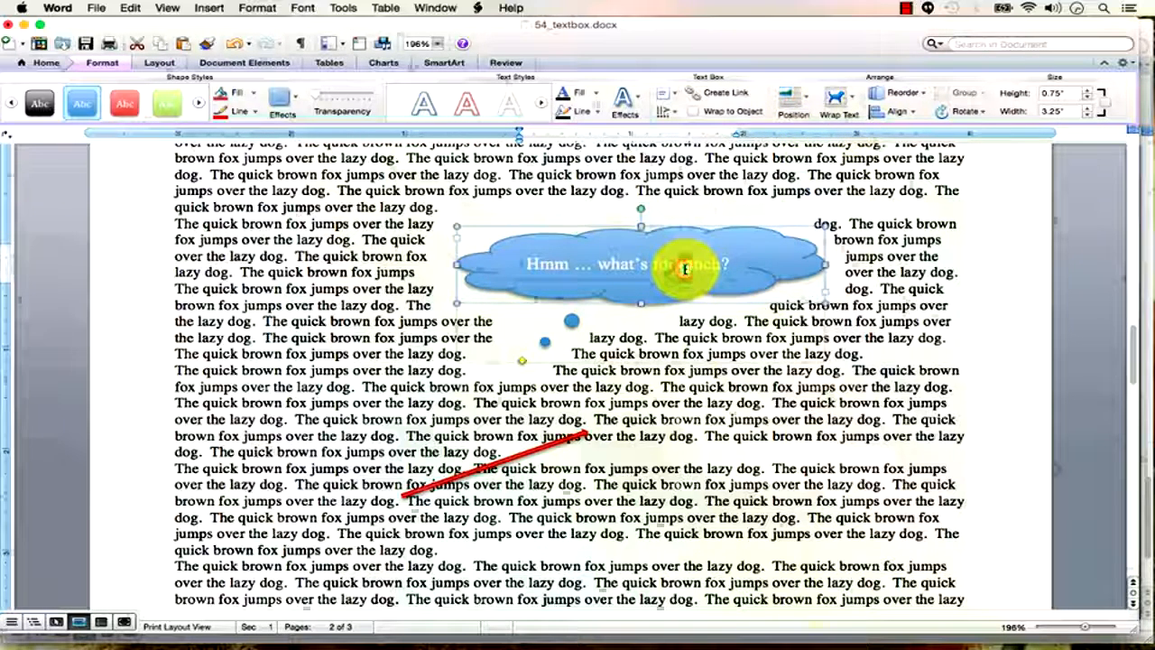
left_click(784, 184)
left_click(656, 267)
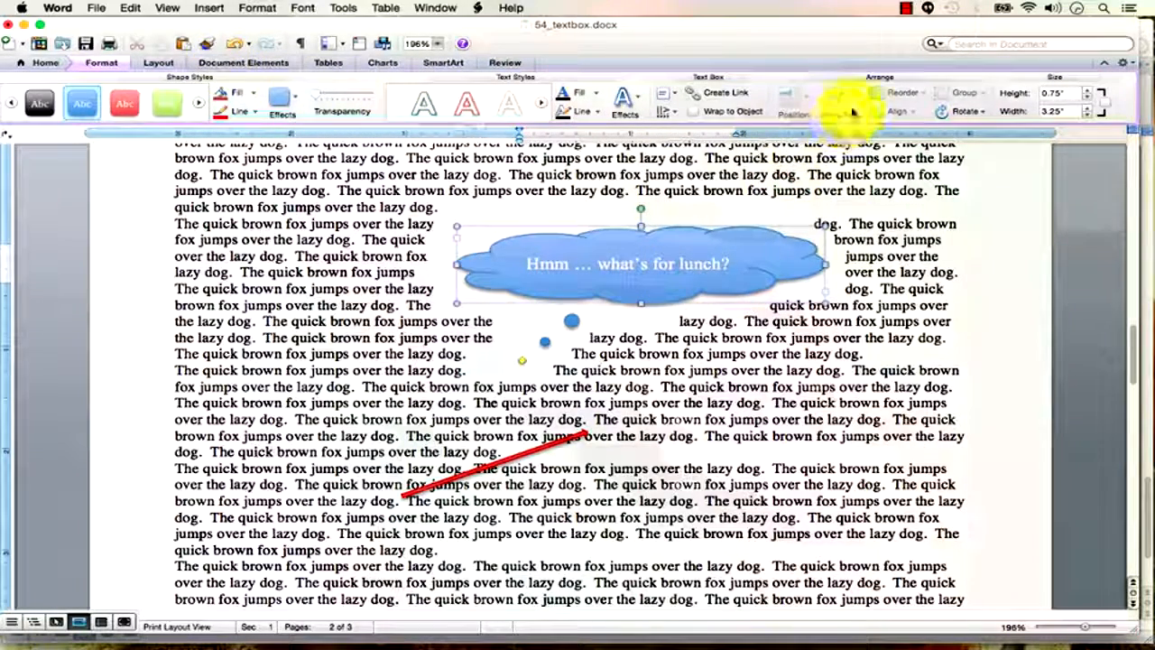
left_click(818, 226)
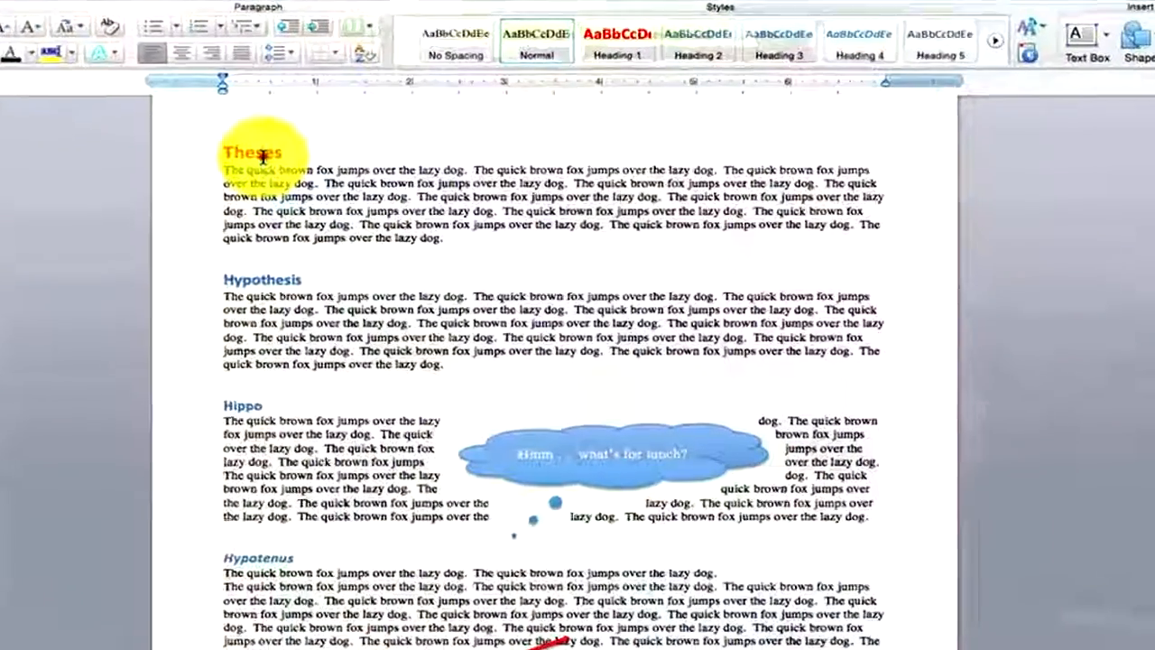
Step: Check which styles are applied to the Theses and Hypothesis headings and to the body paragraph under Theses
left_click(319, 178)
left_click(262, 280)
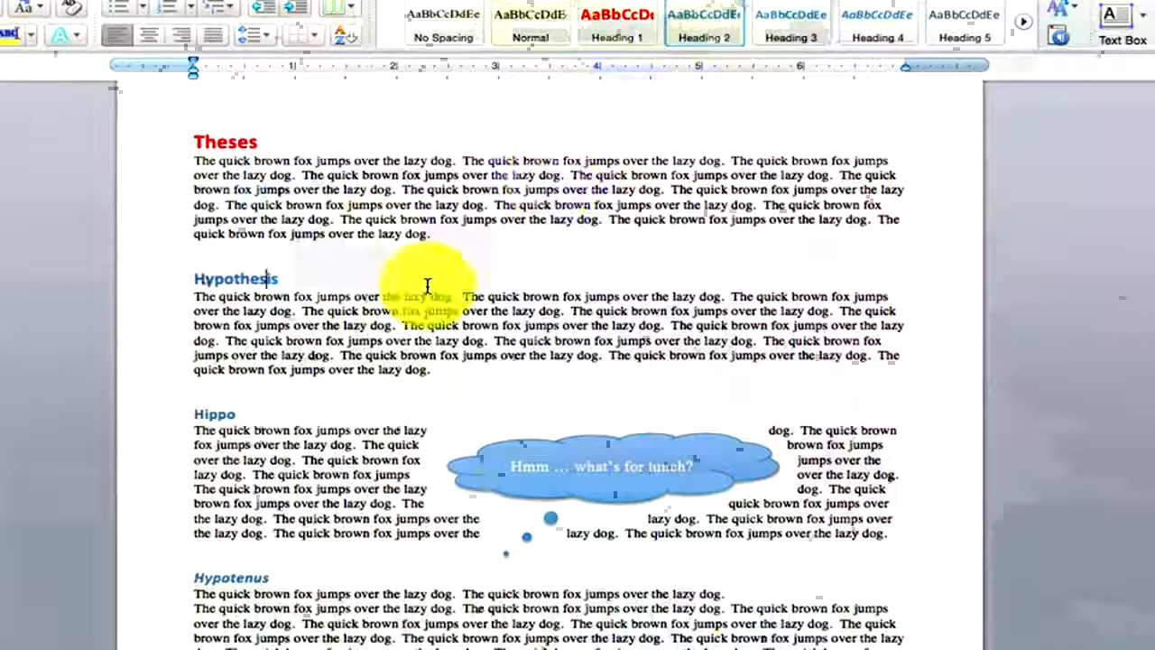
left_click(774, 187)
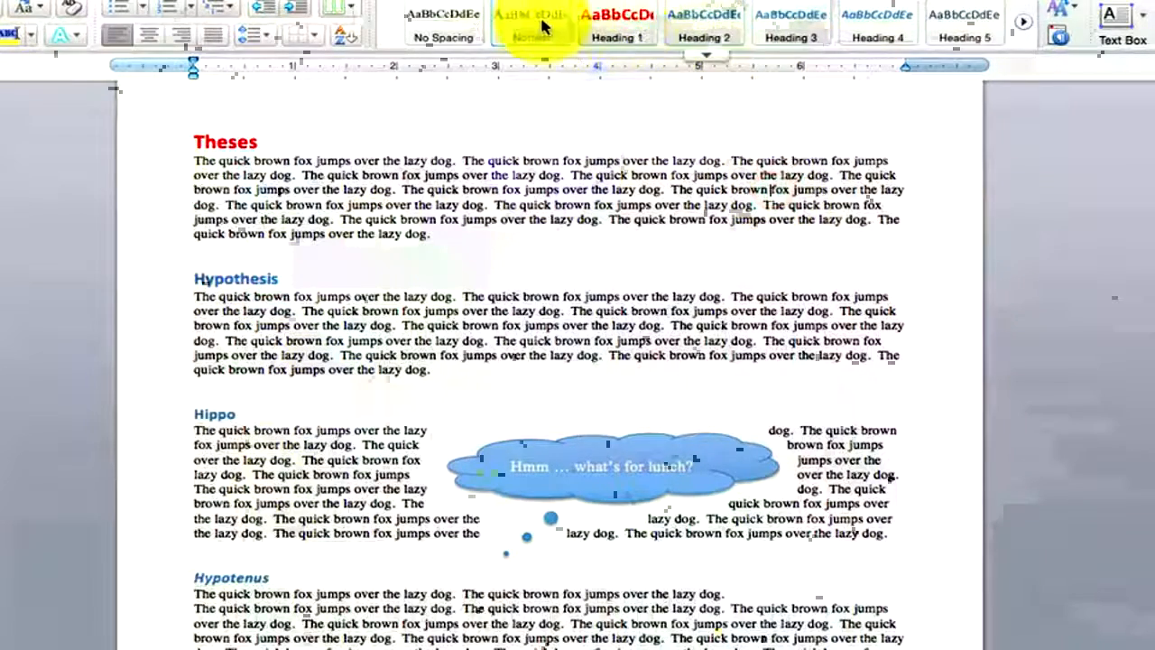
left_click(552, 173)
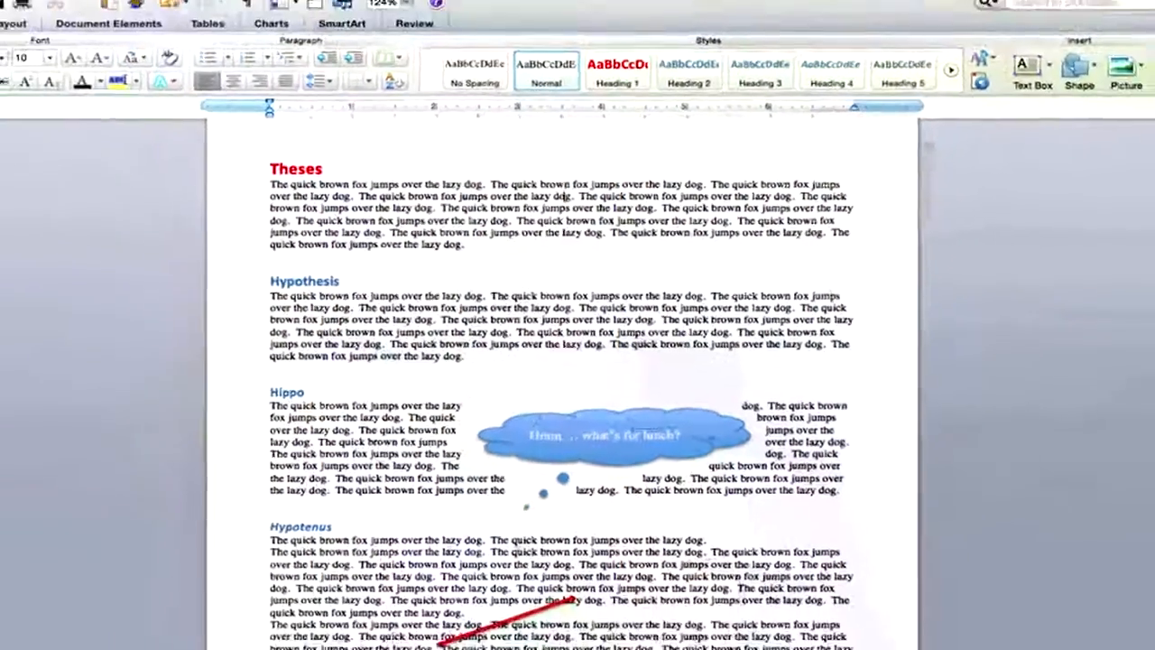
Step: View the Spelling and Grammar preferences and leave them without changing any setting
left_click(52, 7)
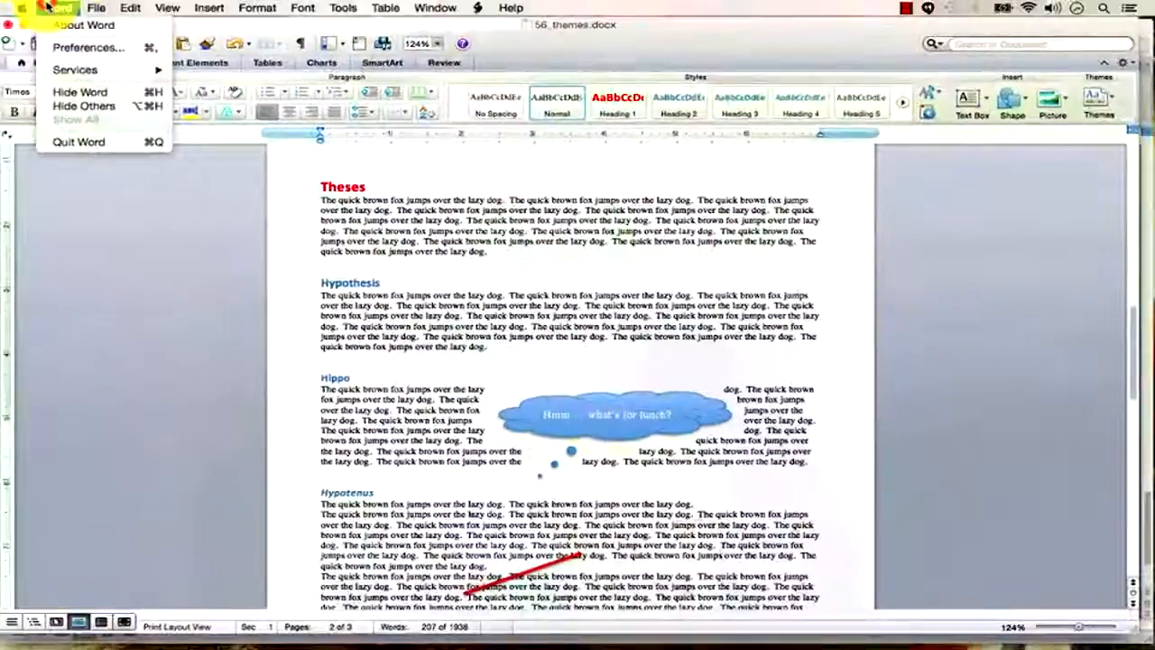
left_click(86, 47)
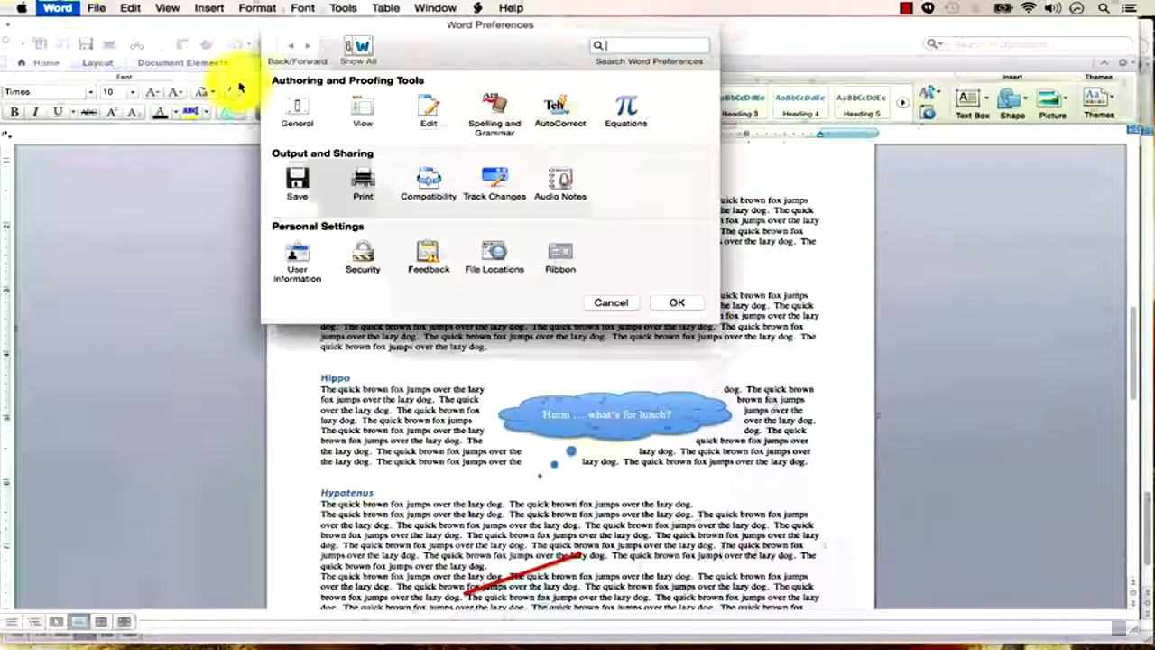
left_click(496, 113)
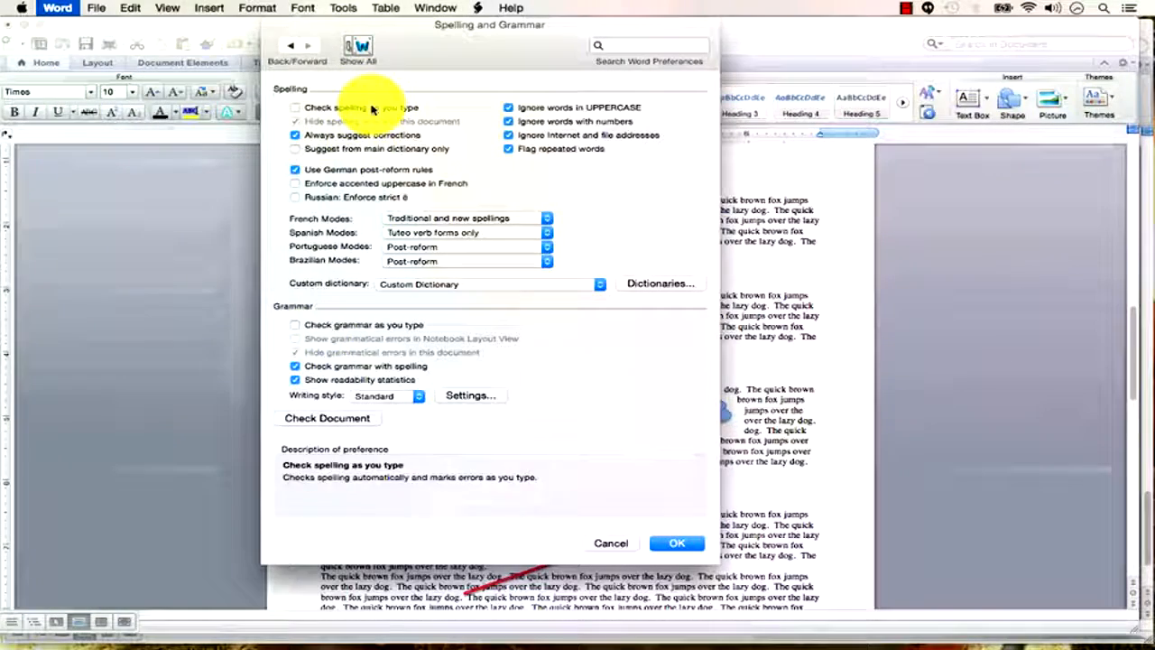
left_click(612, 543)
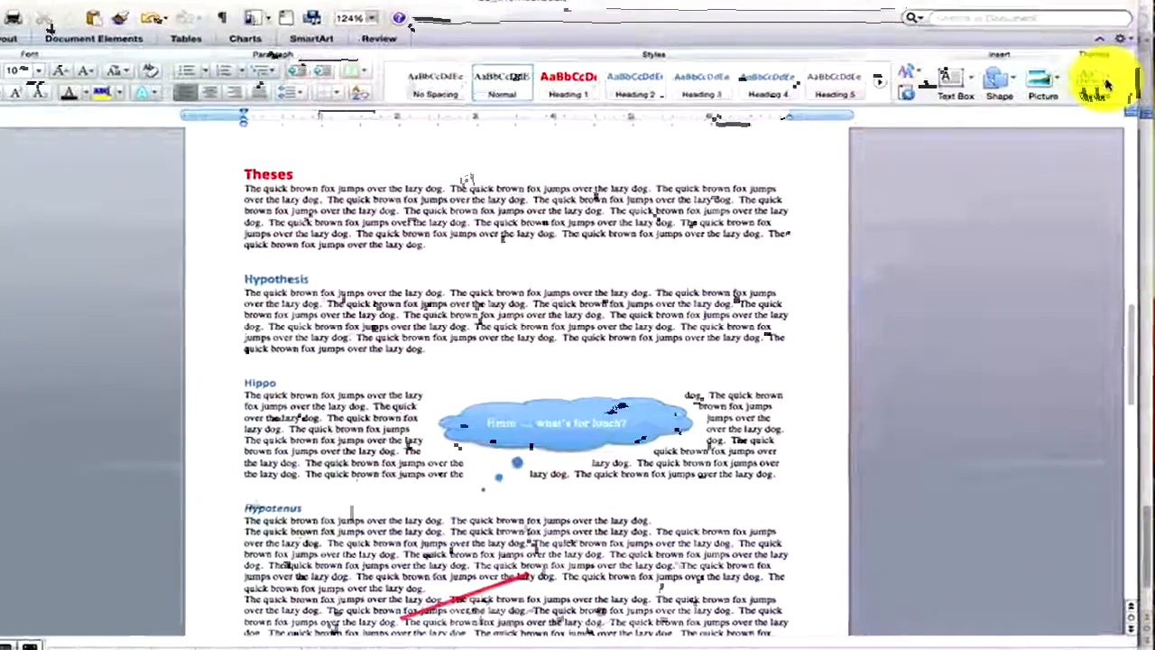
Step: Try the built-in Essential, Capital and Angles themes on the document
left_click(1110, 105)
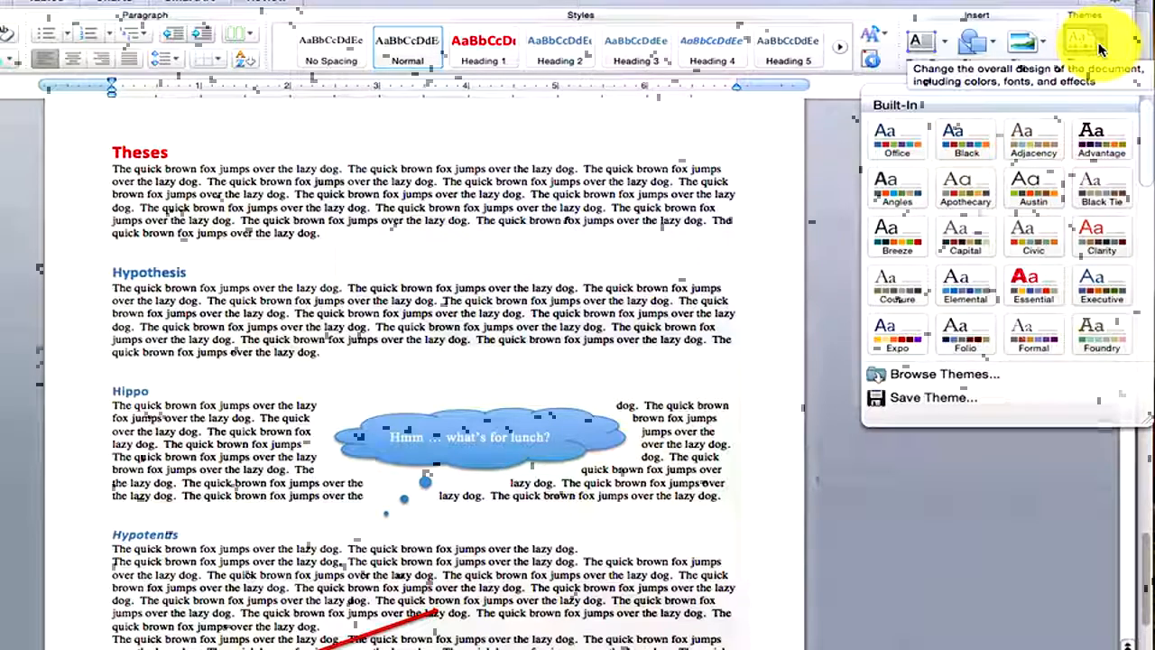
left_click(1026, 301)
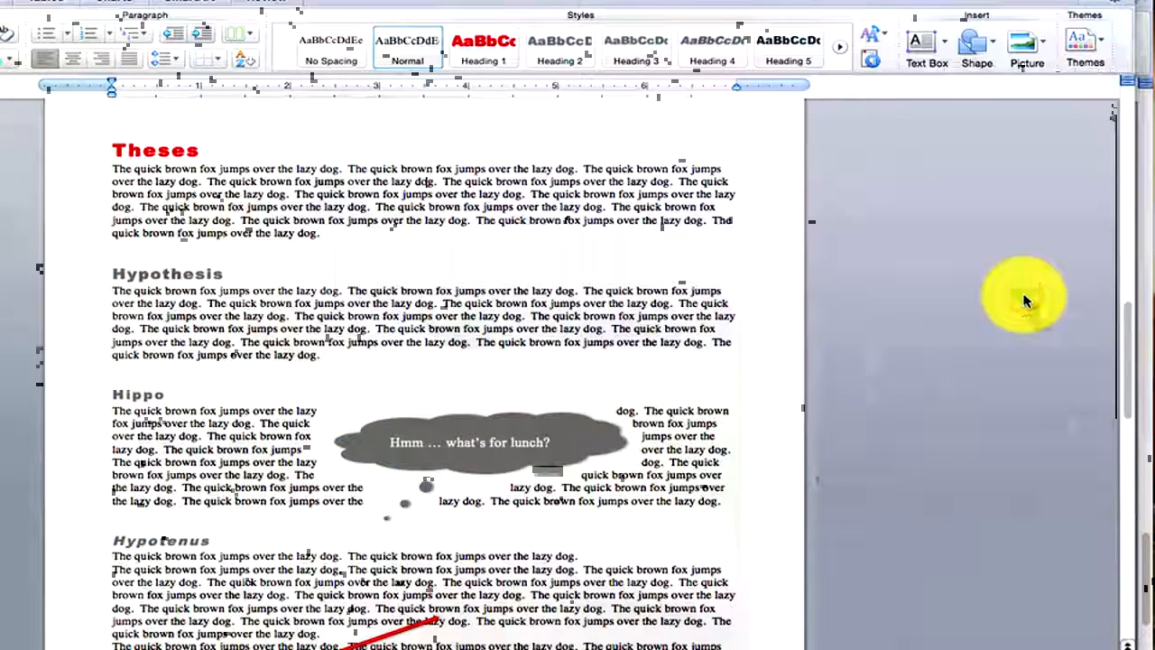
left_click(1088, 45)
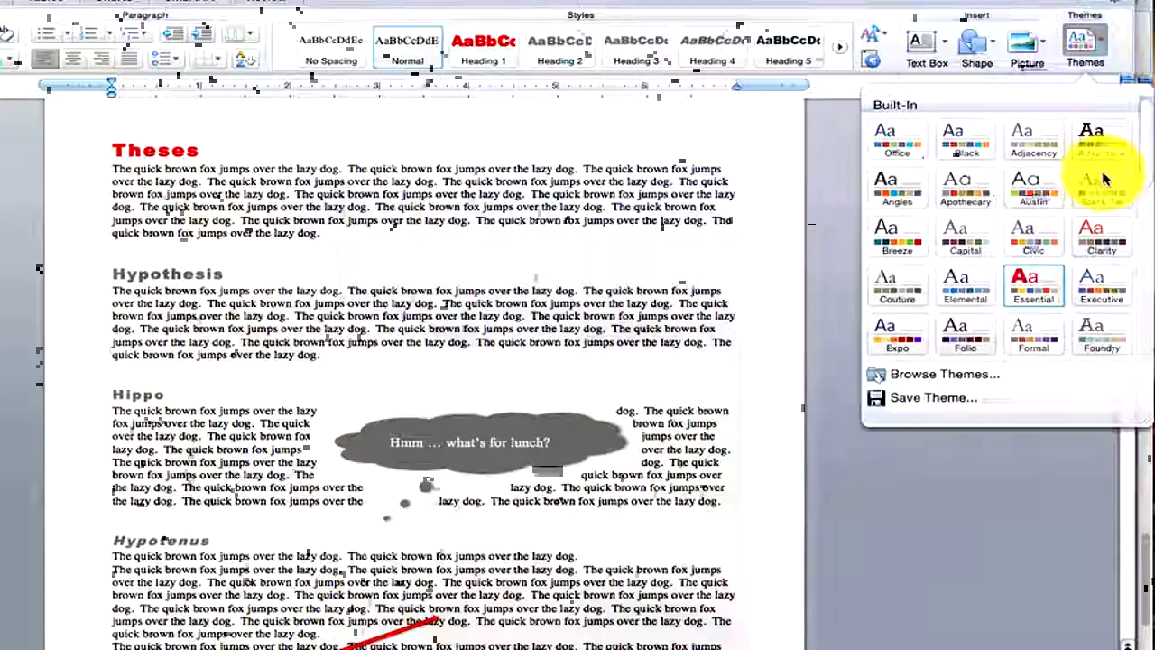
left_click(967, 243)
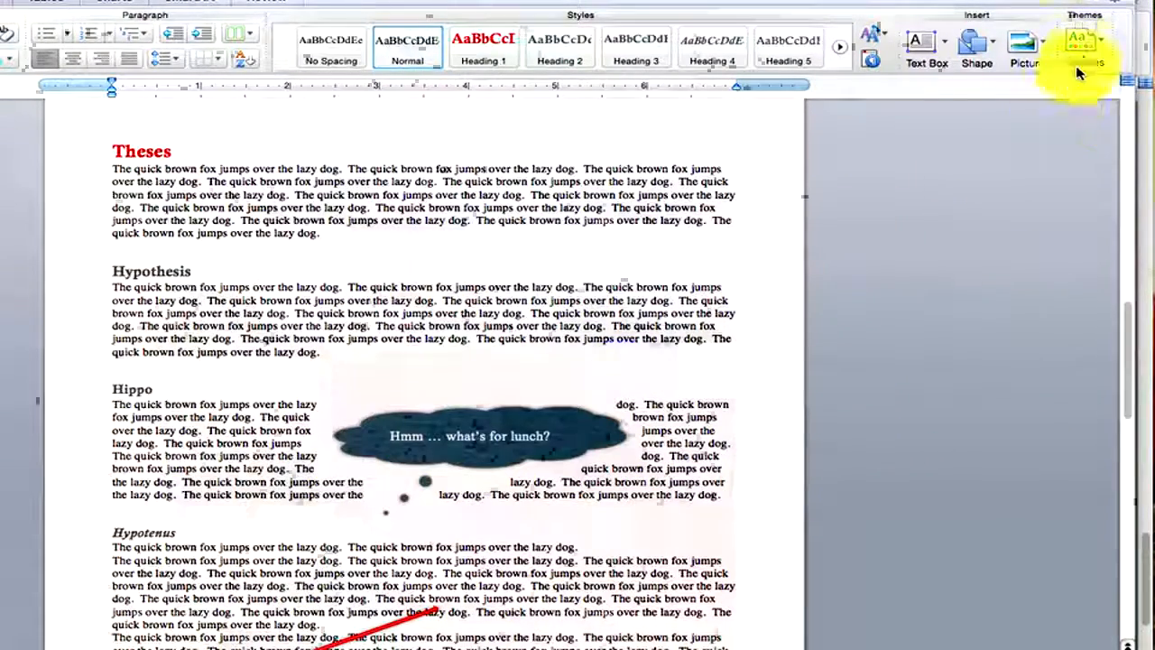
left_click(1096, 54)
left_click(905, 197)
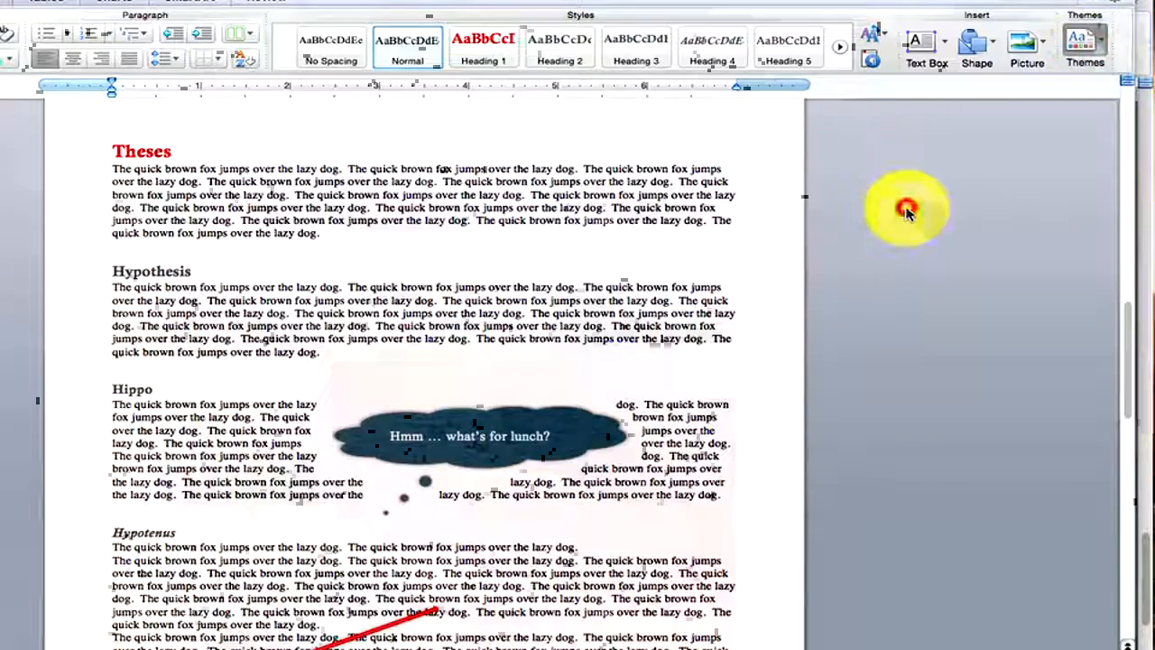
Step: Try the Advantage and Expo themes, and settle on the Foundry theme for the document
left_click(1083, 46)
left_click(1082, 131)
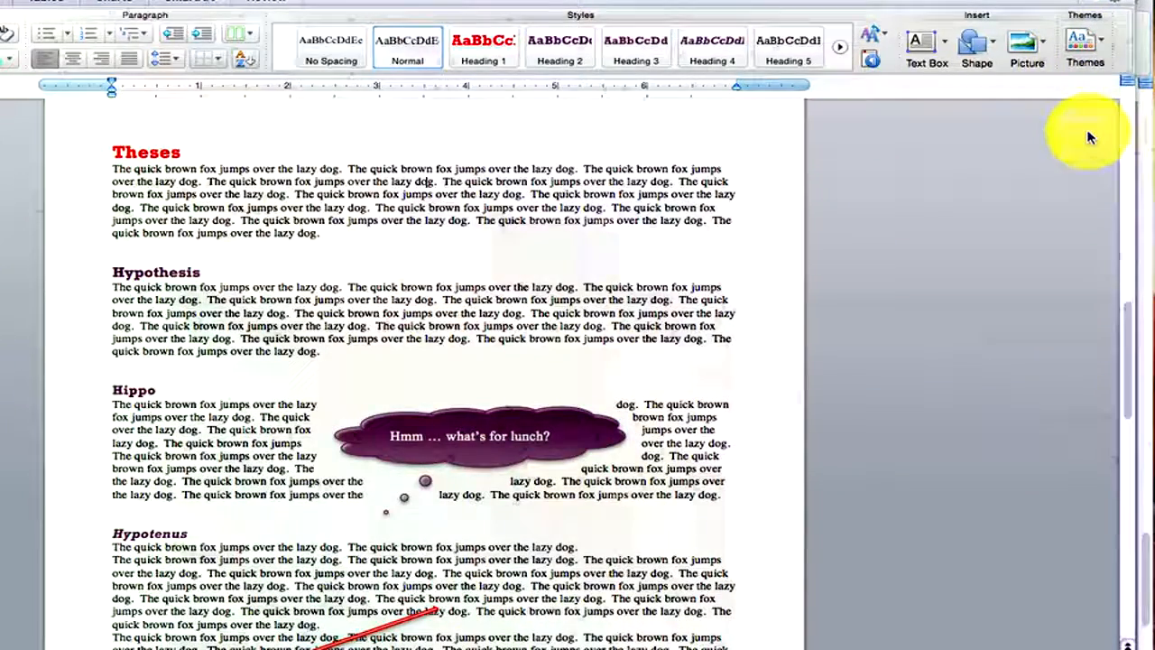
left_click(1092, 56)
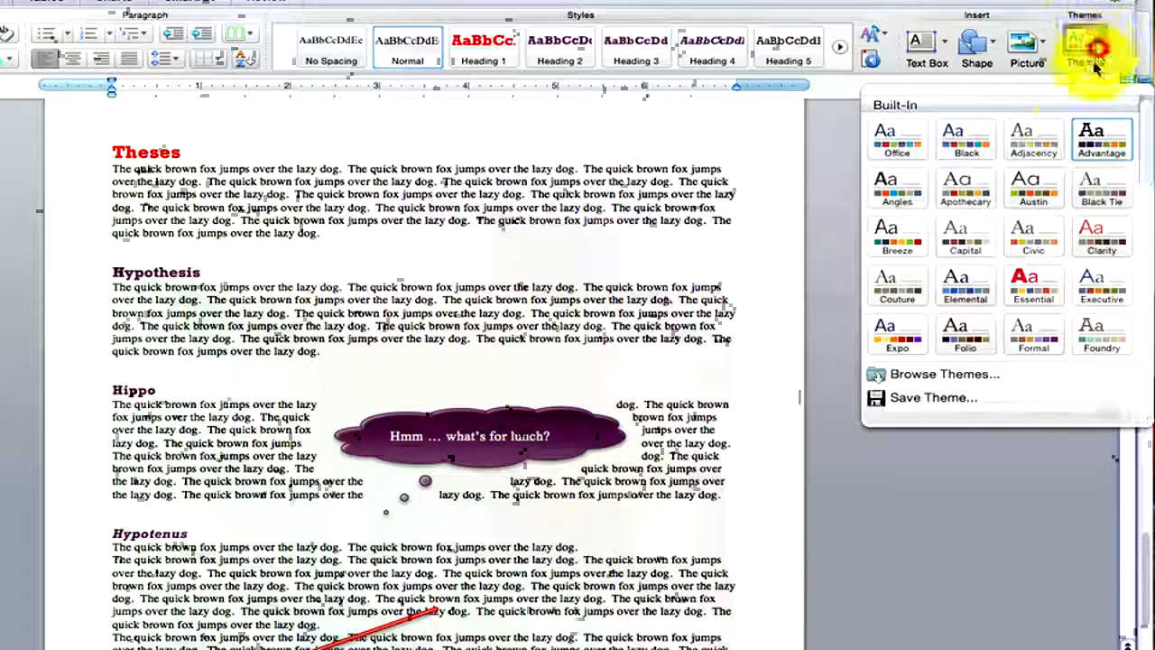
left_click(895, 334)
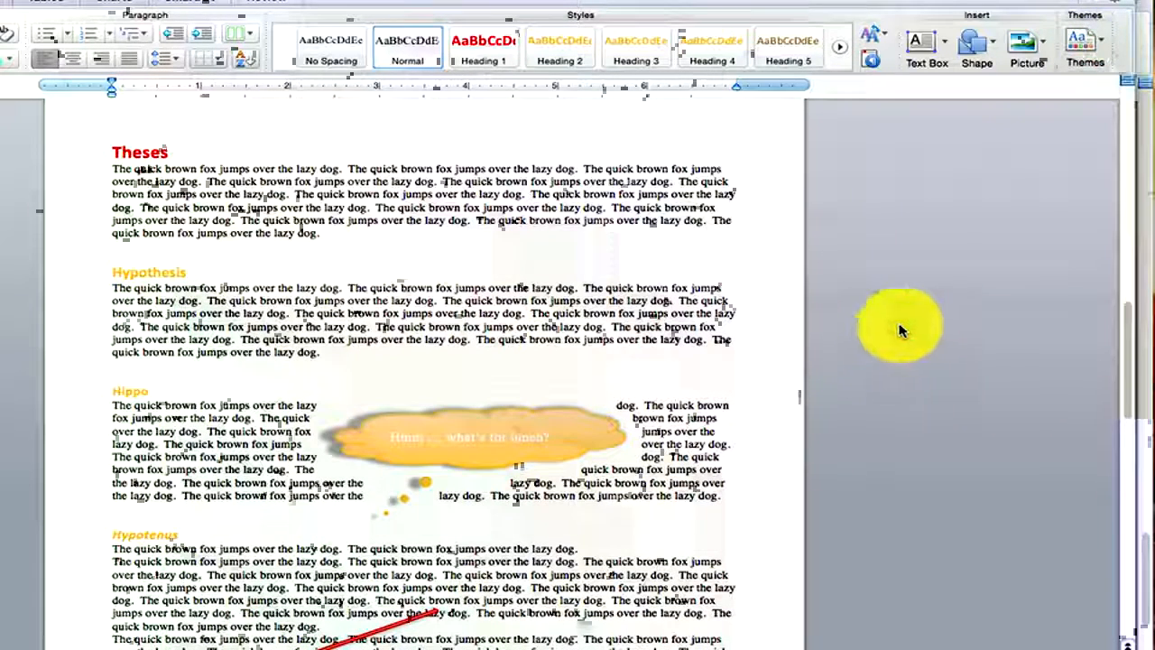
left_click(1087, 50)
left_click(1089, 343)
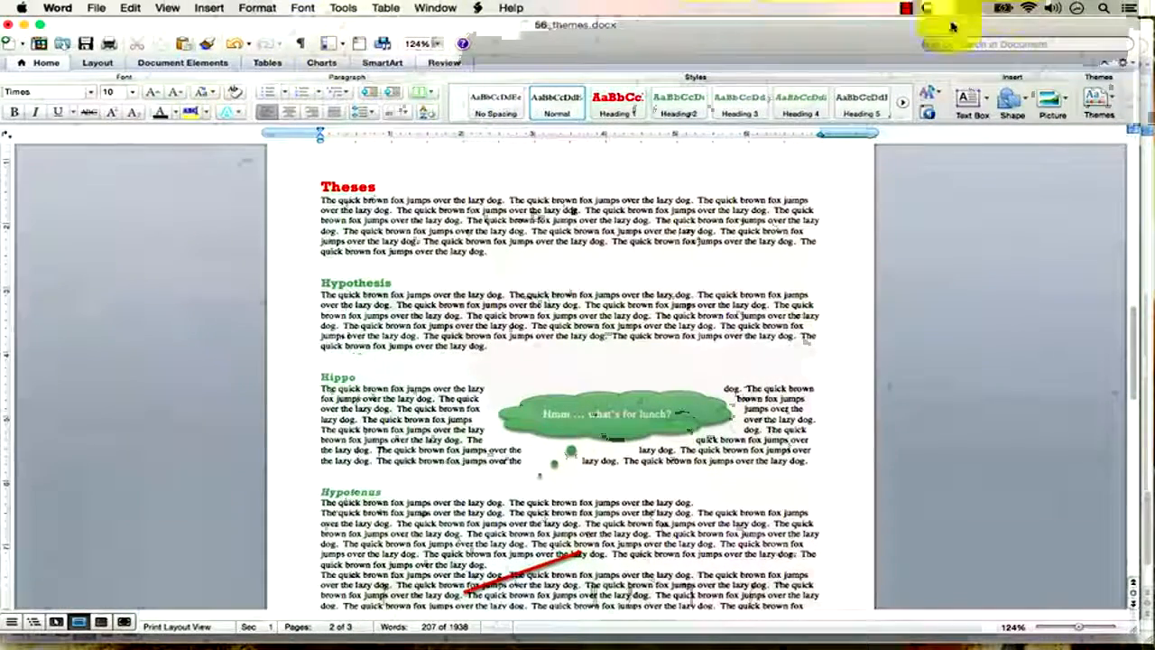
Step: Add item 11 to the outline list below Macros, reading as the person's name in the possessive followed by "Resume"
scroll(642, 275, "up", 5)
scroll(642, 275, "up", 6)
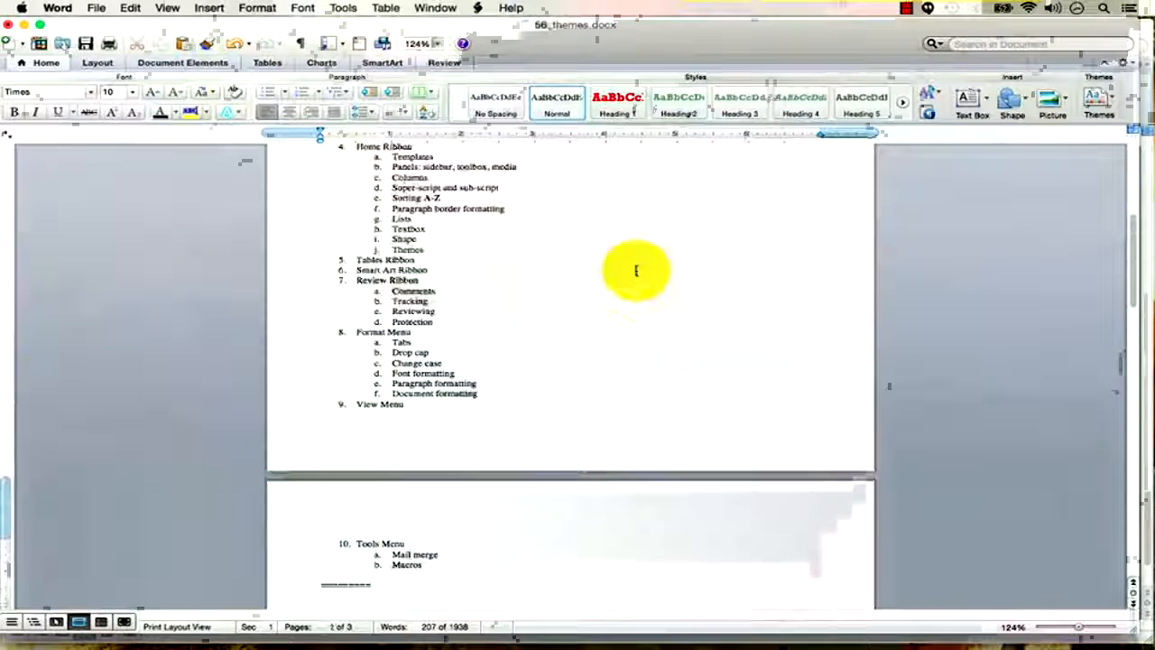
scroll(636, 270, "down", 3)
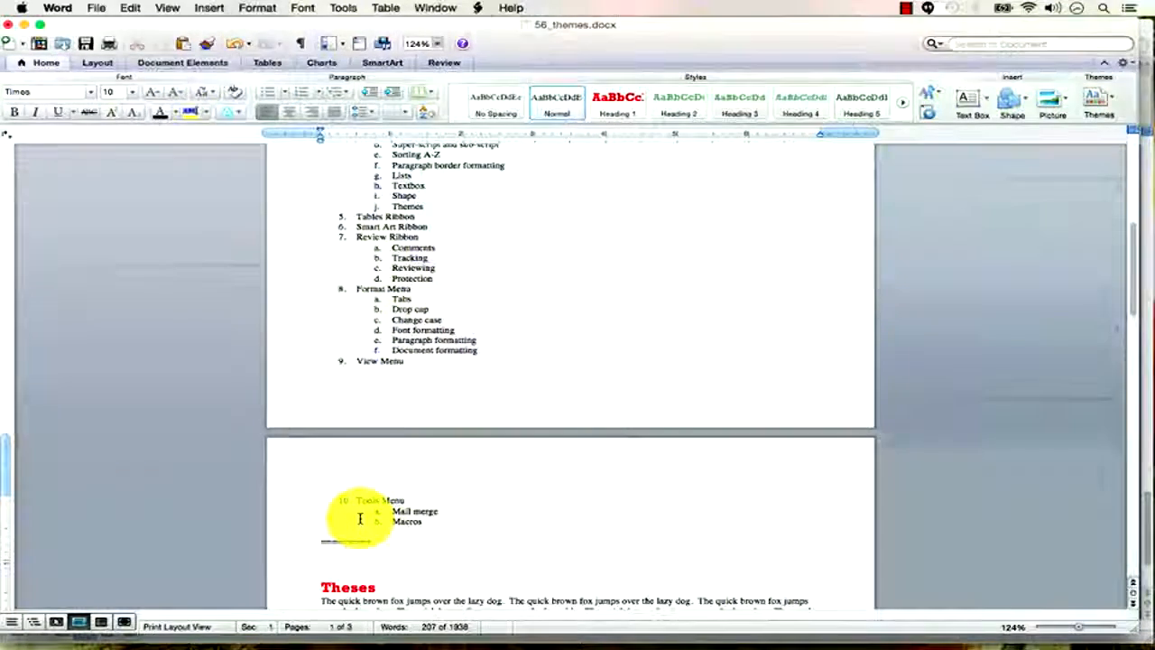
left_click(361, 531)
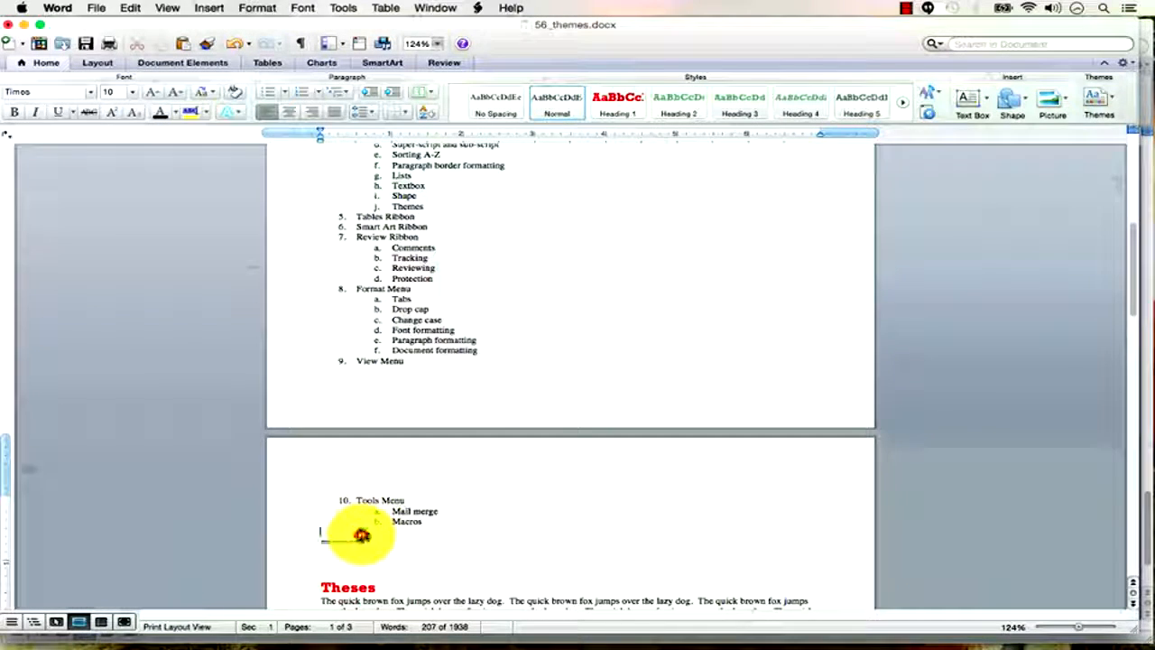
left_click(433, 520)
key("Return")
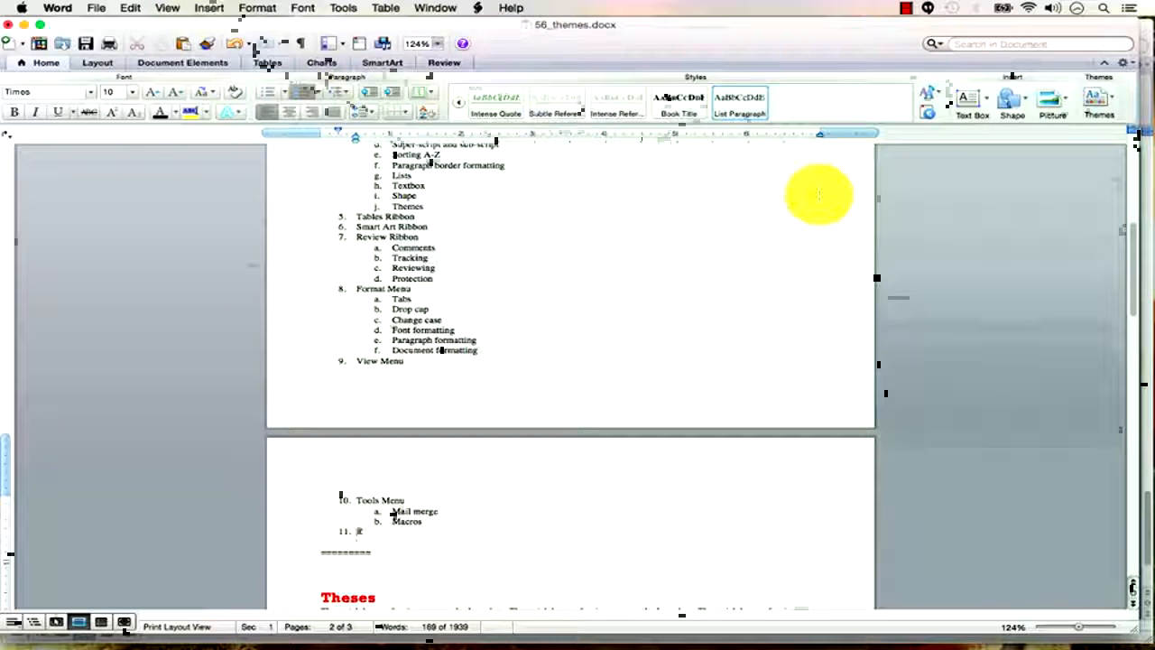
type("dd's Resume")
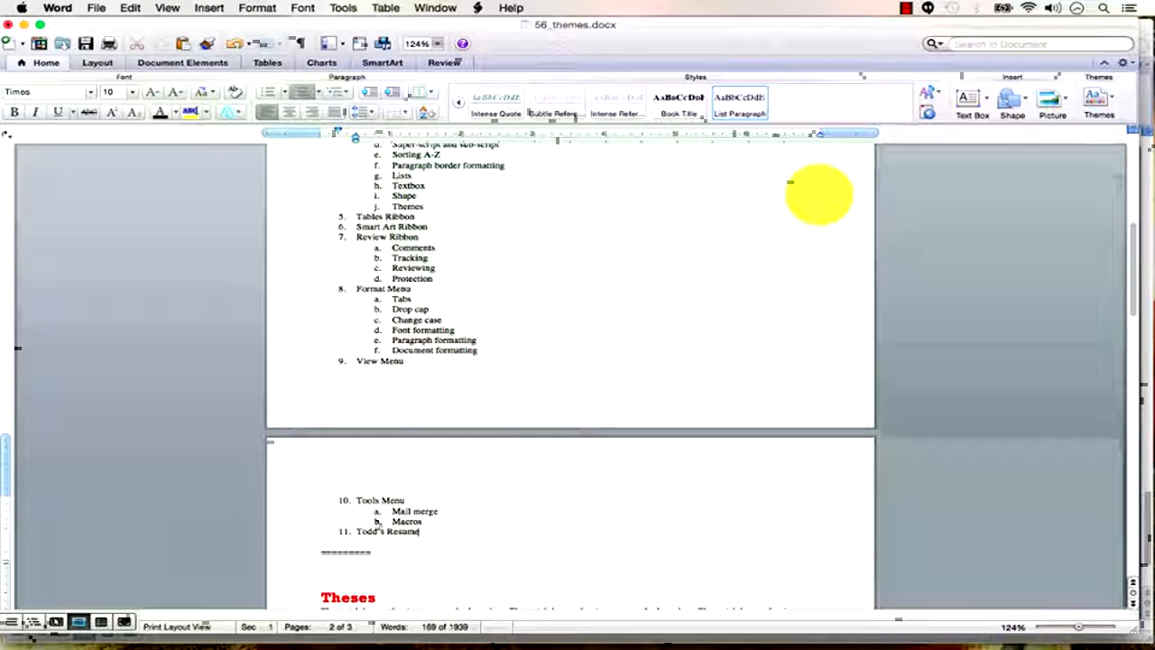